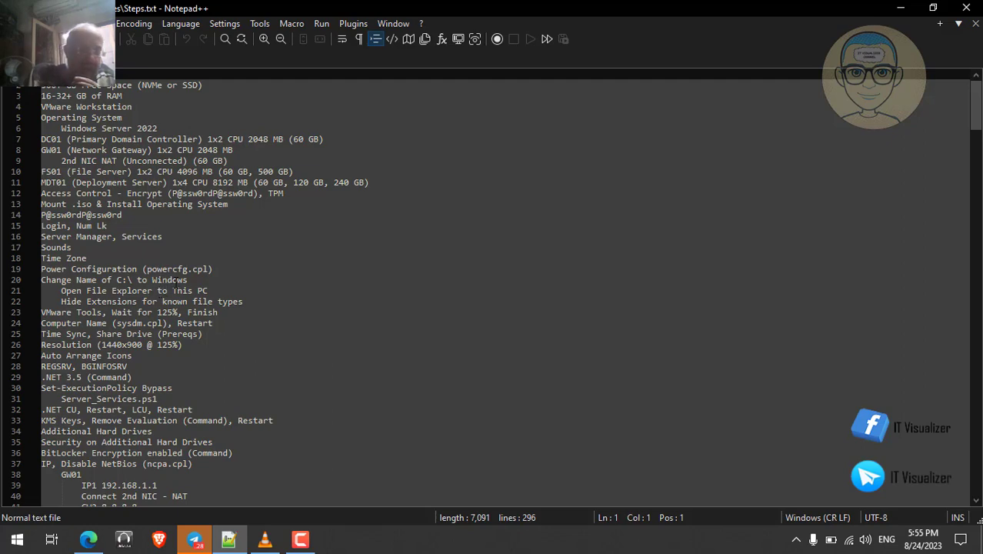
# Step: Clear the desktop, view the three drives in This PC with Local Disk (C:) selected, and return to Steps.txt
pyautogui.click(892, 8)
pyautogui.click(915, 9)
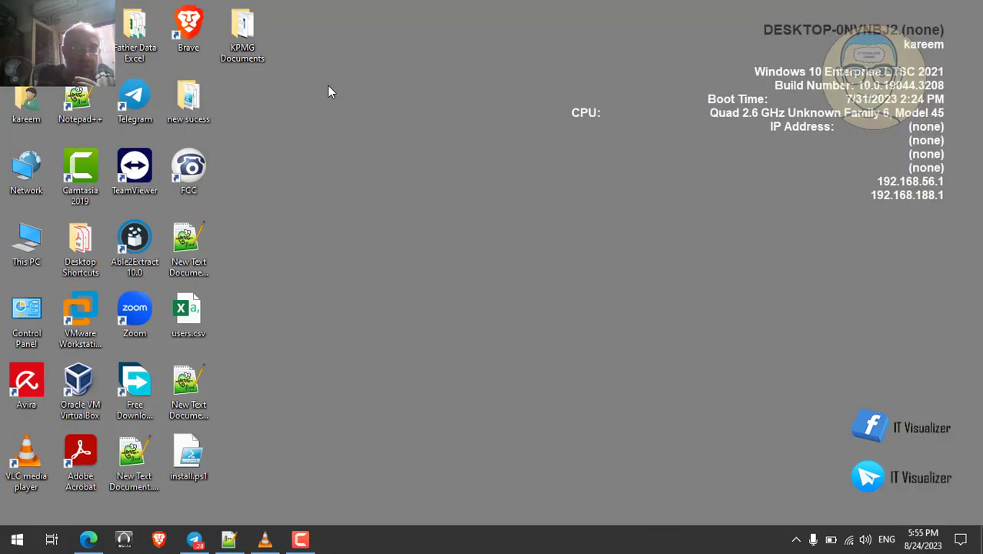
pyautogui.doubleClick(23, 240)
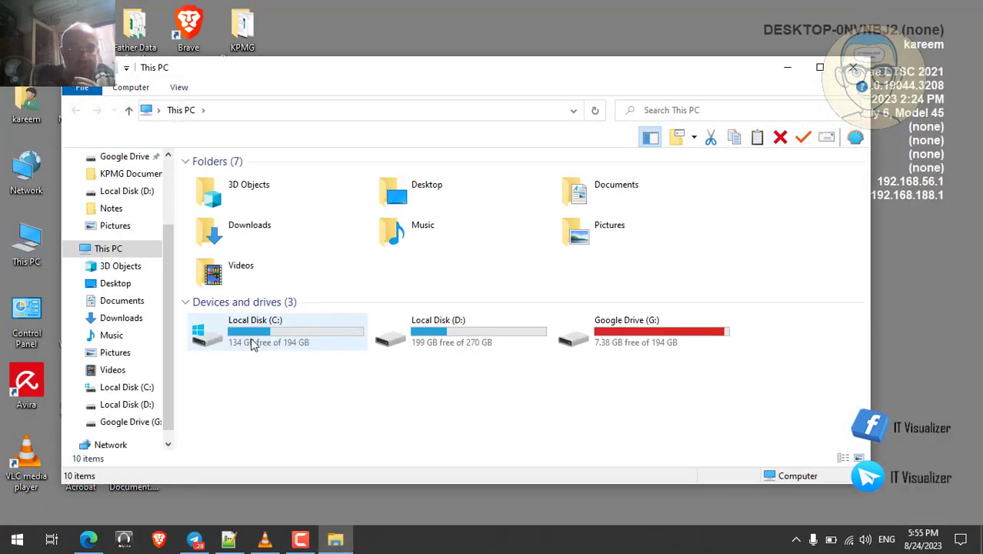
pyautogui.click(260, 337)
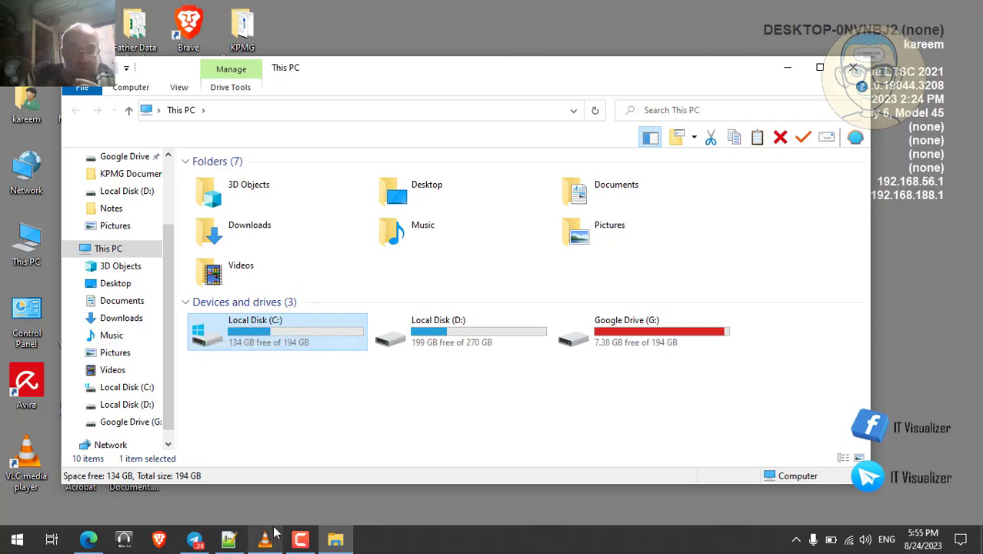
pyautogui.click(230, 540)
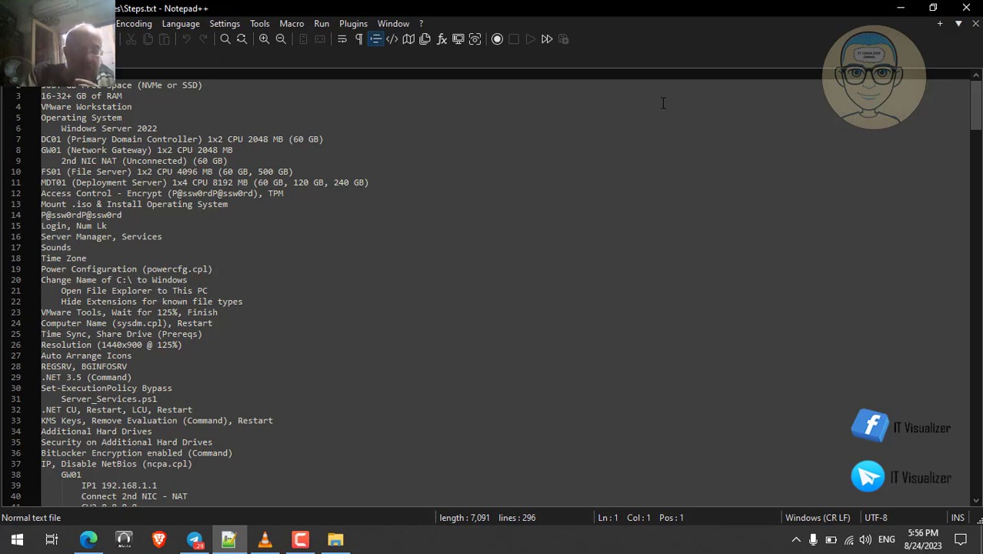
pyautogui.click(902, 9)
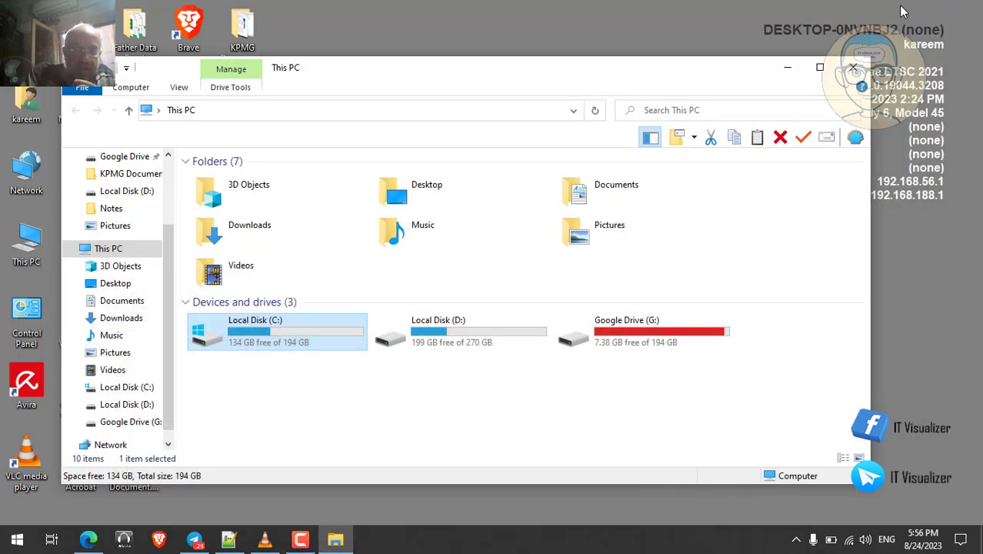
pyautogui.click(784, 69)
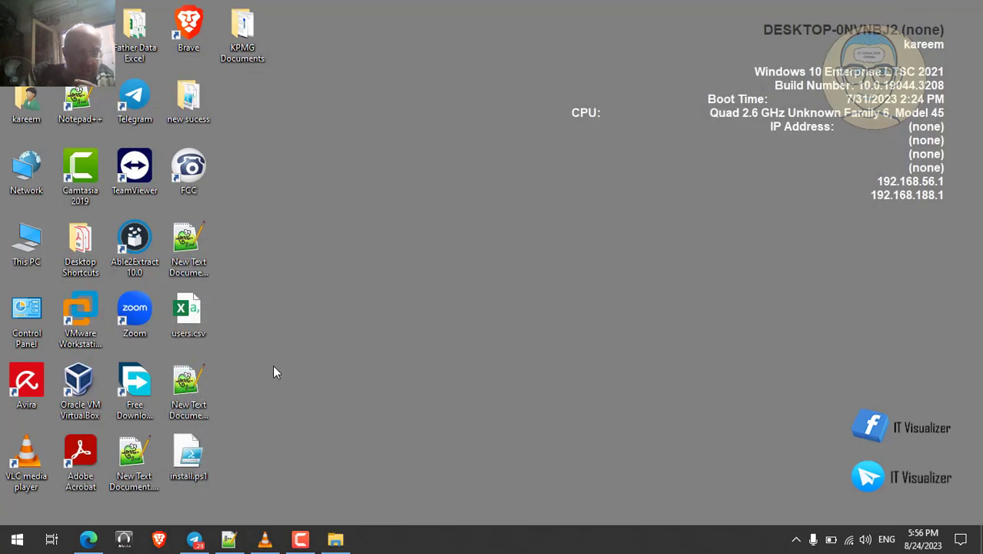
pyautogui.click(191, 384)
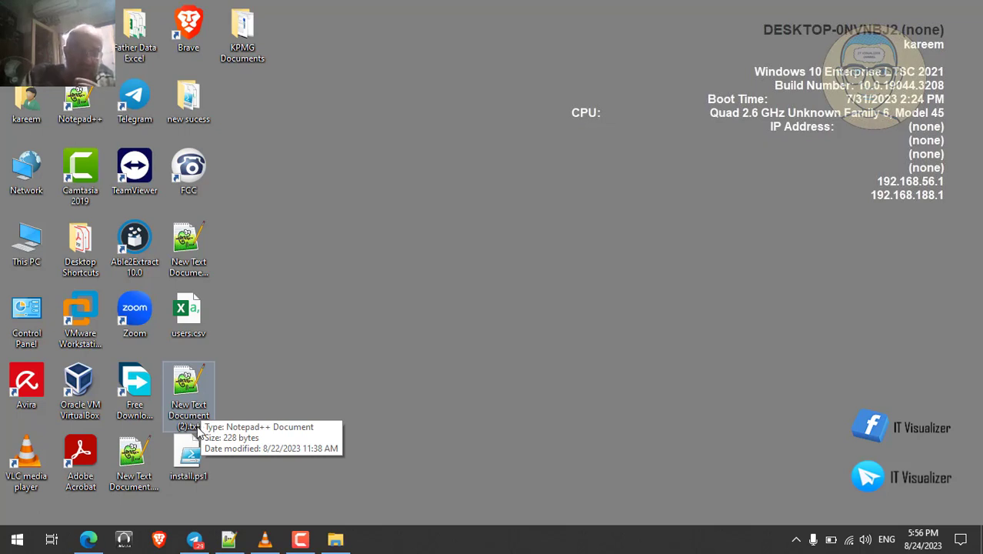
pyautogui.click(206, 327)
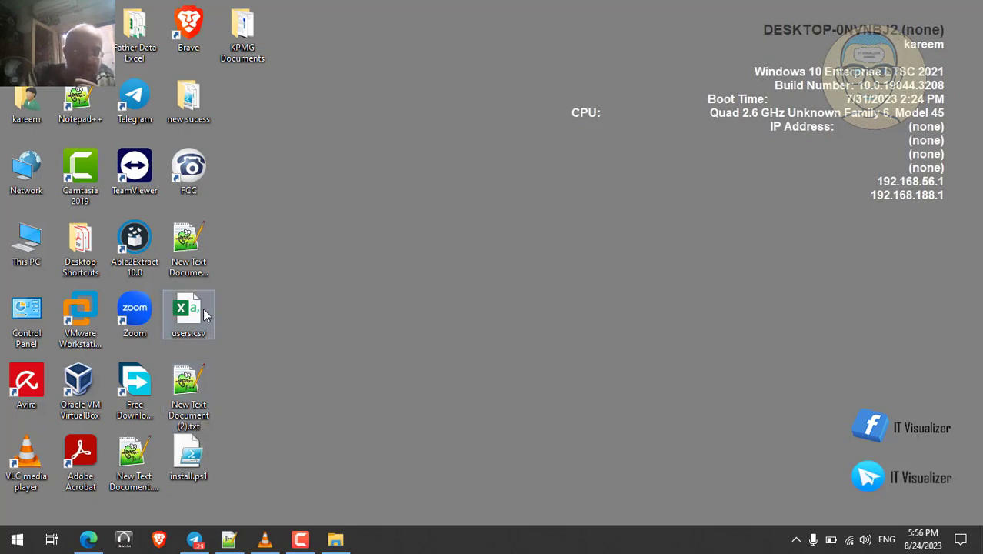
pyautogui.click(209, 250)
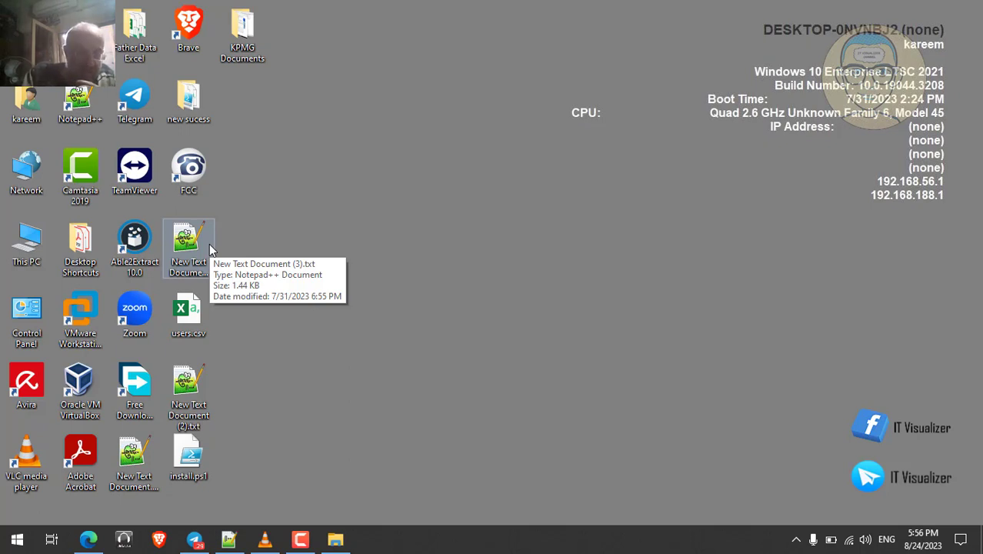
pyautogui.click(197, 415)
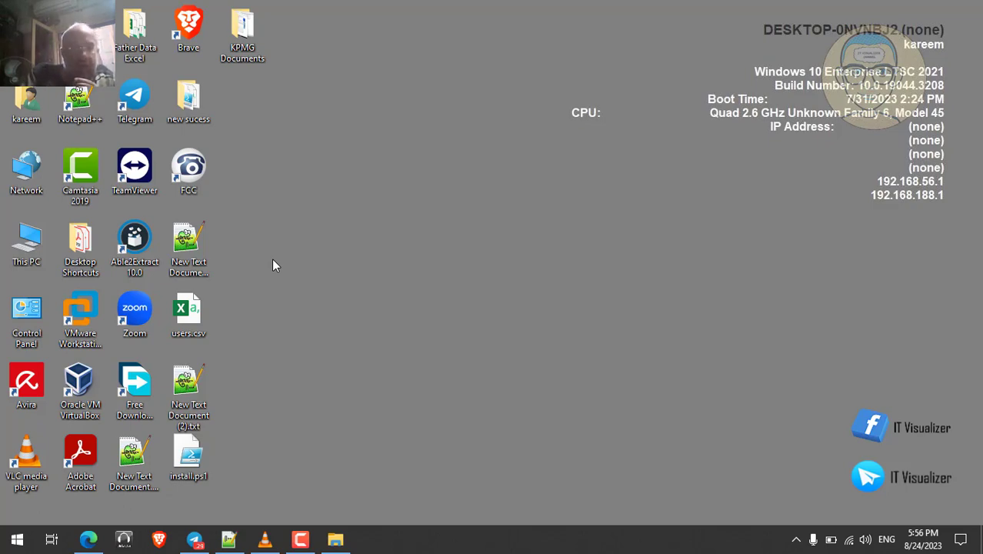
pyautogui.click(228, 539)
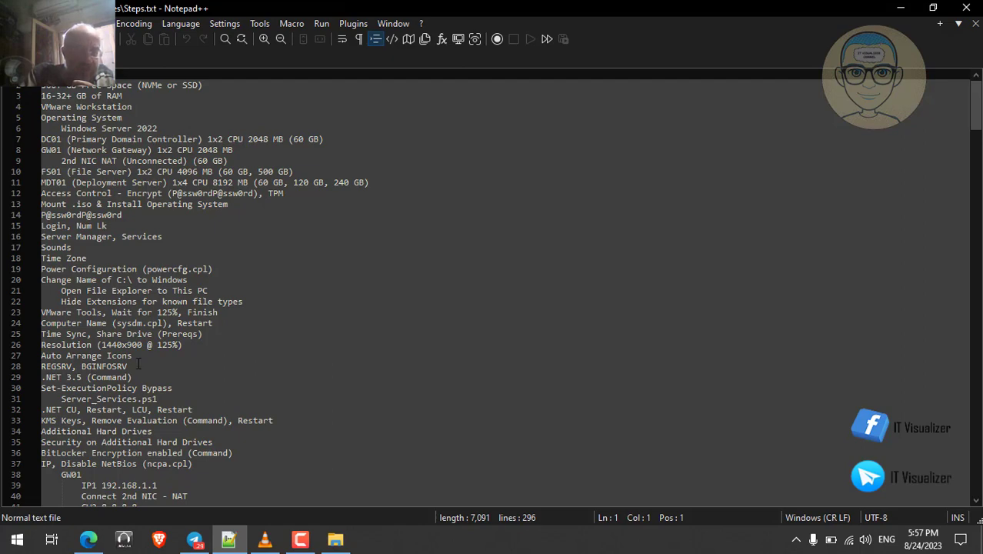
# Step: Step through Steps.txt from the Login, Num Lk step down to the final Restart step
pyautogui.click(895, 10)
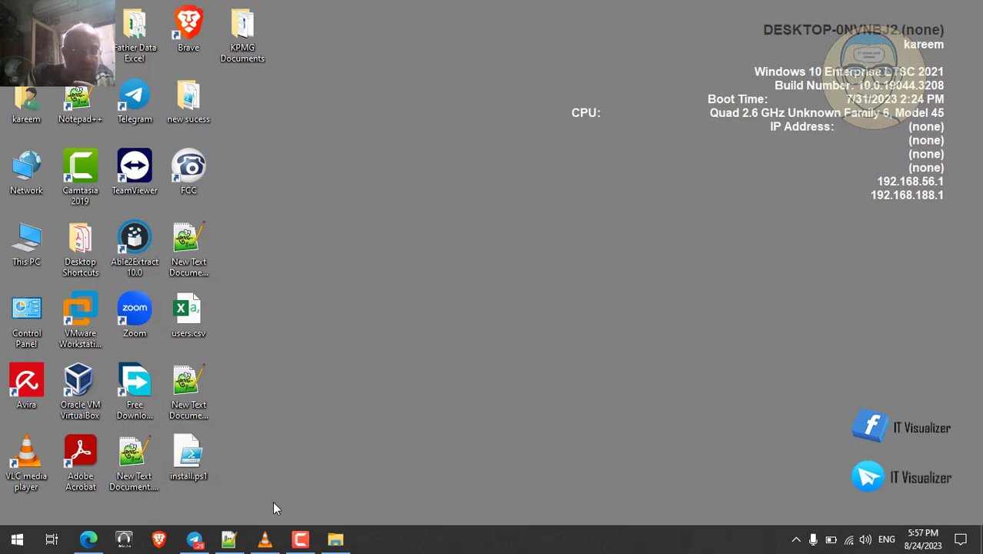
pyautogui.click(228, 539)
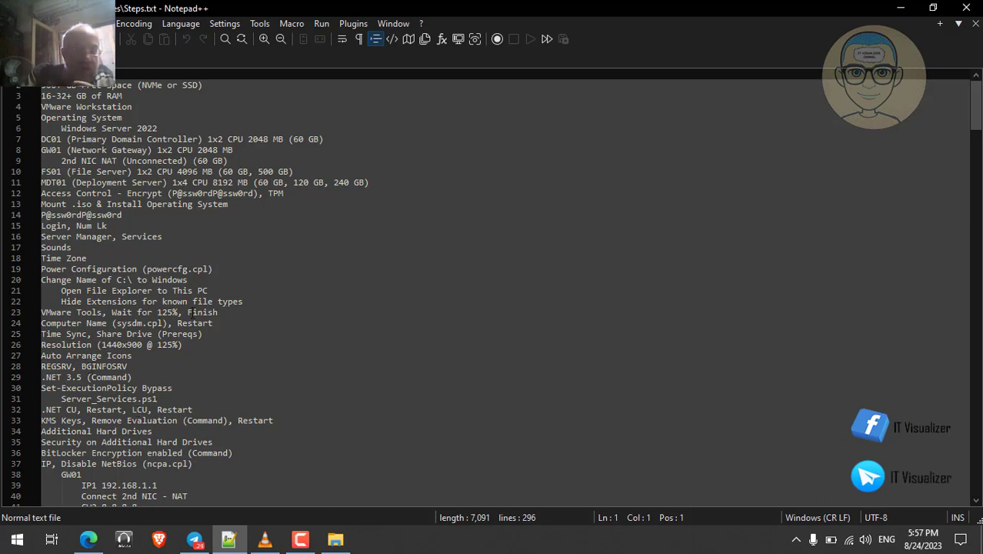
pyautogui.click(98, 228)
pyautogui.press('Down')
pyautogui.press('Down')
pyautogui.press('Down')
pyautogui.press('Down')
pyautogui.press('Down')
pyautogui.press('Down')
pyautogui.press('Down')
pyautogui.press('Down')
pyautogui.press('Down')
pyautogui.press('Down')
pyautogui.press('Down')
pyautogui.press('Down')
pyautogui.press('Down')
pyautogui.press('Down')
pyautogui.press('Down')
pyautogui.press('Down')
pyautogui.press('Down')
pyautogui.press('Down')
pyautogui.press('Down')
pyautogui.press('Down')
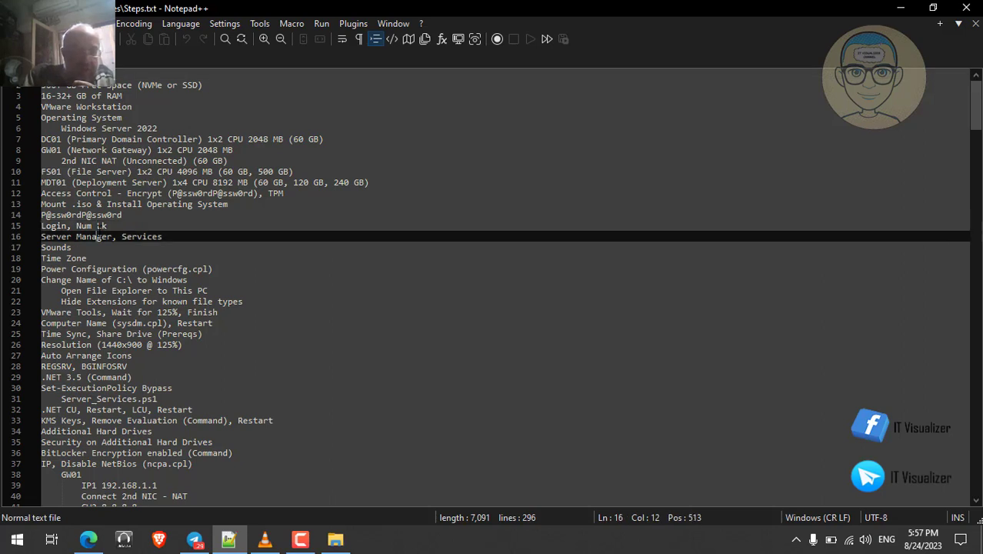
pyautogui.press('Down')
pyautogui.press('Down')
pyautogui.press('Down')
pyautogui.press('Down')
pyautogui.press('Down')
pyautogui.press('Down')
pyautogui.press('Down')
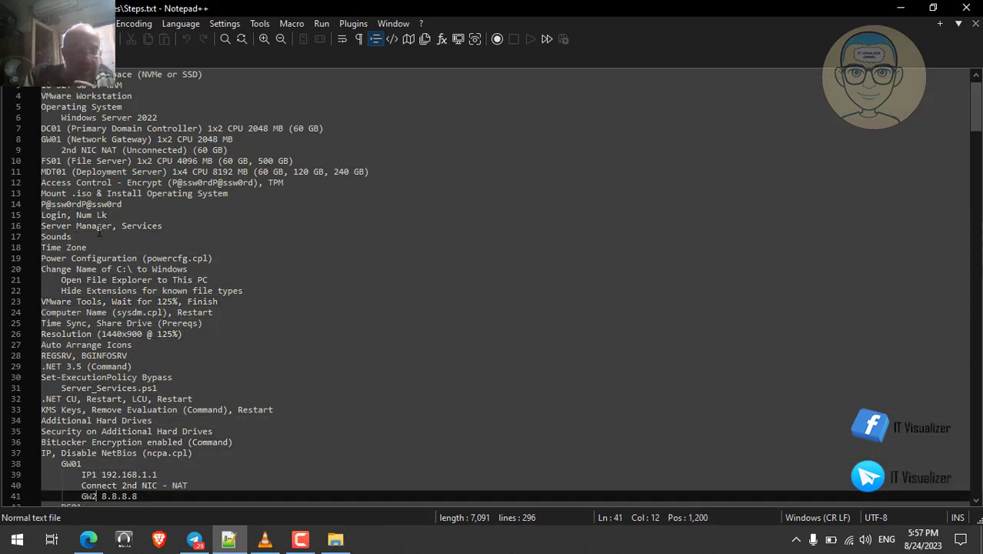
pyautogui.press('Down')
pyautogui.press('Down')
pyautogui.press('Down')
pyautogui.press('Down')
pyautogui.press('Down')
pyautogui.press('Down')
pyautogui.press('Down')
pyautogui.press('Down')
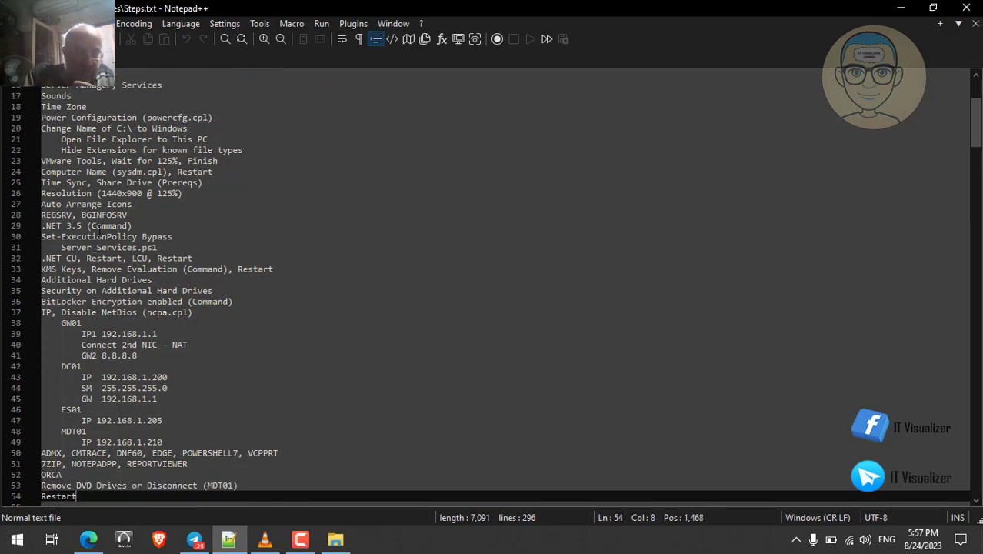
# Step: Move back up through the ADMX tools and Operating System lines to DC01, then hide the notes
pyautogui.press('Up')
pyautogui.press('Up')
pyautogui.press('Up')
pyautogui.press('Up')
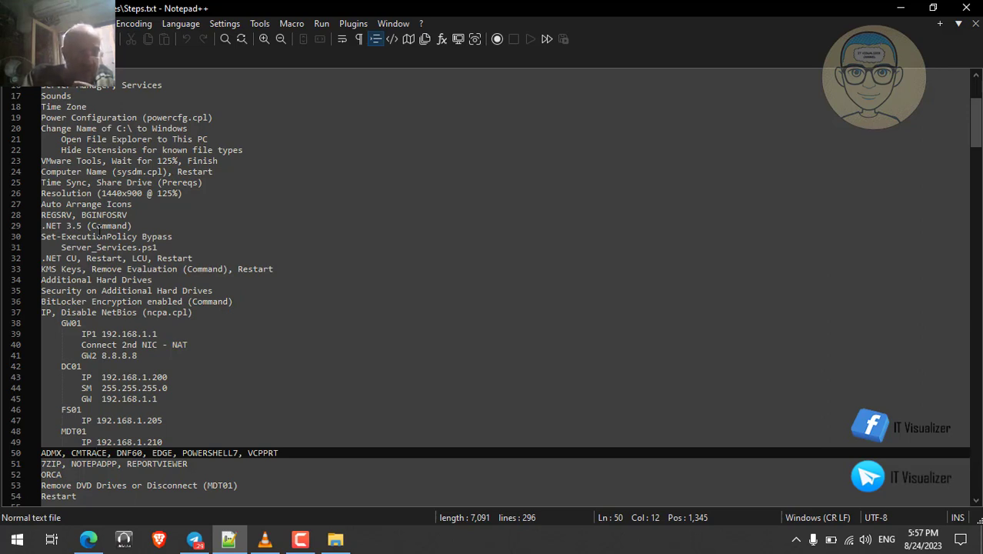
pyautogui.press('Up')
pyautogui.press('Up')
pyautogui.press('Up')
pyautogui.press('Up')
pyautogui.press('Up')
pyautogui.press('Up')
pyautogui.press('Up')
pyautogui.press('Up')
pyautogui.press('Up')
pyautogui.press('Up')
pyautogui.press('Up')
pyautogui.press('Up')
pyautogui.press('Up')
pyautogui.press('Up')
pyautogui.press('Up')
pyautogui.press('Up')
pyautogui.press('Up')
pyautogui.press('Up')
pyautogui.press('Up')
pyautogui.press('Up')
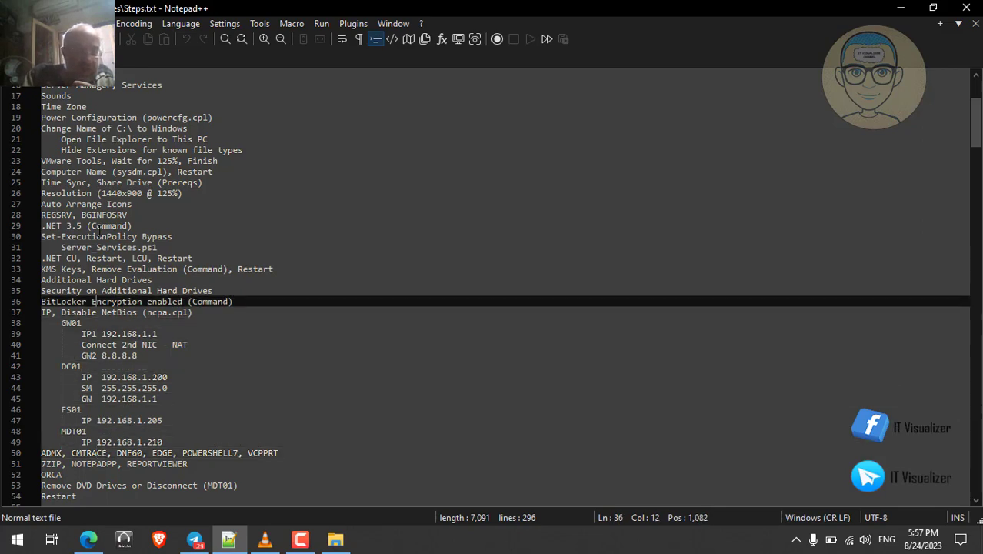
pyautogui.press('Up')
pyautogui.press('Up')
pyautogui.press('Up')
pyautogui.press('Up')
pyautogui.press('Up')
pyautogui.press('Up')
pyautogui.press('Up')
pyautogui.press('Up')
pyautogui.press('Up')
pyautogui.press('Up')
pyautogui.press('Up')
pyautogui.press('Up')
pyautogui.press('Up')
pyautogui.press('Up')
pyautogui.press('Up')
pyautogui.press('Up')
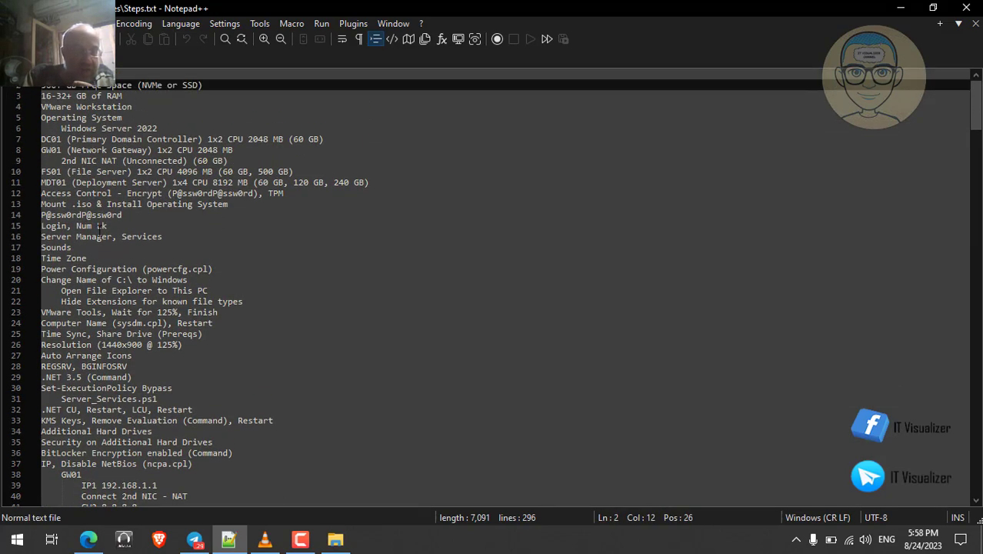
pyautogui.press('Down')
pyautogui.press('Down')
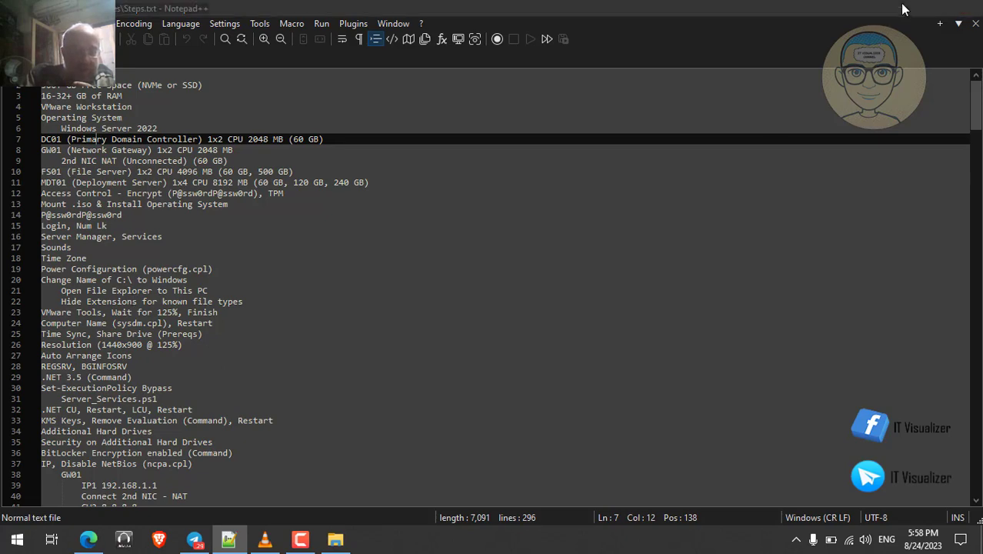
pyautogui.click(904, 9)
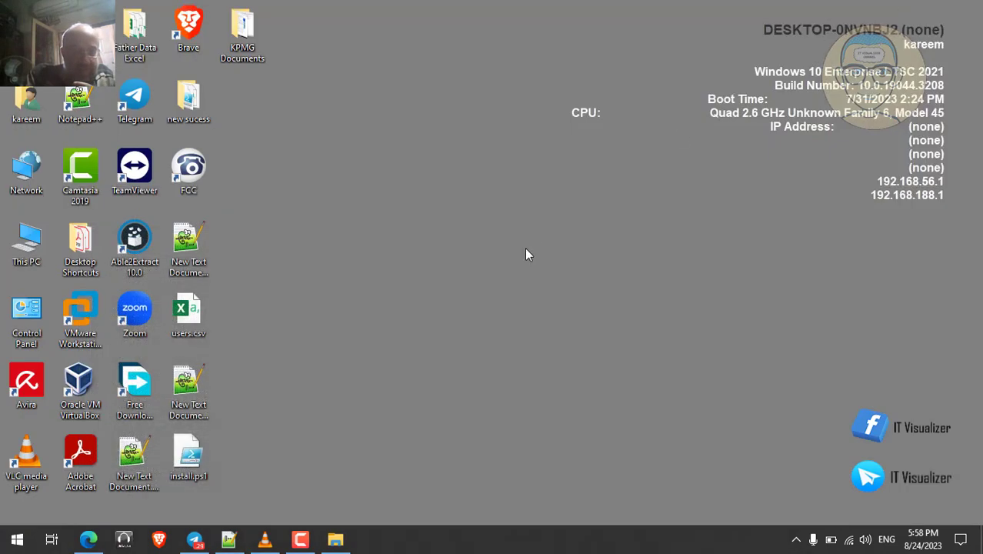
# Step: Resume the earlier screen recording in VLC, playing full screen
pyautogui.click(263, 541)
pyautogui.doubleClick(306, 330)
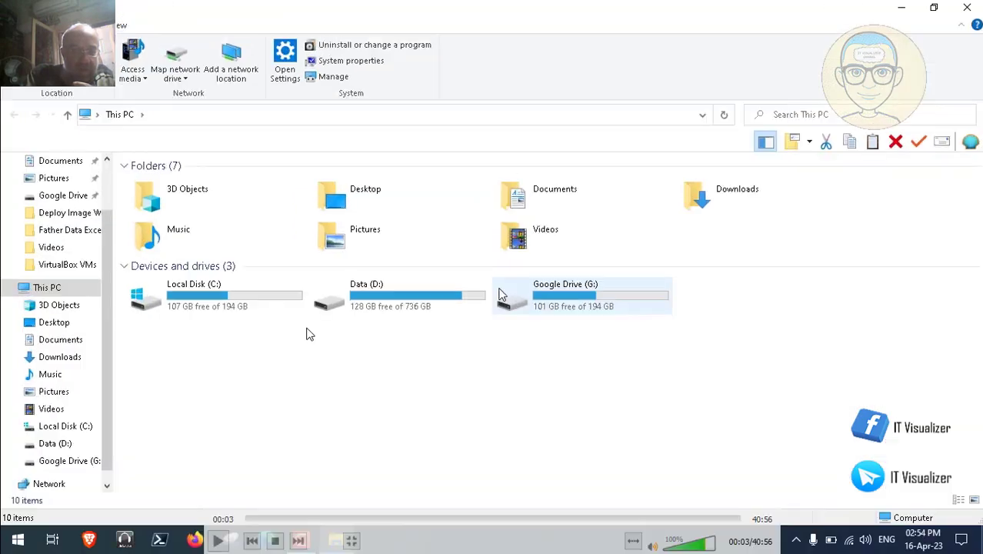
pyautogui.click(219, 541)
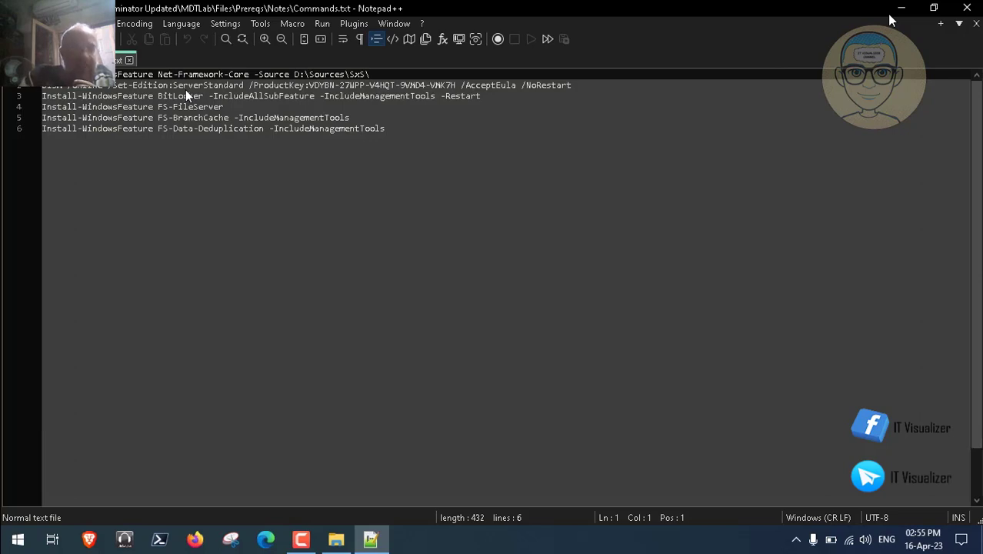
pyautogui.moveTo(202, 101)
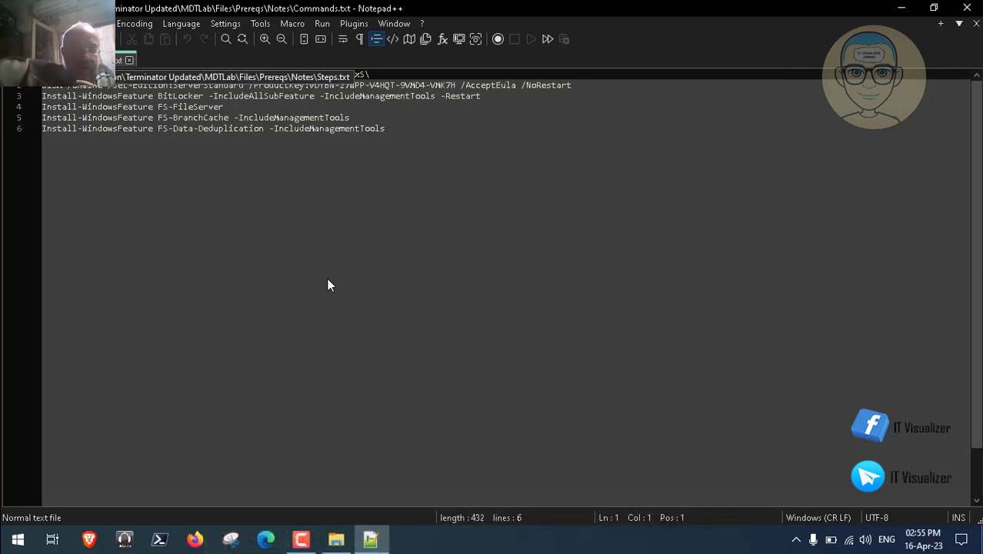
pyautogui.click(77, 60)
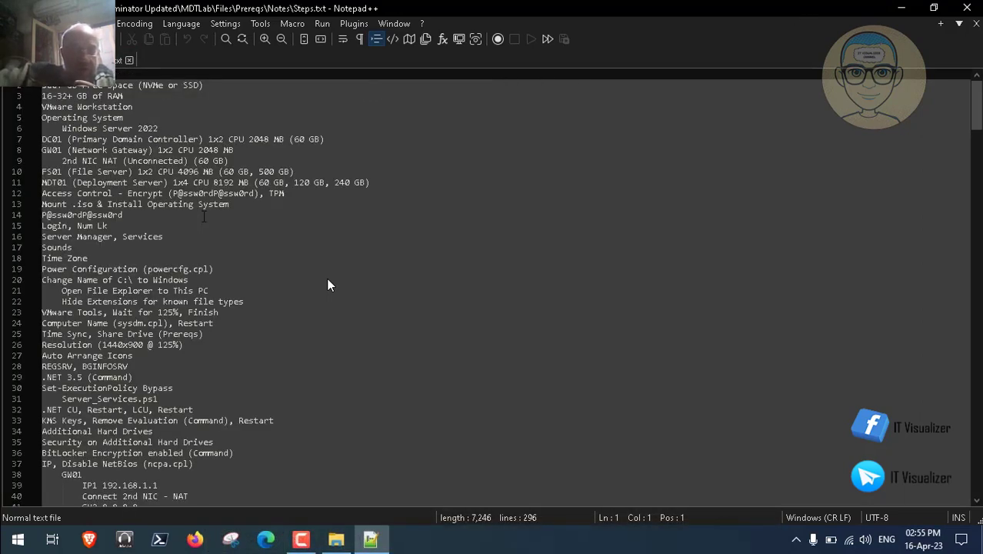
pyautogui.click(900, 9)
pyautogui.click(900, 9)
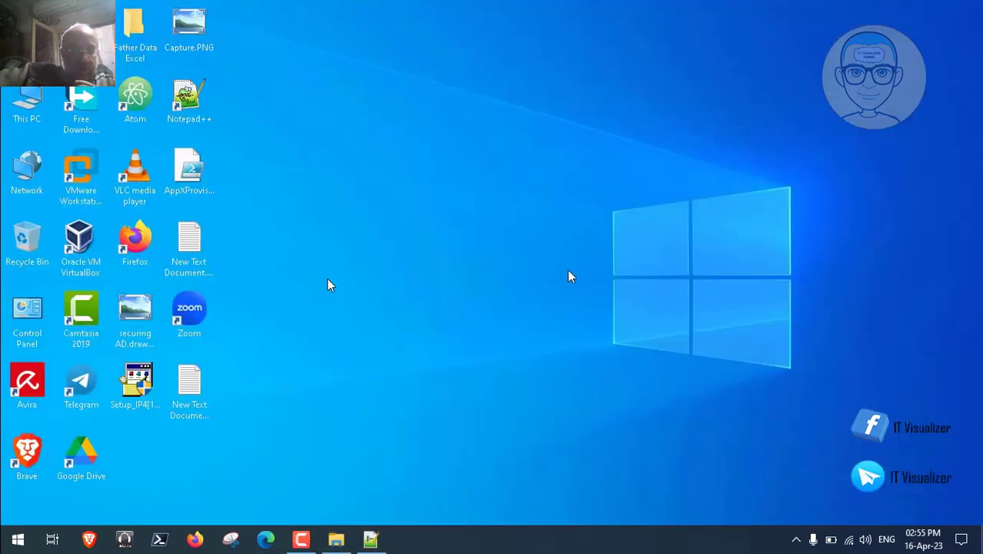
pyautogui.click(336, 539)
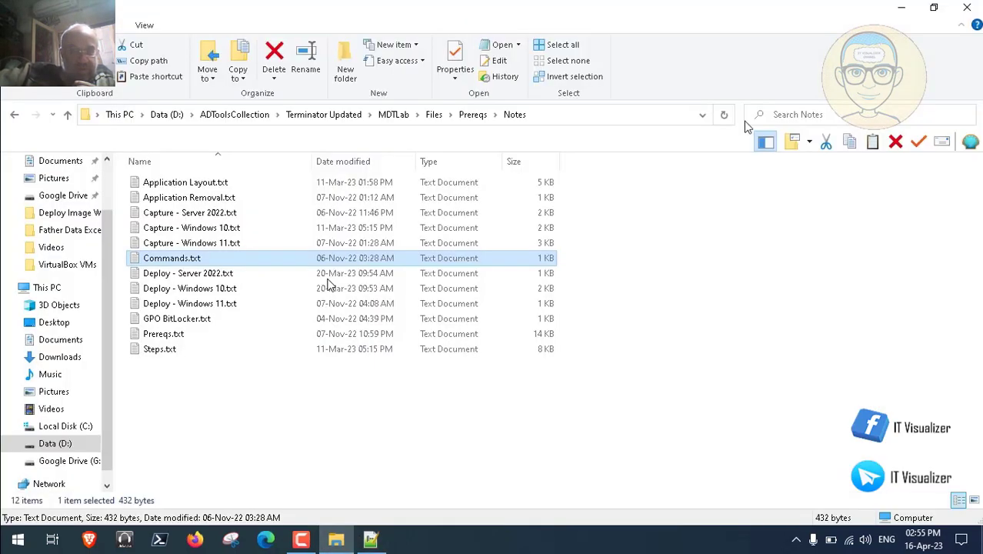
pyautogui.click(963, 7)
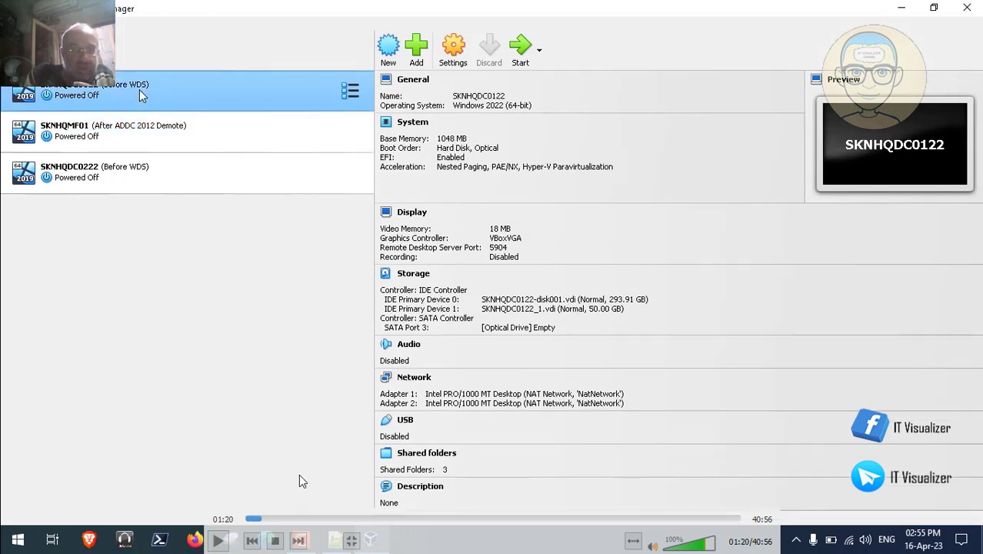
# Step: Rewind the VLC recording a few seconds to the SKNHQMF01 details
pyautogui.click(259, 519)
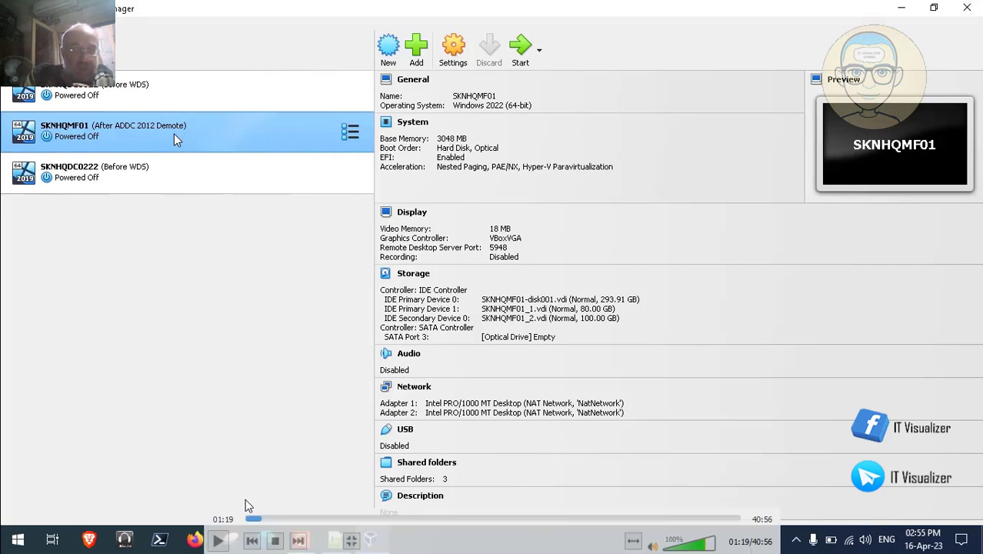
# Step: Play and pause the recording around the SKNHQDC0122 (Before WDS) VM start, then resume it
pyautogui.click(218, 542)
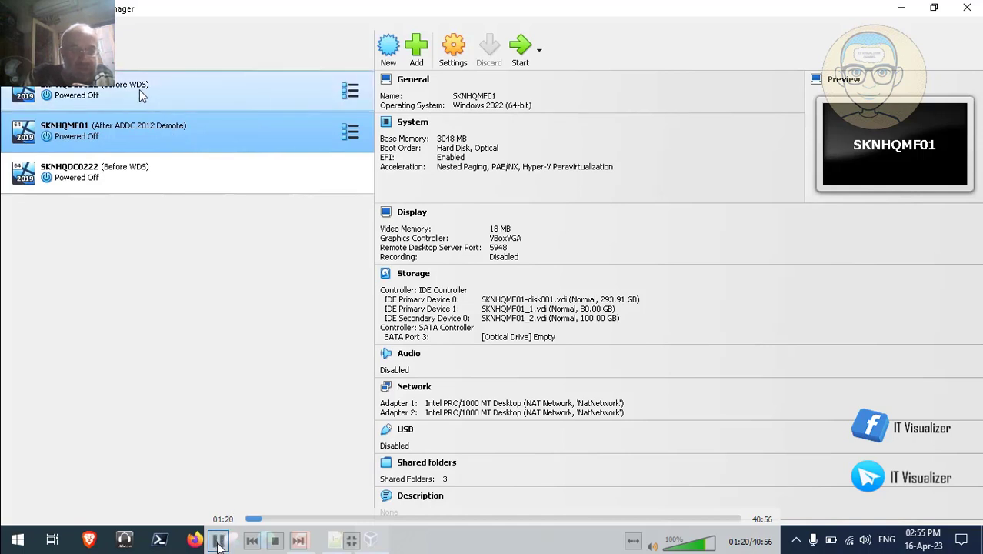
pyautogui.click(219, 542)
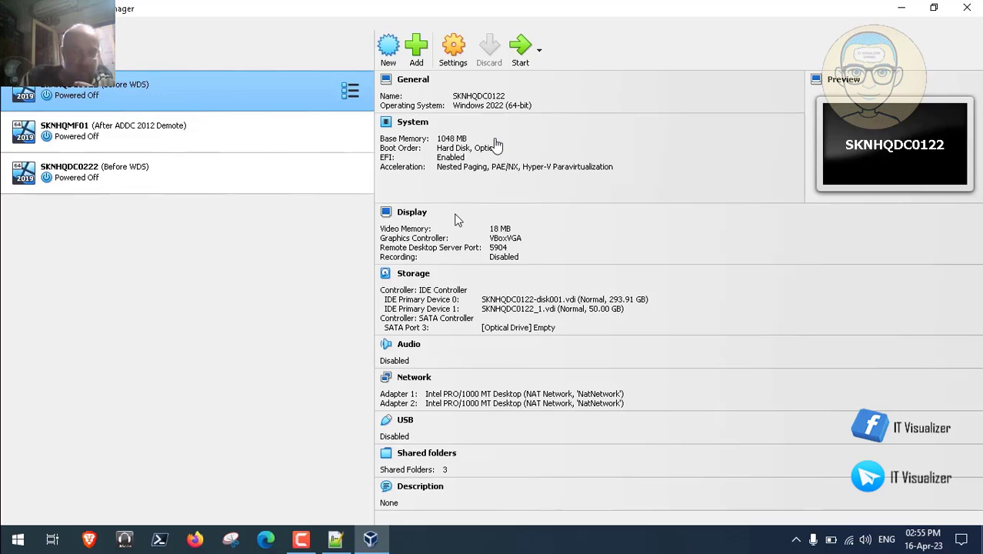
pyautogui.moveTo(362, 241)
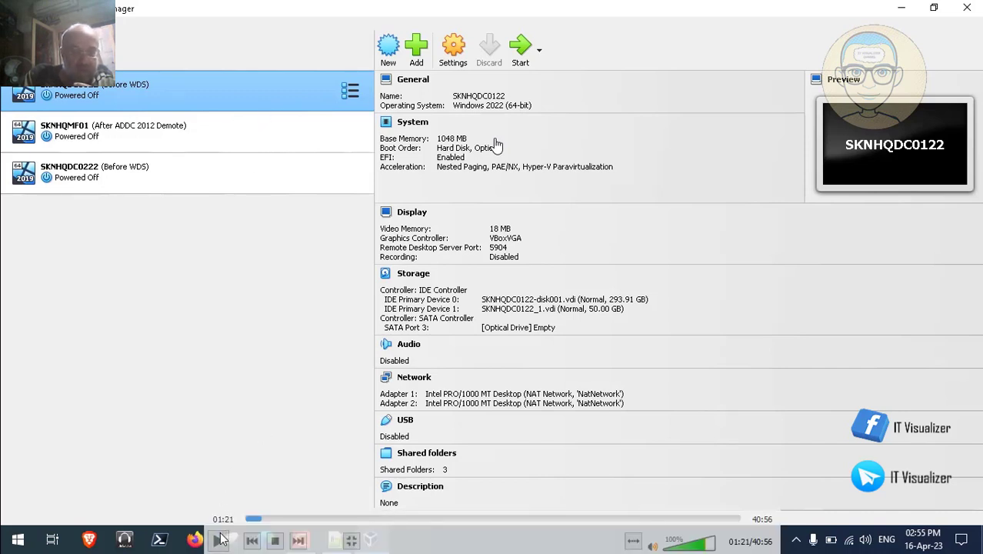
pyautogui.click(220, 535)
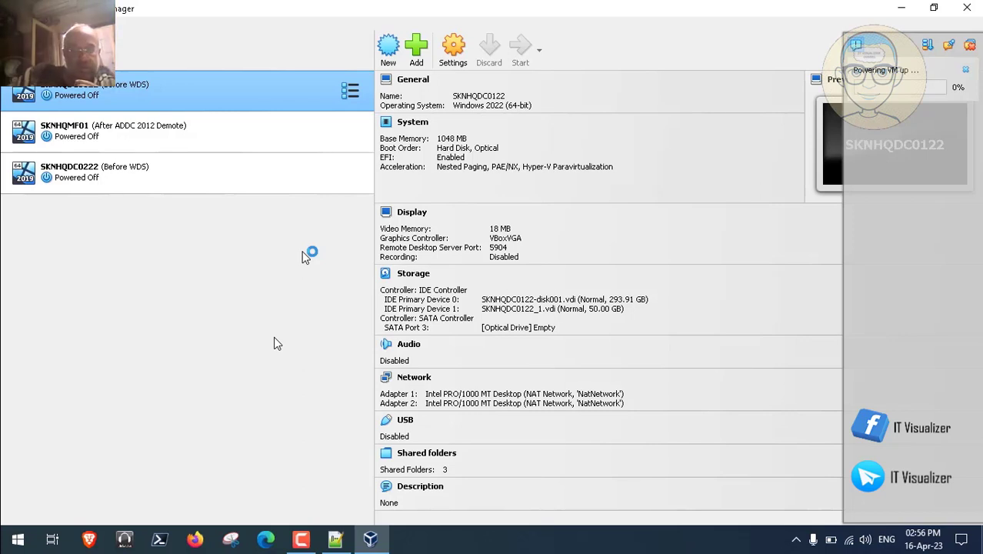
# Step: Switch to the screen recorder while SKNHQDC0122 powers up
pyautogui.click(301, 541)
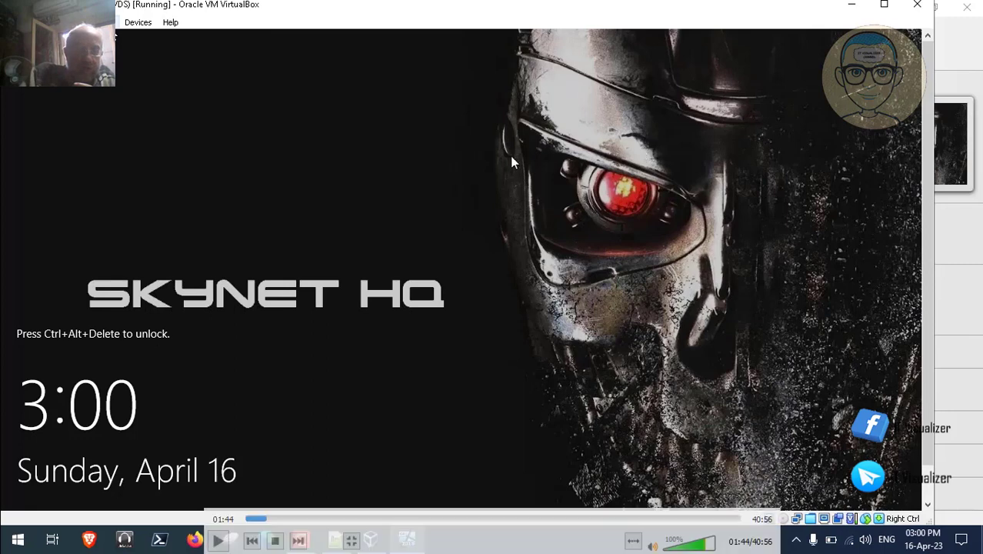
pyautogui.doubleClick(852, 7)
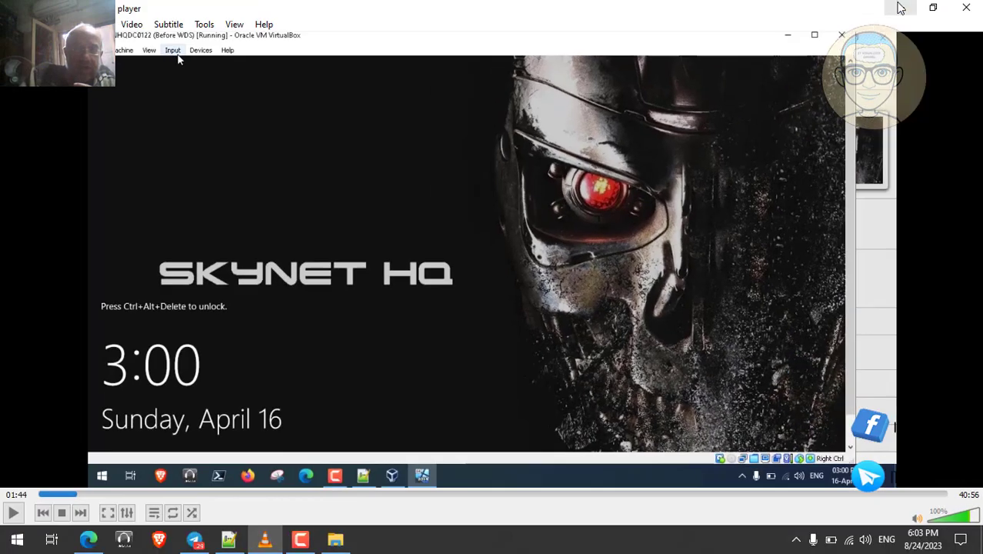
pyautogui.click(901, 7)
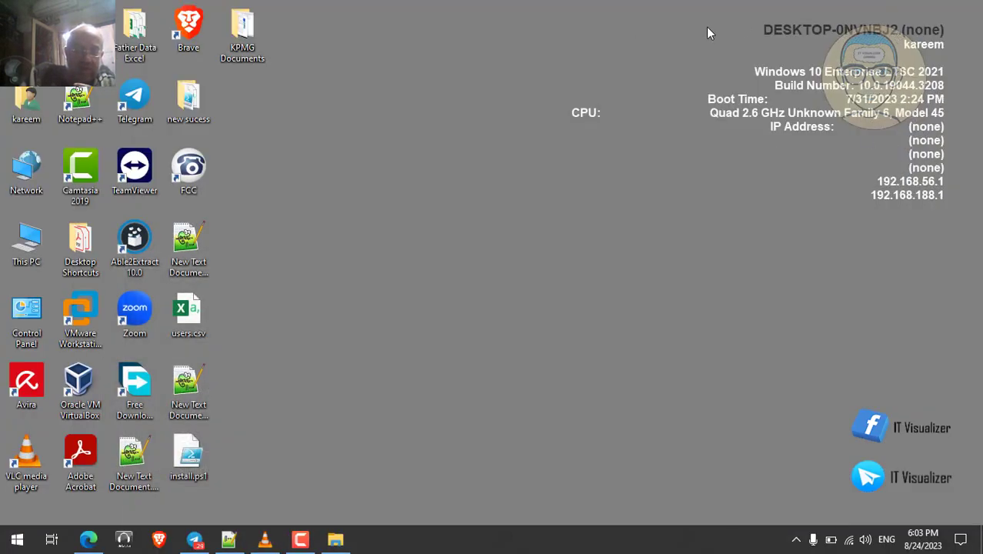
pyautogui.click(263, 540)
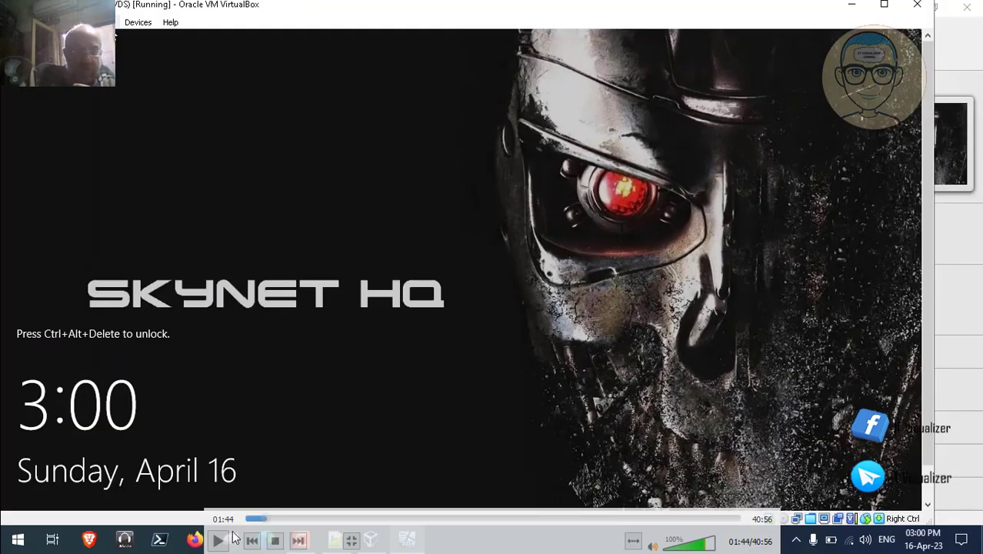
# Step: Resume the recording until SKNHQMF01 reaches its Windows lock screen
pyautogui.click(219, 539)
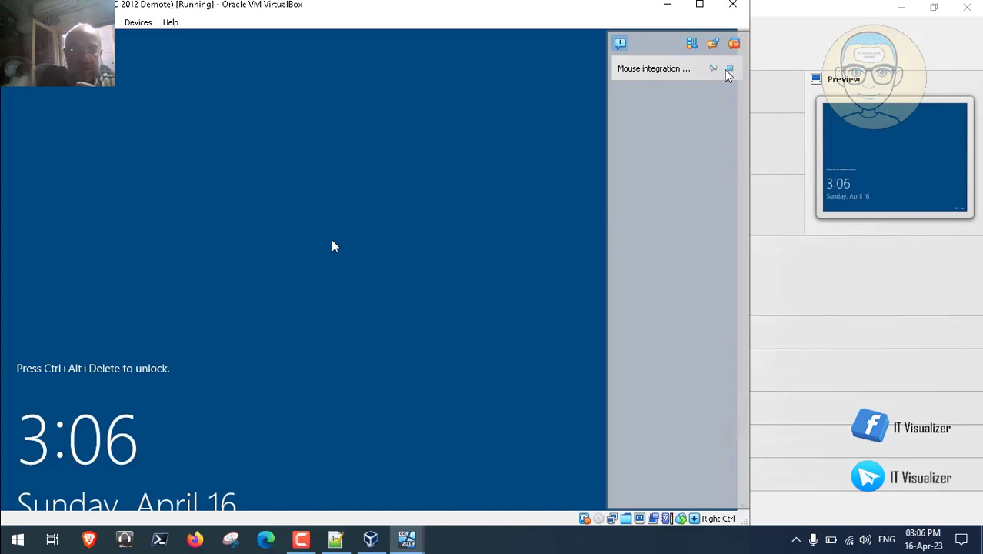
pyautogui.moveTo(266, 344)
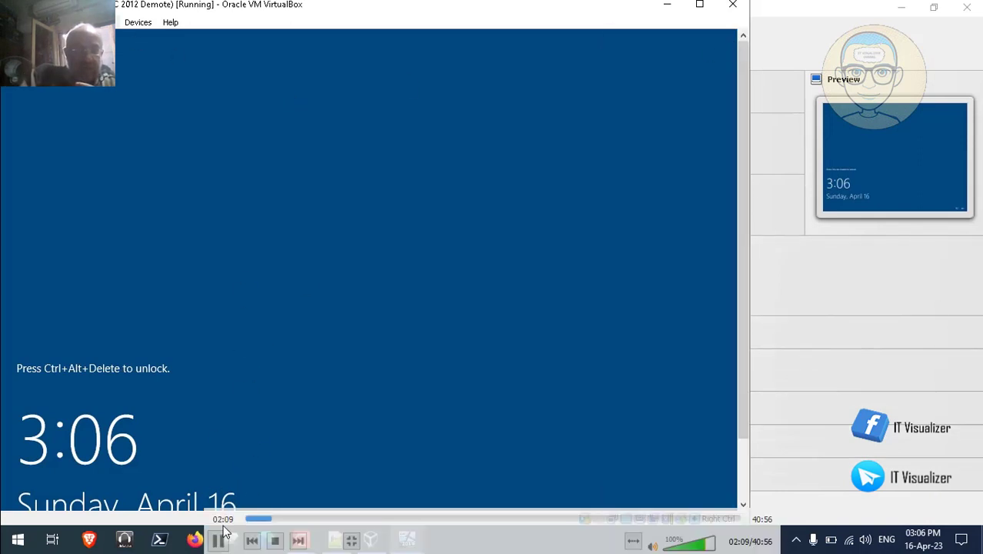
# Step: Pause and resume the recording, then dismiss the SkyNet Network access notice with OK
pyautogui.click(220, 539)
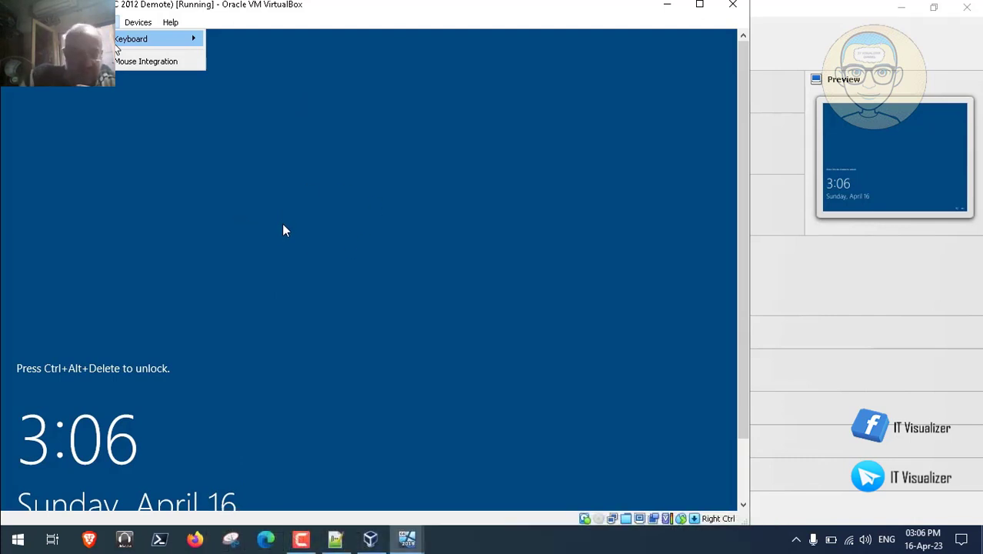
pyautogui.moveTo(311, 255)
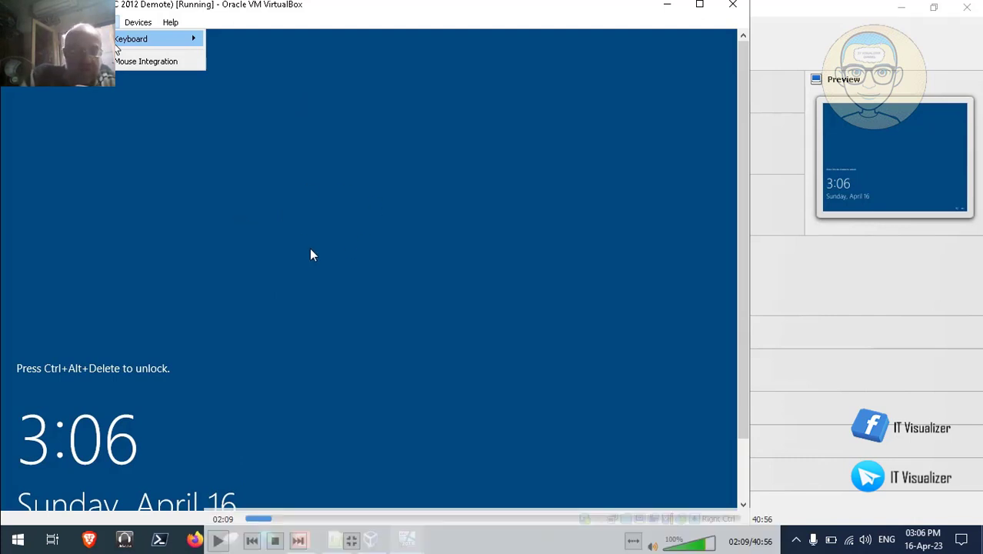
pyautogui.click(218, 540)
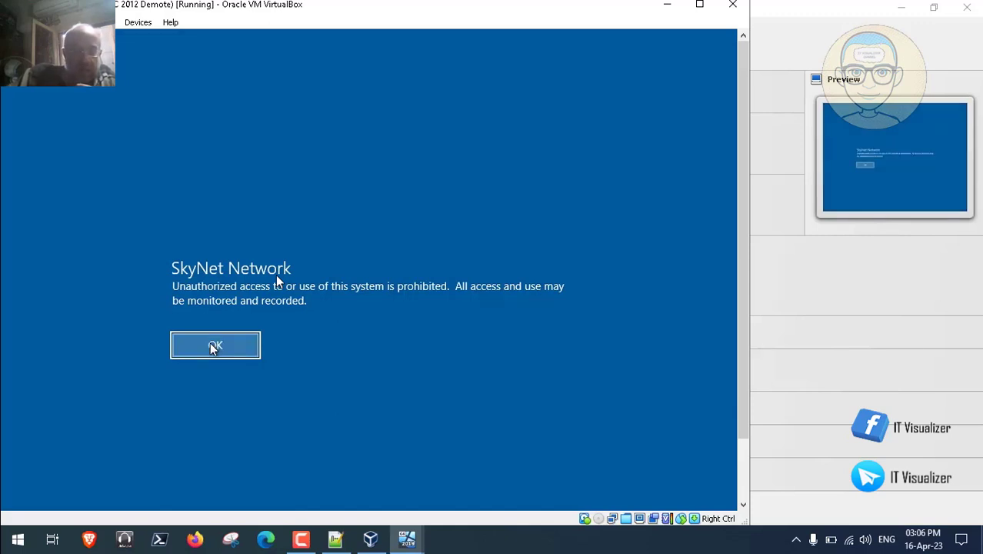
pyautogui.click(253, 352)
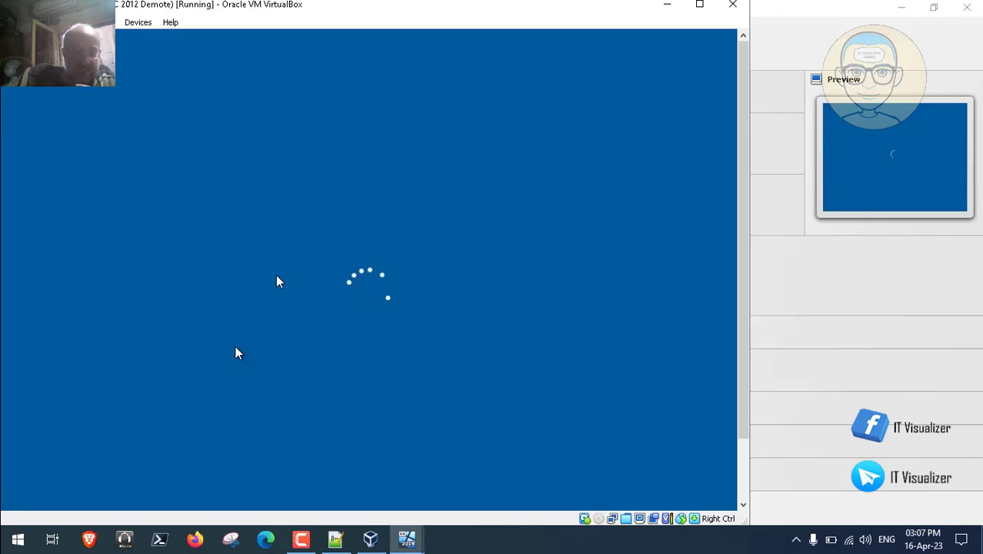
# Step: Sign in to SKNHQMF01 with the SKYNET domain account user name and password
pyautogui.click(301, 539)
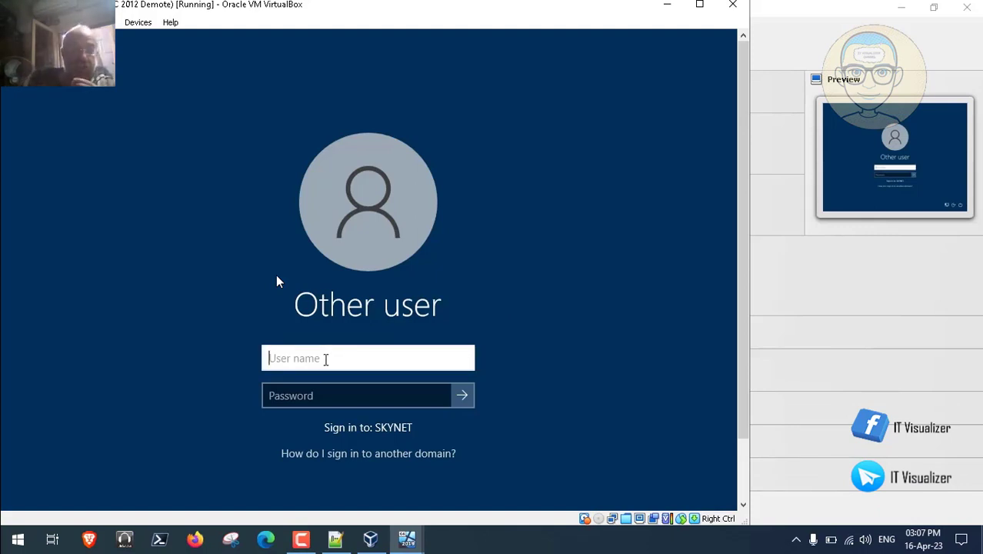
pyautogui.write('kraouf')
pyautogui.click(315, 391)
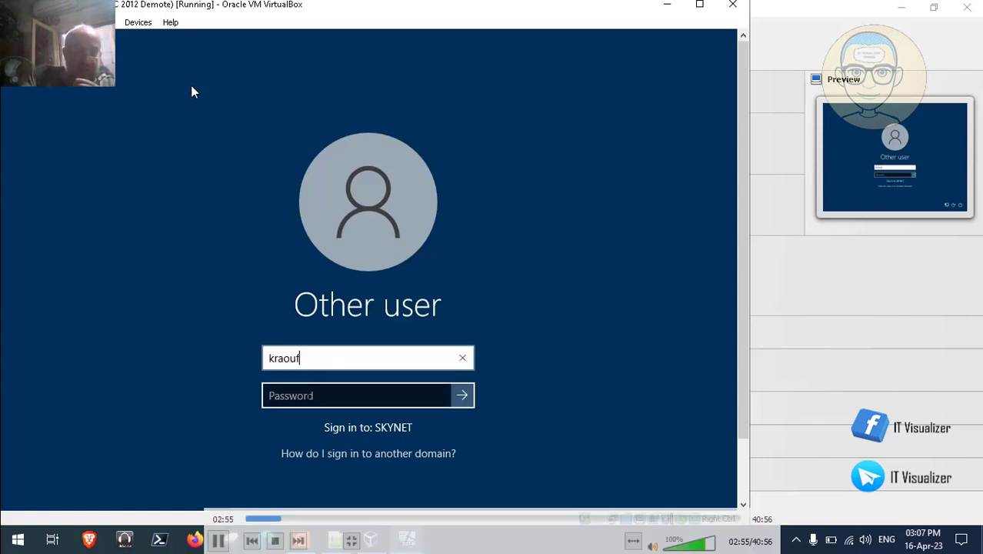
pyautogui.click(306, 398)
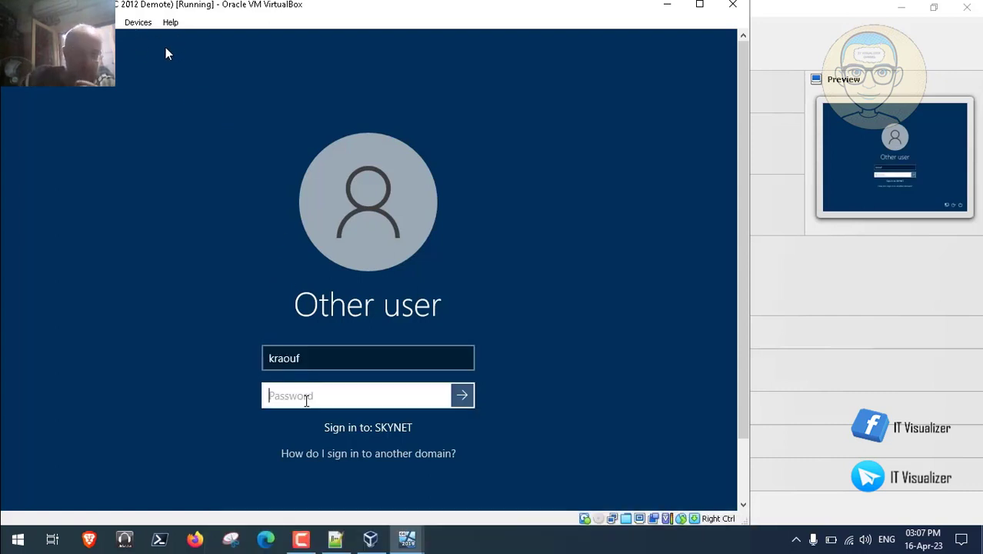
pyautogui.write('•••••')
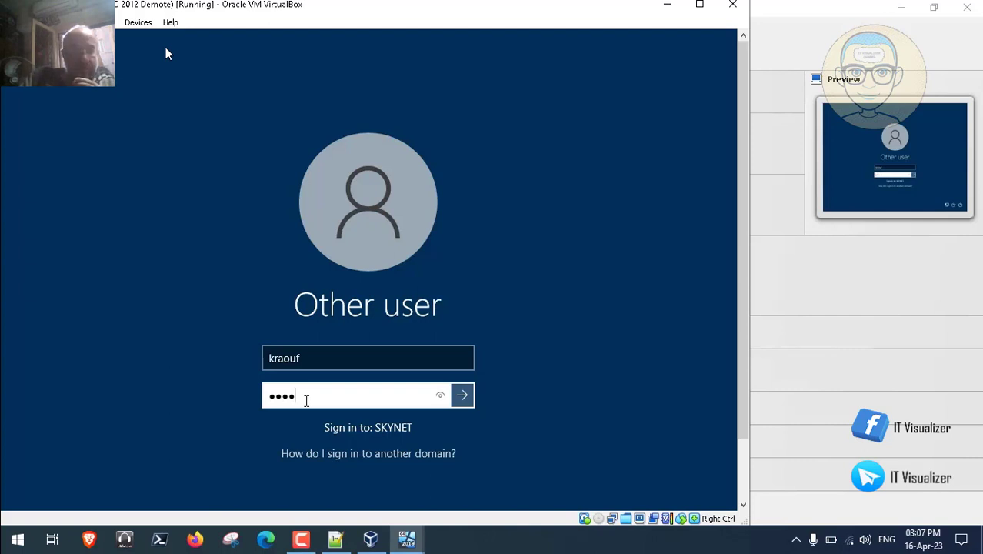
pyautogui.write('•••••')
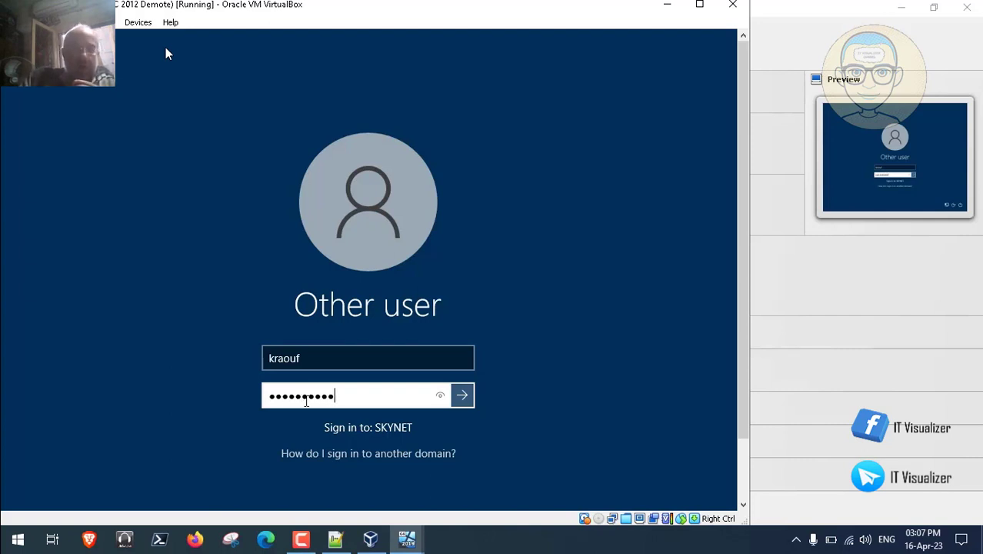
pyautogui.press('Return')
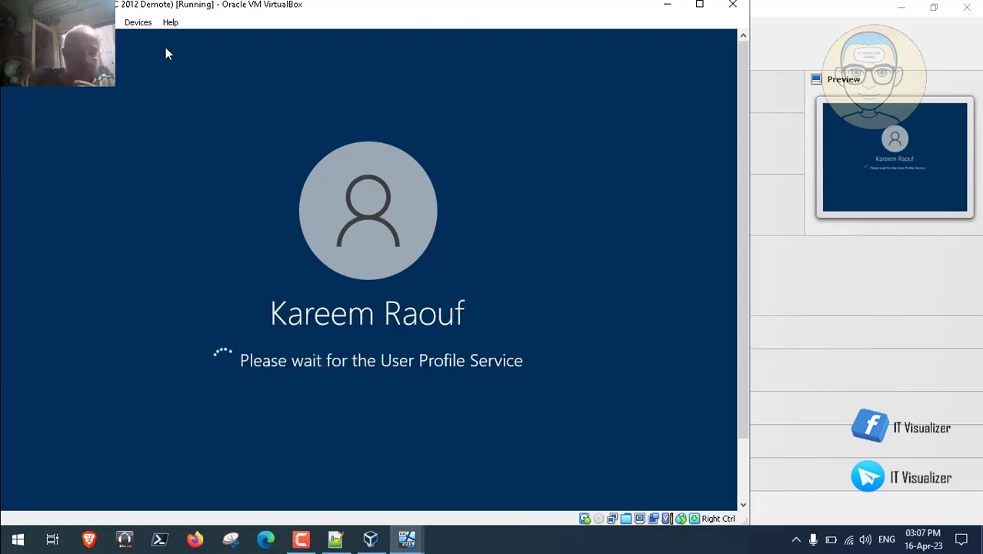
pyautogui.click(301, 539)
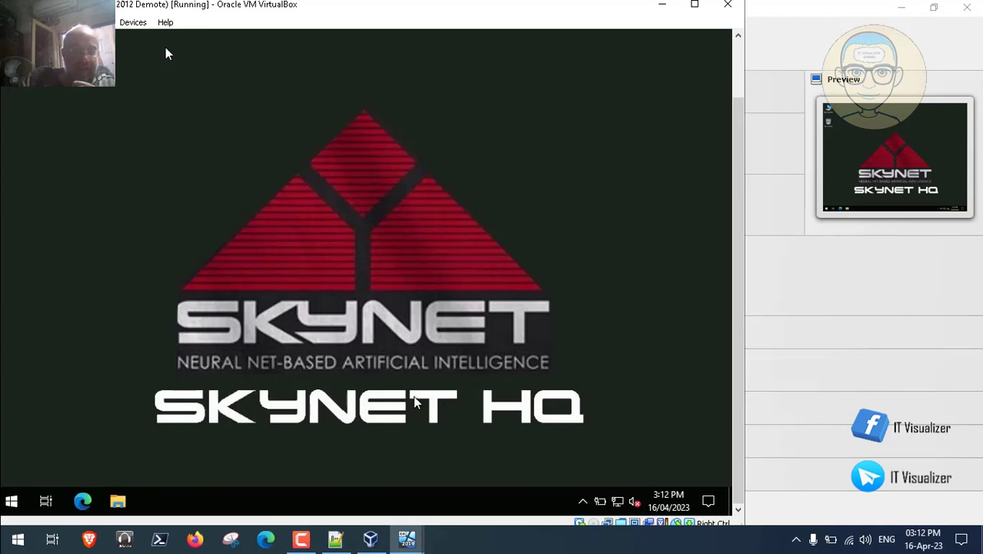
pyautogui.scroll(2, 740, 473)
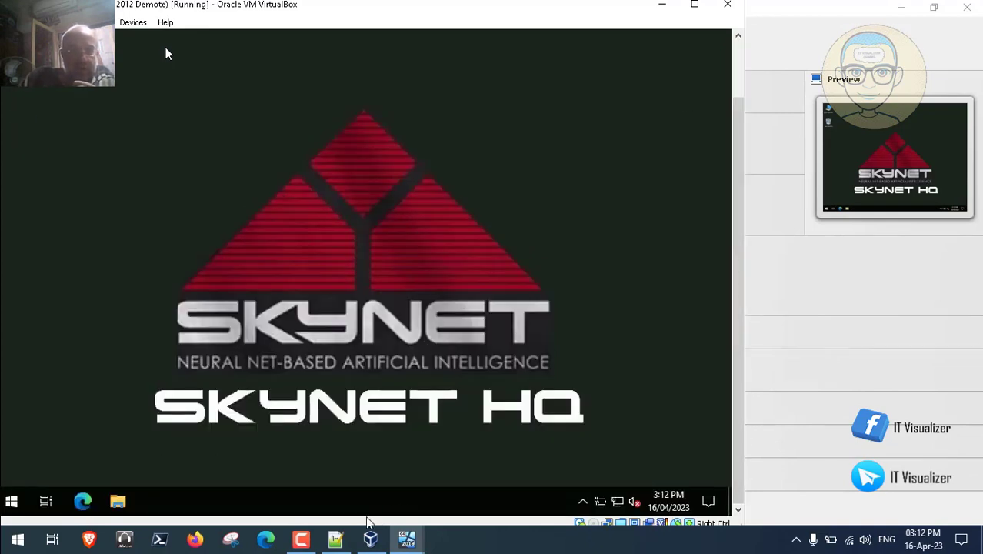
pyautogui.click(336, 538)
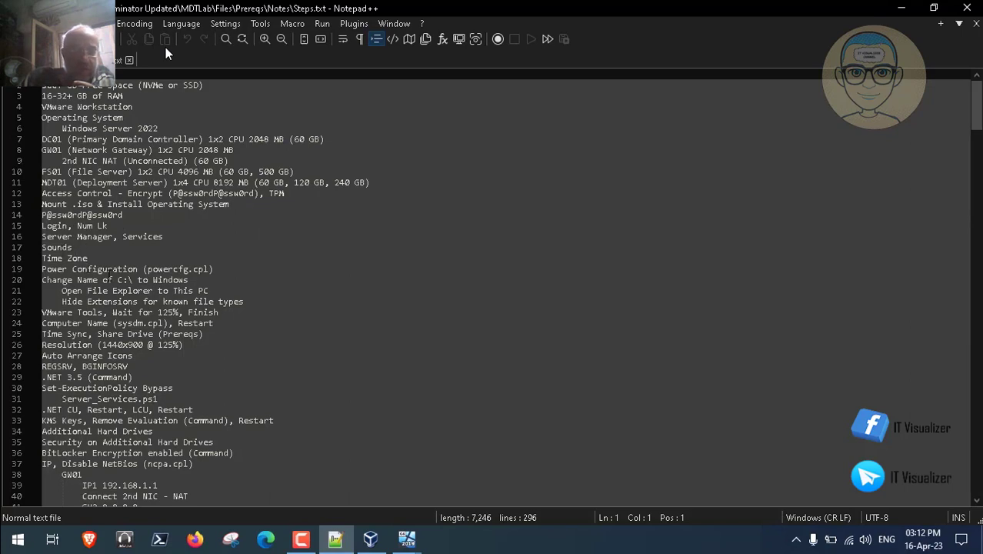
pyautogui.click(407, 539)
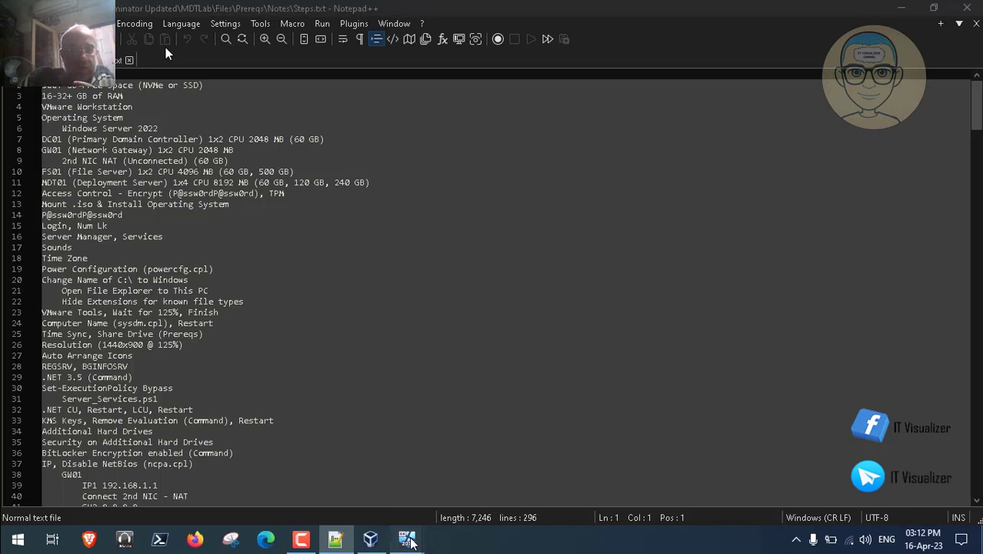
pyautogui.click(478, 480)
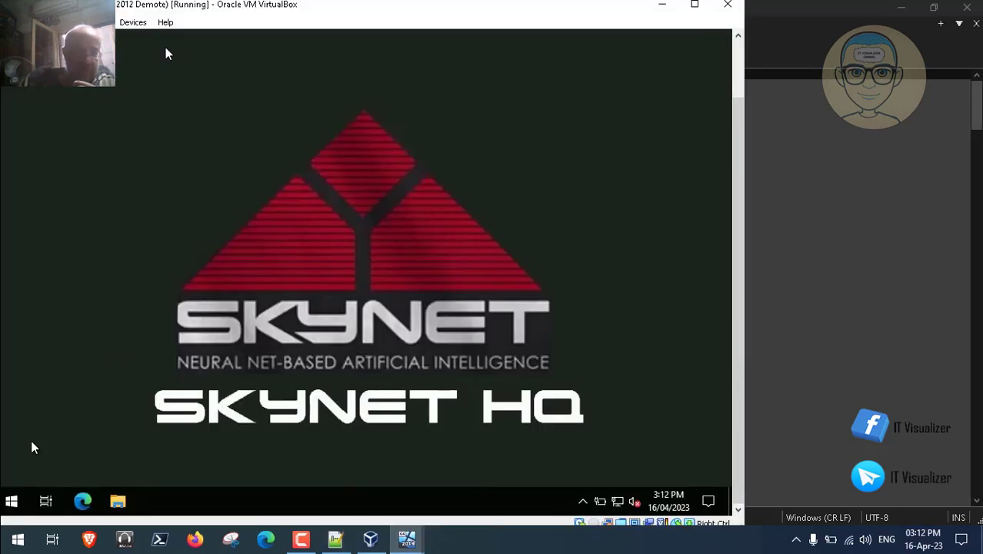
# Step: Check the server's Power & sleep settings, screen never off, scrolling to Related settings
pyautogui.rightClick(11, 502)
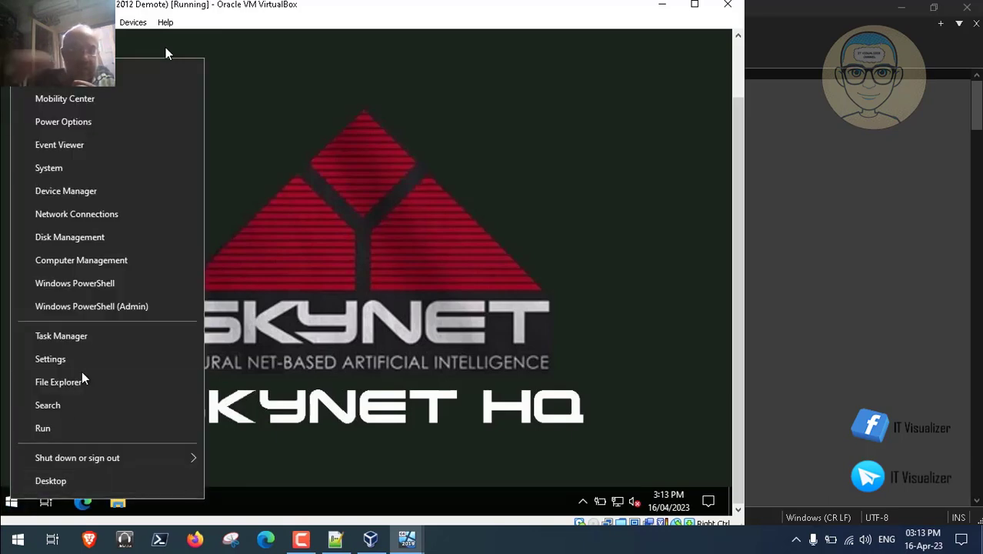
pyautogui.click(110, 123)
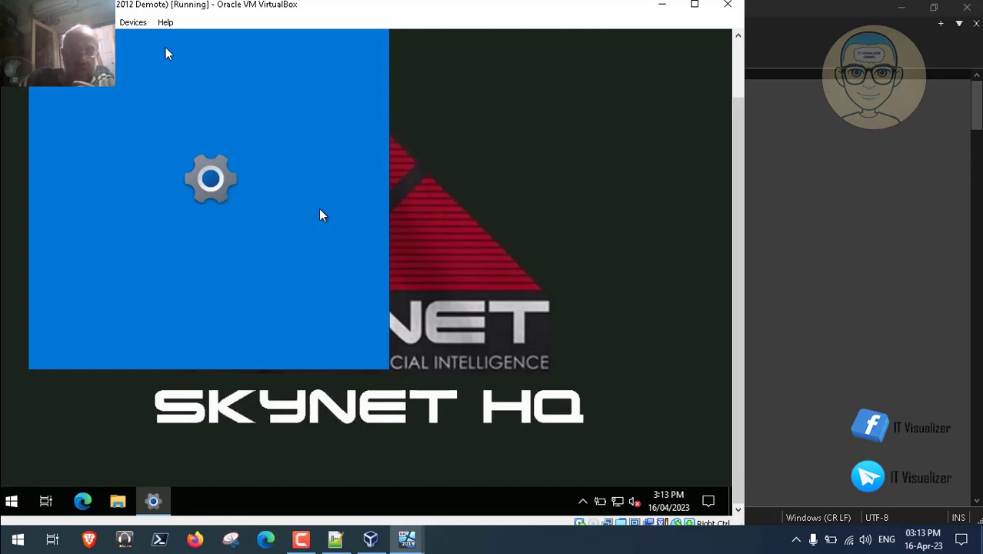
pyautogui.click(737, 83)
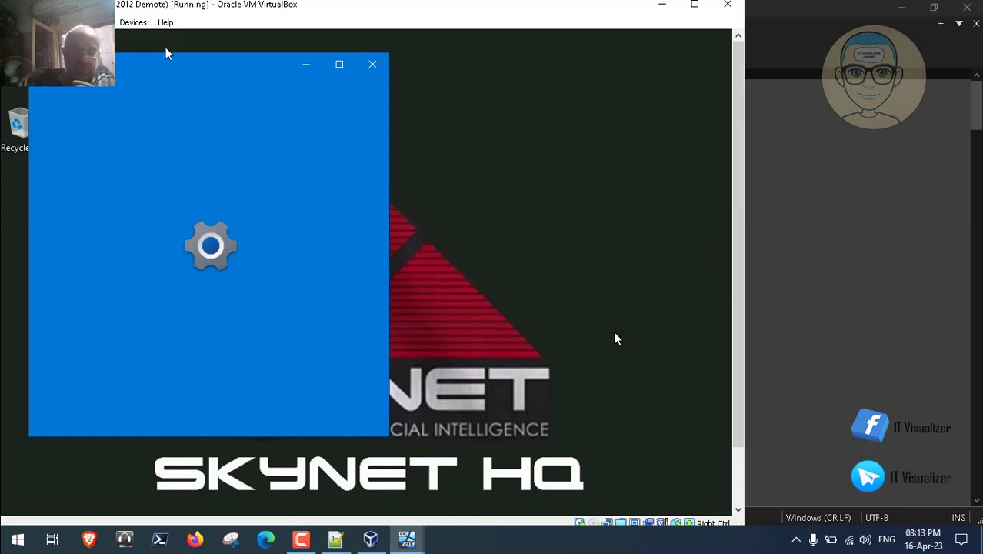
pyautogui.click(301, 540)
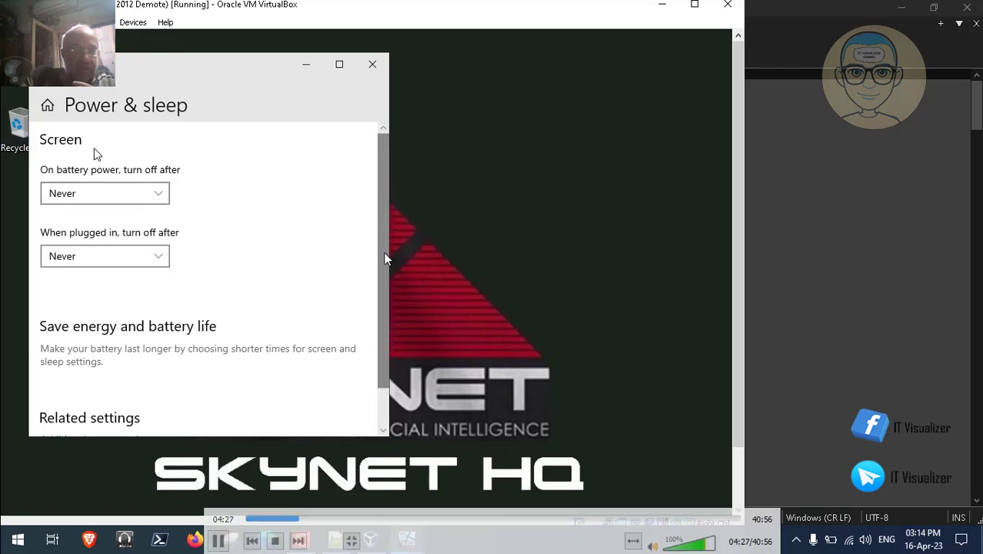
pyautogui.scroll(-3, 386, 361)
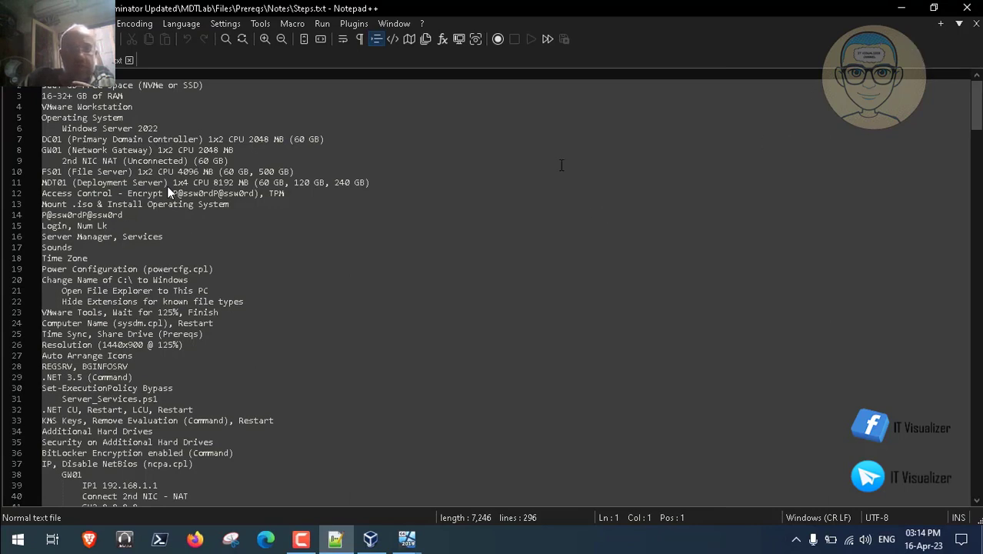
# Step: Minimise Notepad++ so the SKNHQMF01 File Explorer in VirtualBox is visible again
pyautogui.click(901, 7)
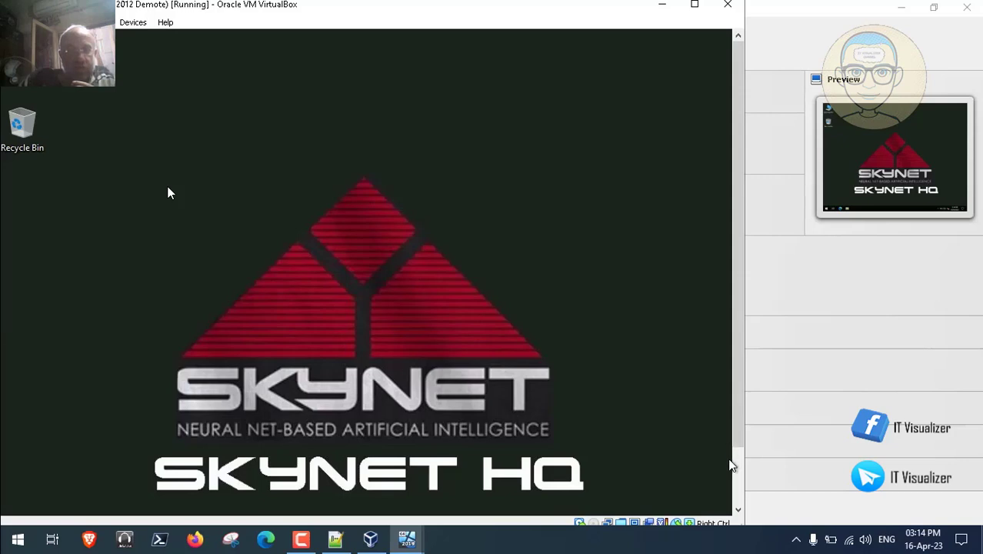
pyautogui.scroll(-2, 738, 469)
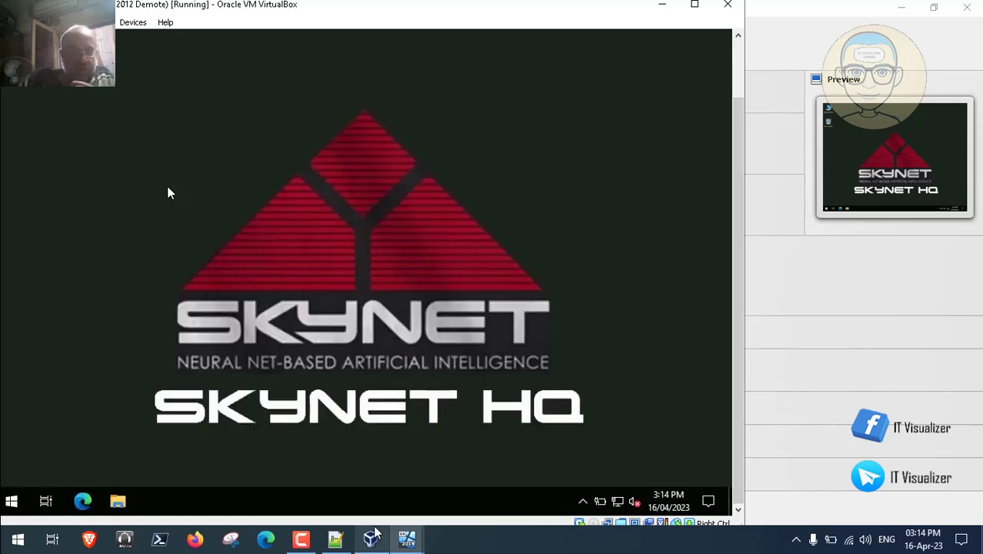
pyautogui.click(306, 540)
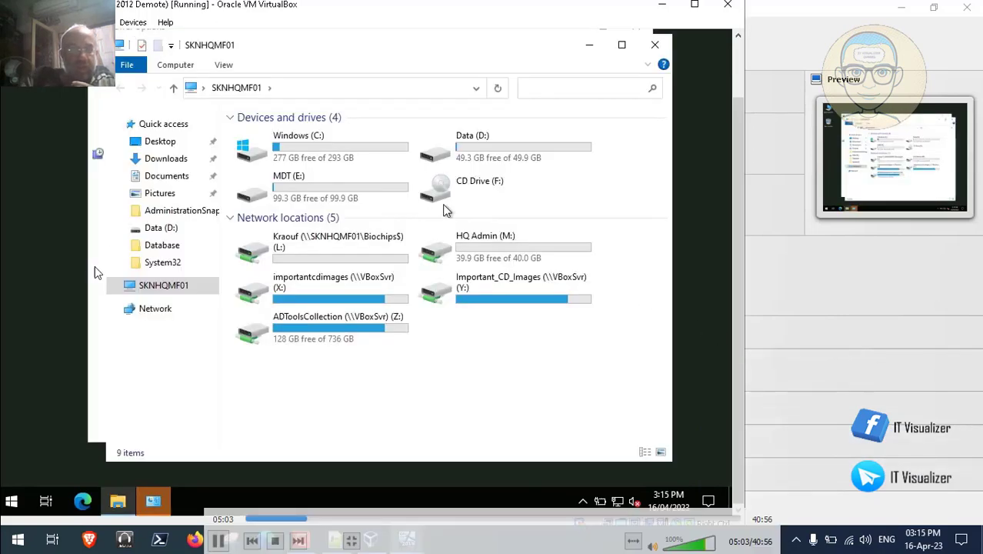
# Step: Select the Windows (C:) drive and resume the reference recording to reach Power Options
pyautogui.click(281, 144)
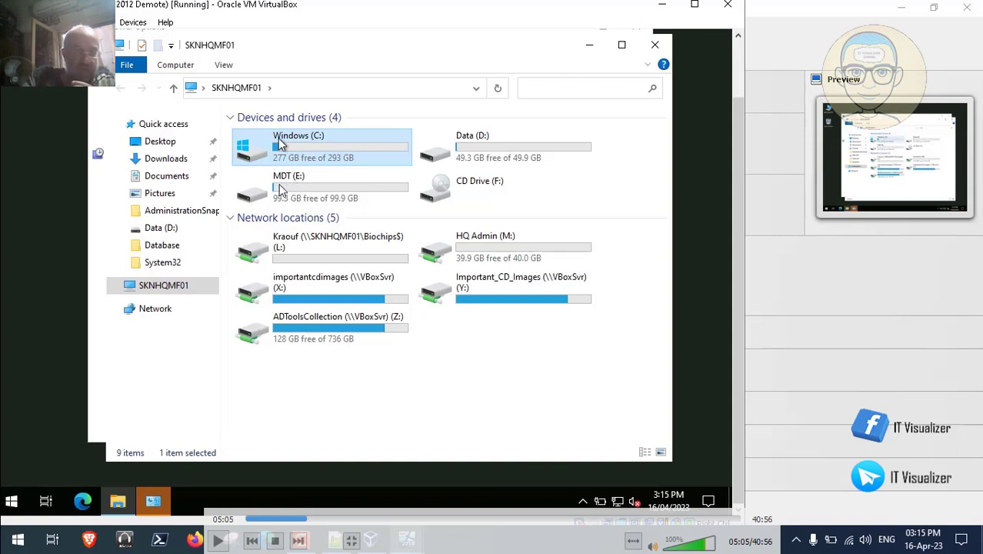
pyautogui.click(219, 540)
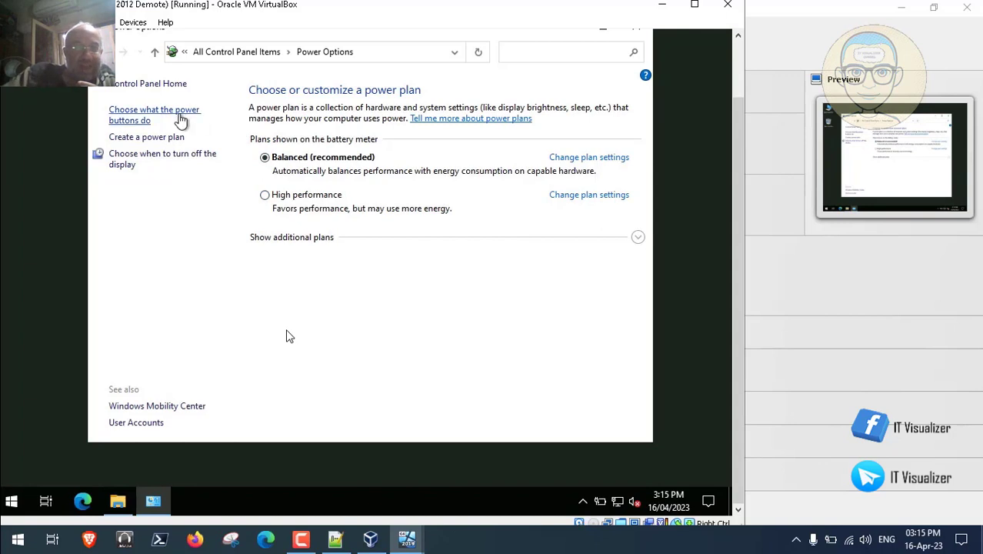
# Step: Check that the Balanced plan's Turn off the display setting is Never, then close its settings
pyautogui.click(586, 158)
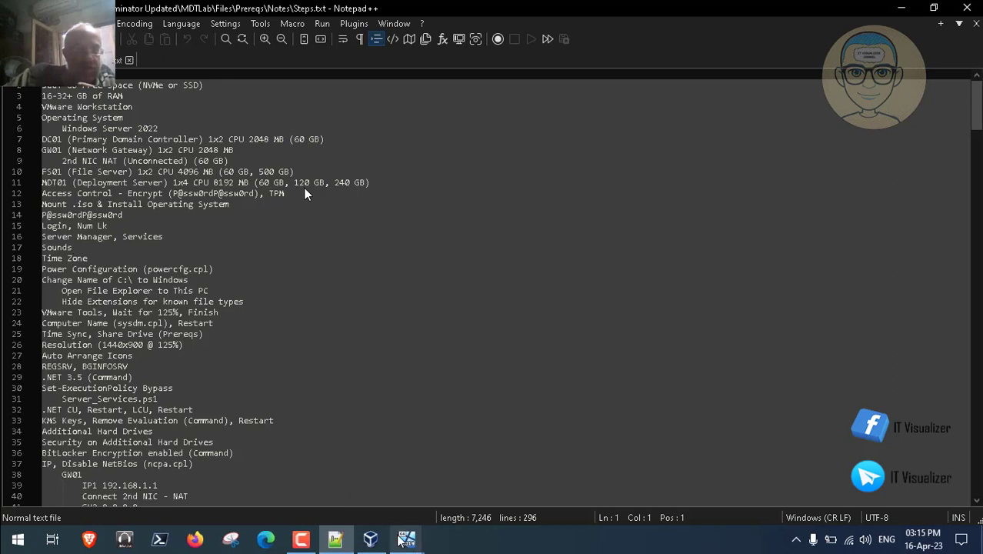
pyautogui.moveTo(403, 539)
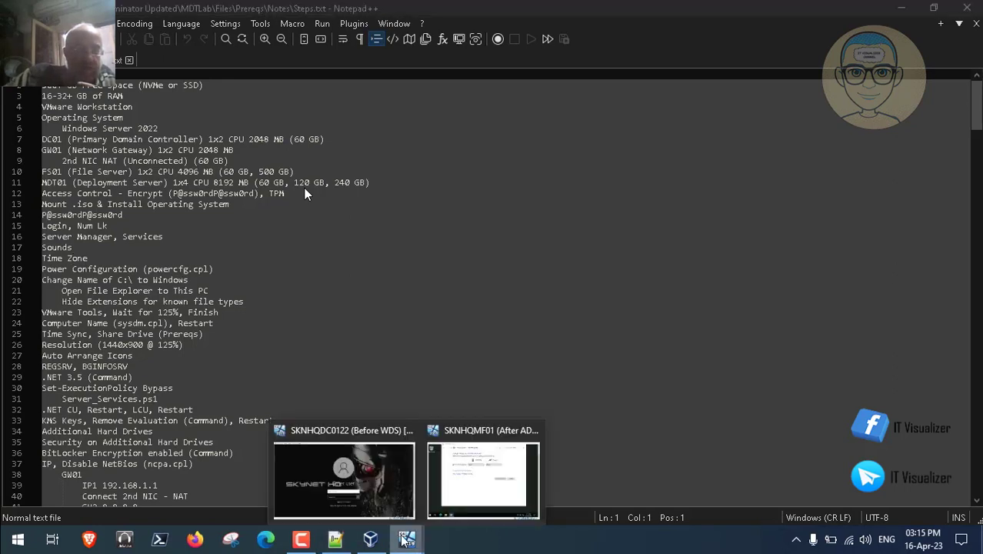
pyautogui.click(483, 471)
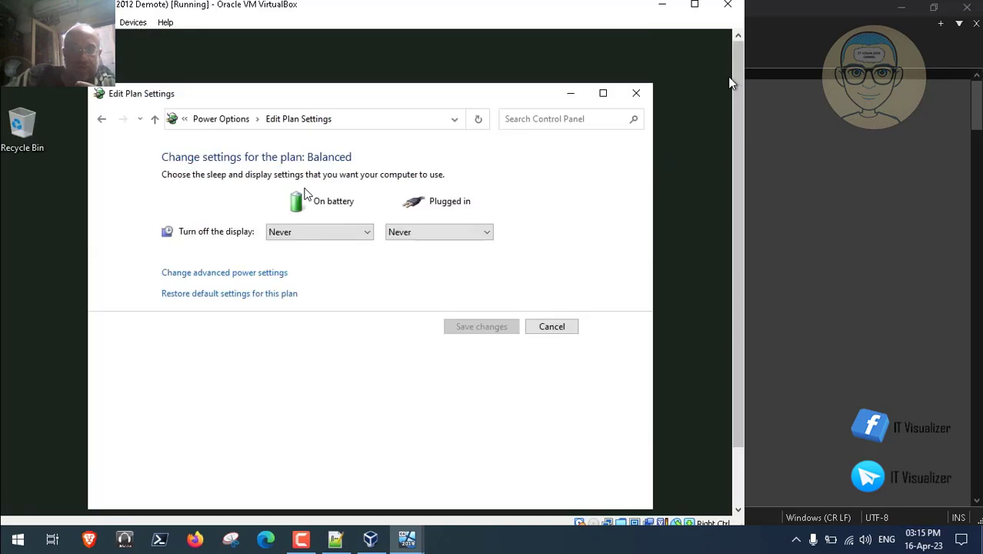
pyautogui.click(638, 94)
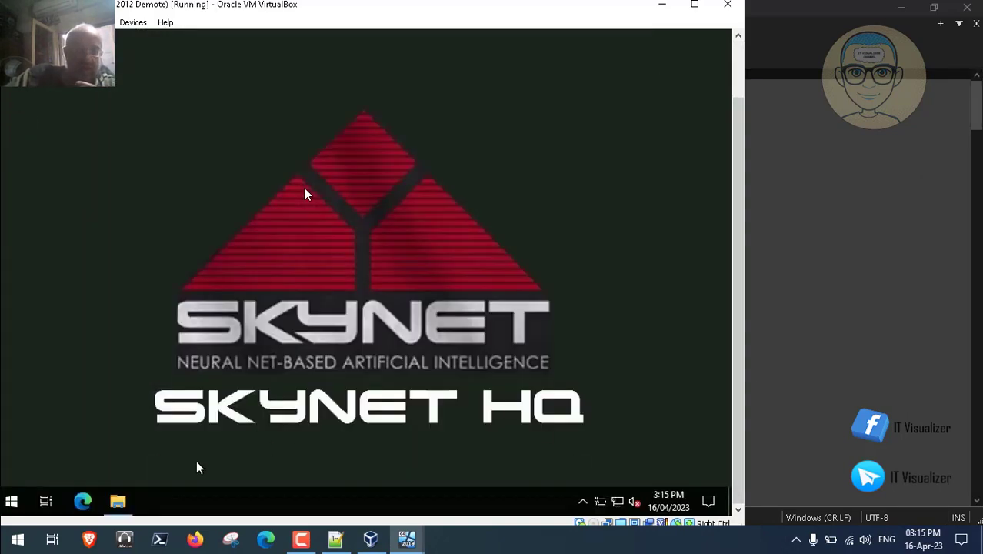
# Step: In Folder Options, show extensions for known file types and set File Explorer to open to This PC
pyautogui.click(118, 502)
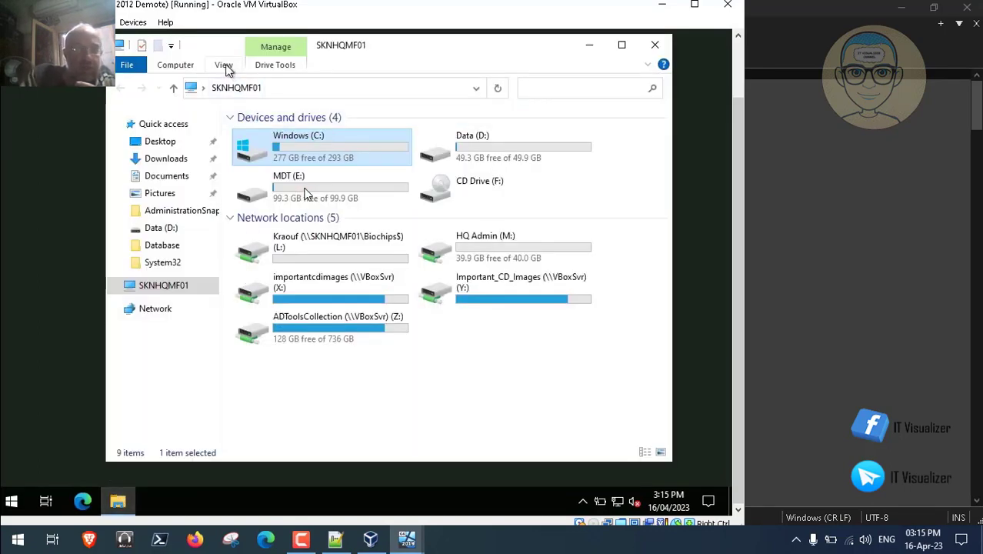
pyautogui.click(224, 66)
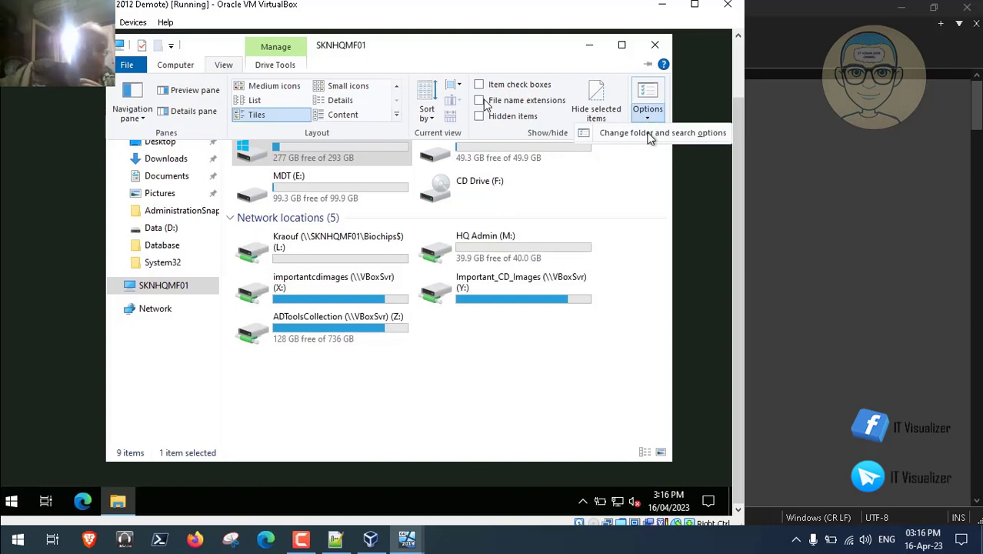
pyautogui.click(648, 136)
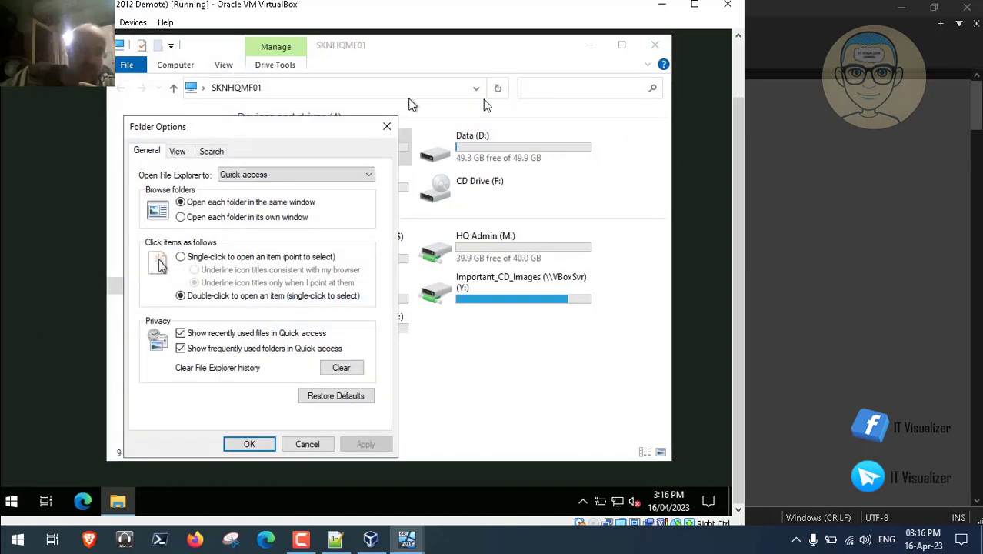
pyautogui.click(182, 155)
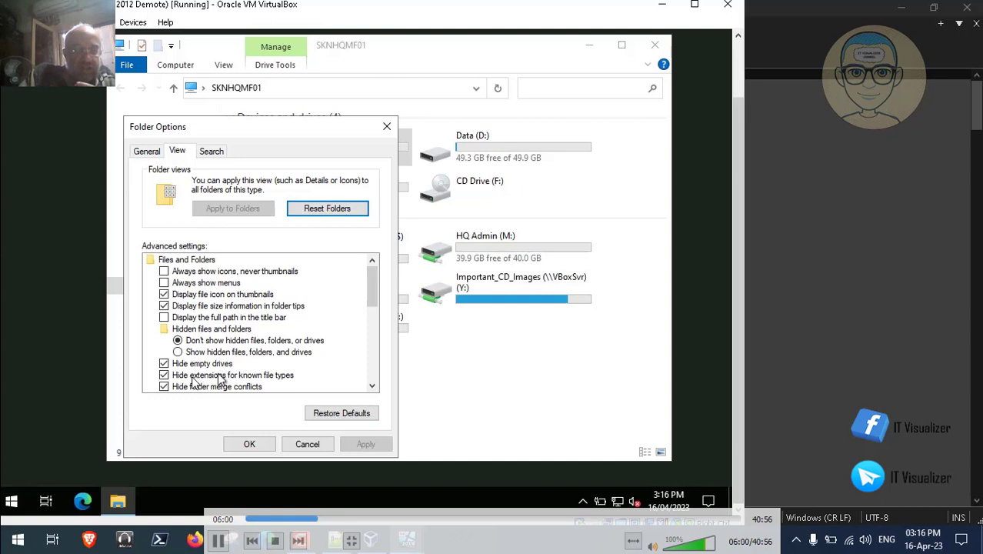
pyautogui.click(372, 390)
pyautogui.click(373, 389)
pyautogui.click(372, 389)
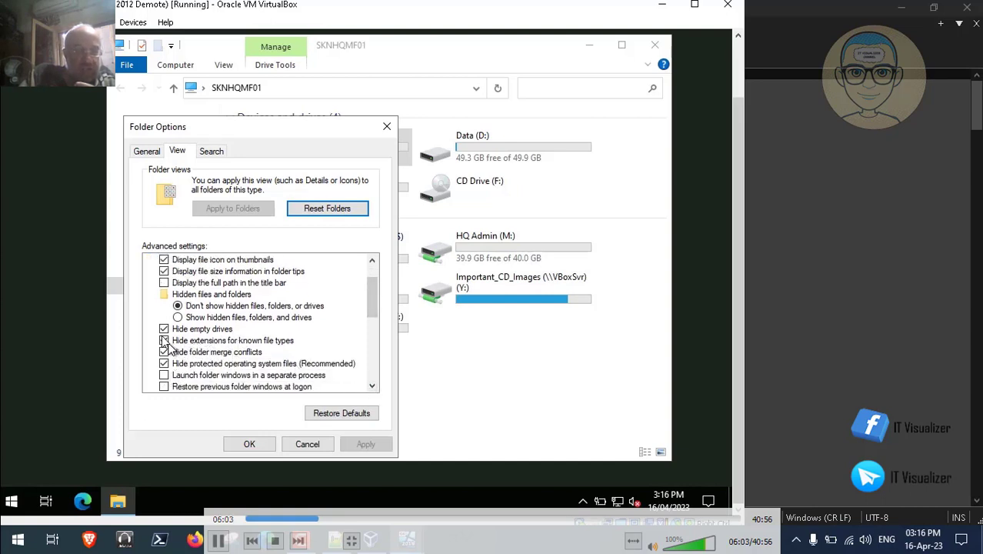
pyautogui.click(164, 340)
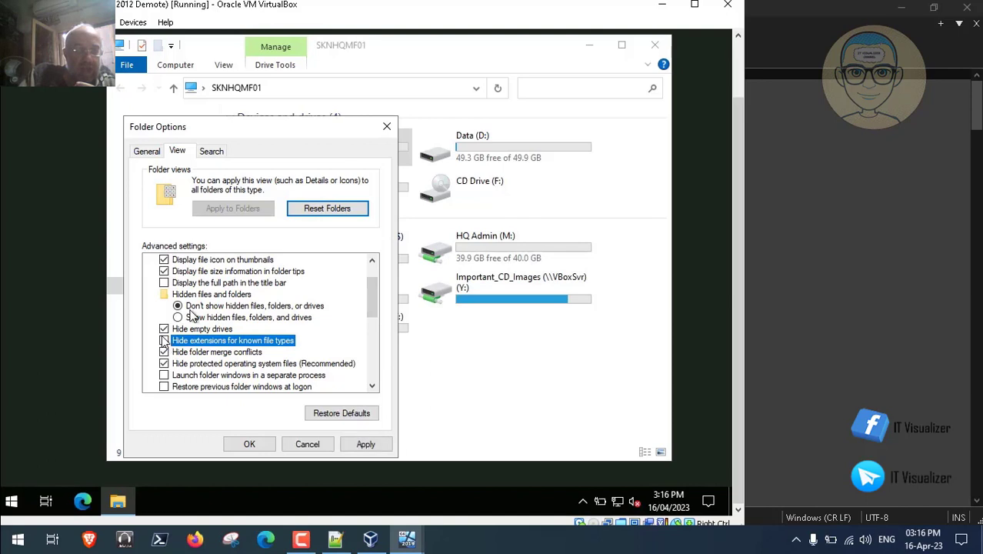
pyautogui.click(152, 152)
pyautogui.click(255, 175)
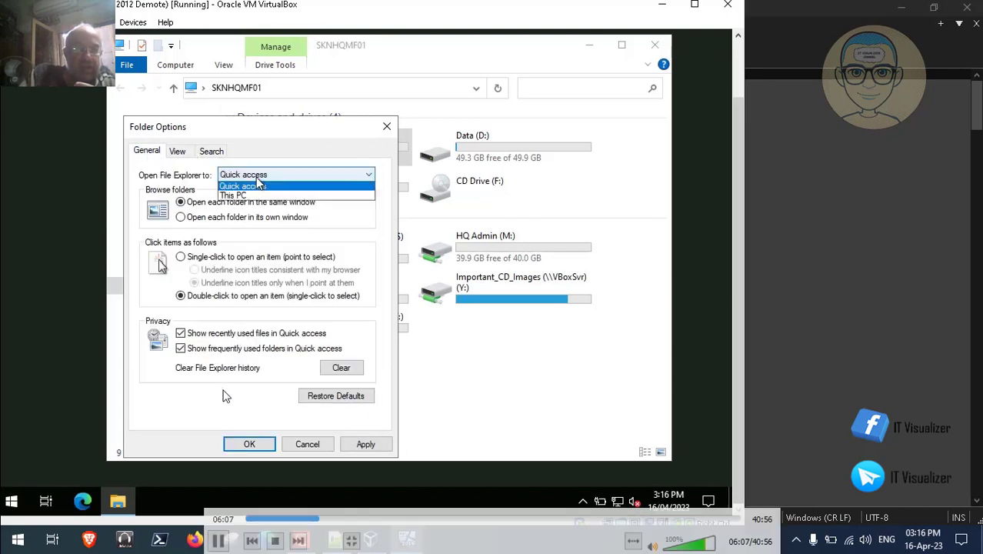
# Step: Replay the reference recording between 05:32 and 05:56 to review the Folder Options step
pyautogui.click(219, 541)
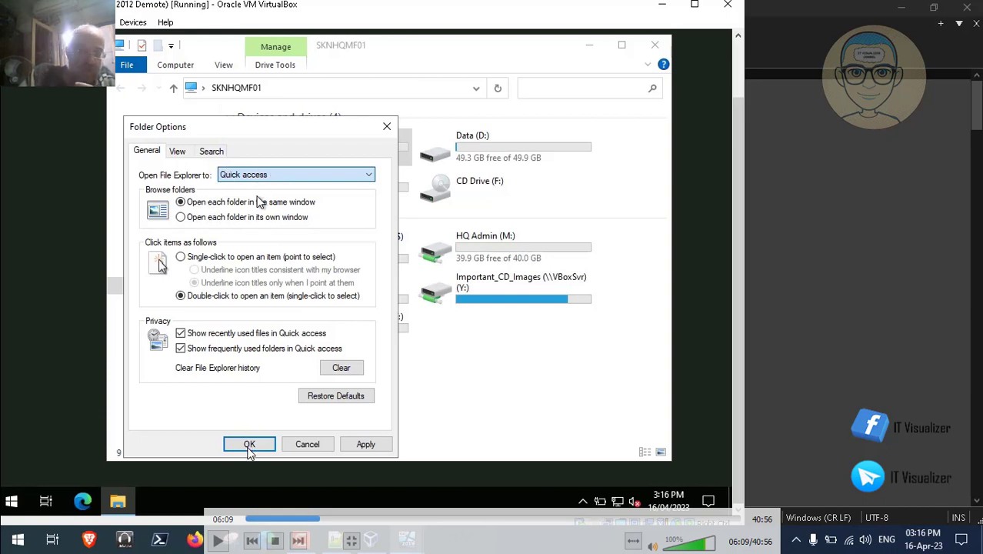
pyautogui.click(218, 539)
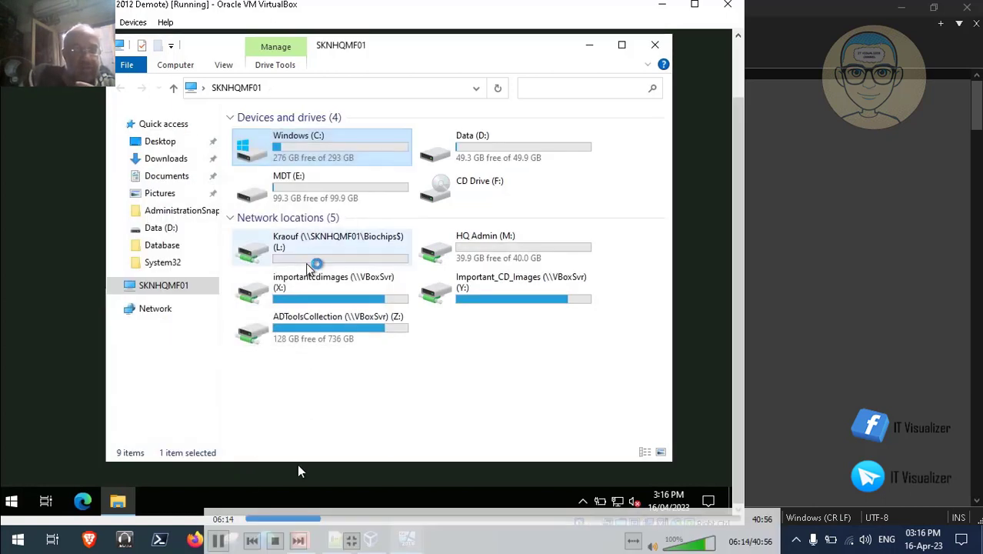
pyautogui.press('space')
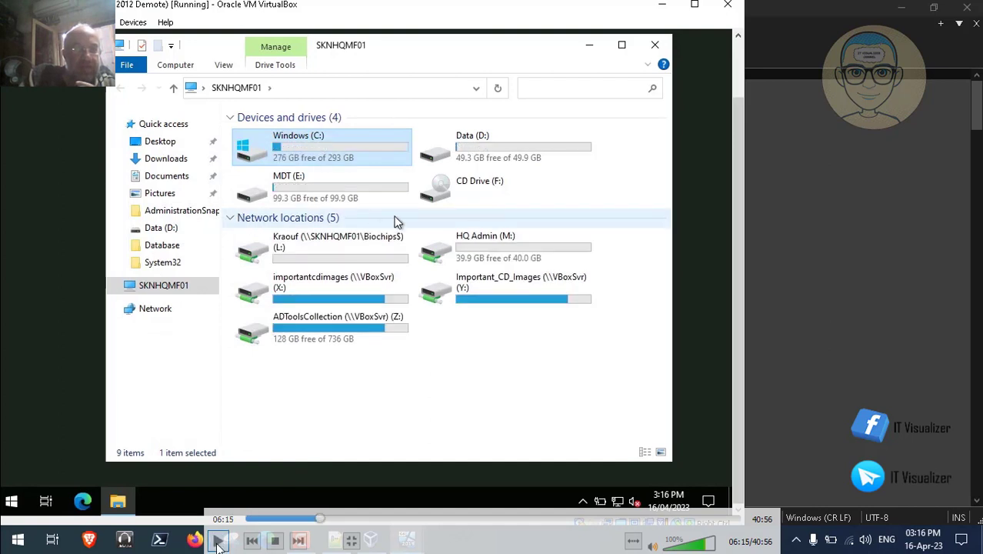
pyautogui.click(319, 518)
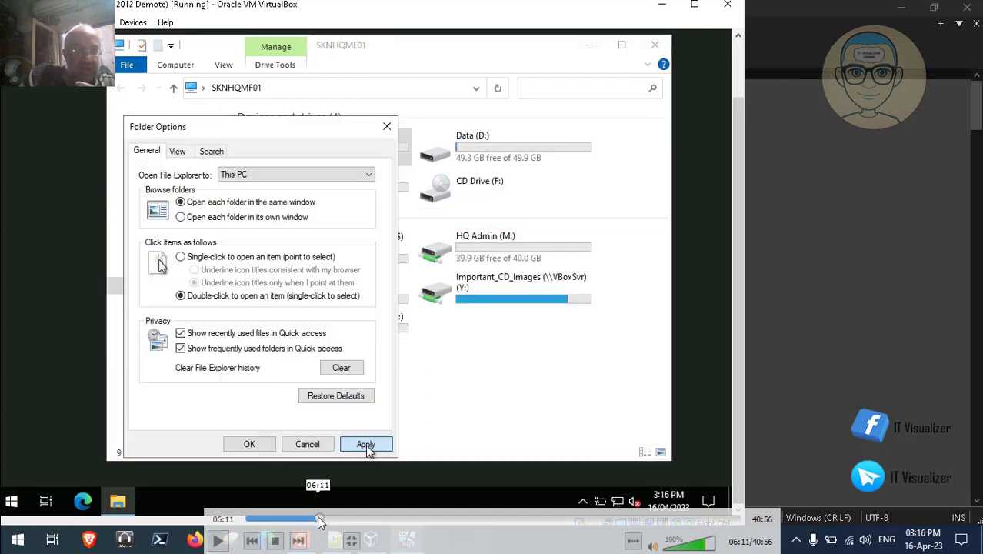
pyautogui.click(316, 519)
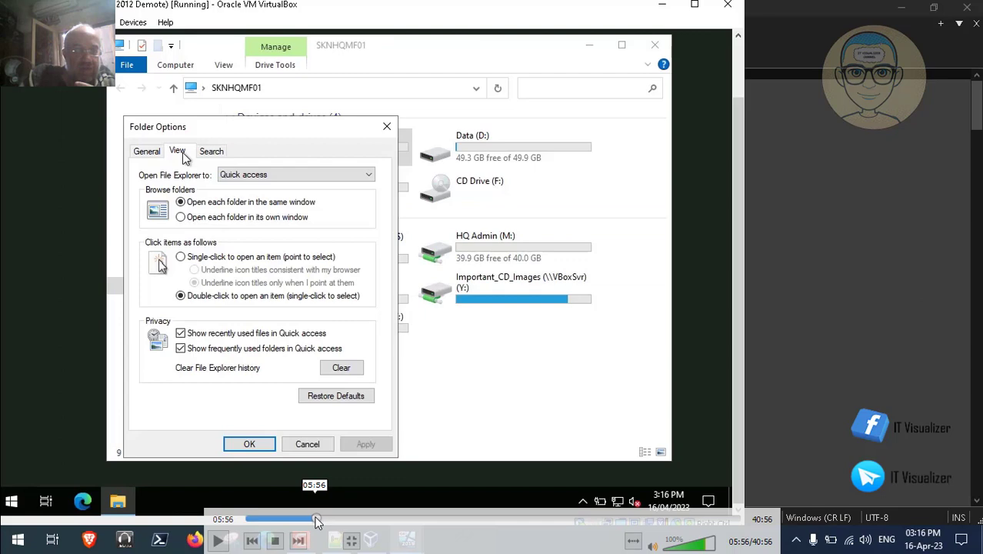
pyautogui.click(318, 520)
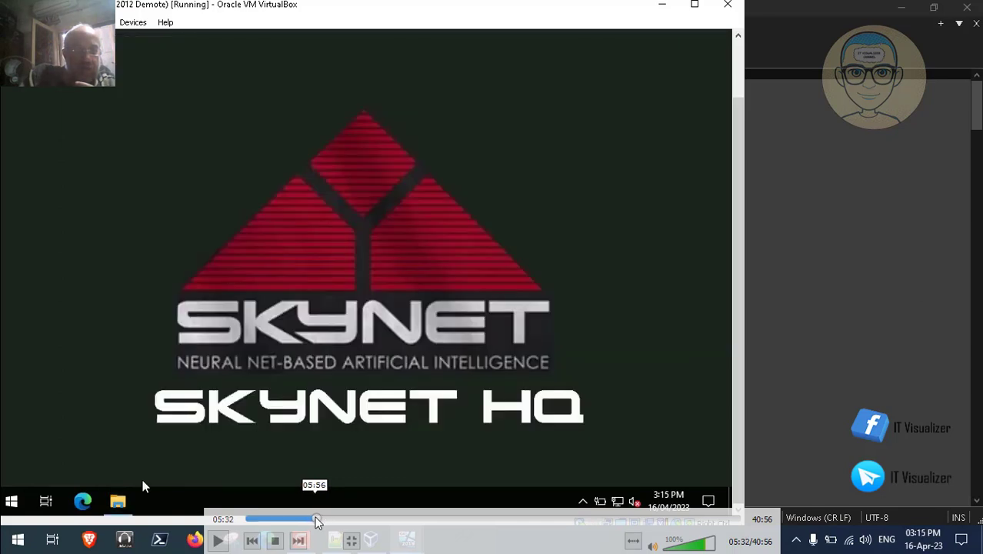
pyautogui.click(317, 520)
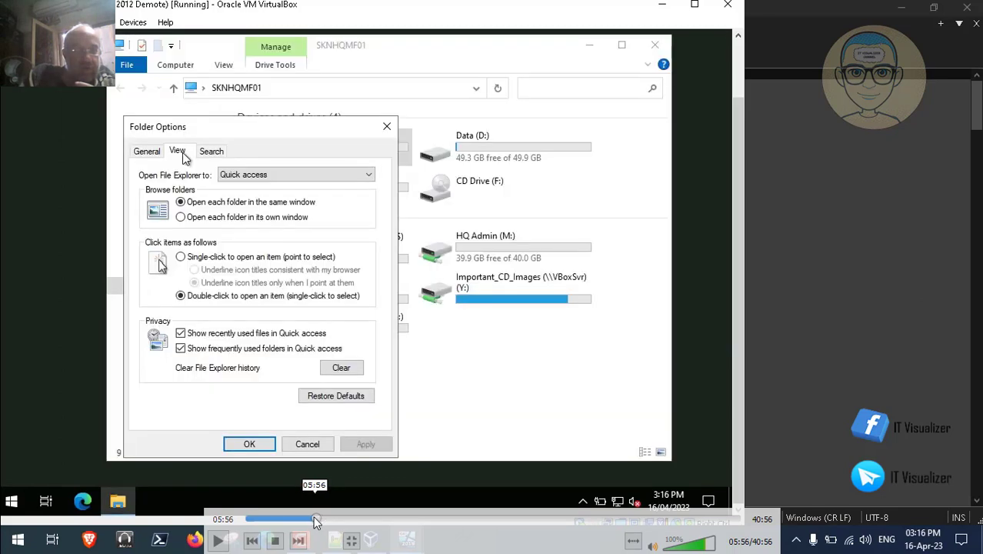
pyautogui.click(314, 520)
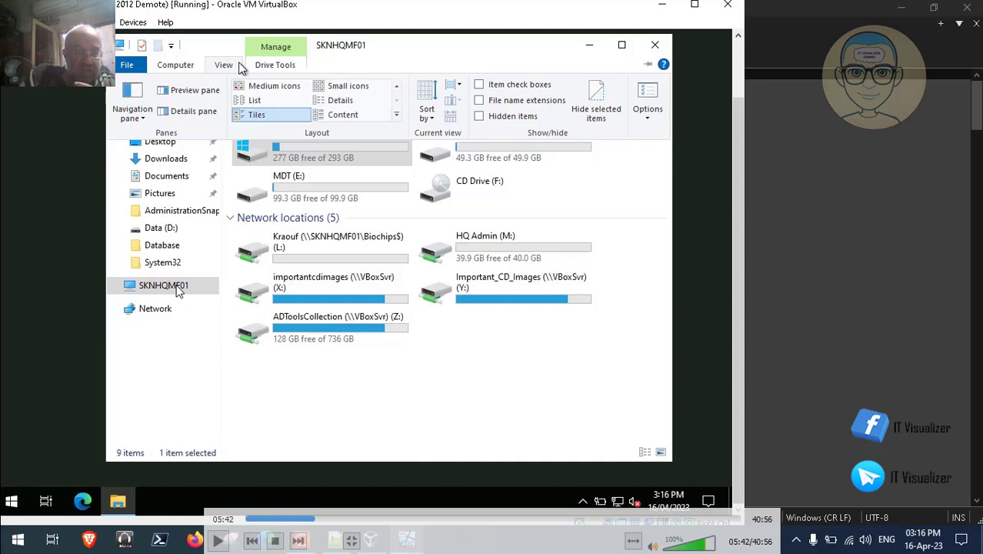
pyautogui.click(220, 537)
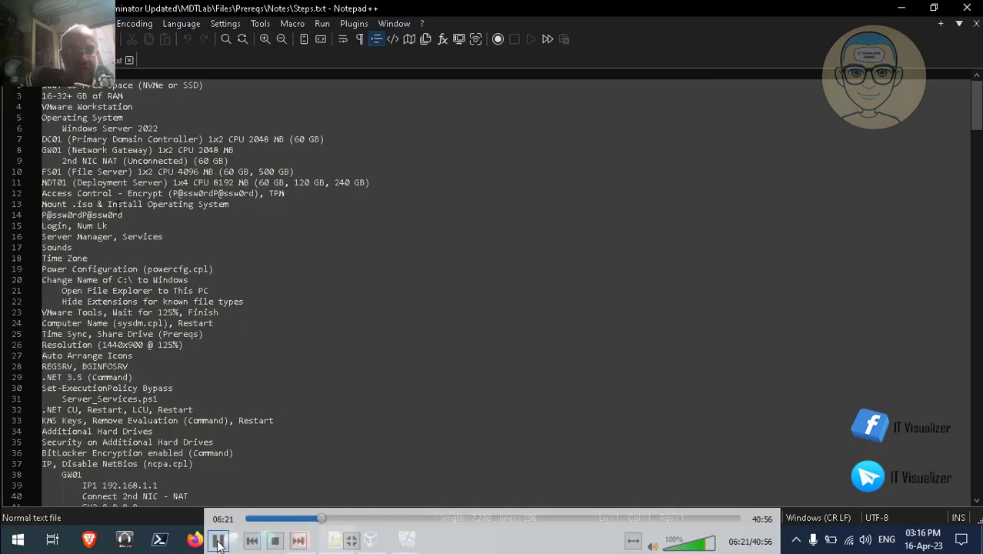
# Step: Pause the reference recording and bring the SKNHQMF01 VM window to the front
pyautogui.click(219, 541)
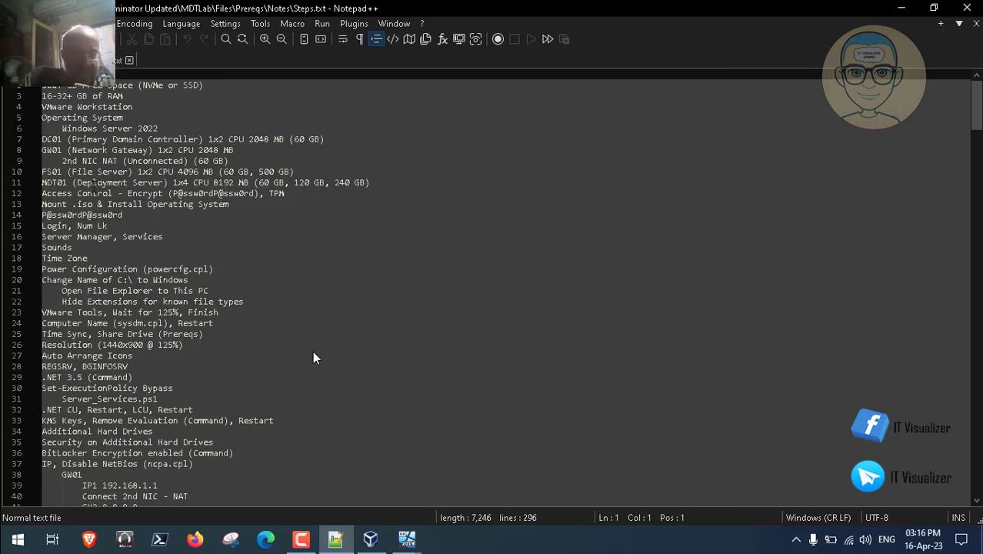
pyautogui.moveTo(257, 538)
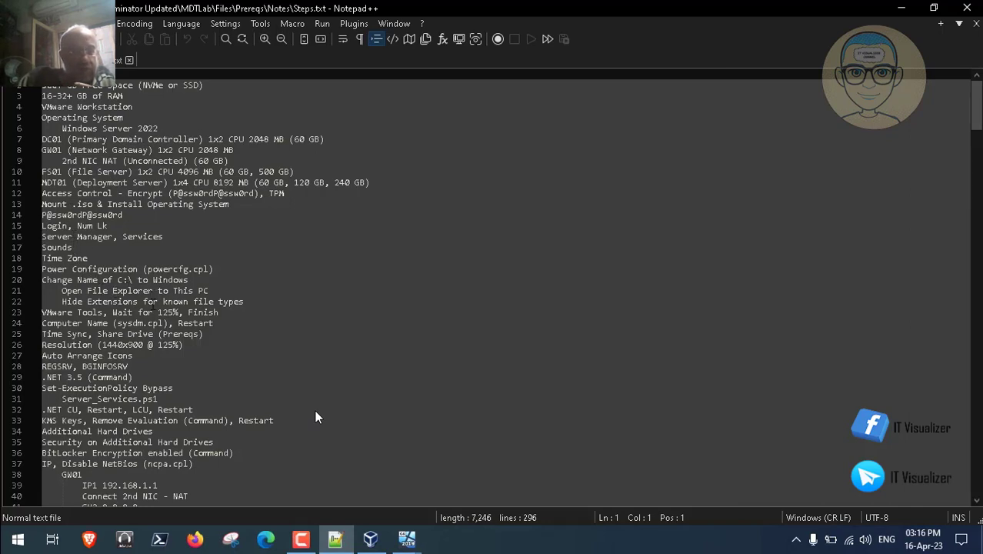
pyautogui.moveTo(296, 426)
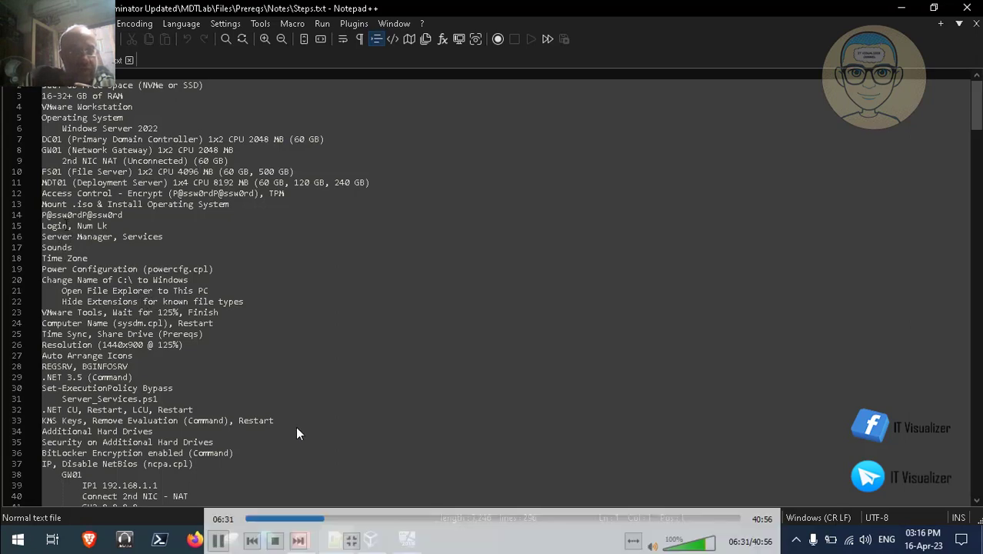
pyautogui.click(406, 537)
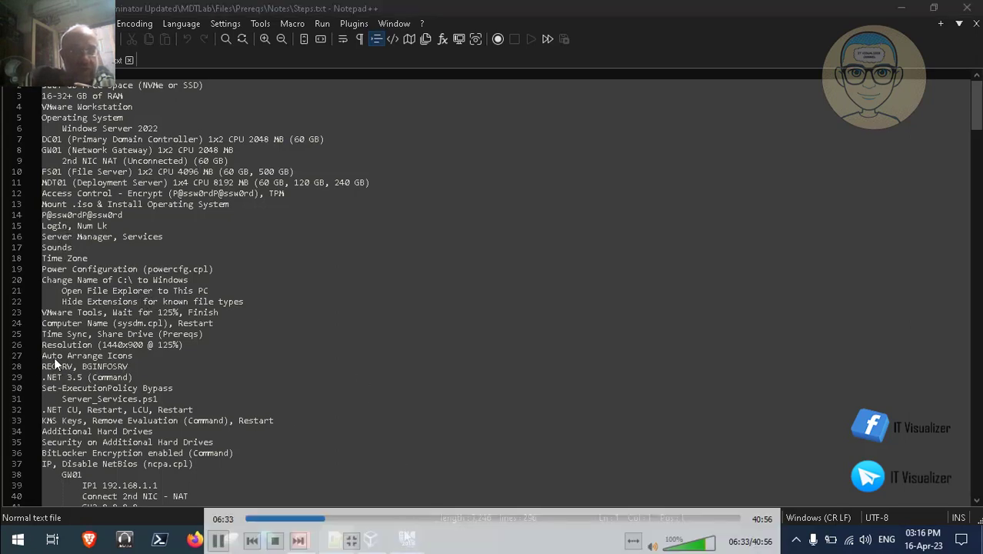
pyautogui.click(465, 473)
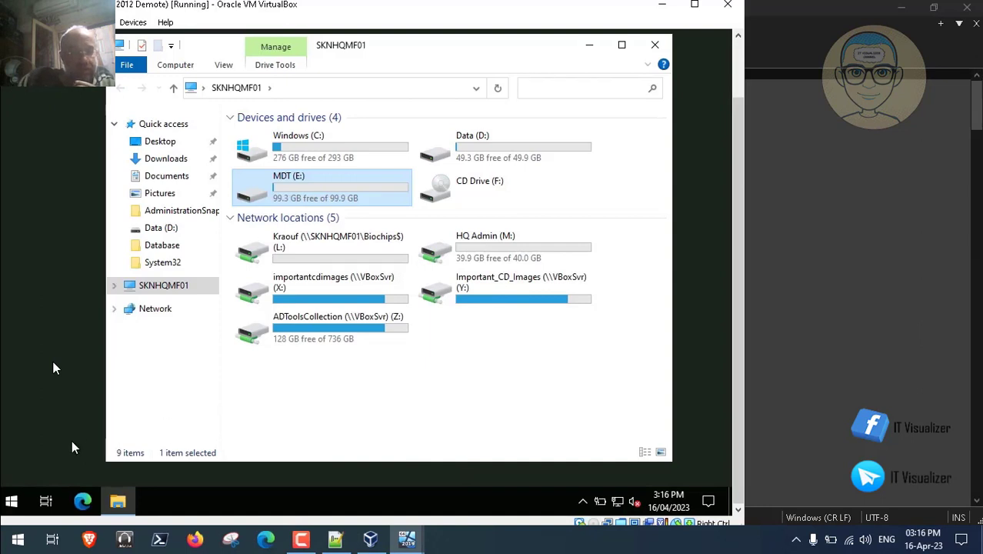
# Step: Launch Server Manager from the server's Start menu, opening its Dashboard
pyautogui.click(14, 502)
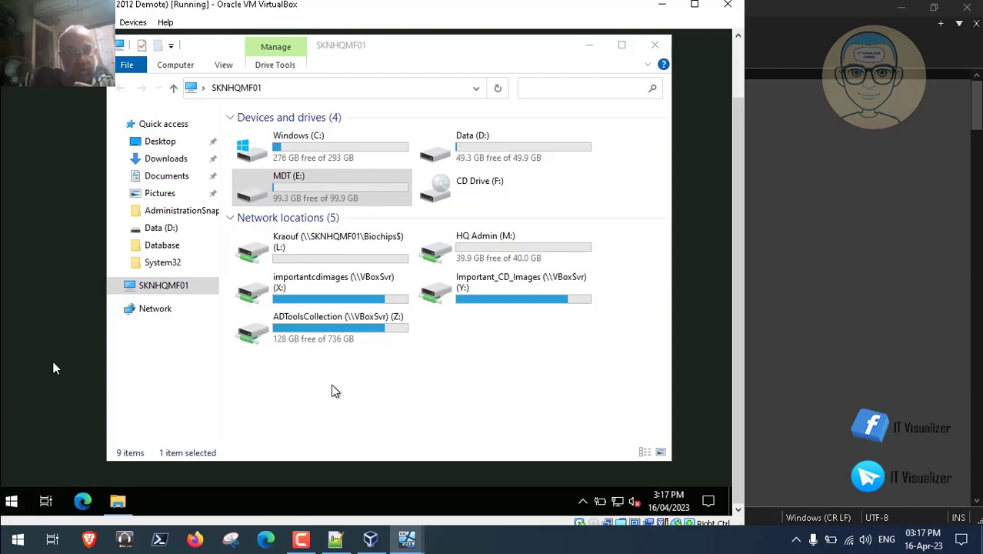
pyautogui.click(304, 542)
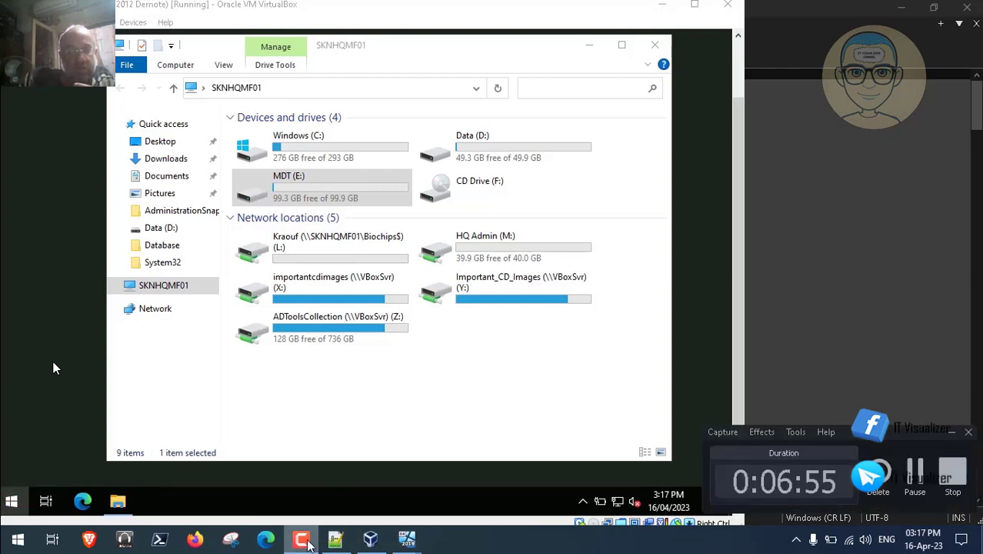
pyautogui.click(919, 472)
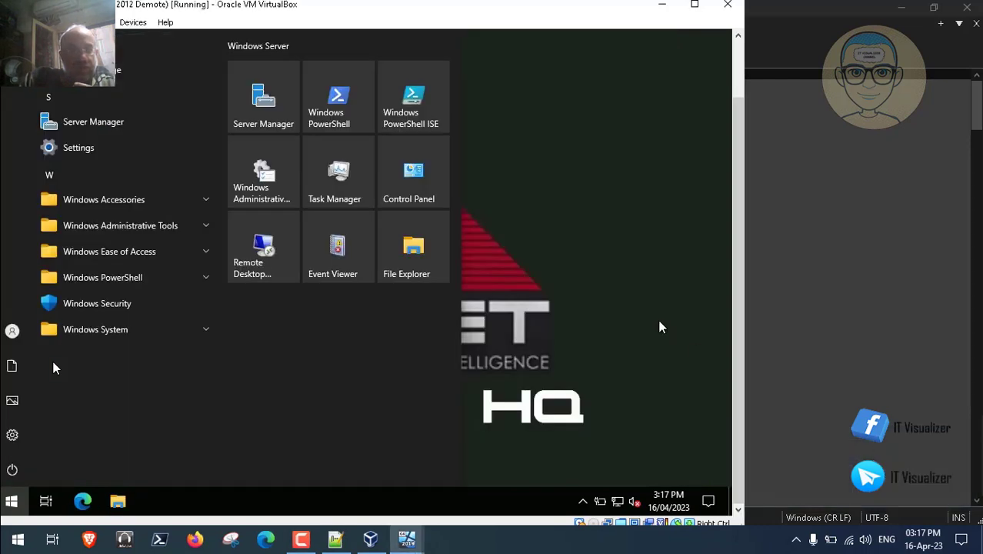
pyautogui.click(267, 108)
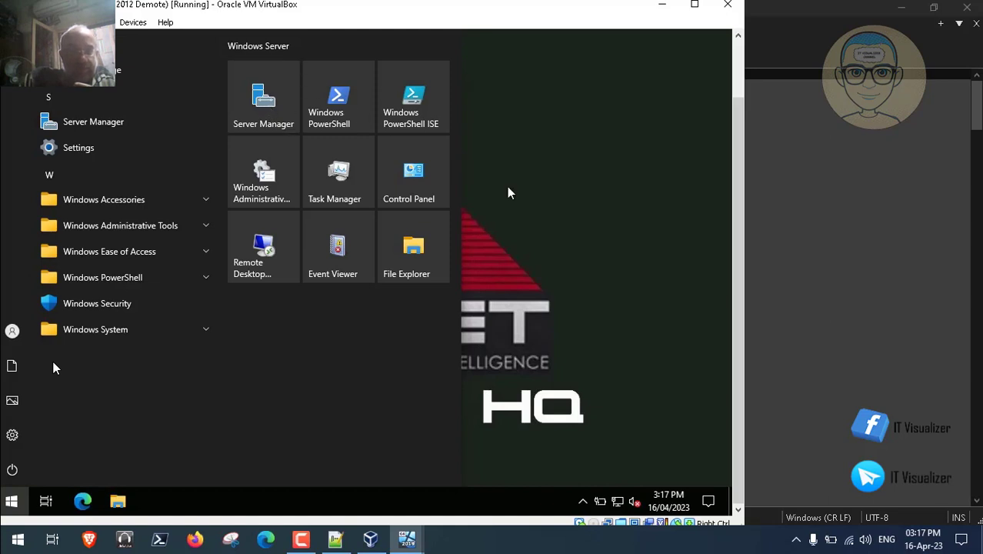
pyautogui.click(301, 539)
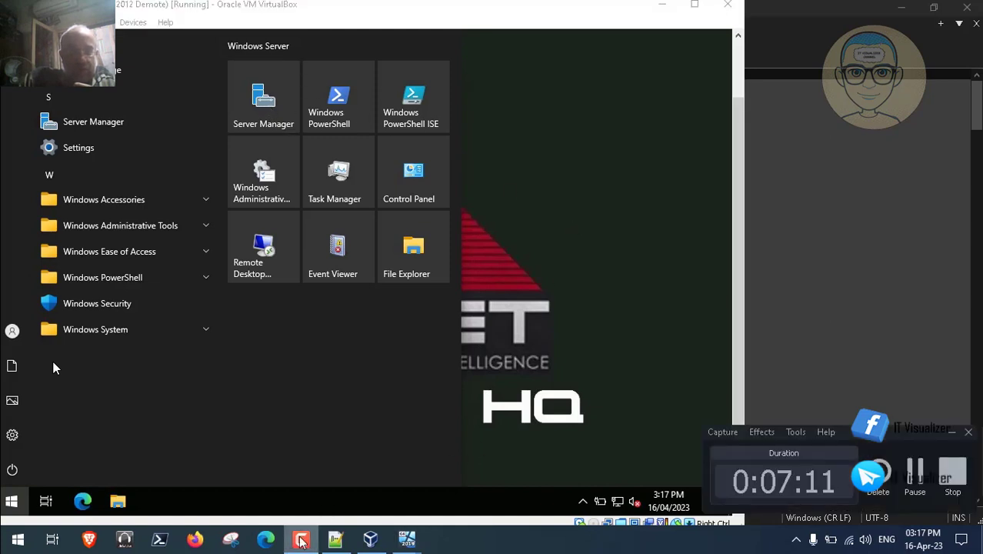
pyautogui.click(916, 465)
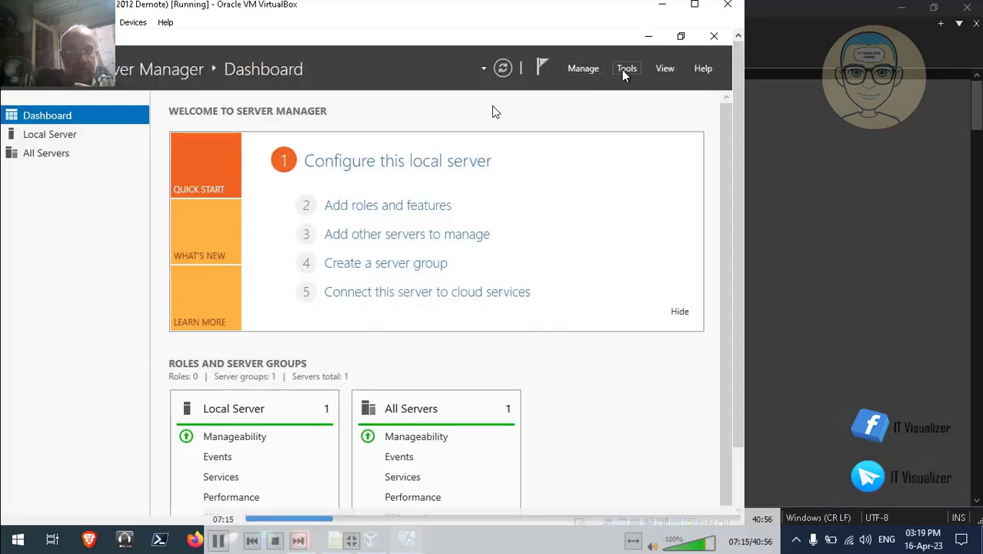
# Step: Open Manage > Server Manager Properties and review the do-not-start-at-logon option
pyautogui.click(582, 69)
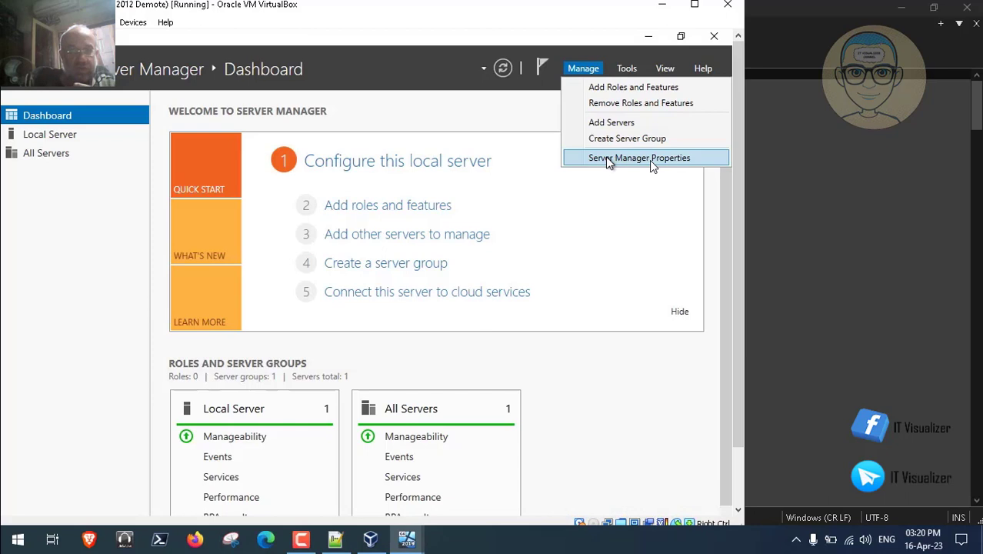
pyautogui.click(578, 158)
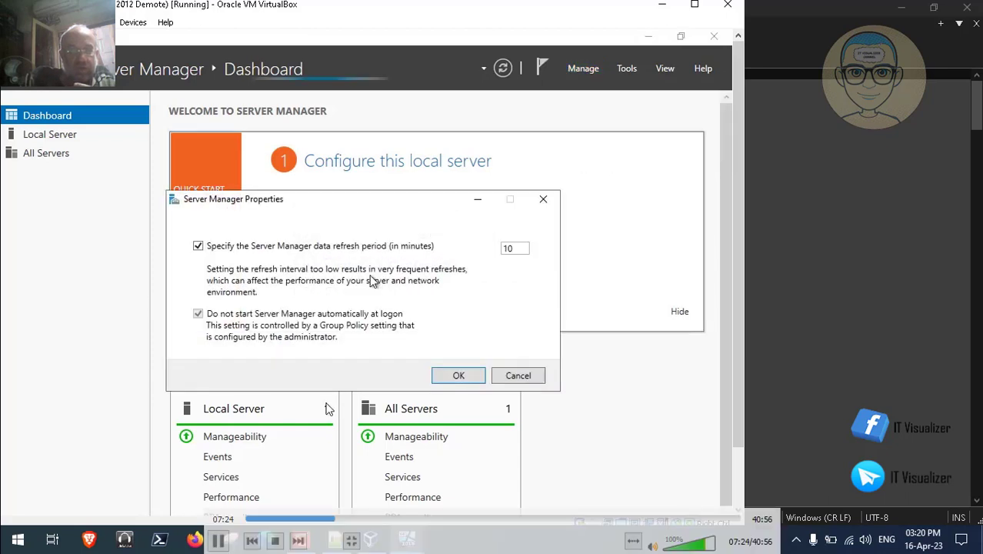
pyautogui.click(219, 541)
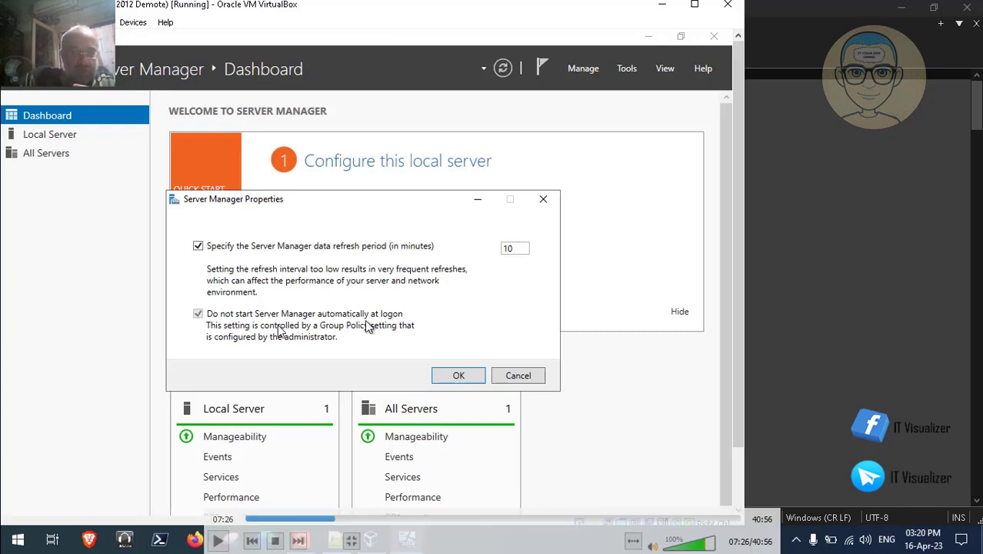
pyautogui.click(217, 540)
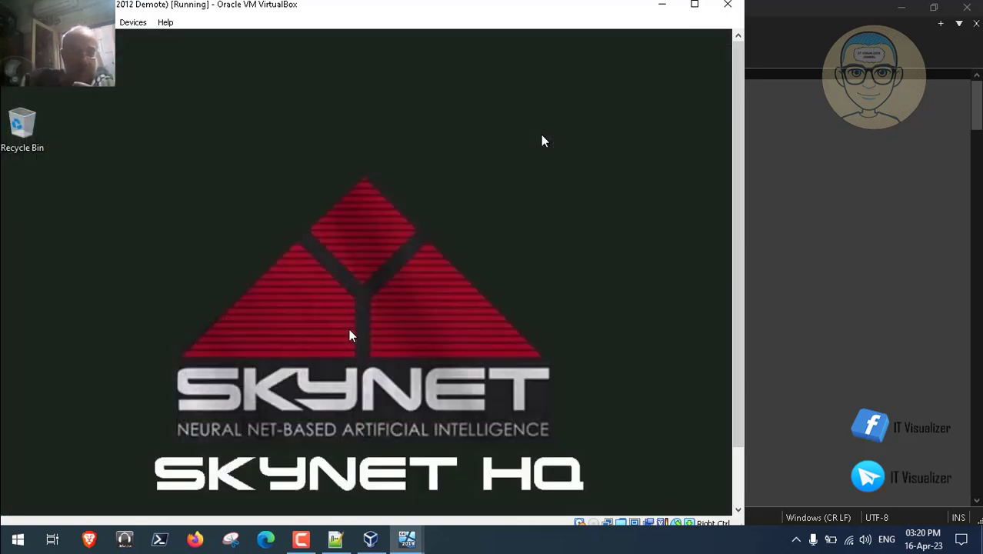
pyautogui.hotkey('alt', 'Tab')
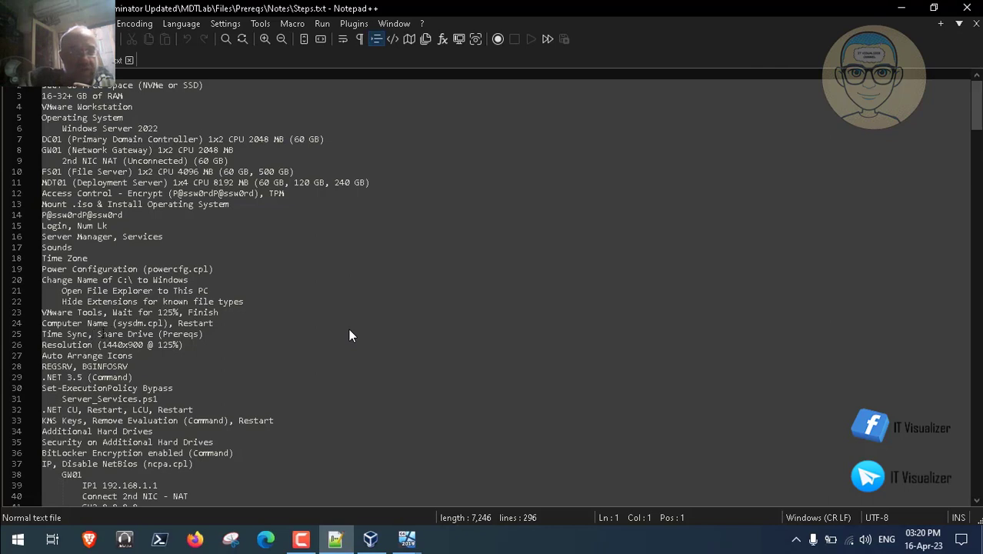
pyautogui.moveTo(392, 471)
pyautogui.click(219, 543)
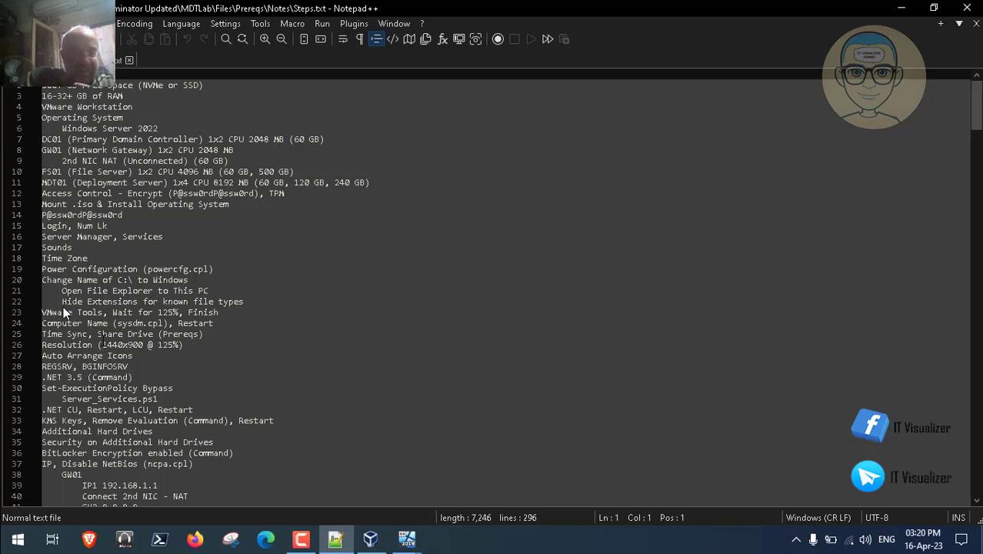
pyautogui.moveTo(64, 310)
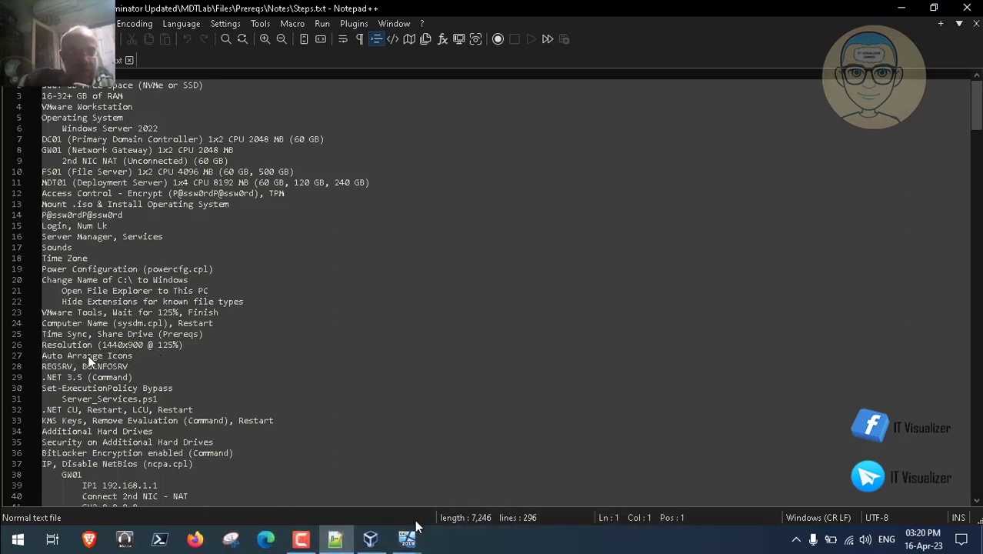
pyautogui.moveTo(416, 527)
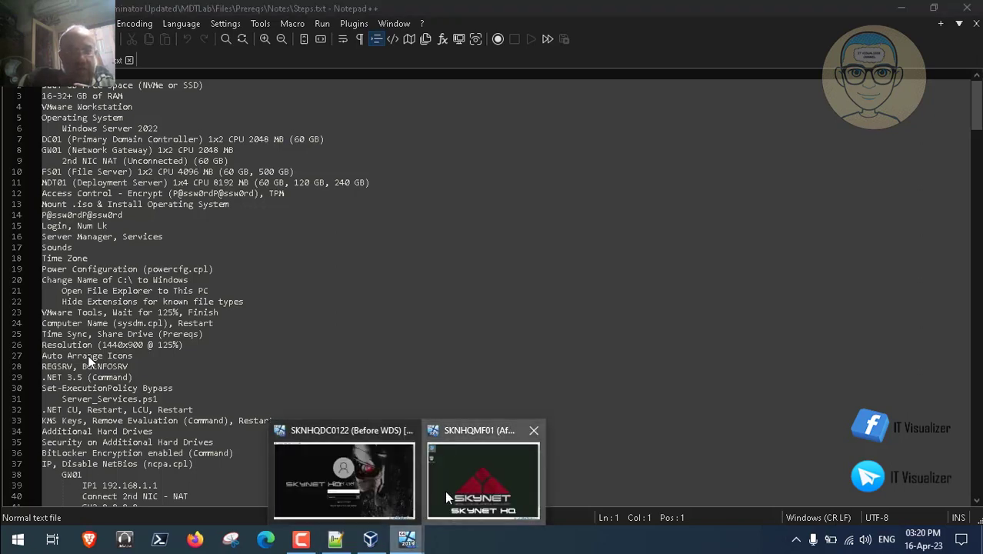
pyautogui.click(446, 497)
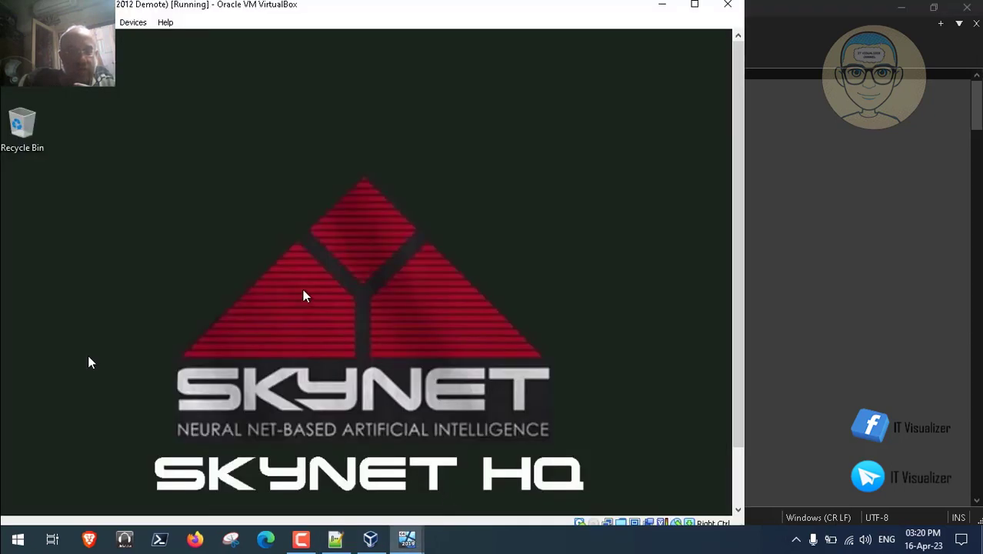
# Step: Turn on Auto arrange icons from the server desktop's View menu
pyautogui.rightClick(214, 159)
pyautogui.moveTo(264, 182)
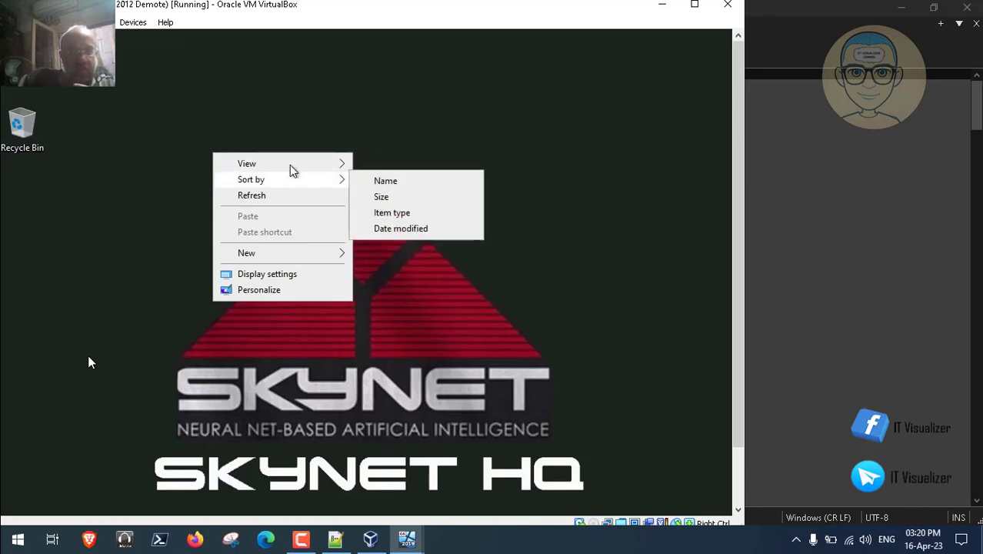
pyautogui.click(404, 218)
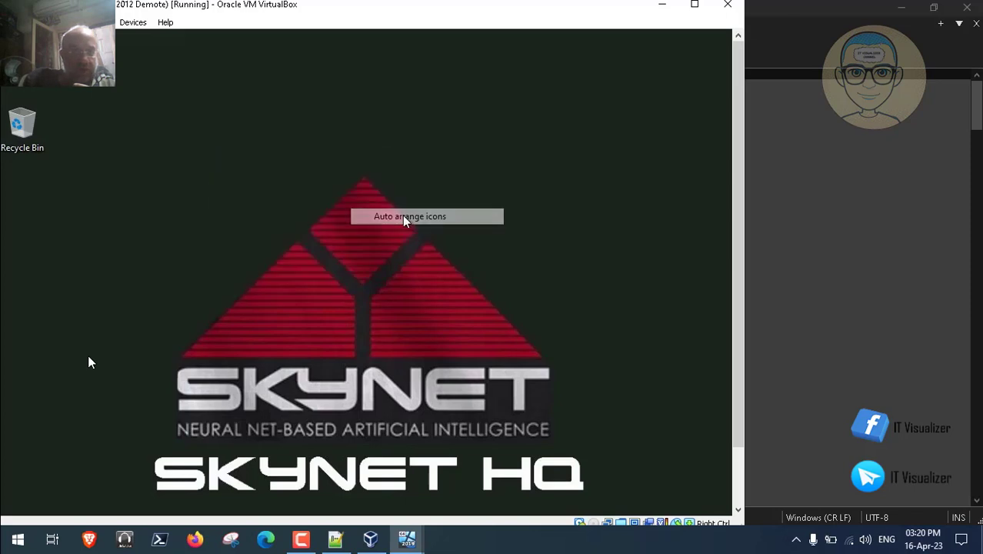
# Step: Check the Steps.txt notes, return to the SKNHQMF01 VM, and open File Explorer with Win+E
pyautogui.click(336, 539)
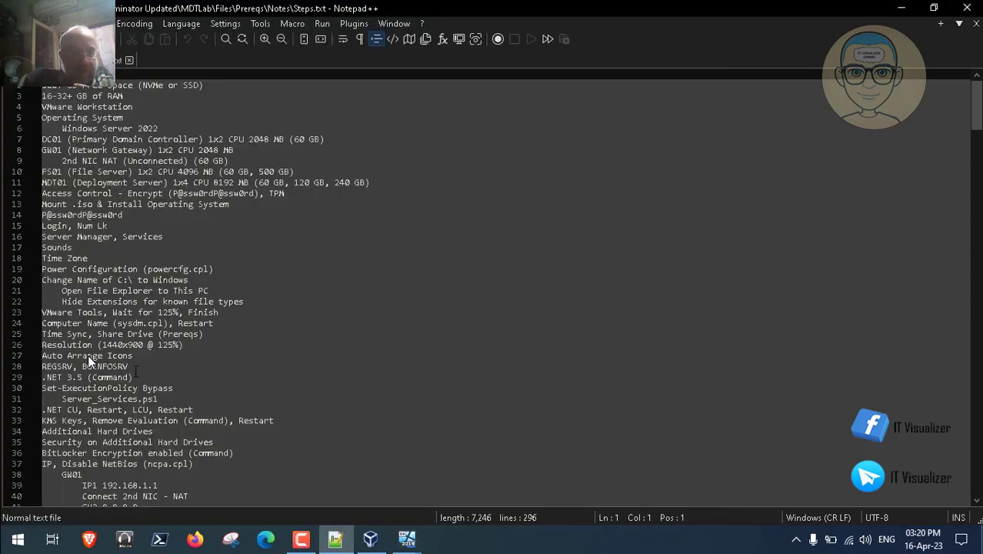
pyautogui.click(407, 539)
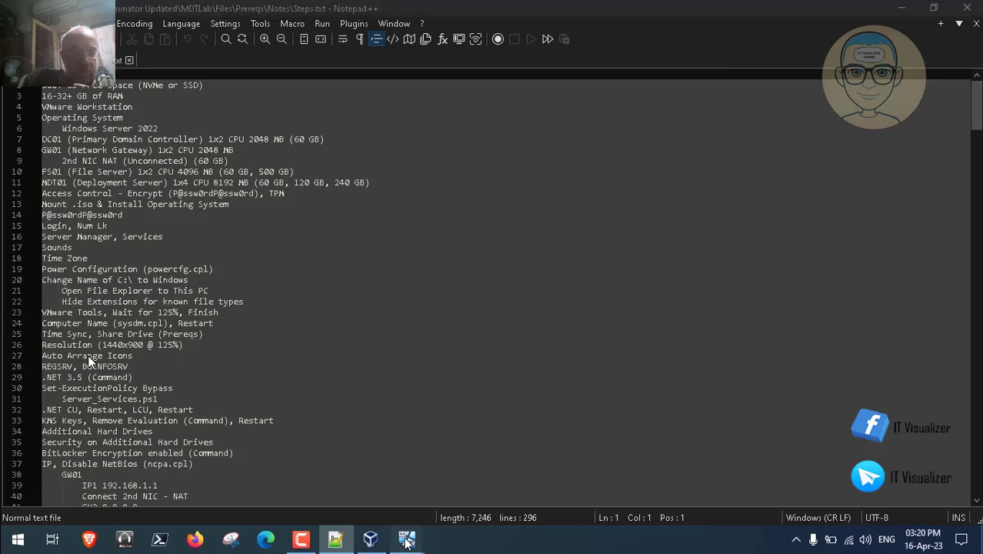
pyautogui.click(497, 470)
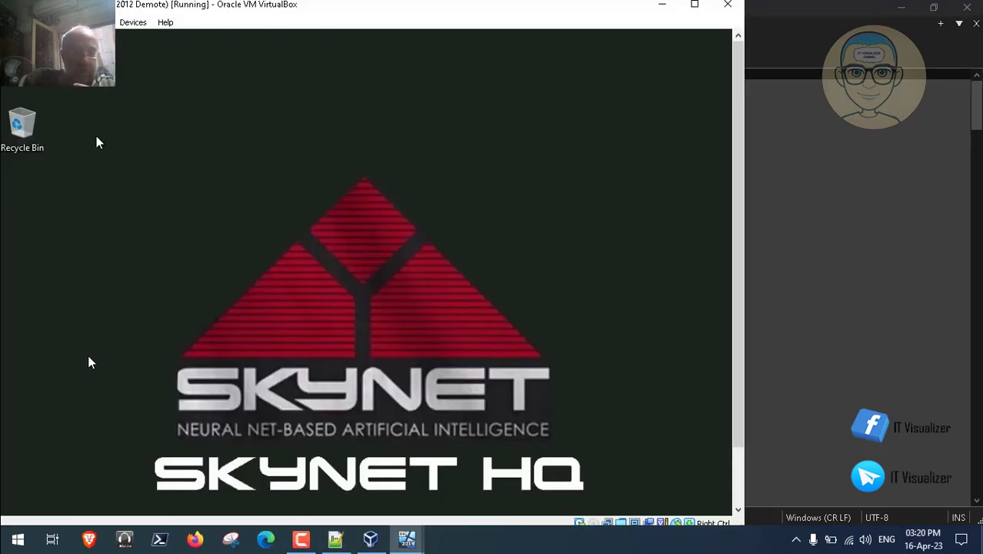
pyautogui.press('super+e')
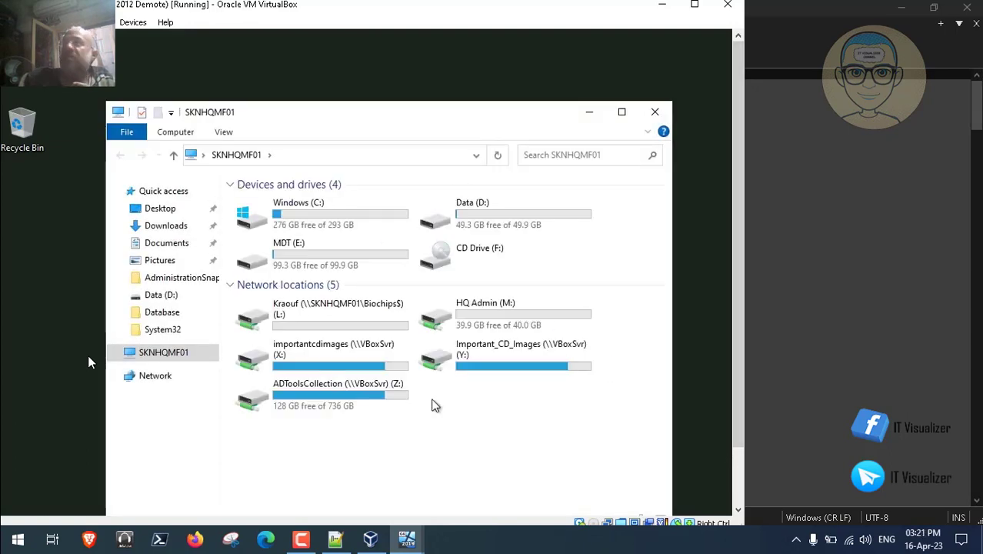
# Step: Browse ADToolsCollection (Z:) to Terminator Updated > MDTLab > Files > Prereqs > Tools > Deploy
pyautogui.click(368, 401)
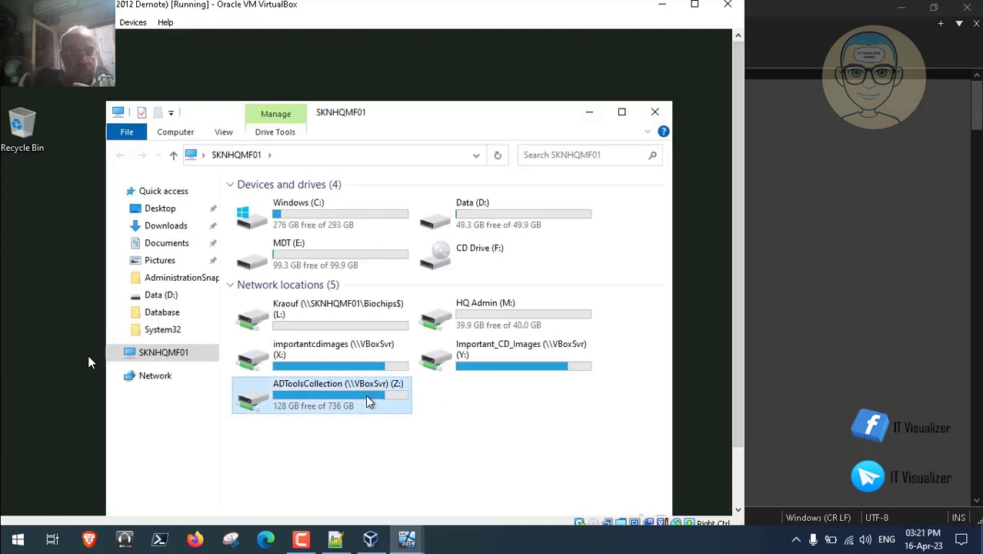
pyautogui.doubleClick(367, 402)
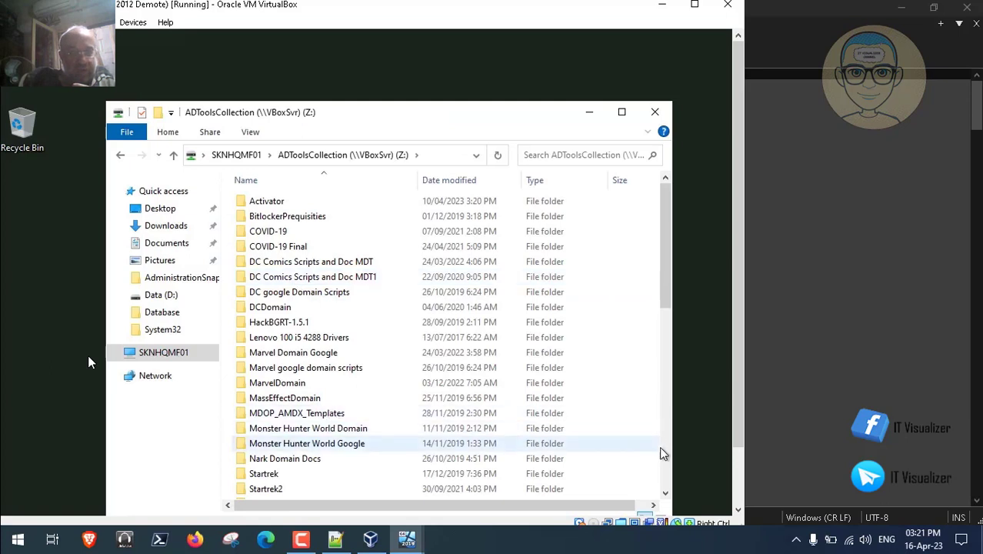
pyautogui.scroll(-8, 665, 246)
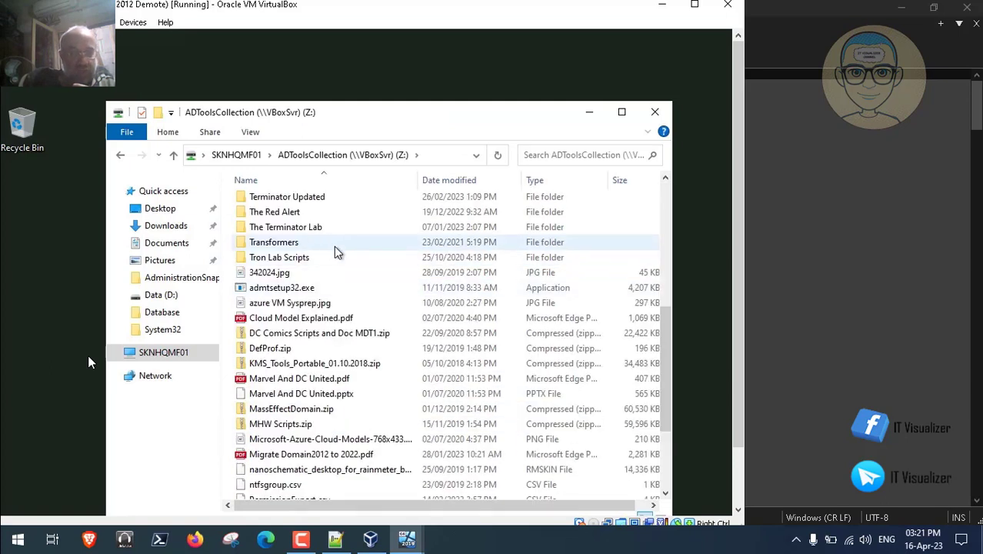
pyautogui.doubleClick(300, 200)
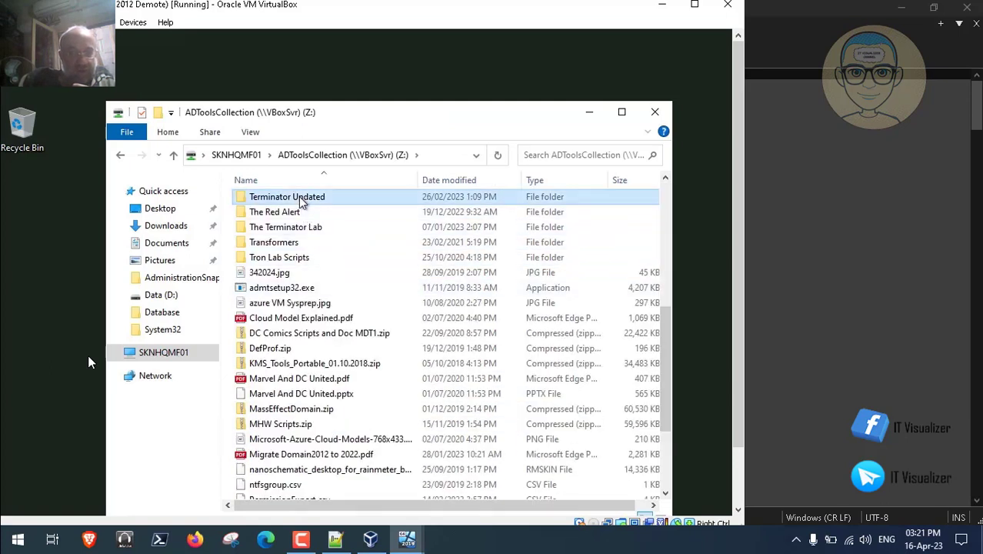
pyautogui.doubleClick(270, 248)
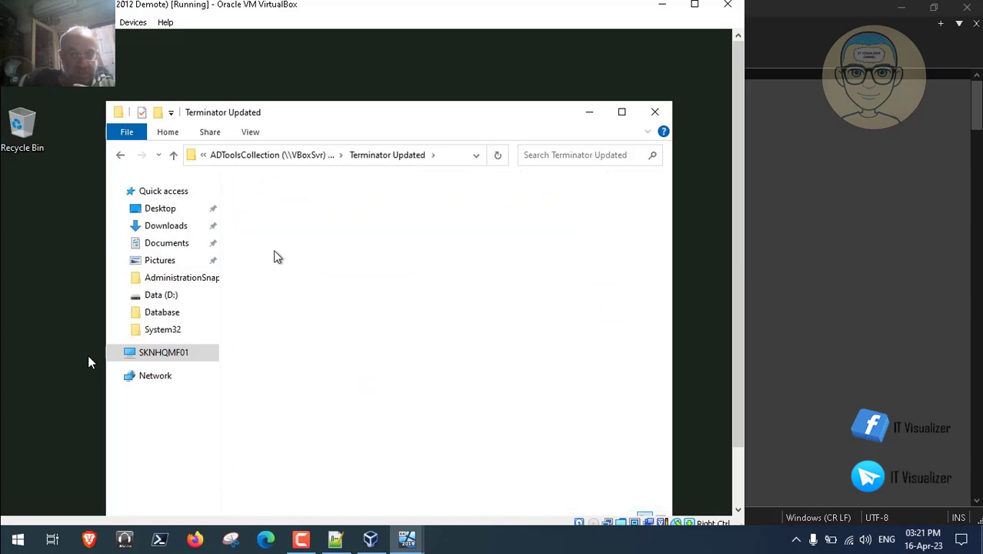
pyautogui.doubleClick(260, 203)
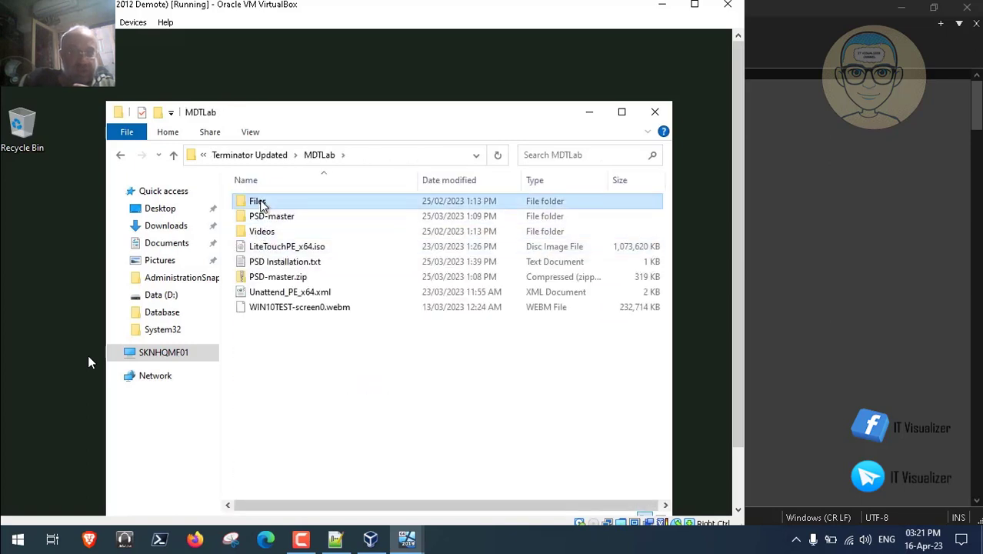
pyautogui.click(275, 204)
pyautogui.doubleClick(275, 204)
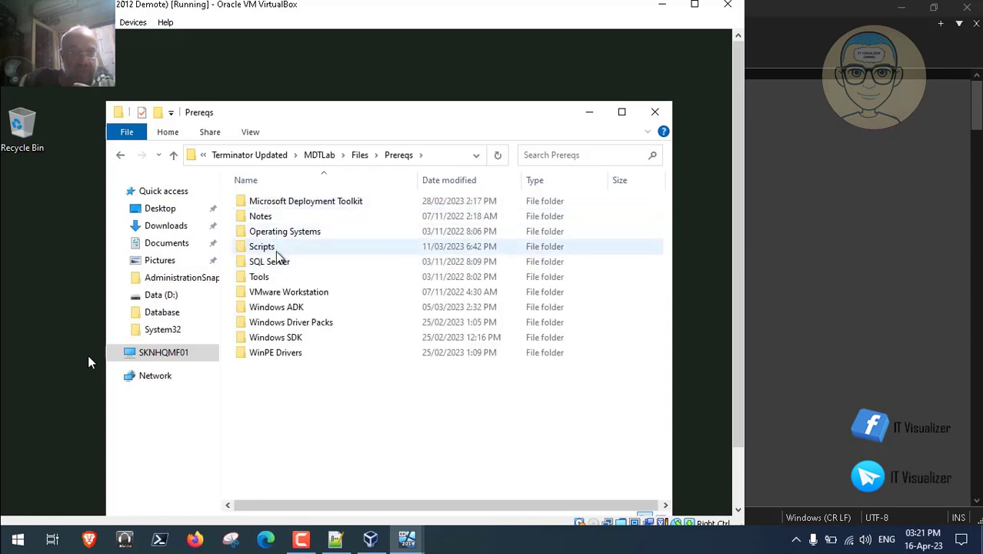
pyautogui.doubleClick(275, 279)
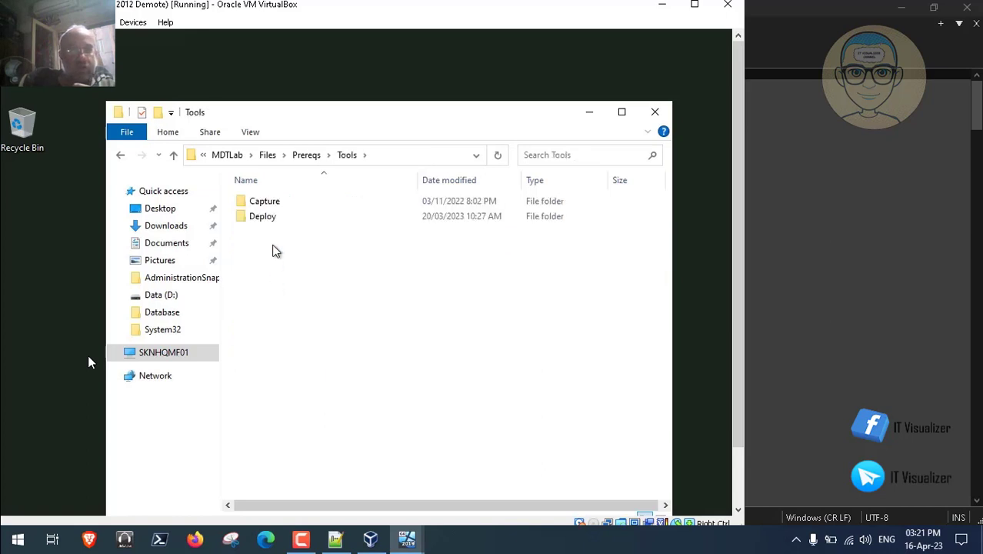
pyautogui.doubleClick(264, 219)
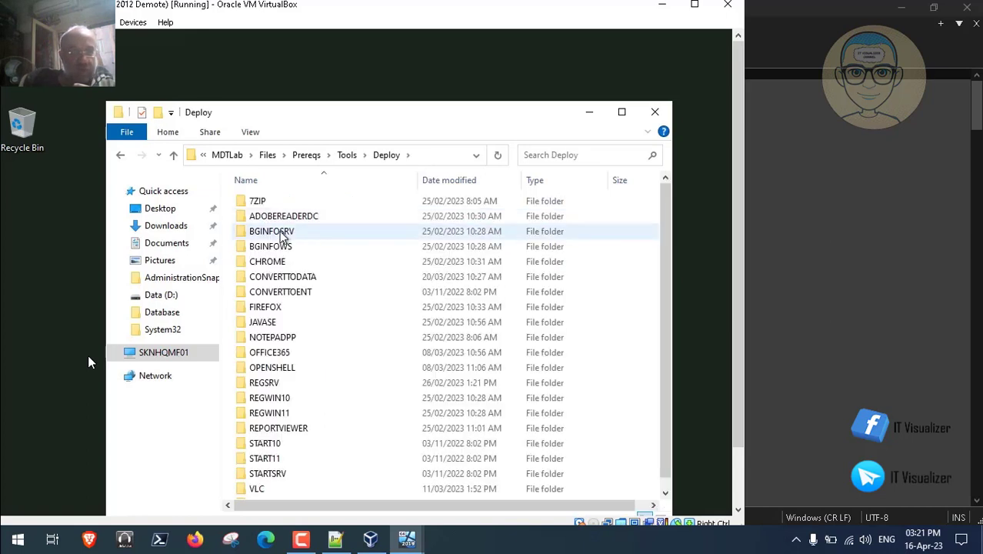
# Step: Copy the BGINFOSRV and REGSRV folders and paste them onto the server desktop
pyautogui.click(290, 233)
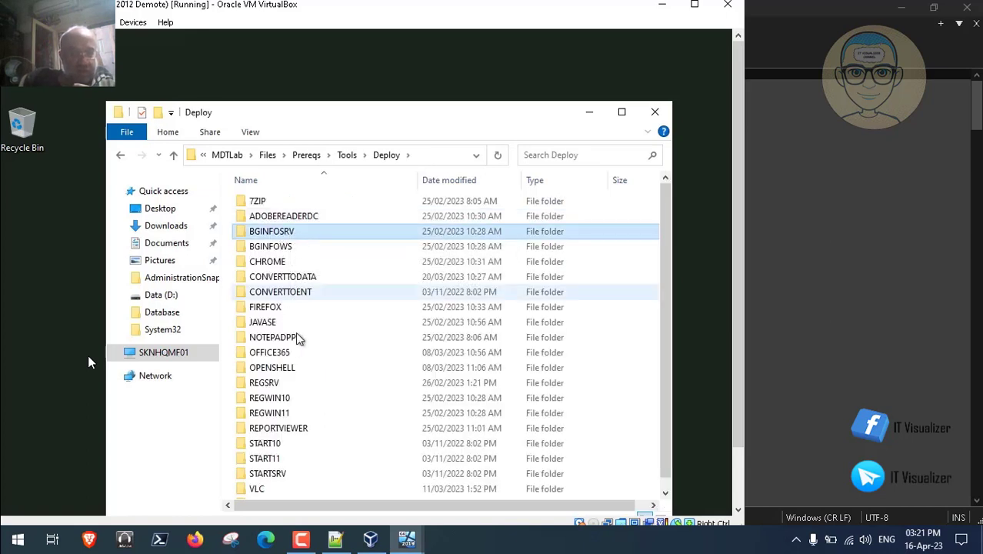
pyautogui.keyDown('ctrl'); pyautogui.click(275, 387); pyautogui.keyUp('ctrl')
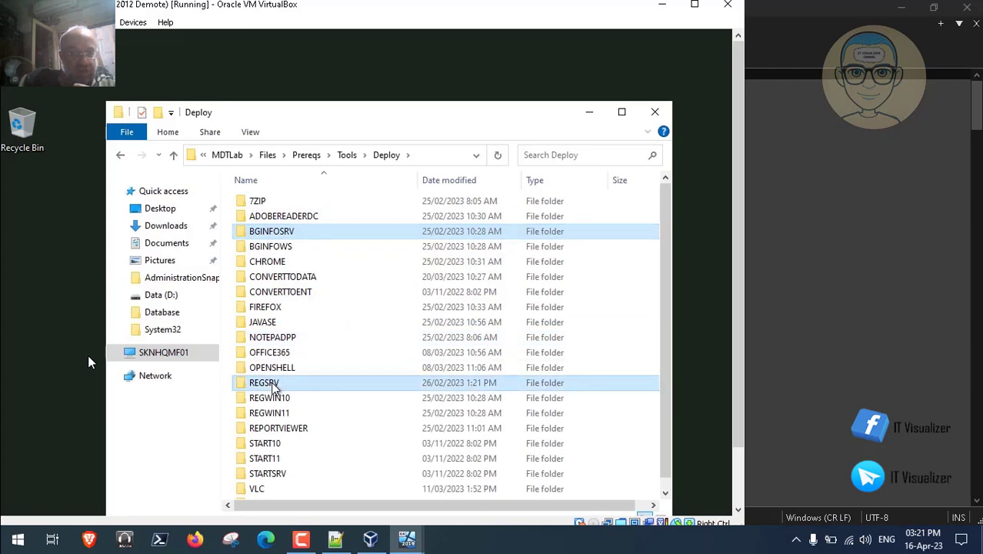
pyautogui.rightClick(275, 387)
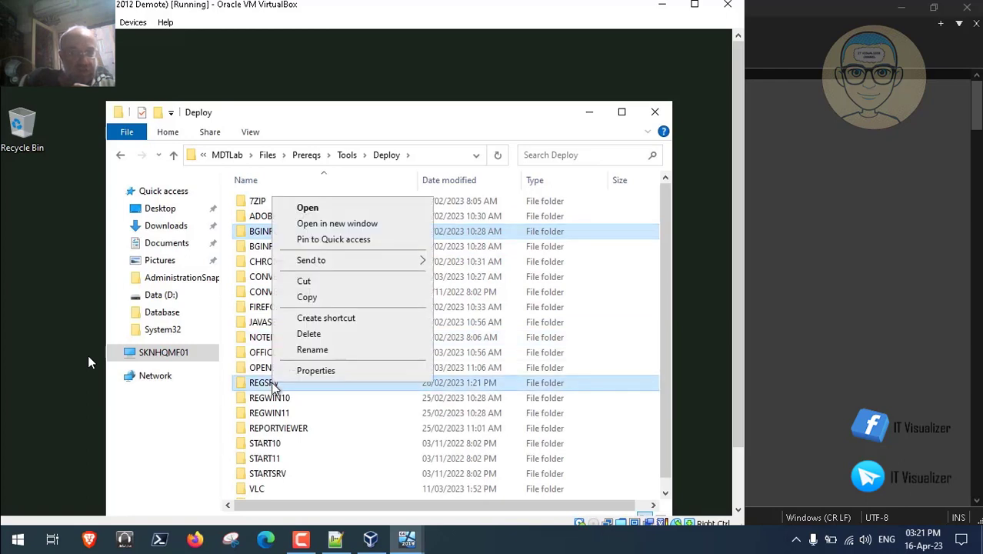
pyautogui.click(328, 300)
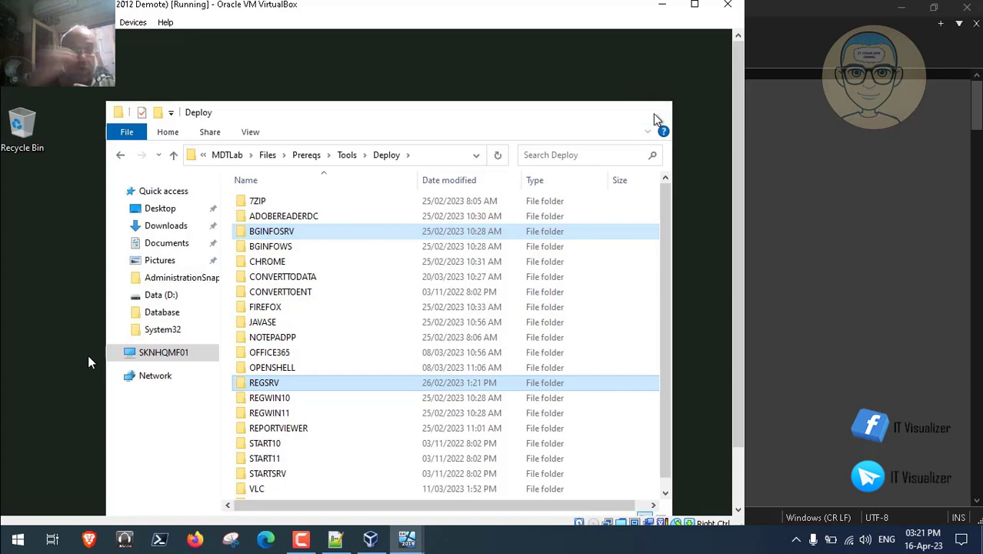
pyautogui.click(655, 120)
pyautogui.rightClick(257, 125)
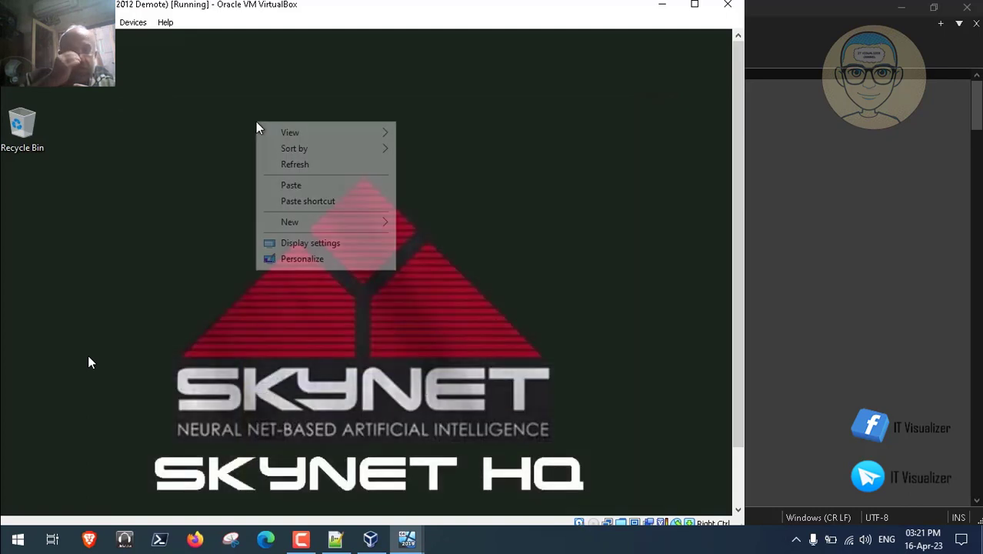
pyautogui.click(291, 186)
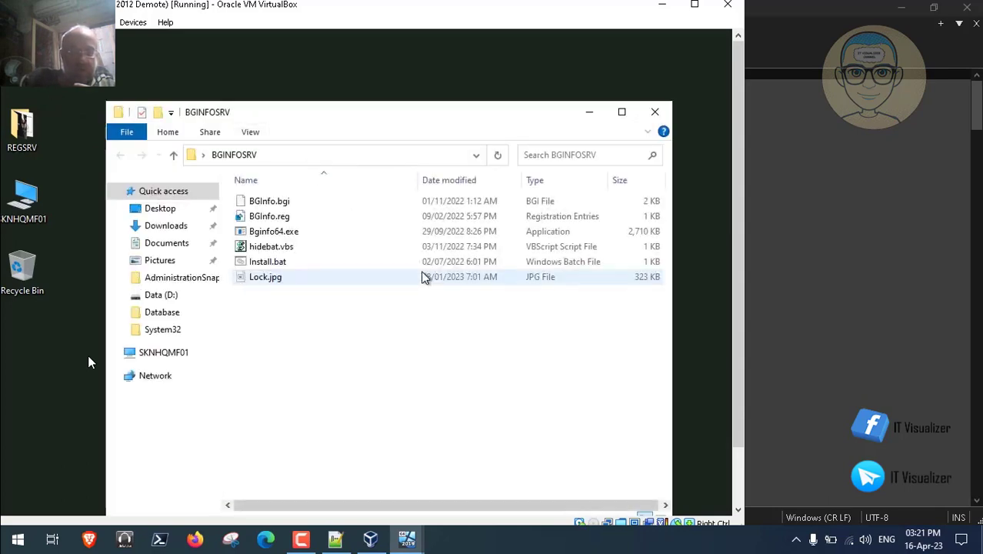
# Step: Run BGINFOSRV's Install.bat as administrator, then close the BGINFOSRV folder window
pyautogui.click(273, 265)
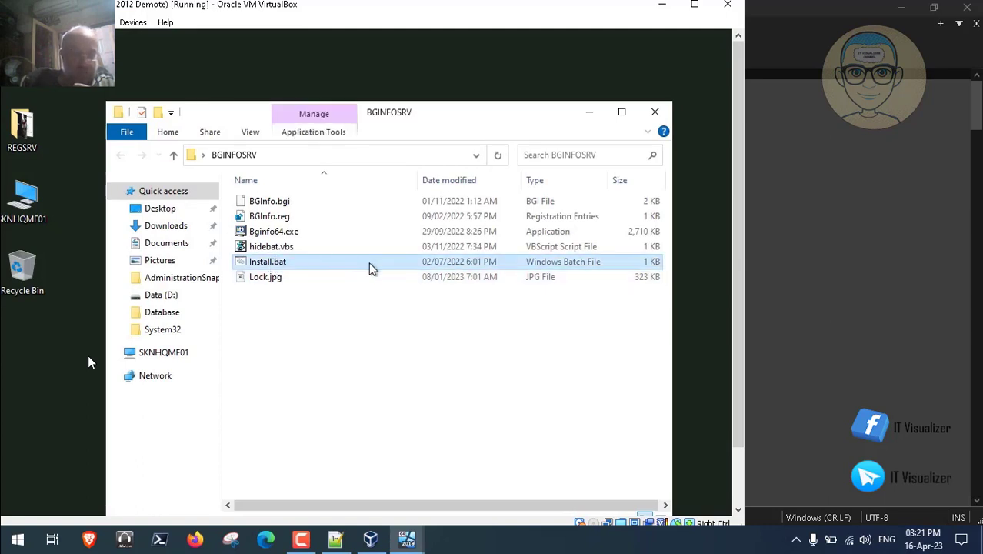
pyautogui.rightClick(270, 265)
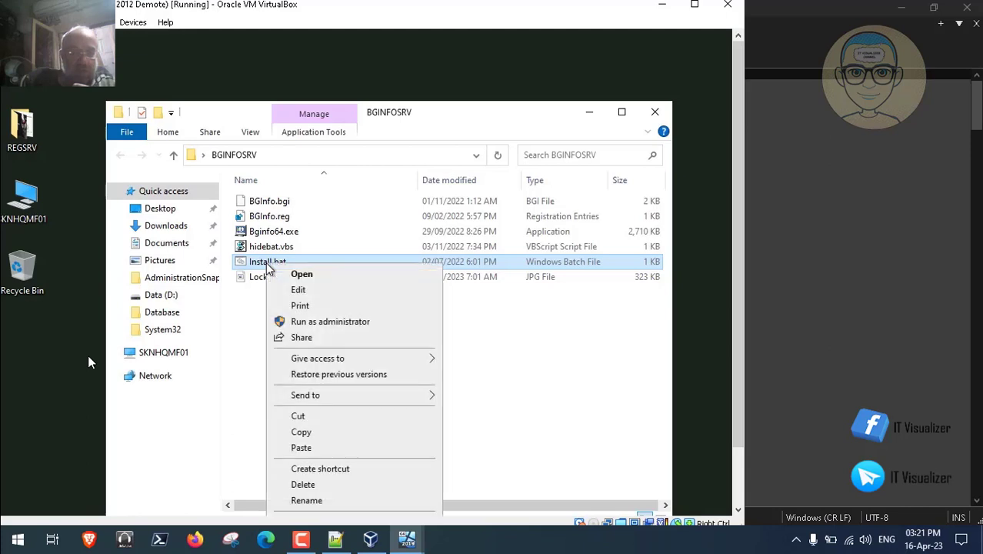
pyautogui.click(331, 322)
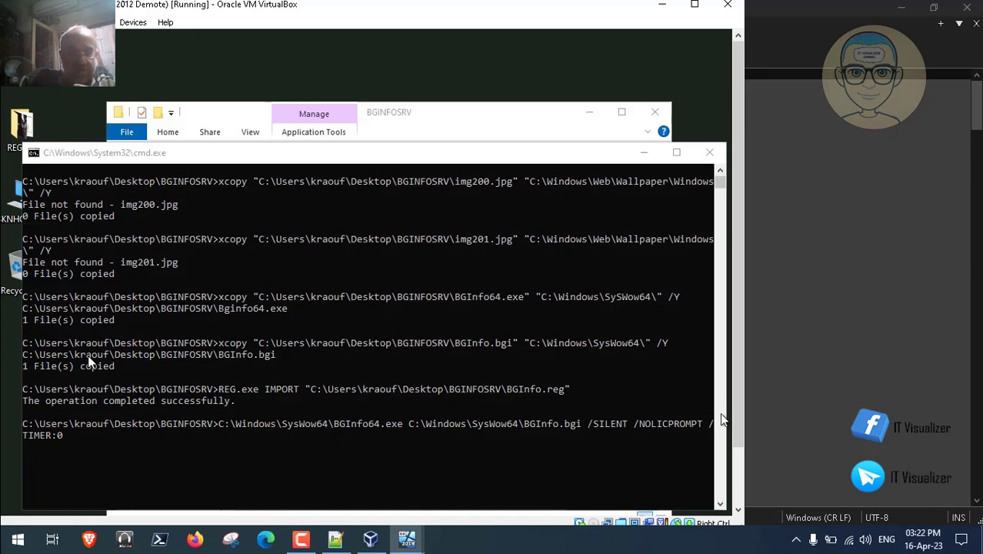
pyautogui.click(720, 504)
pyautogui.click(720, 504)
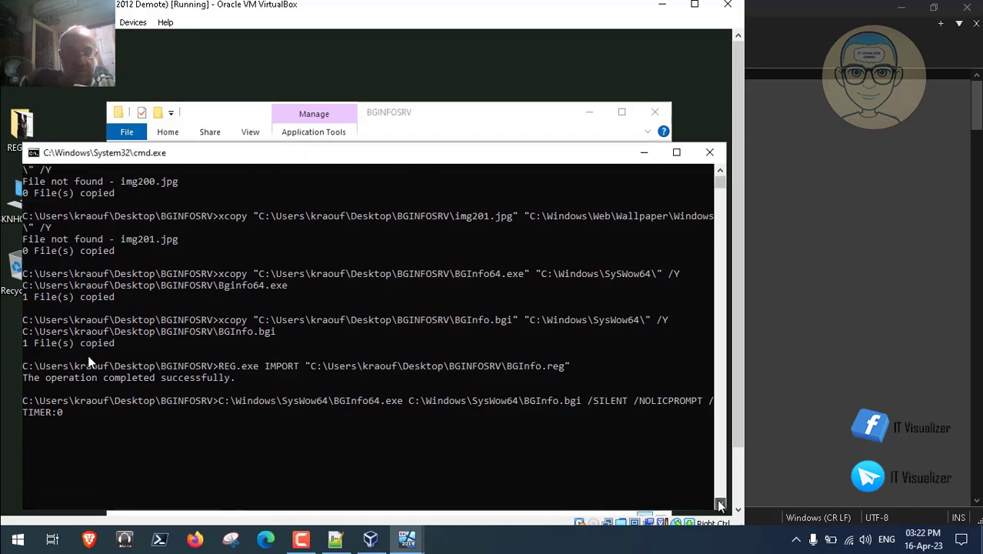
pyautogui.click(719, 503)
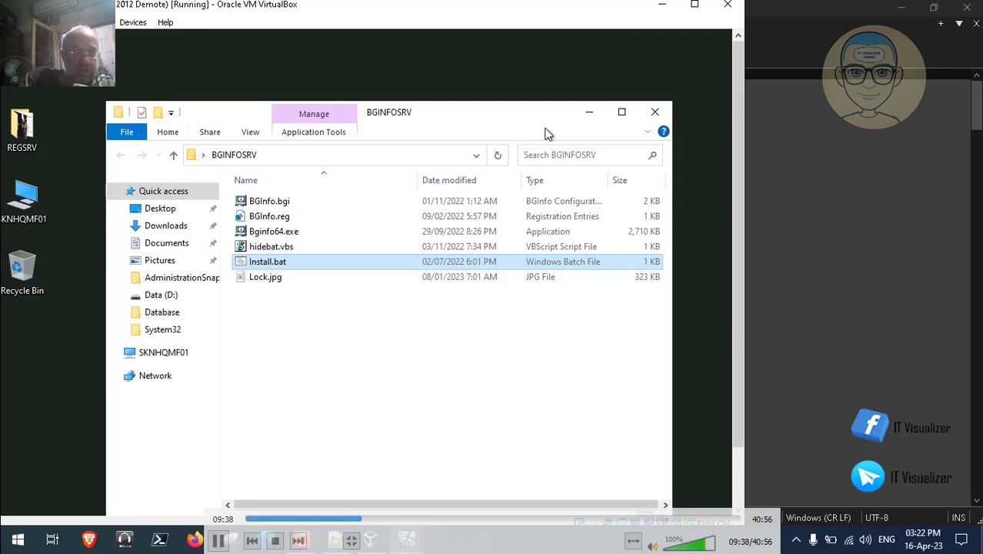
pyautogui.click(656, 114)
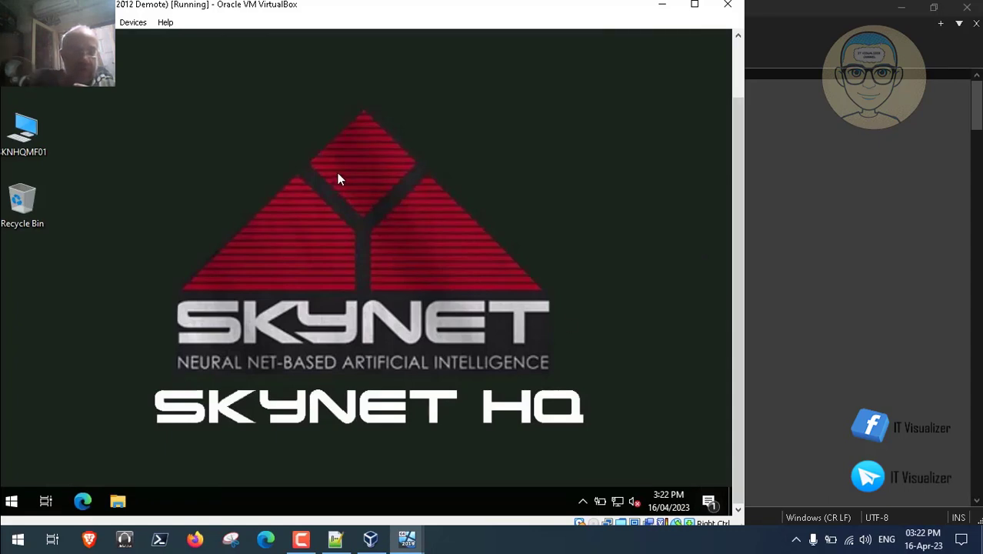
# Step: Open the REGSRV folder from the guest desktop
pyautogui.click(735, 74)
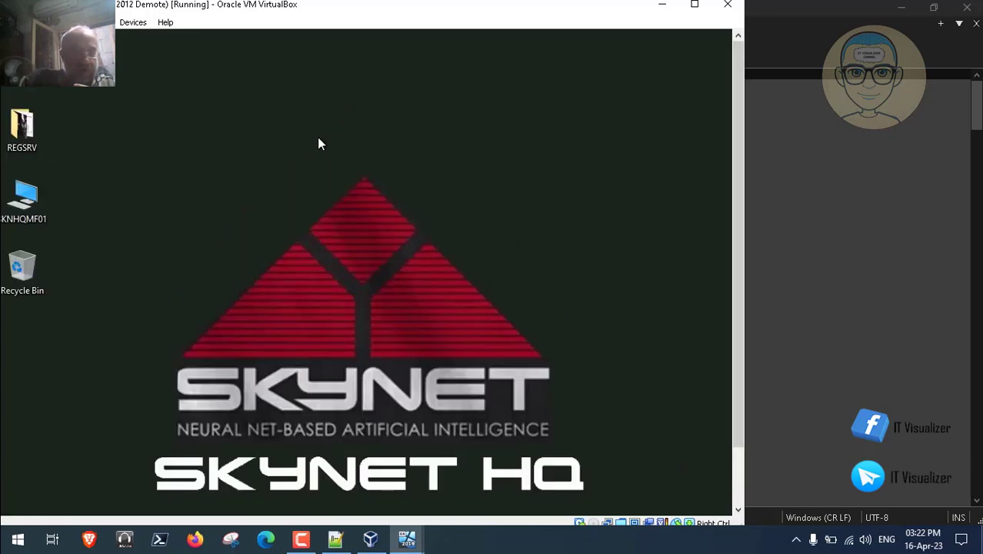
pyautogui.doubleClick(34, 136)
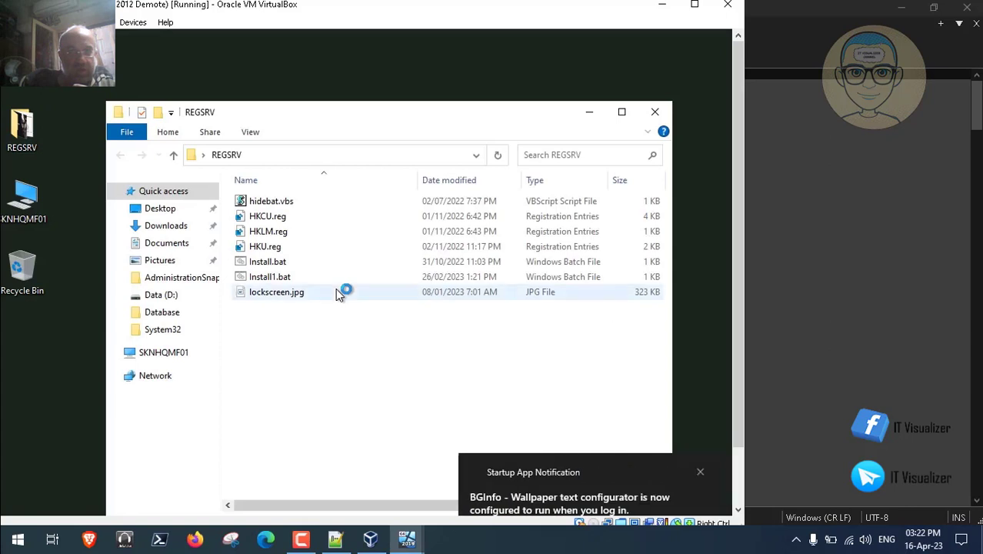
pyautogui.click(738, 502)
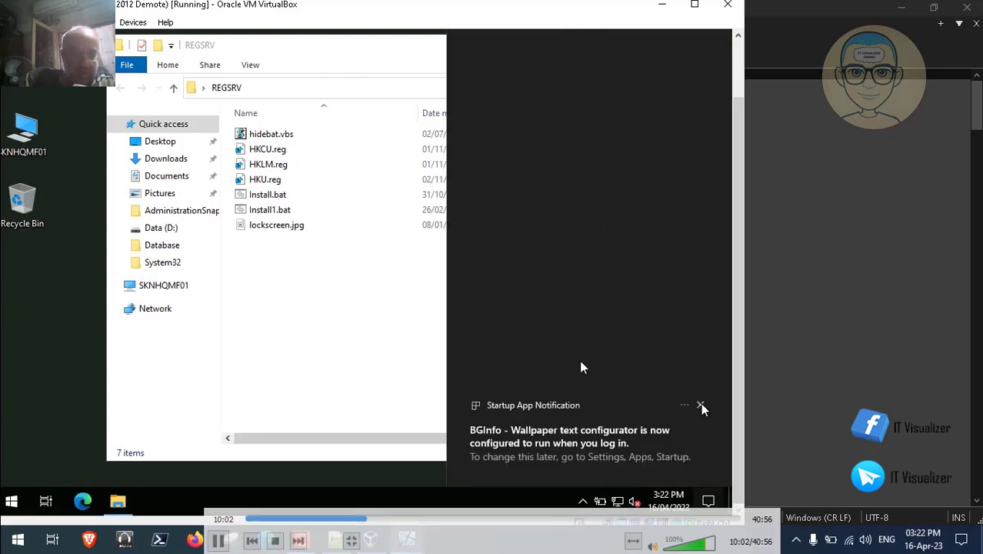
# Step: Dismiss the BGInfo toast and clear all notifications, then return to the REGSRV window
pyautogui.click(700, 403)
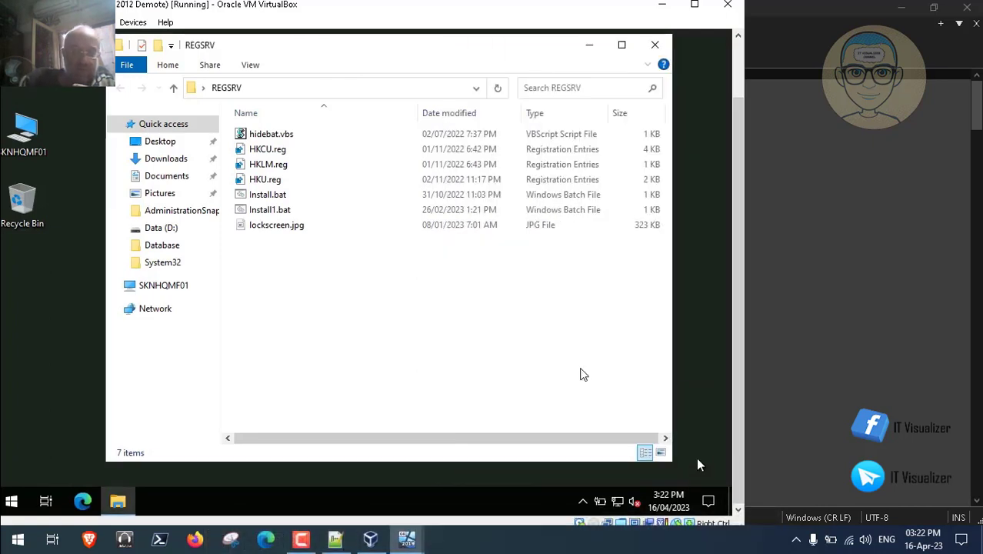
pyautogui.click(708, 501)
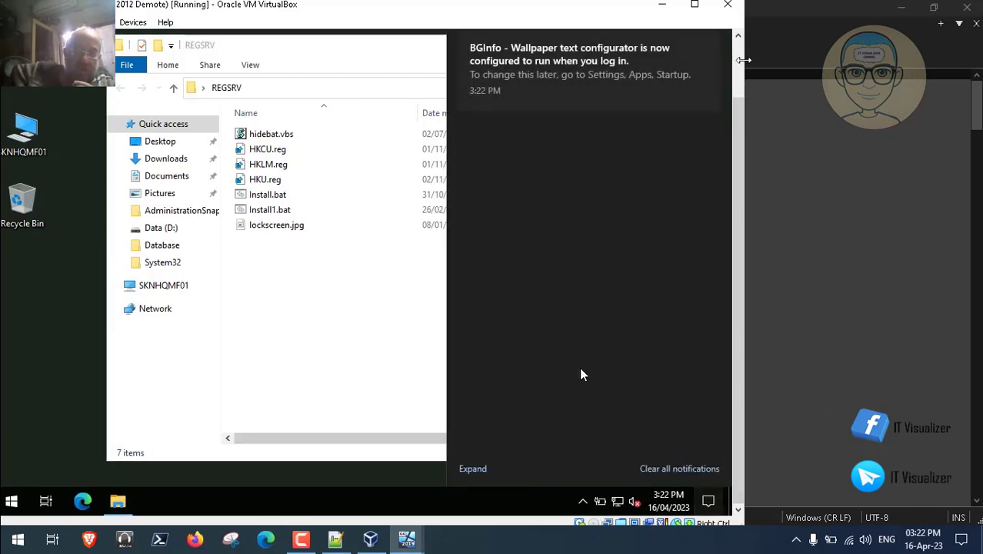
pyautogui.scroll(2, 715, 163)
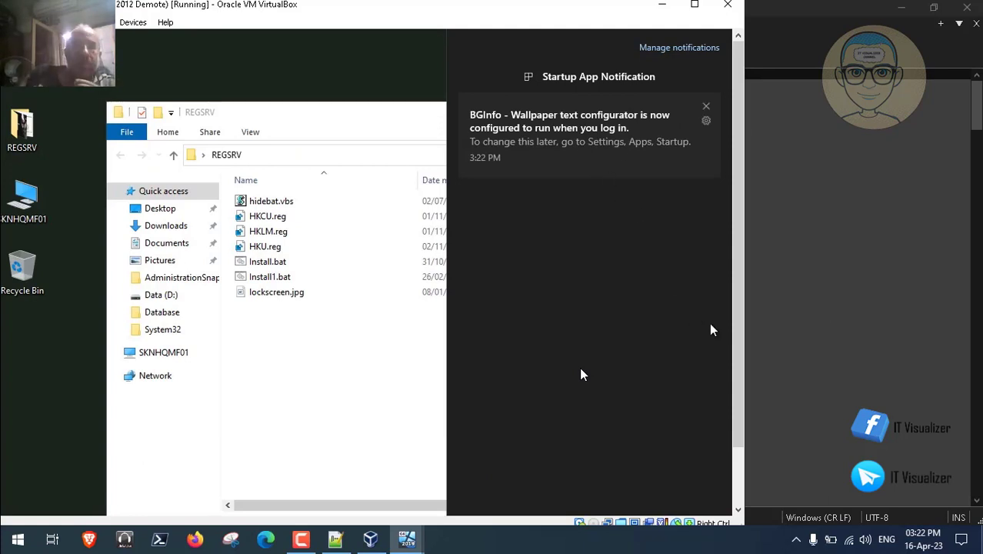
pyautogui.scroll(-2, 737, 431)
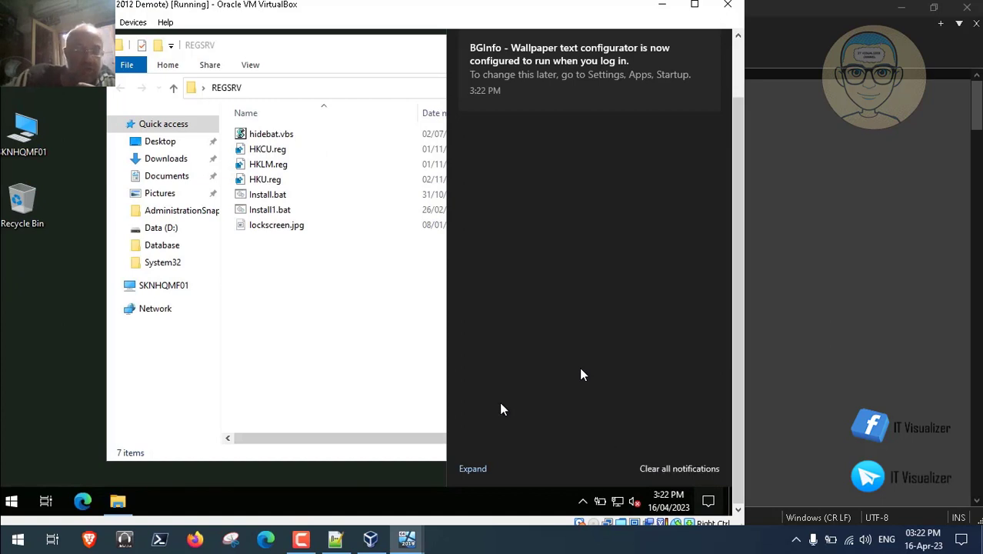
pyautogui.click(669, 469)
pyautogui.click(377, 370)
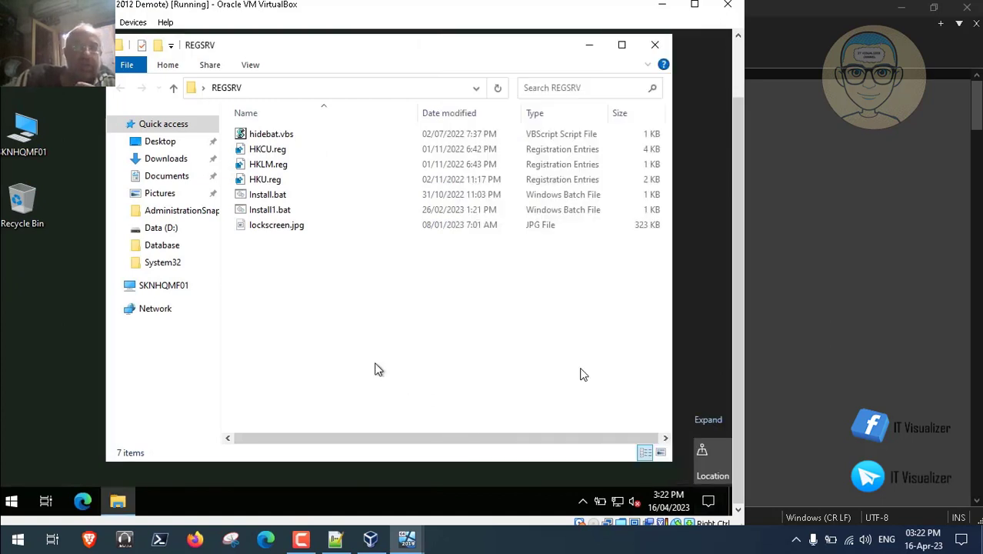
# Step: Read through Install1.bat in Notepad and close it
pyautogui.rightClick(274, 216)
pyautogui.click(303, 240)
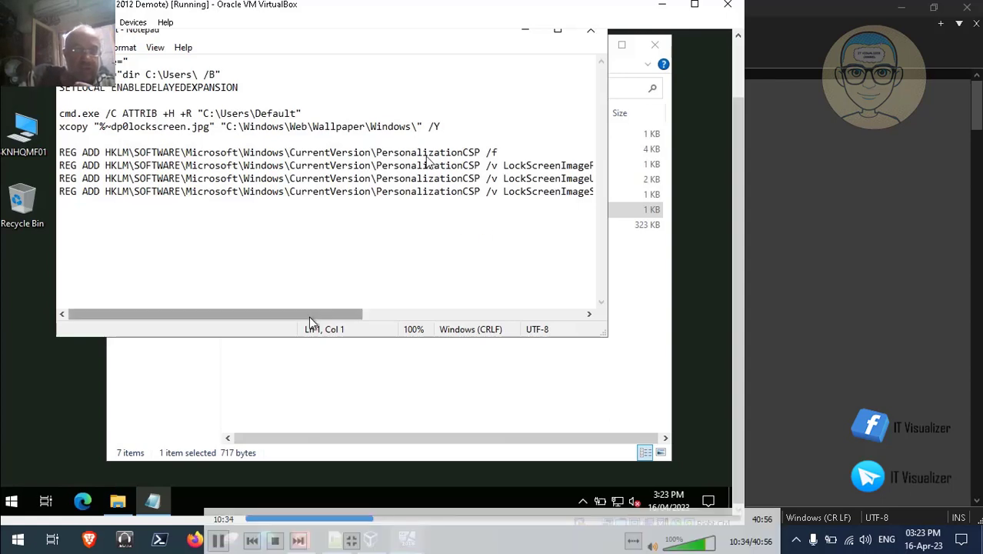
pyautogui.moveTo(304, 317); pyautogui.dragTo(269, 305)
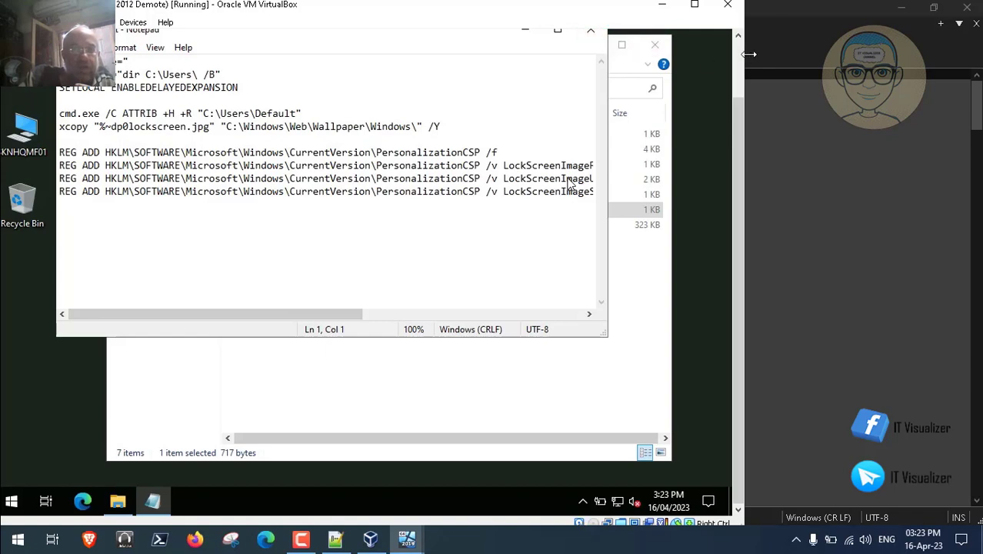
pyautogui.scroll(3, 740, 61)
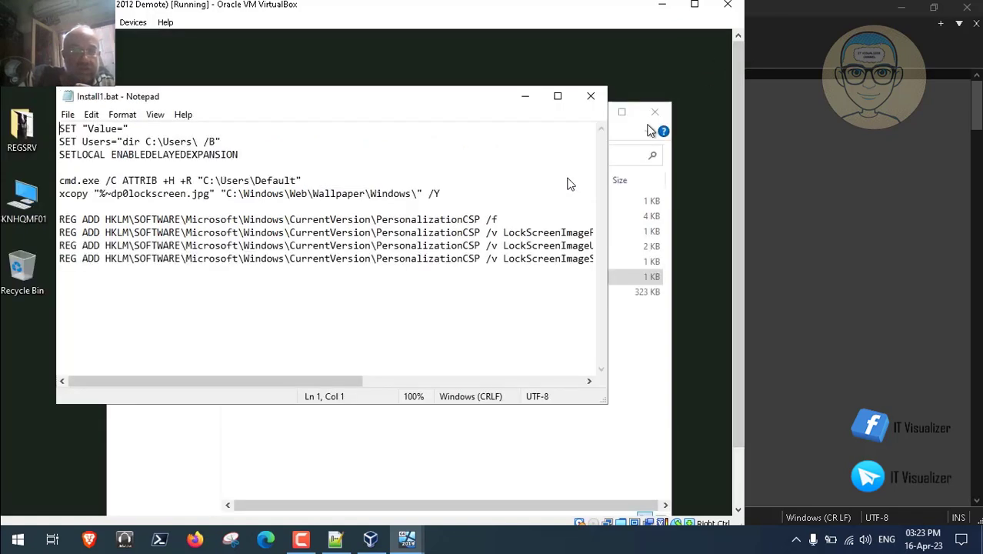
pyautogui.click(591, 96)
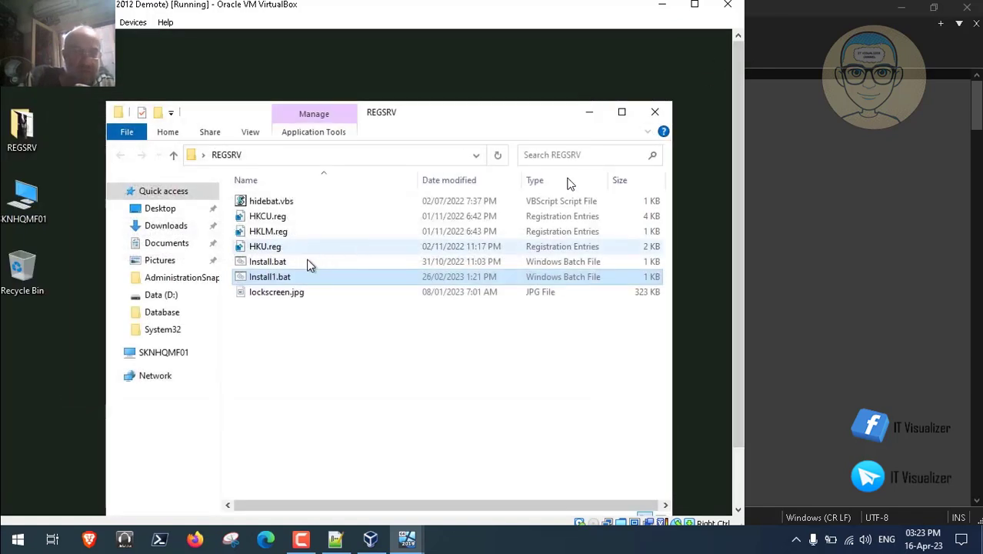
# Step: Read through Install.bat in Notepad, close it, and reselect Install1.bat
pyautogui.click(278, 265)
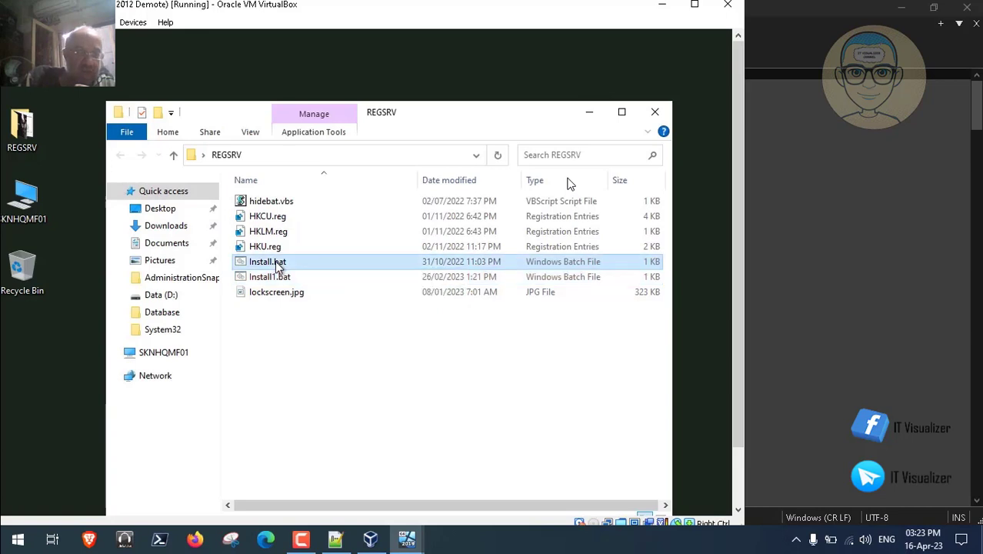
pyautogui.rightClick(278, 265)
pyautogui.click(308, 289)
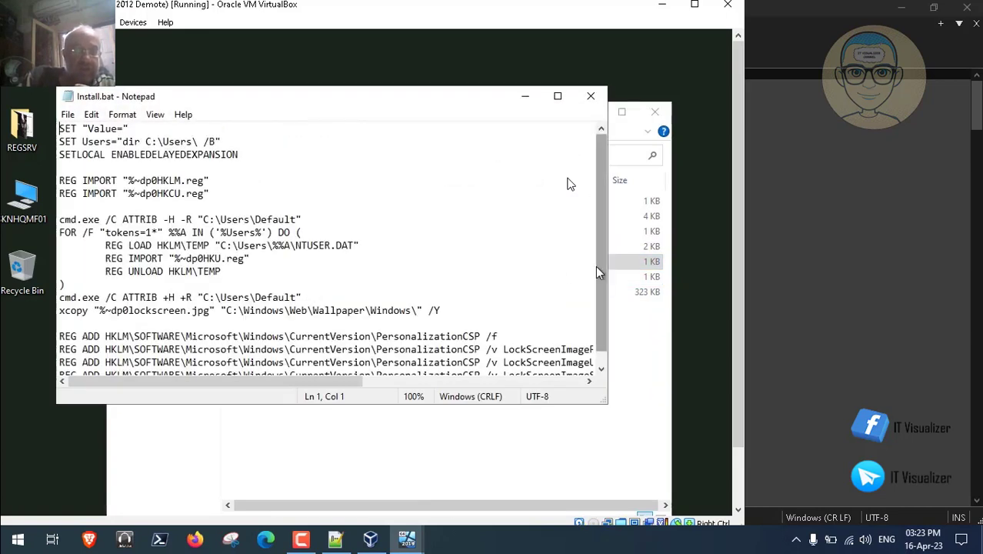
pyautogui.moveTo(602, 262); pyautogui.dragTo(600, 326)
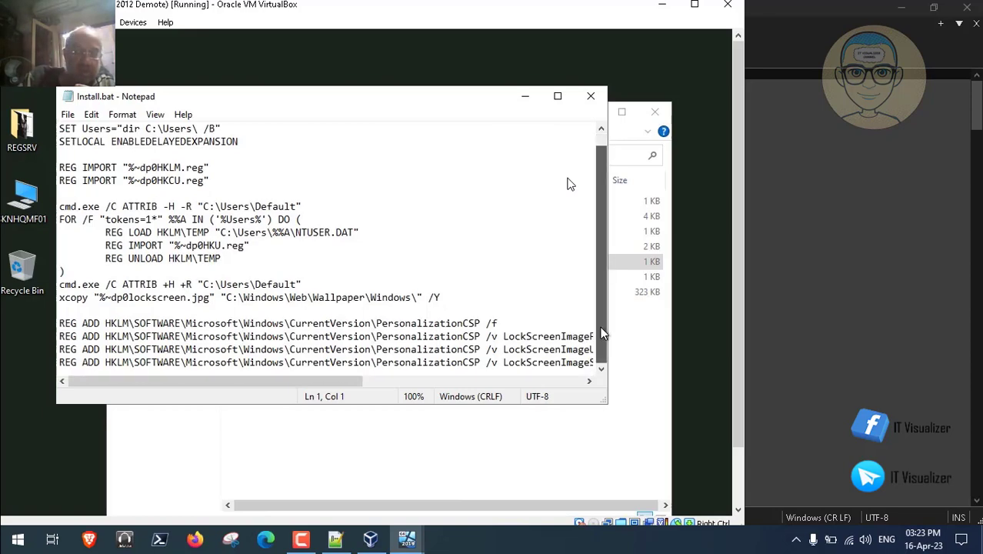
pyautogui.click(590, 98)
pyautogui.click(274, 278)
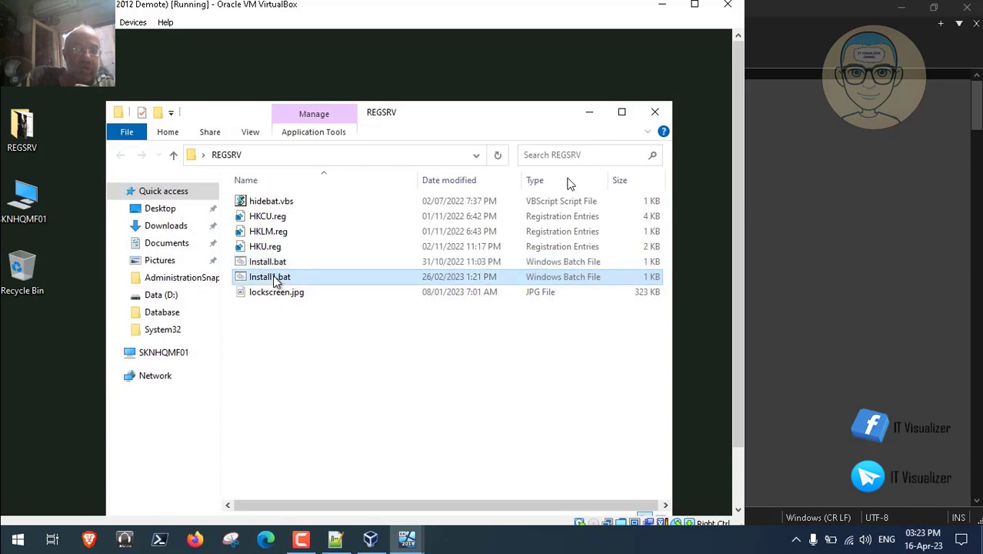
# Step: Run Install1.bat as administrator and close the REGSRV folder window
pyautogui.rightClick(274, 280)
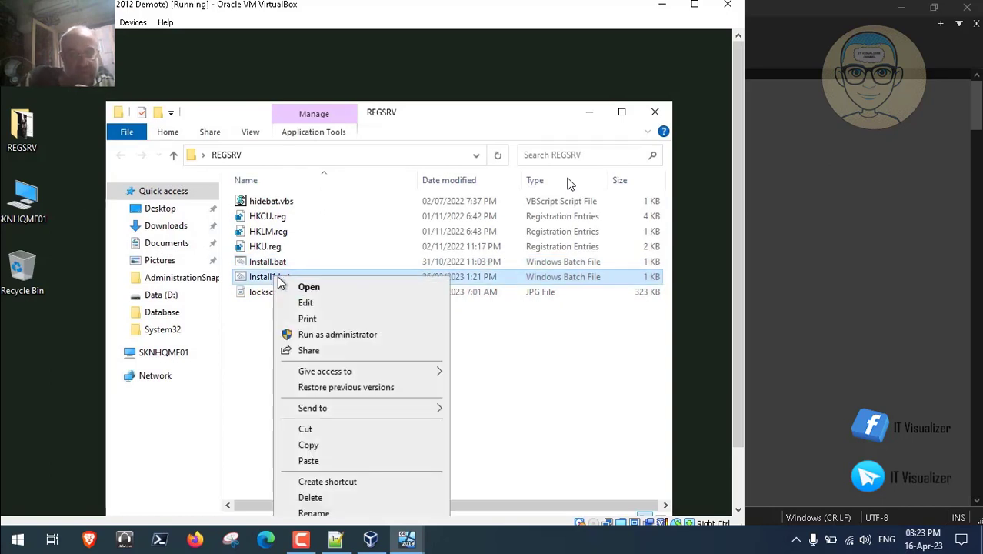
pyautogui.click(326, 337)
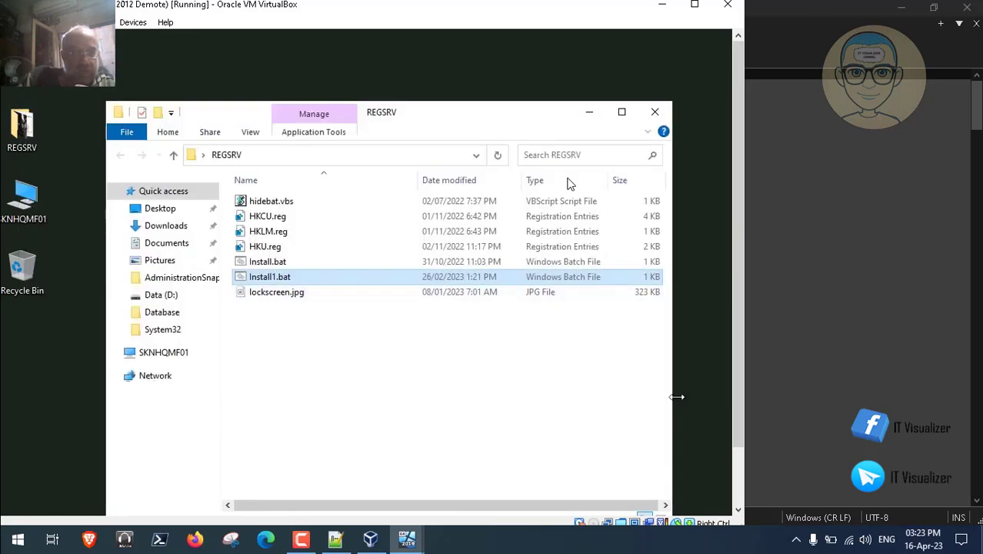
pyautogui.click(735, 469)
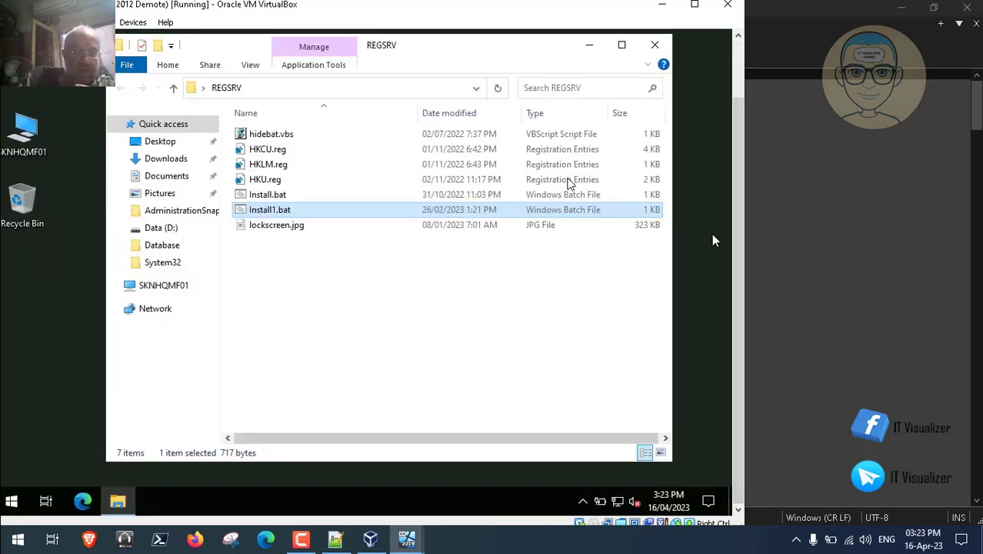
pyautogui.click(733, 79)
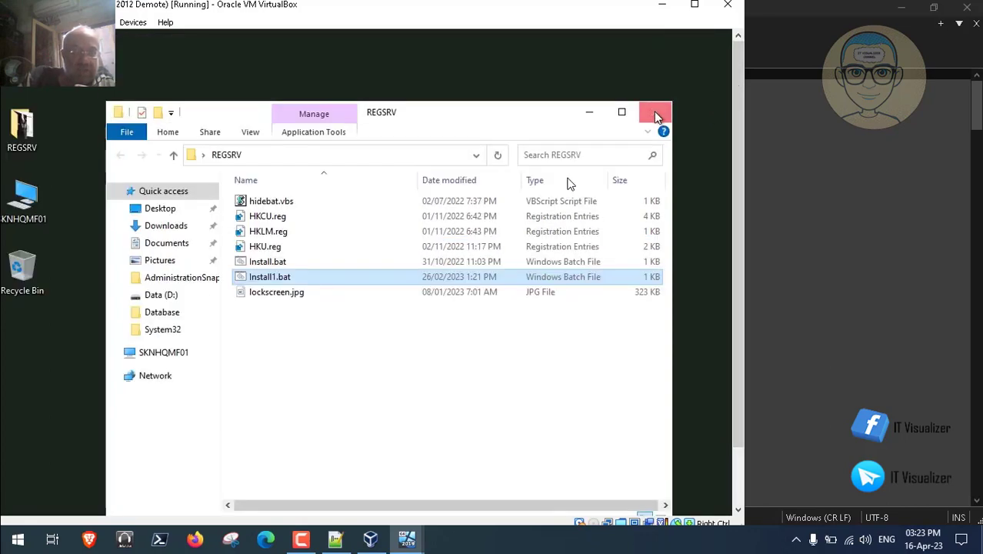
pyautogui.click(655, 115)
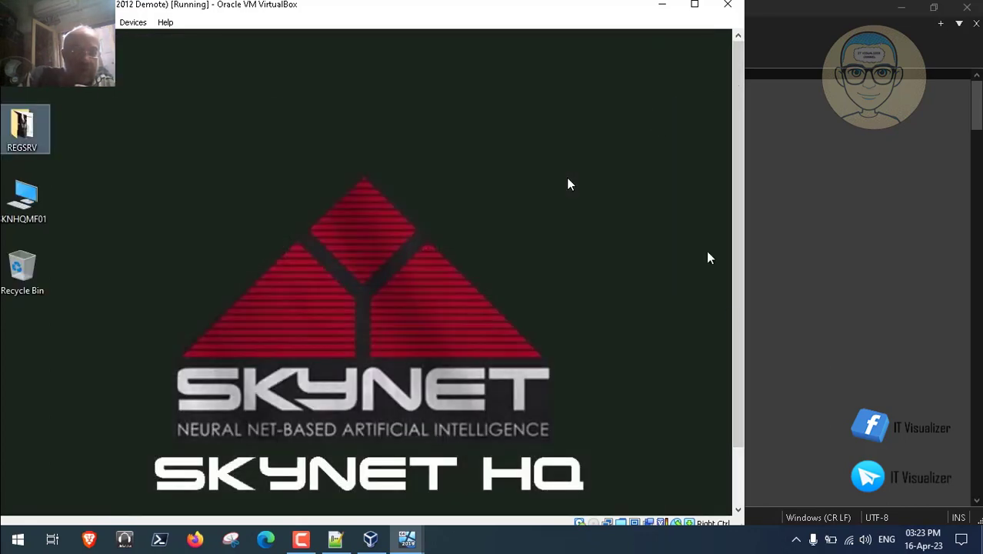
pyautogui.click(735, 473)
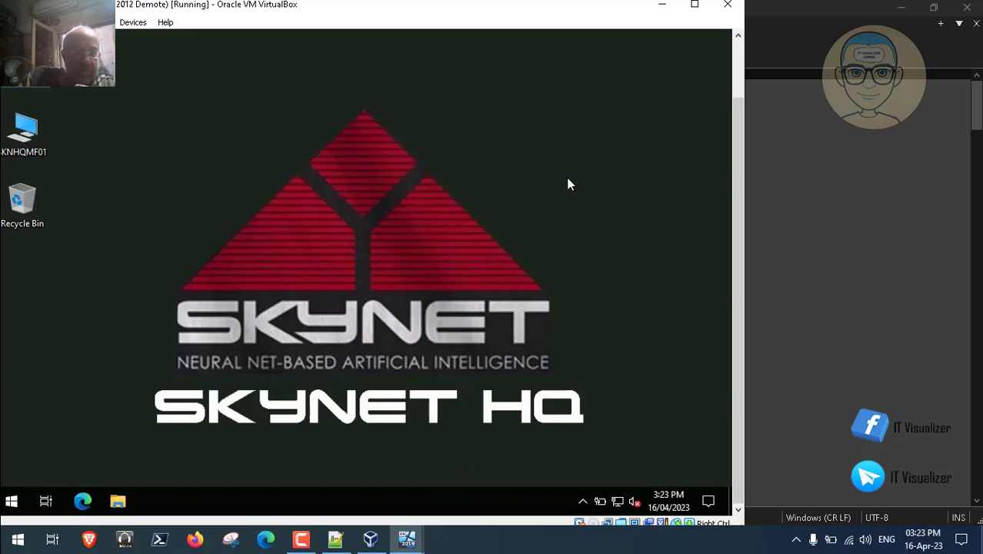
# Step: Lock the guest session via Insert Ctrl-Alt-Del
pyautogui.click(93, 23)
pyautogui.moveTo(134, 38)
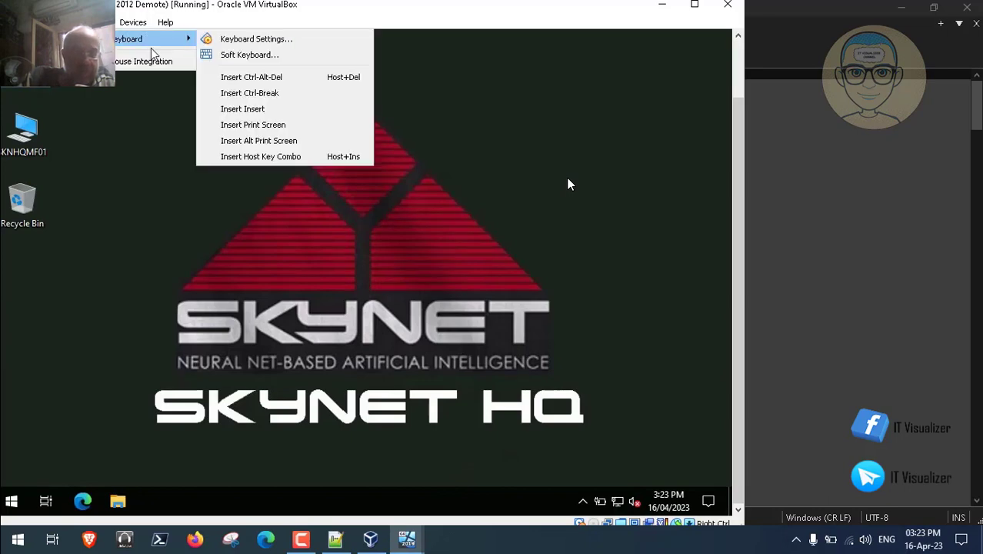
pyautogui.click(285, 79)
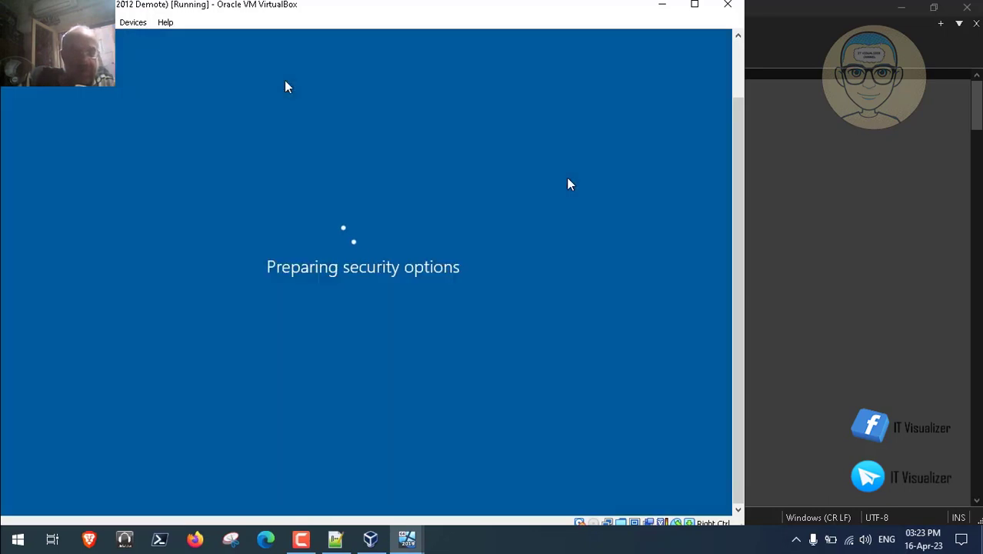
pyautogui.click(319, 127)
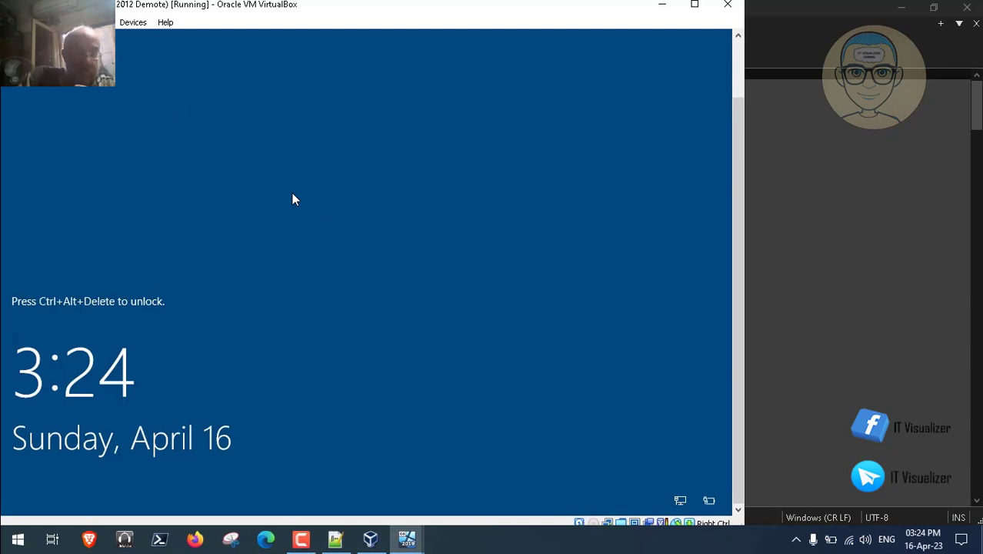
# Step: Unlock the guest with the account password and bring up the Steps.txt notes in Notepad++
pyautogui.click(99, 23)
pyautogui.moveTo(154, 39)
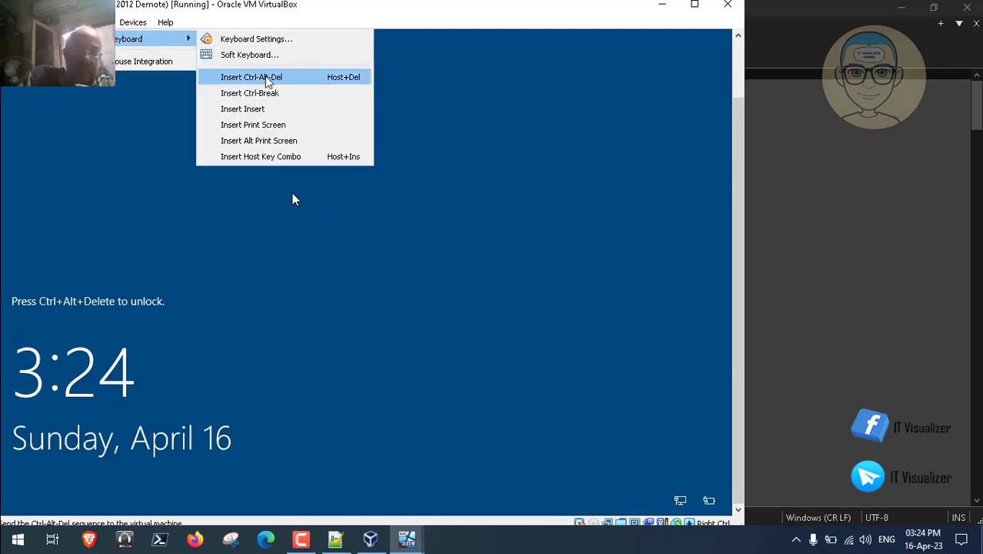
pyautogui.click(264, 77)
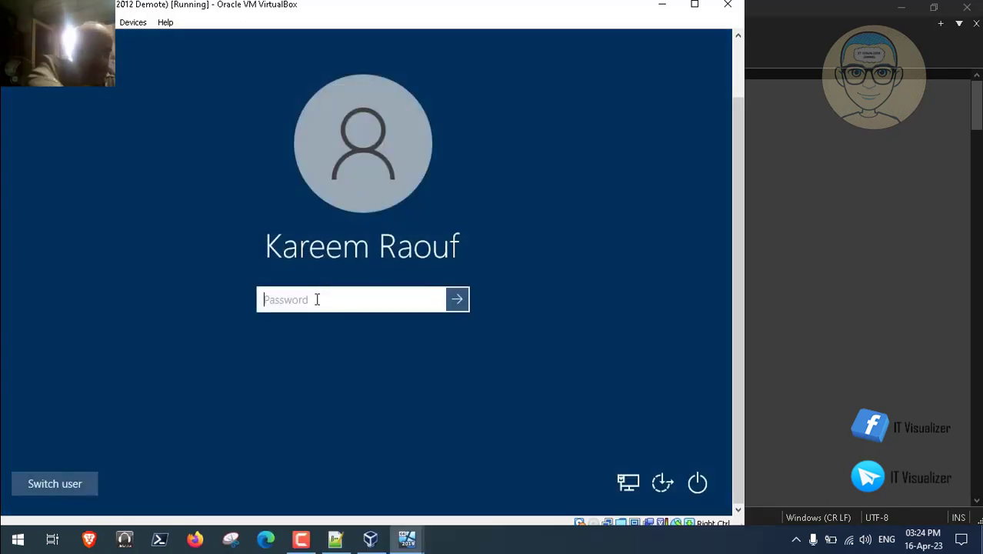
pyautogui.write('••')
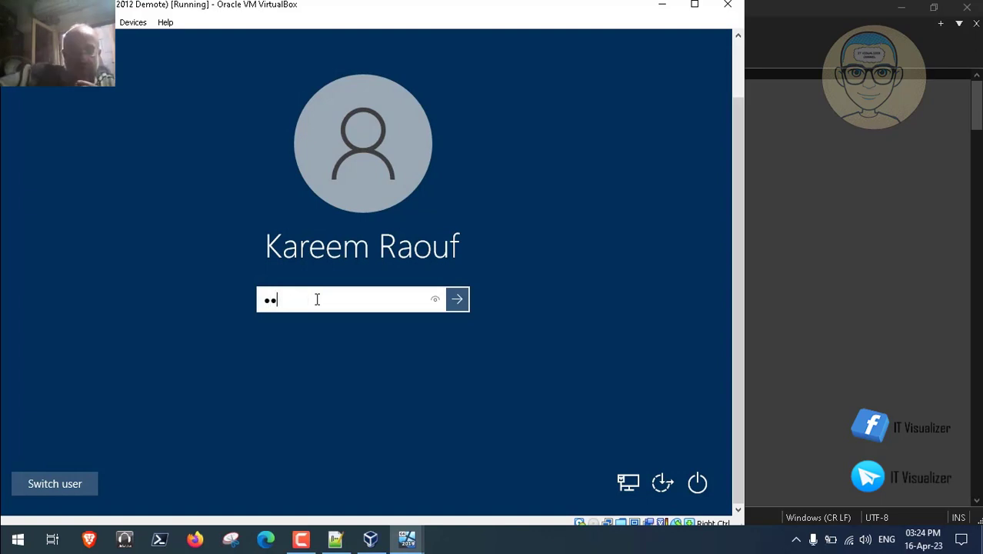
pyautogui.write('••••')
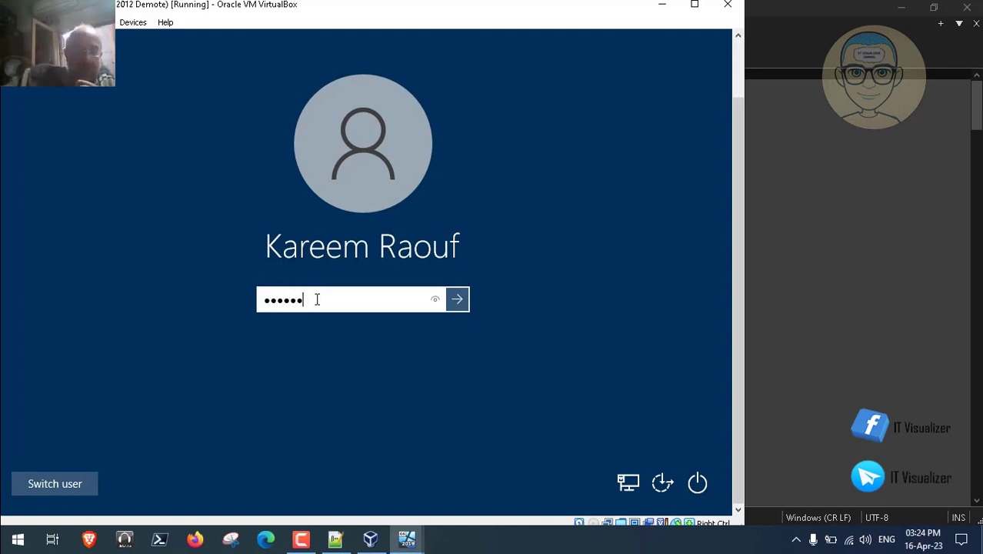
pyautogui.press('Return')
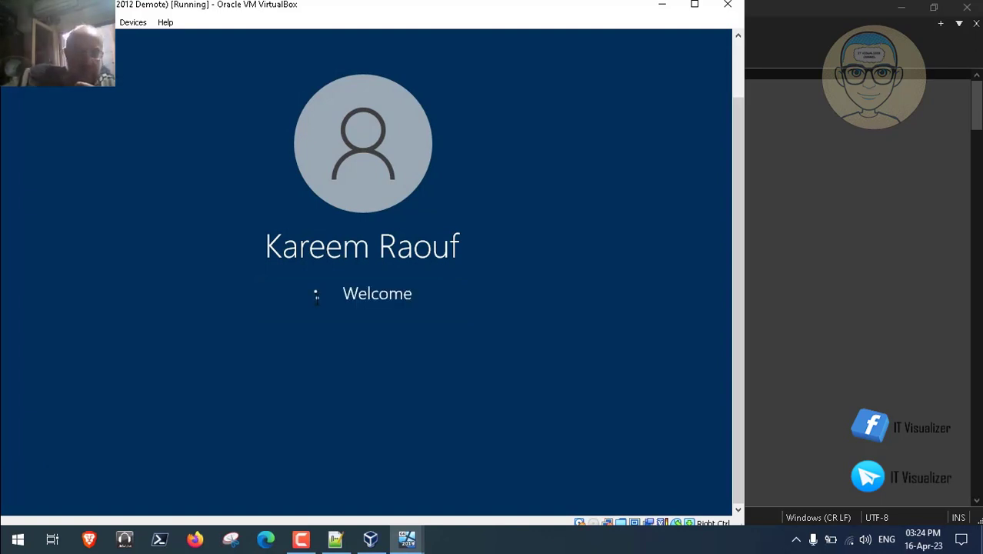
pyautogui.click(337, 538)
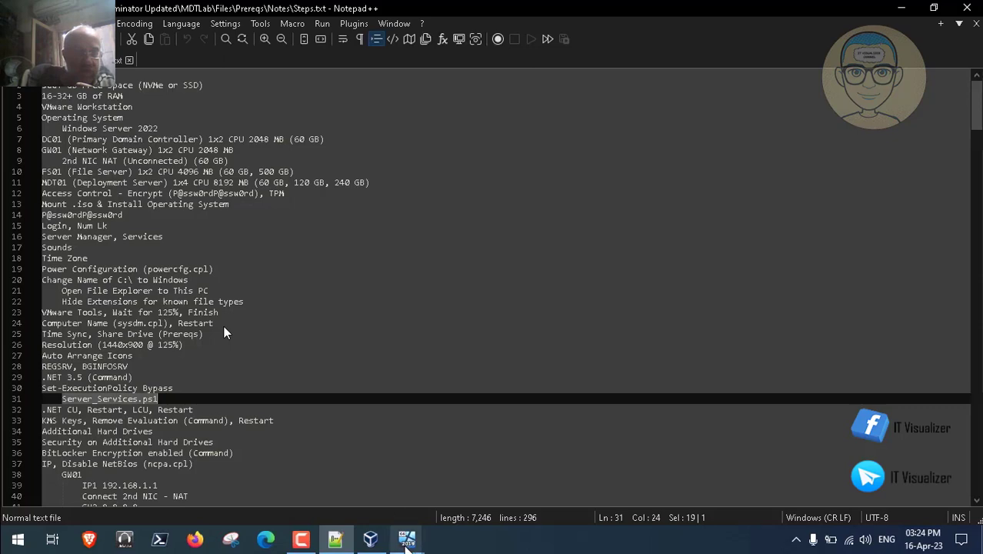
# Step: On the other VM, send Ctrl-Alt-Del, acknowledge the SkyNet access notice, and minimize it
pyautogui.click(407, 538)
pyautogui.click(345, 490)
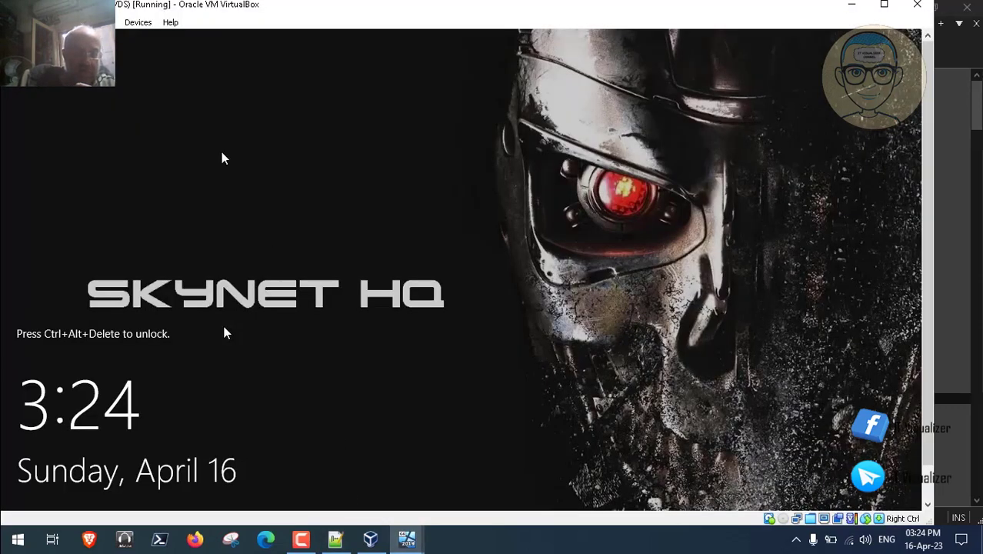
pyautogui.click(104, 23)
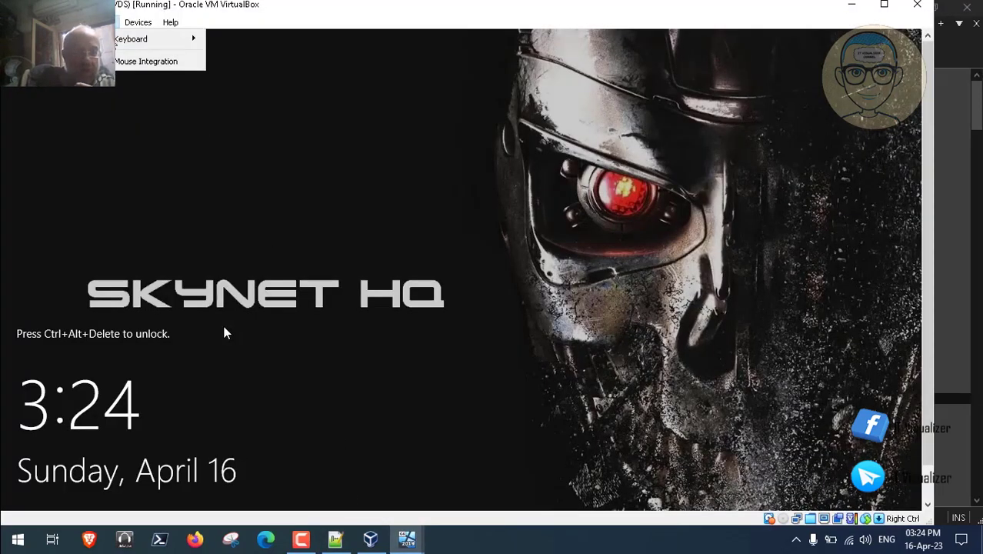
pyautogui.moveTo(134, 37)
pyautogui.click(265, 76)
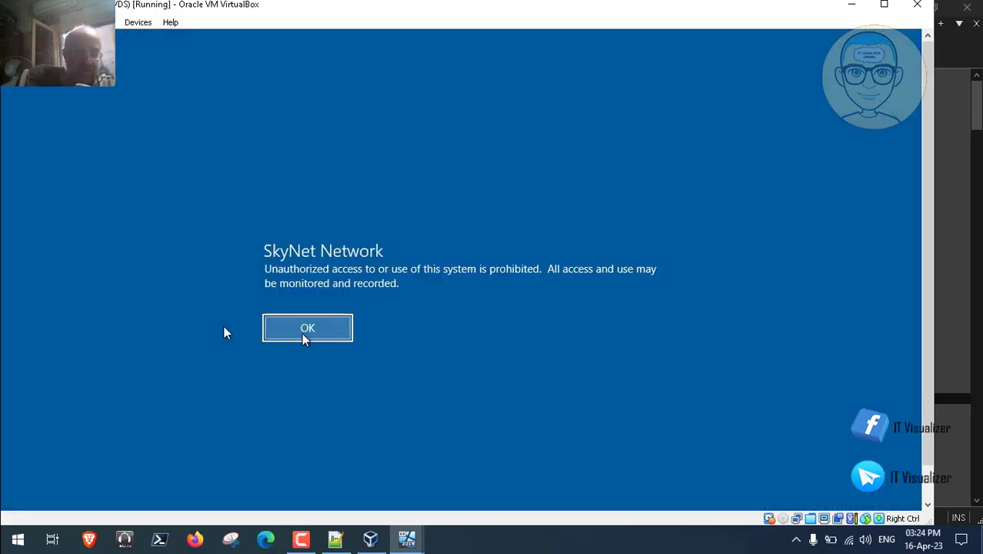
pyautogui.click(304, 334)
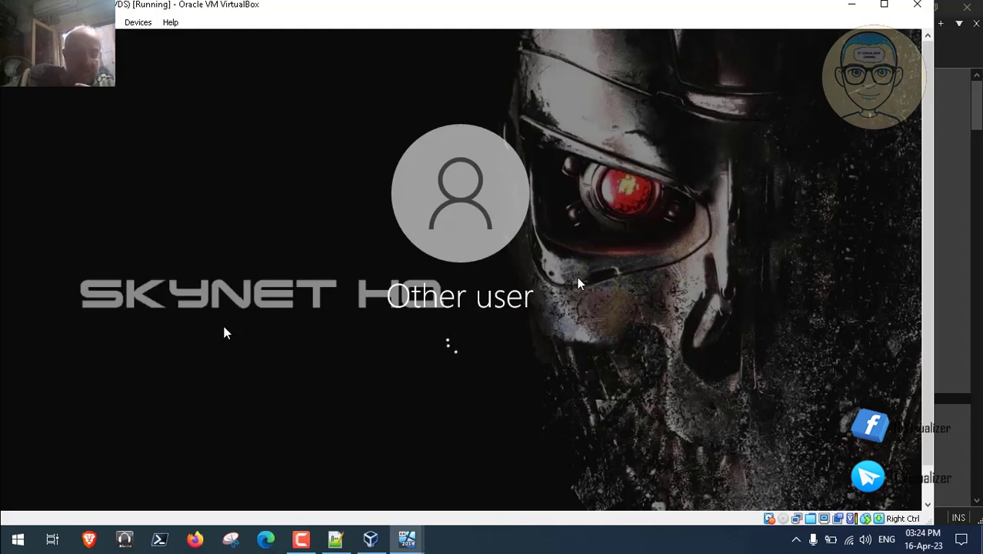
pyautogui.click(852, 6)
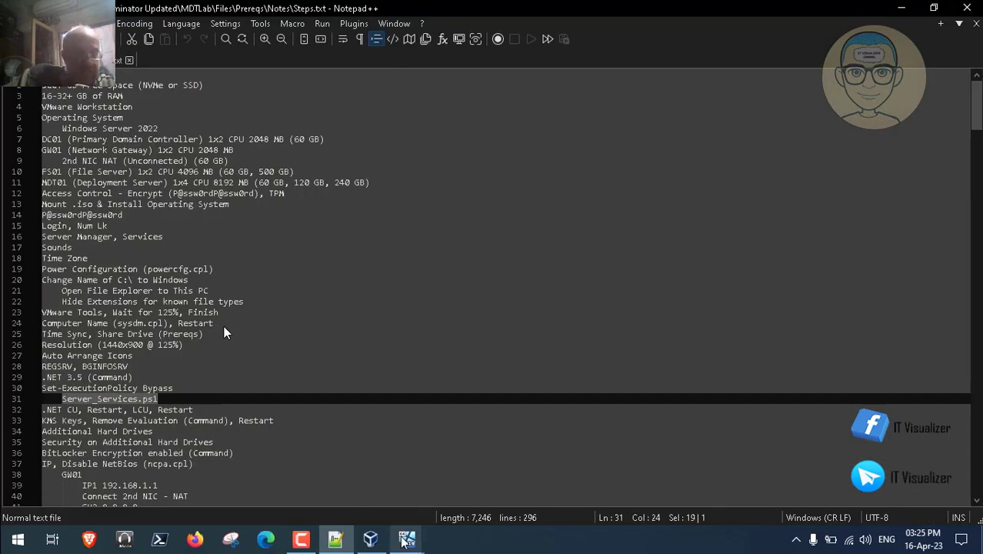
# Step: Restore the SKNHQMF01 VM and browse into the ADToolsCollection shared drive
pyautogui.moveTo(407, 541)
pyautogui.click(483, 481)
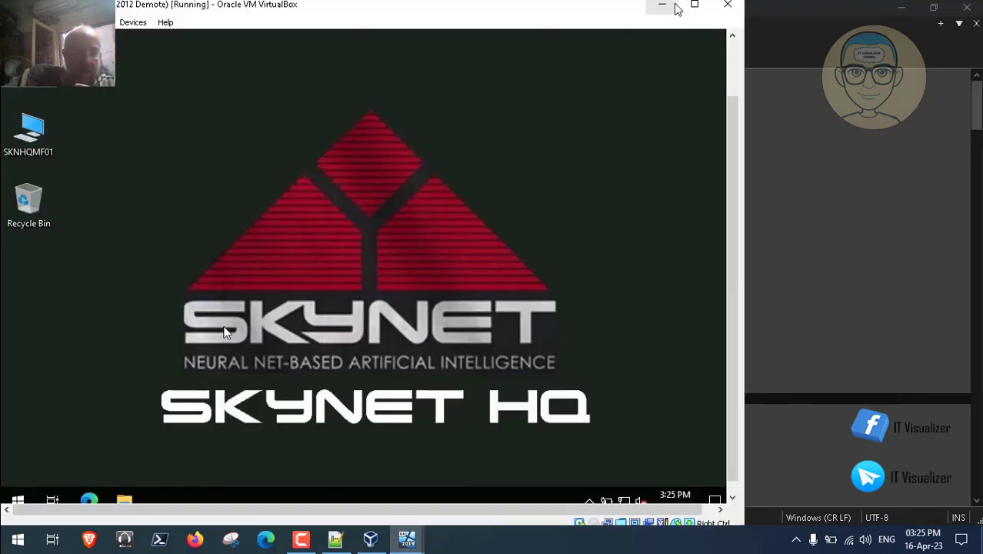
pyautogui.doubleClick(28, 131)
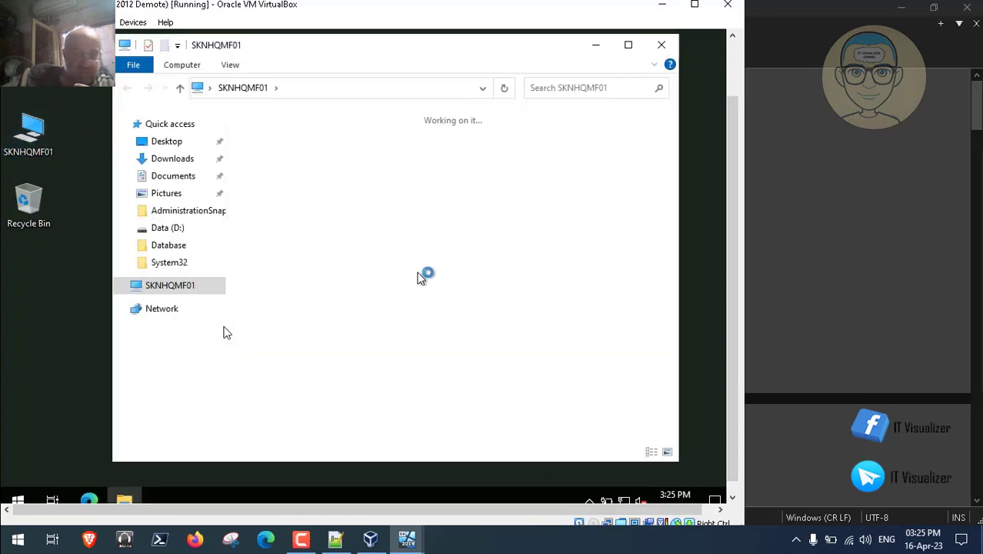
pyautogui.doubleClick(323, 320)
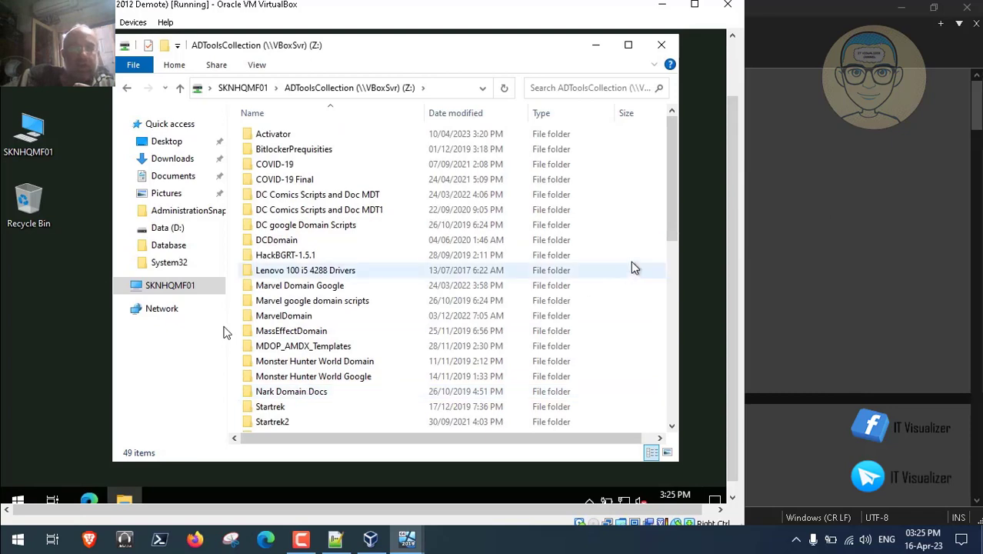
pyautogui.moveTo(675, 213); pyautogui.dragTo(674, 283)
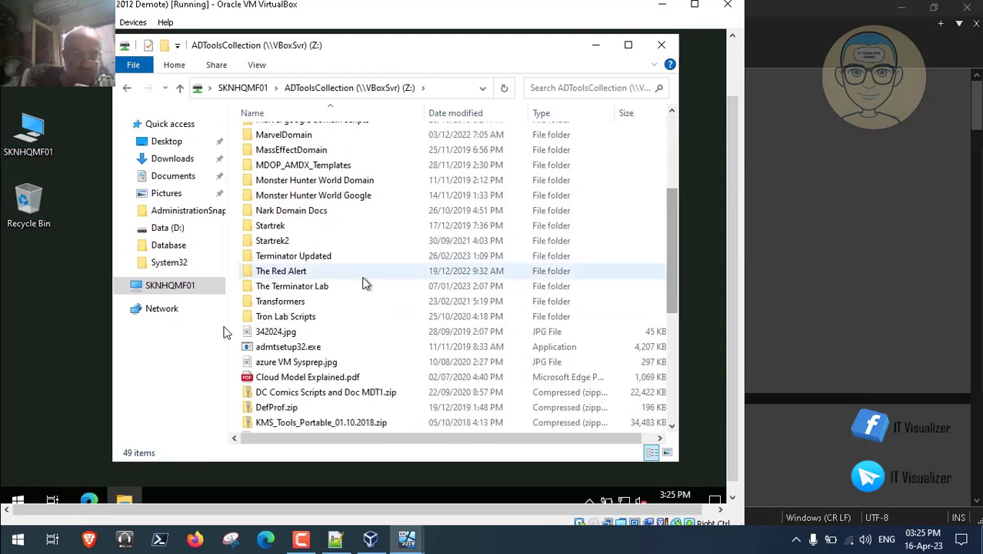
pyautogui.click(332, 287)
pyautogui.doubleClick(333, 286)
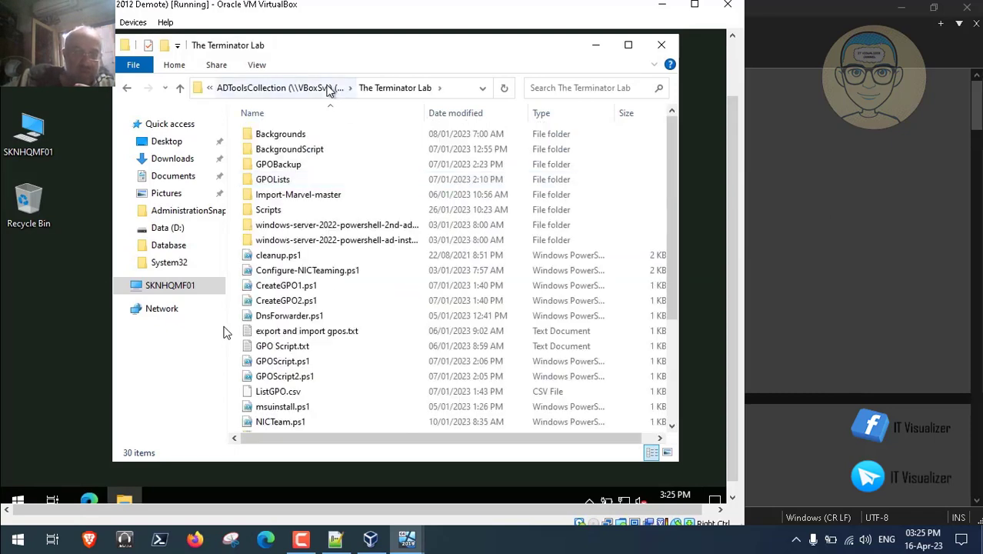
pyautogui.press('BackSpace')
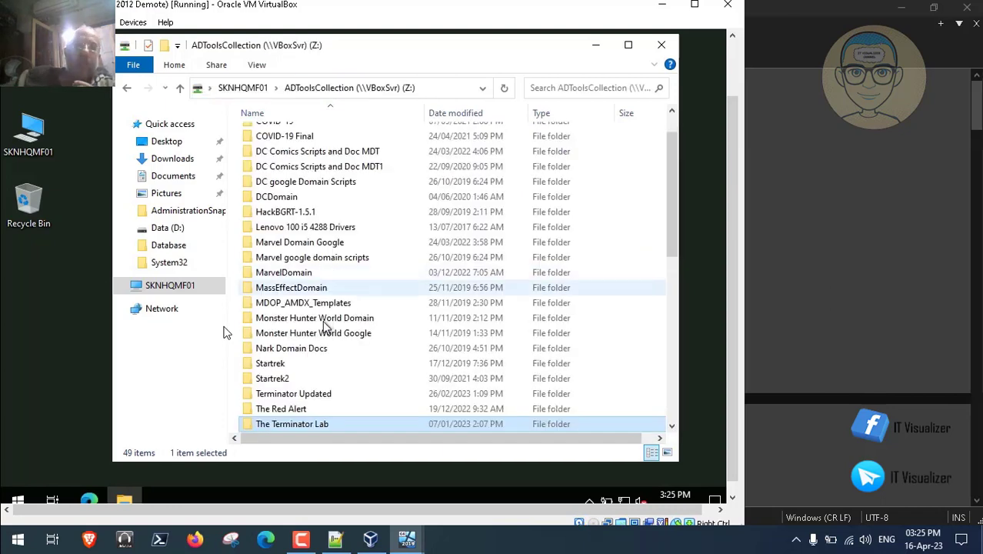
# Step: Navigate to Terminator Updated > MDTLab > Files > Prereqs > Scripts
pyautogui.doubleClick(320, 394)
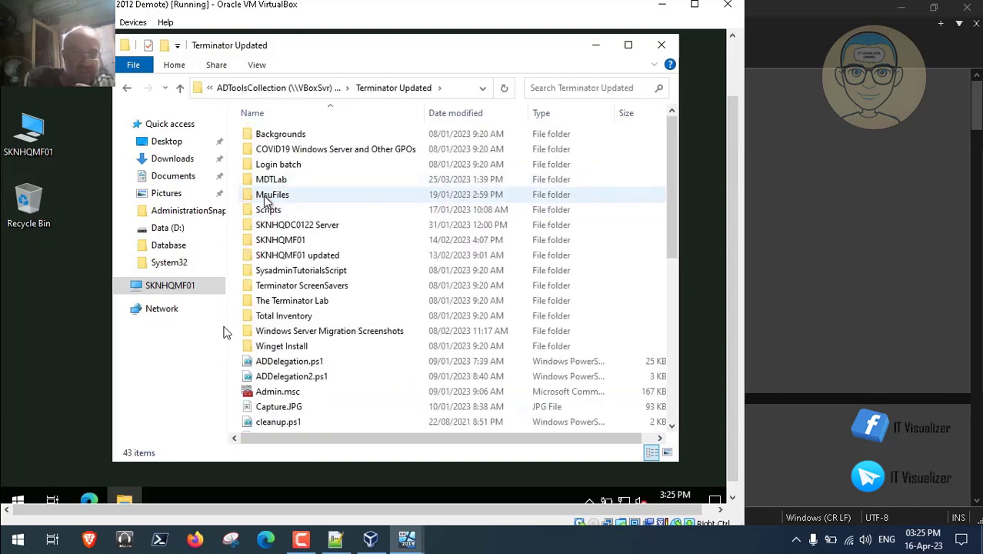
pyautogui.click(274, 186)
pyautogui.doubleClick(274, 188)
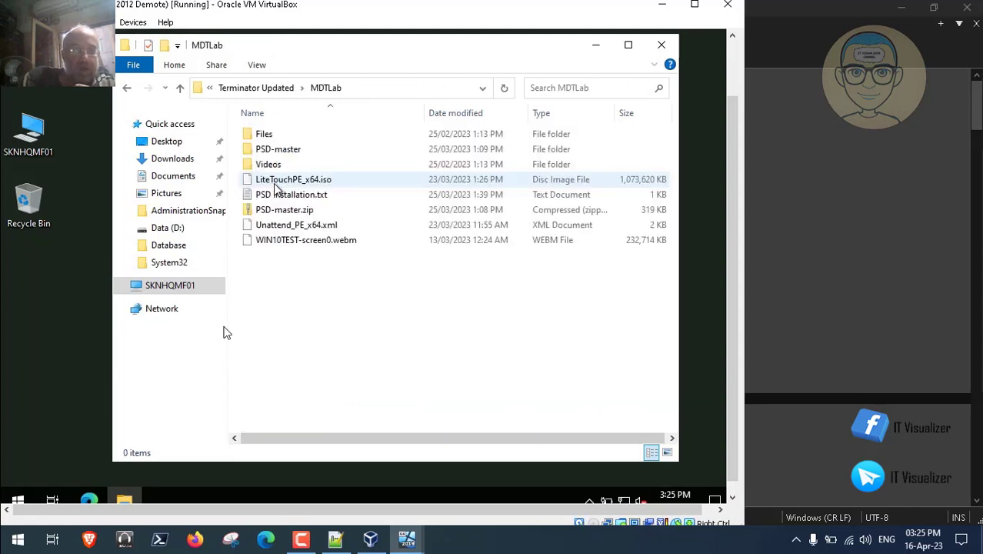
pyautogui.click(269, 136)
pyautogui.doubleClick(271, 136)
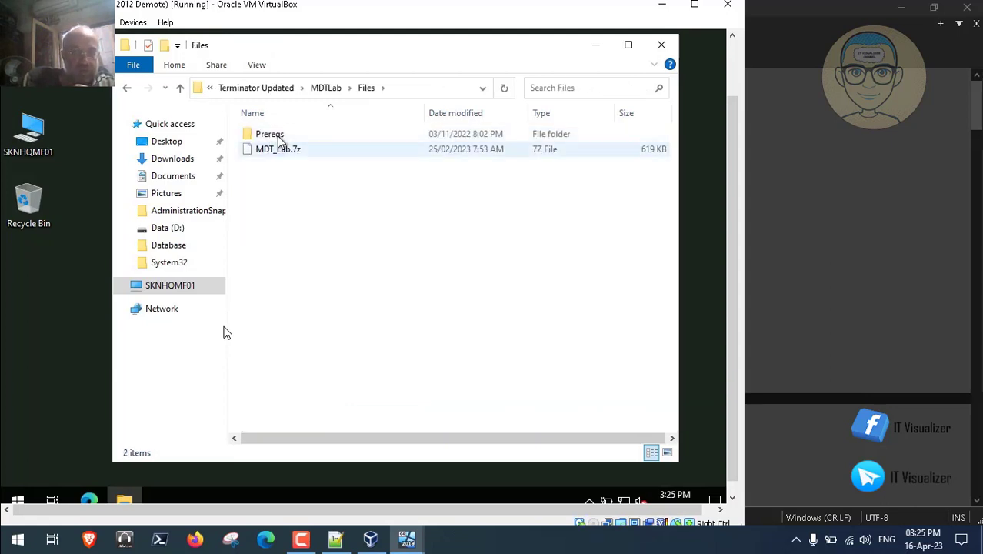
pyautogui.doubleClick(269, 137)
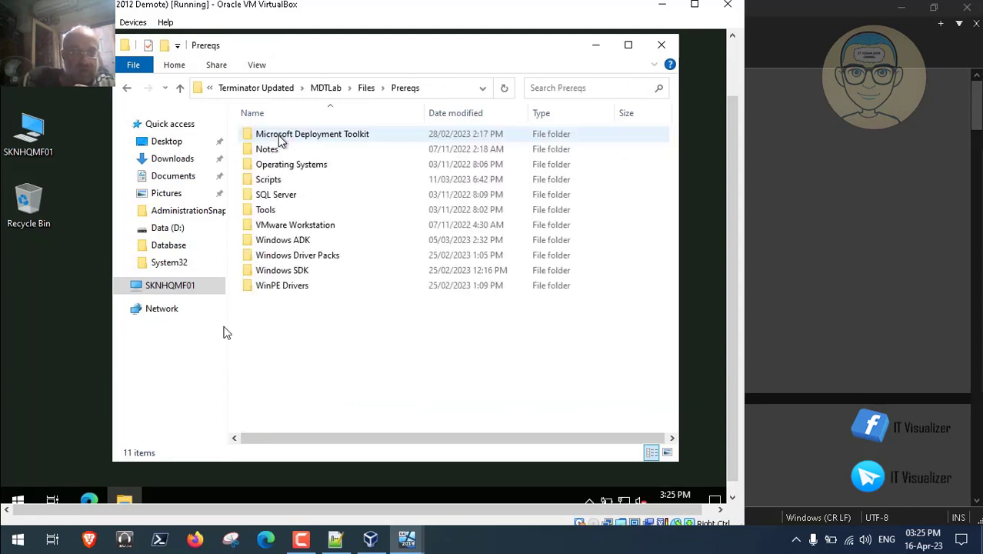
pyautogui.doubleClick(284, 183)
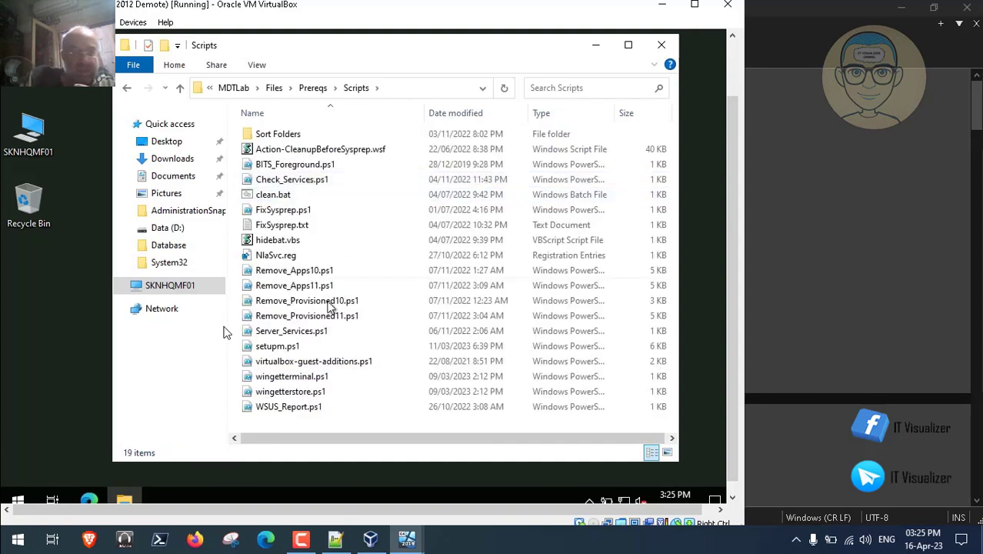
# Step: Copy Server_Services.ps1 and paste it onto the guest desktop
pyautogui.rightClick(316, 332)
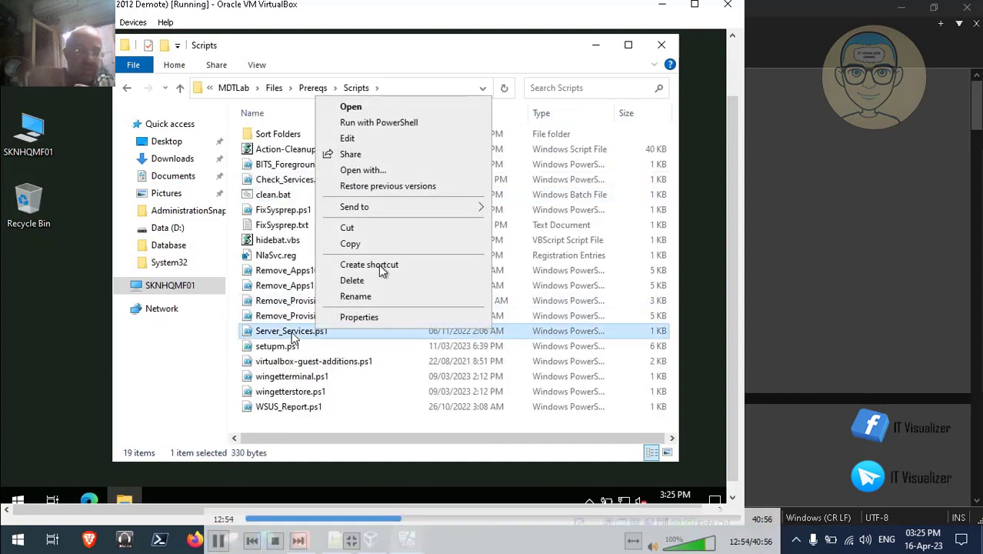
pyautogui.click(378, 244)
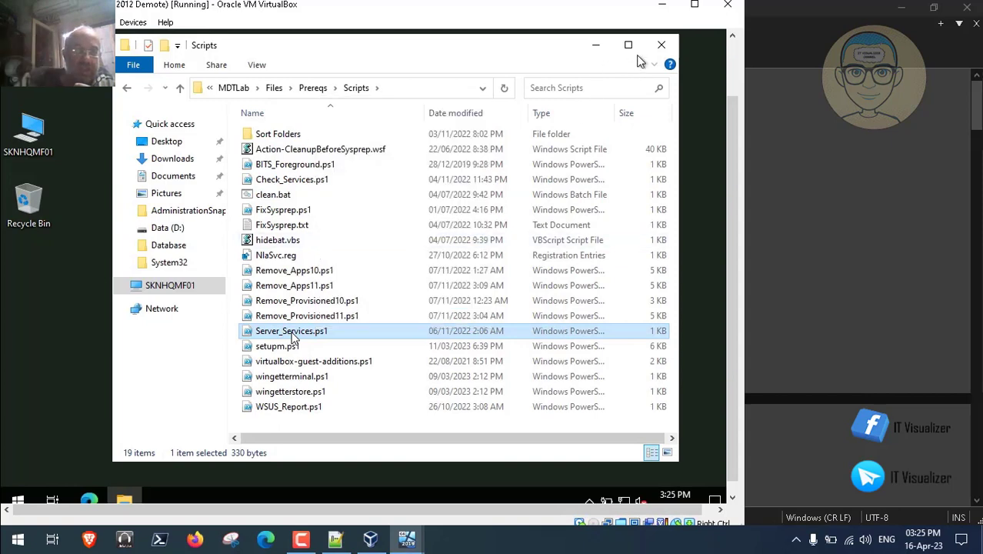
pyautogui.click(662, 44)
pyautogui.rightClick(163, 209)
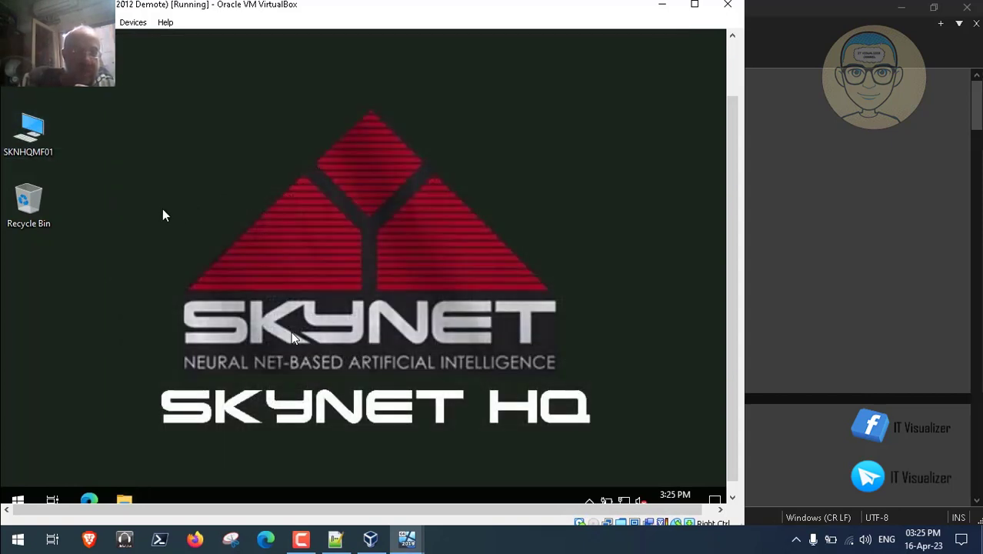
pyautogui.click(204, 275)
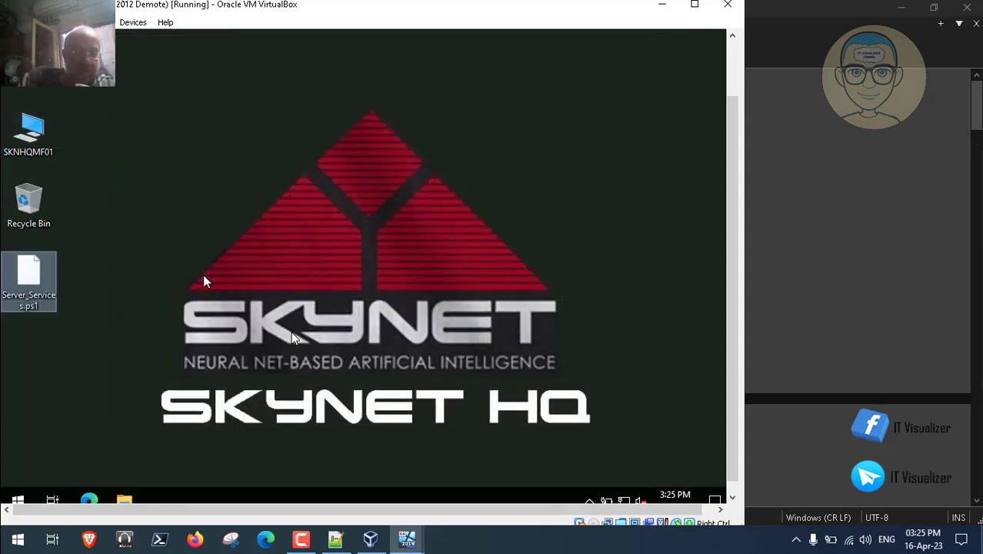
# Step: Launch the Server_Services.ps1 script from the desktop
pyautogui.rightClick(35, 286)
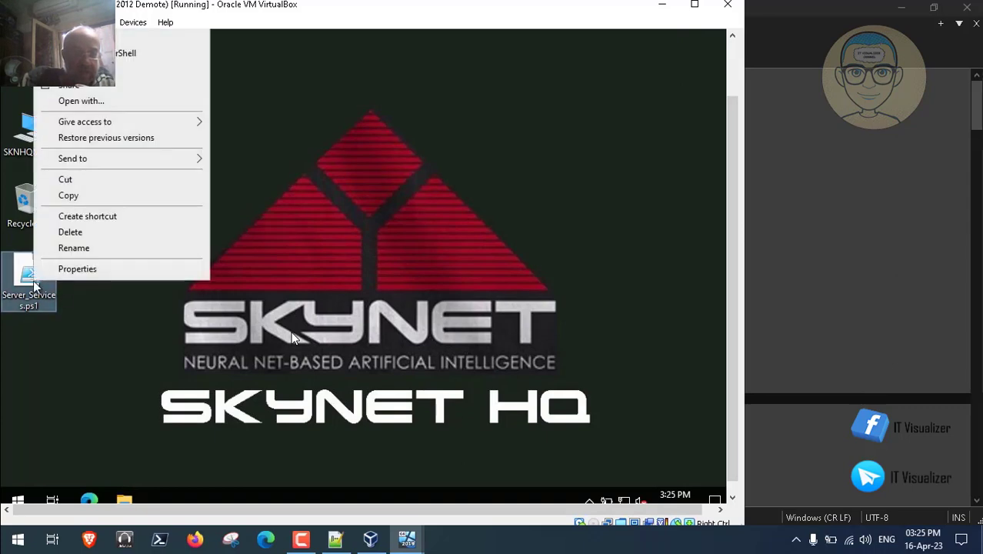
pyautogui.click(136, 73)
pyautogui.click(662, 5)
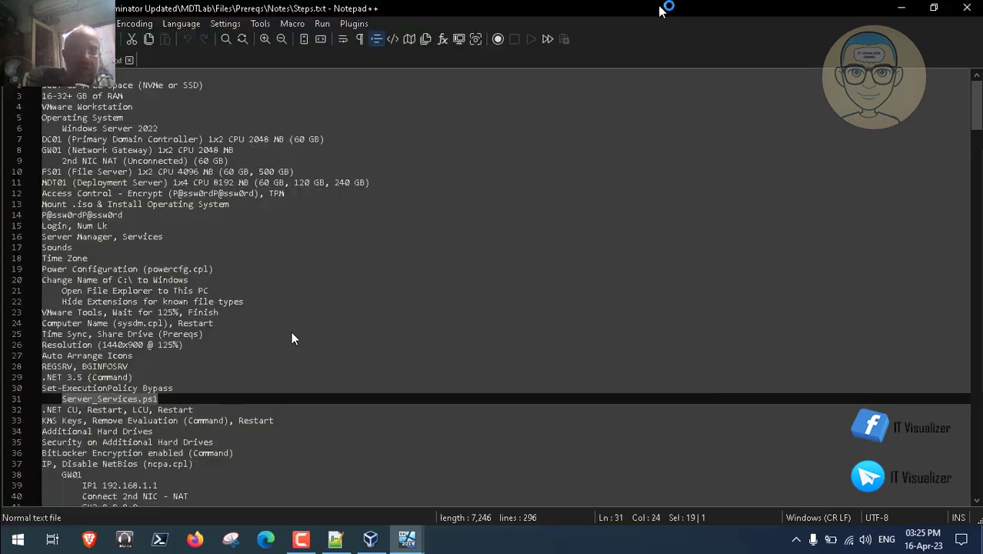
# Step: Sign in to SKYNET on the other server VM, then switch back to the MF01 VM
pyautogui.click(407, 539)
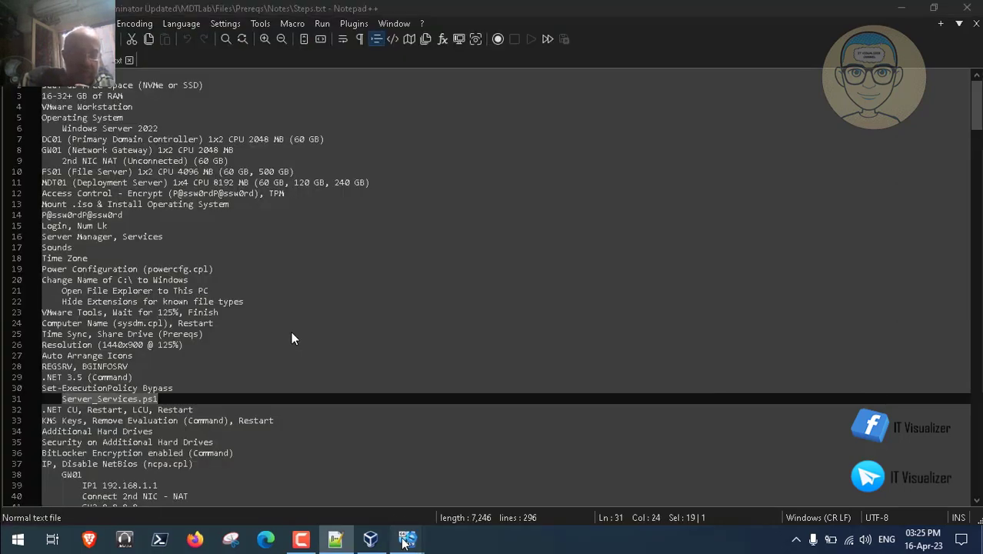
pyautogui.click(360, 489)
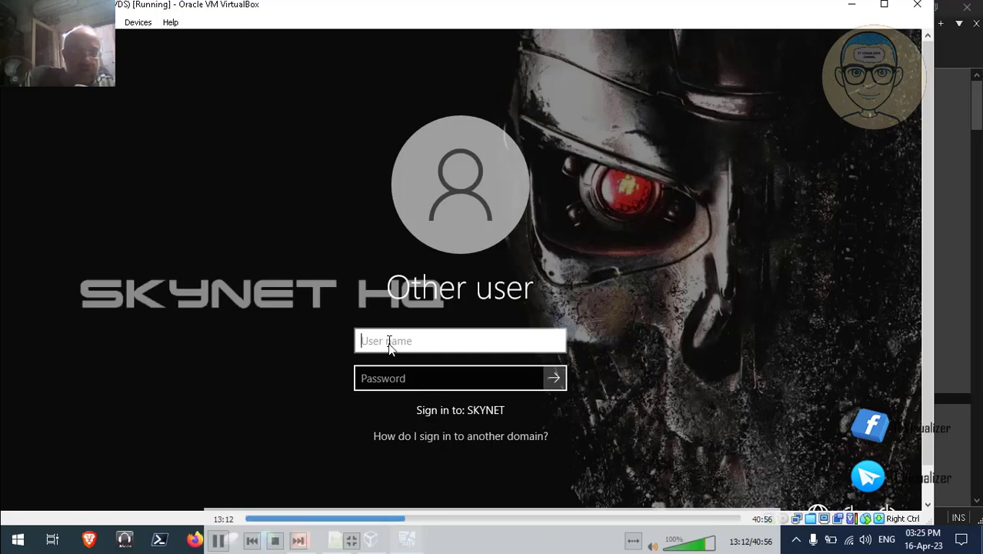
pyautogui.press('Tab')
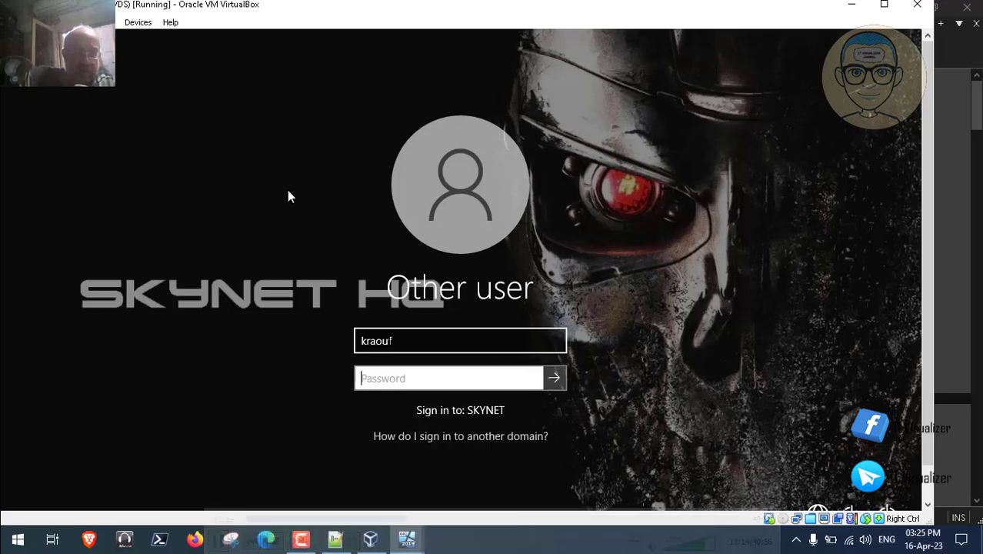
pyautogui.write('•••••')
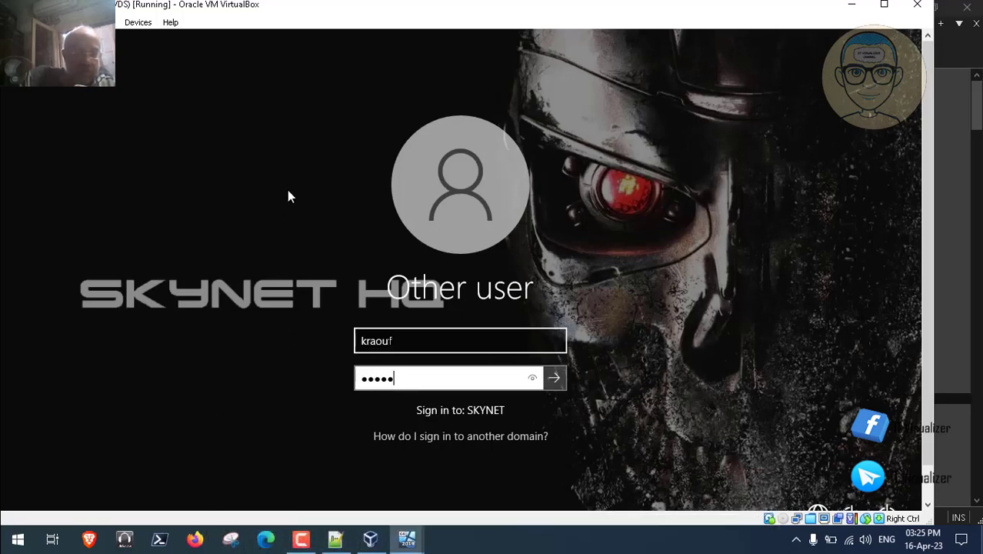
pyautogui.write('•••••')
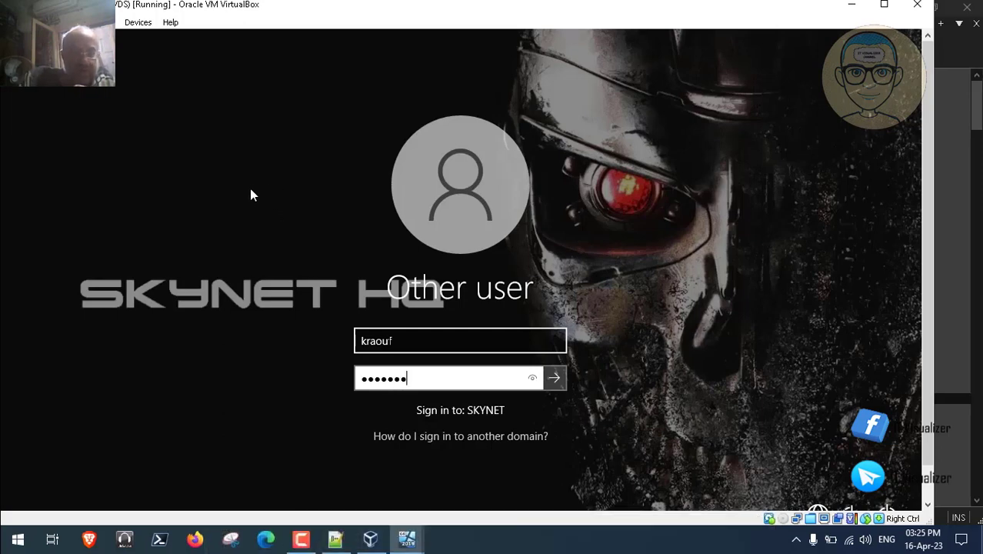
pyautogui.press('Return')
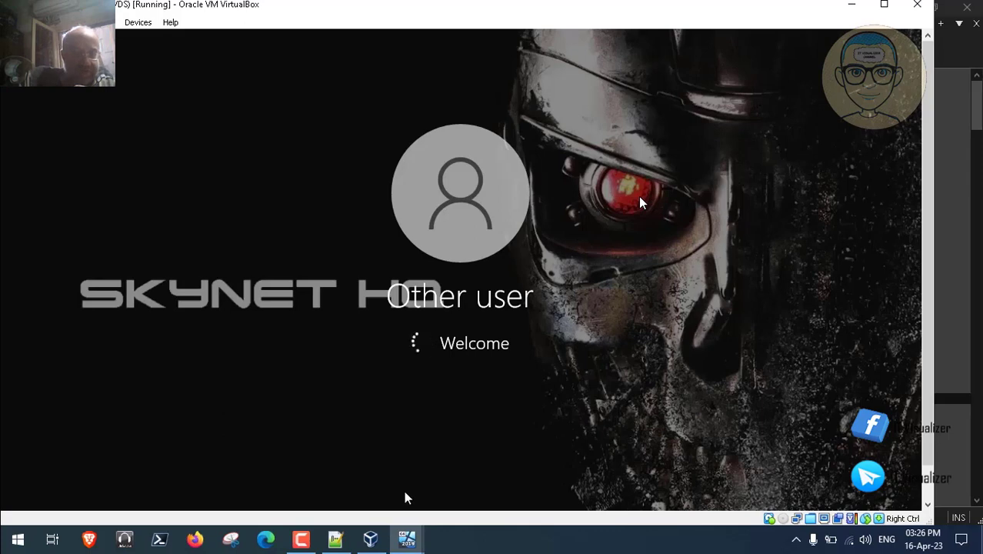
pyautogui.moveTo(409, 543)
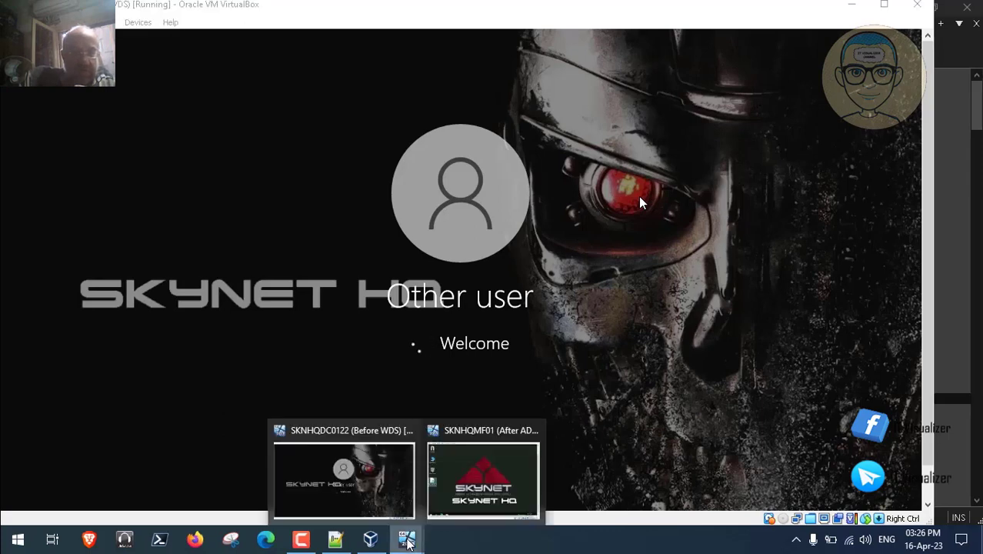
pyautogui.click(497, 473)
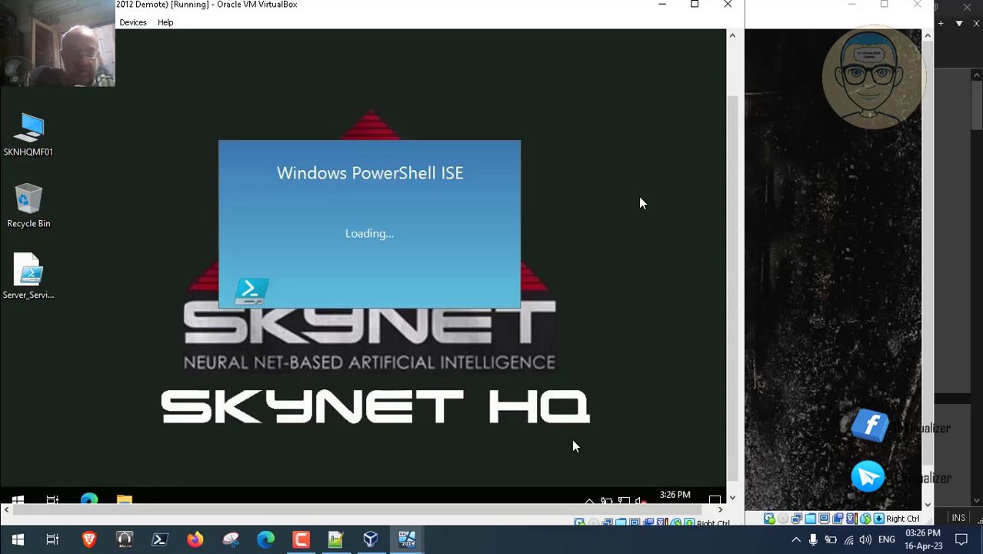
# Step: Let PowerShell ISE load Server_Services.ps1 and run its nine Set-Service and Start-Service lines
pyautogui.click(301, 540)
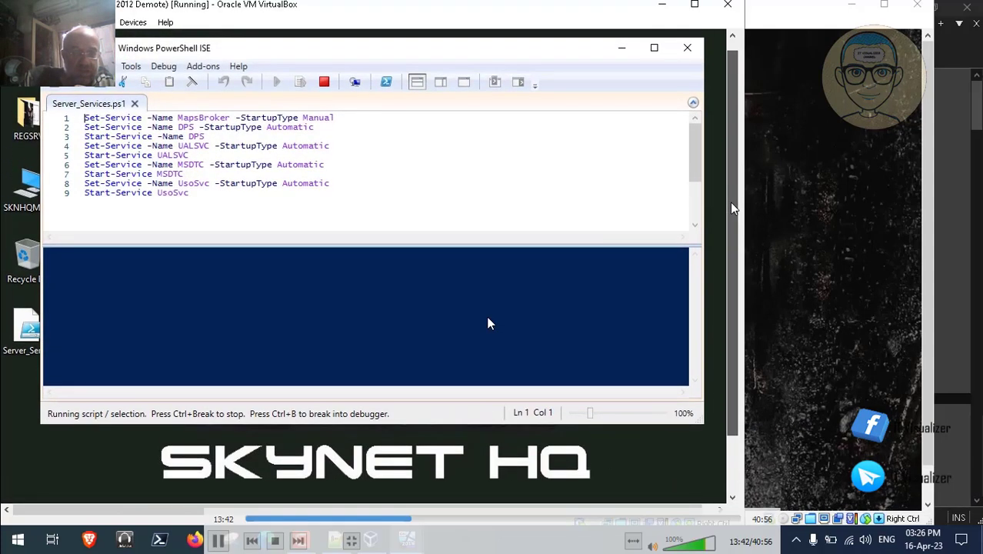
pyautogui.click(222, 541)
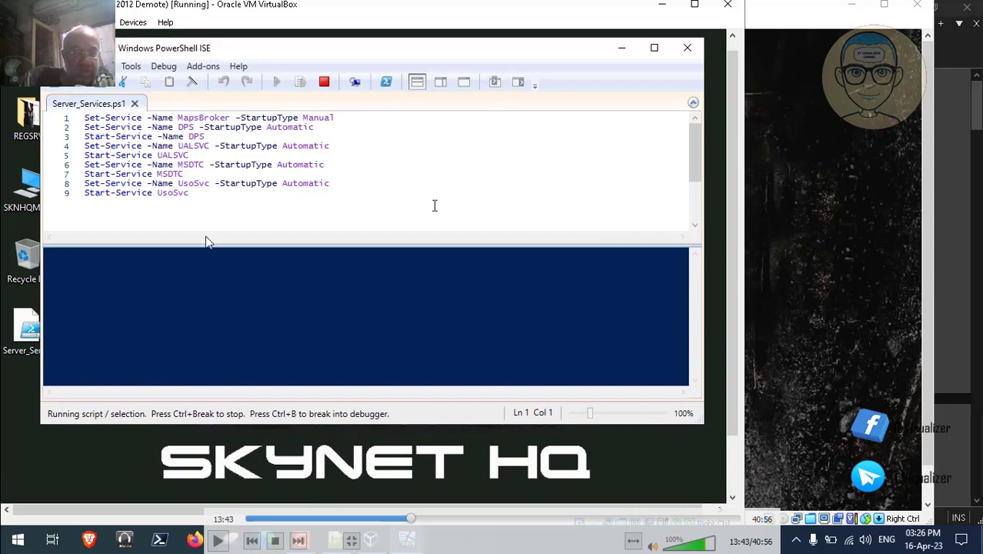
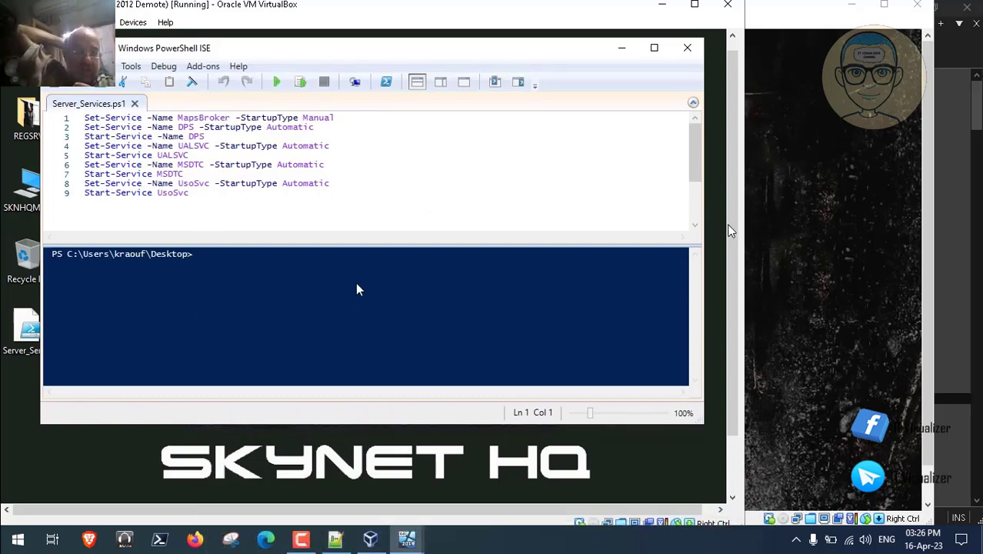
# Step: Launch Services from the guest's Administrative Tools folder, then close the folder
pyautogui.moveTo(731, 227); pyautogui.dragTo(730, 295)
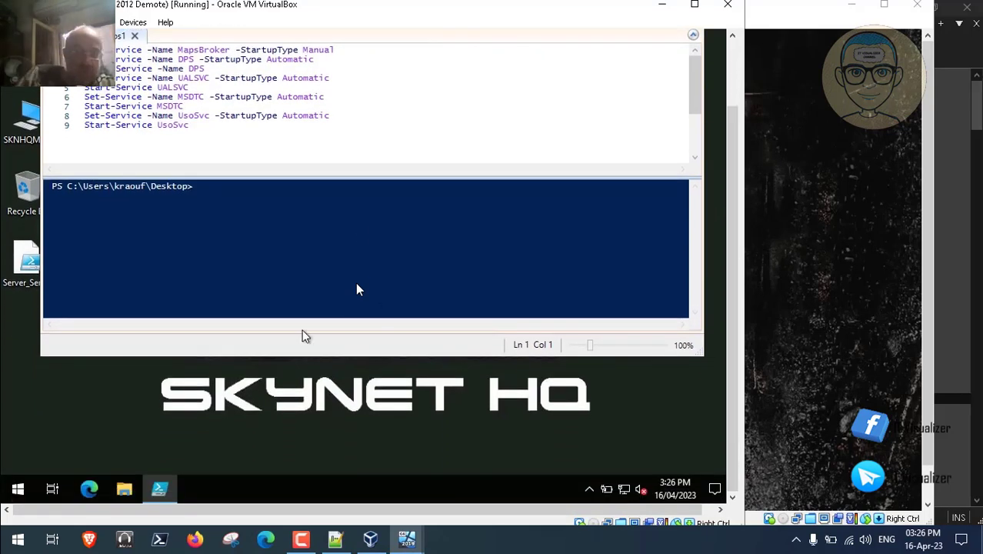
pyautogui.click(19, 489)
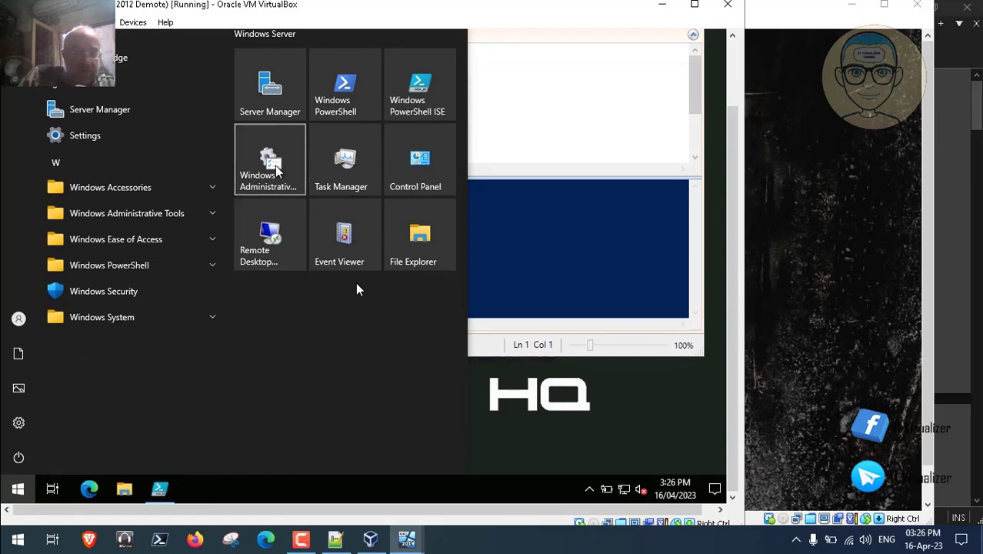
pyautogui.press('Escape')
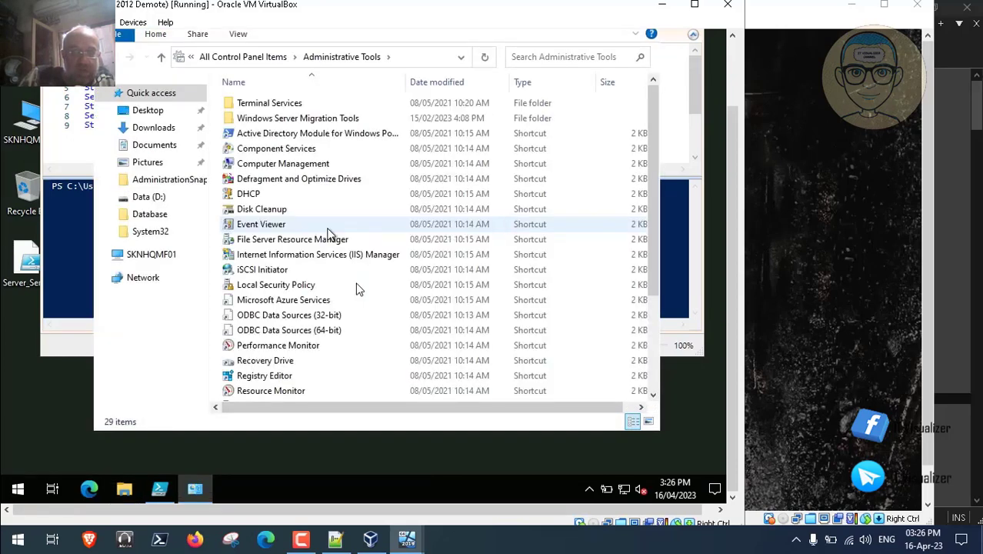
pyautogui.scroll(-3, 650, 385)
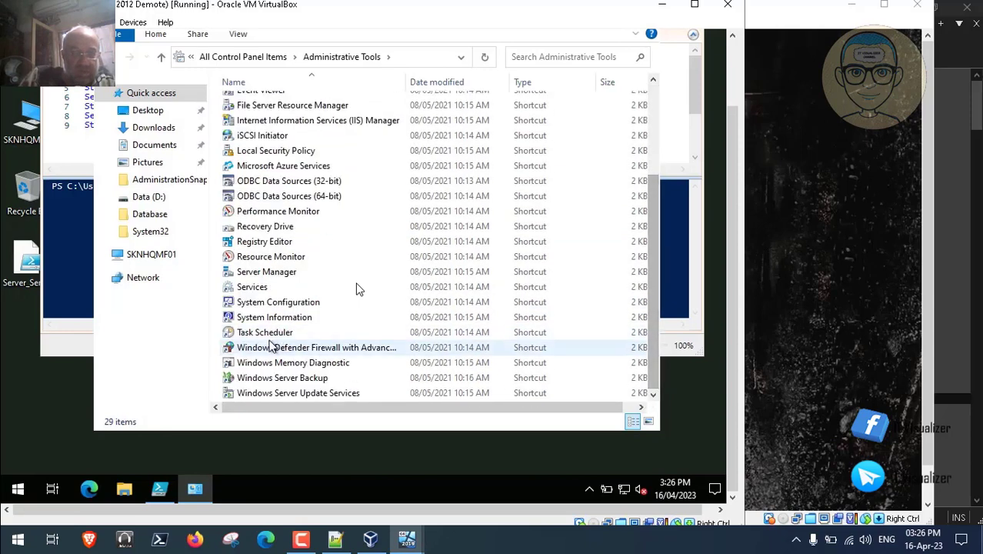
pyautogui.click(271, 290)
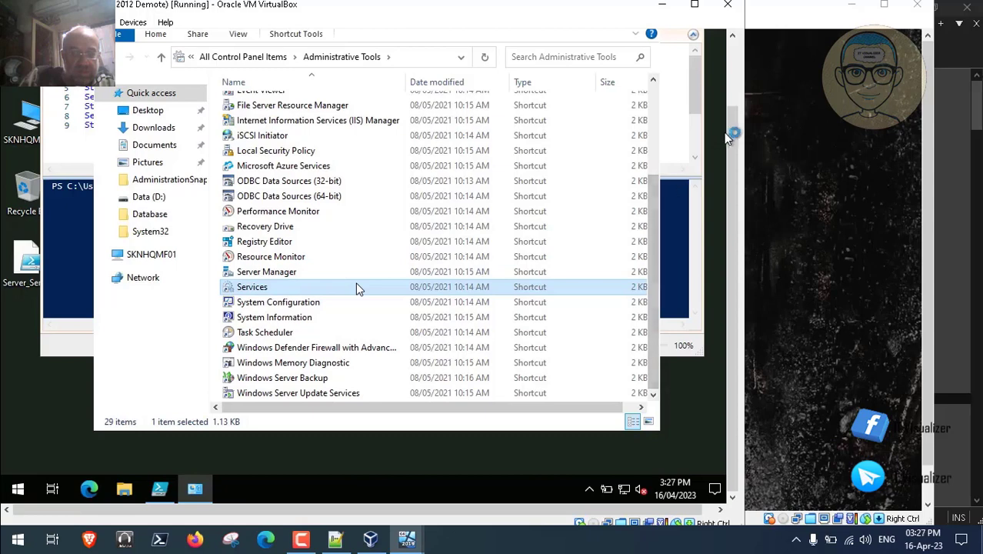
pyautogui.scroll(2, 734, 100)
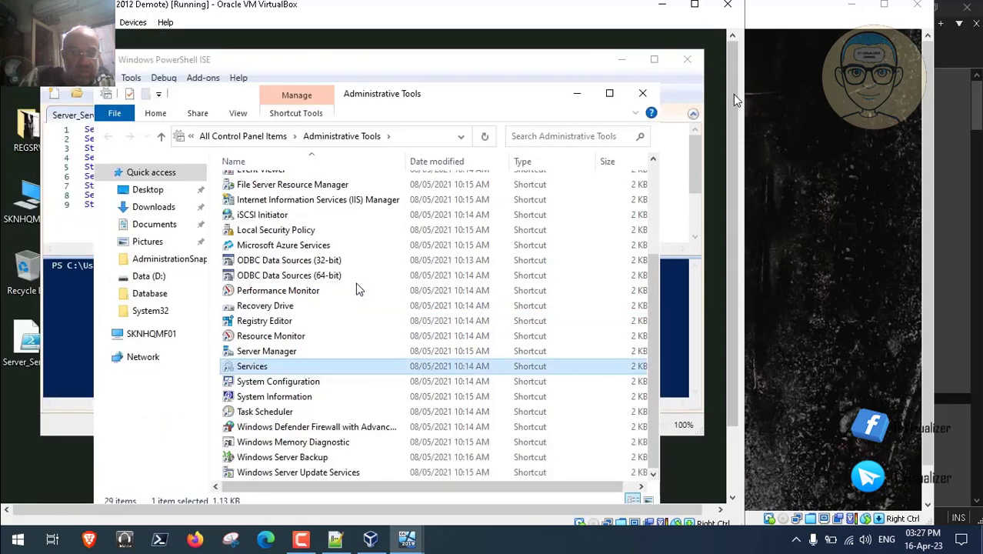
pyautogui.click(643, 94)
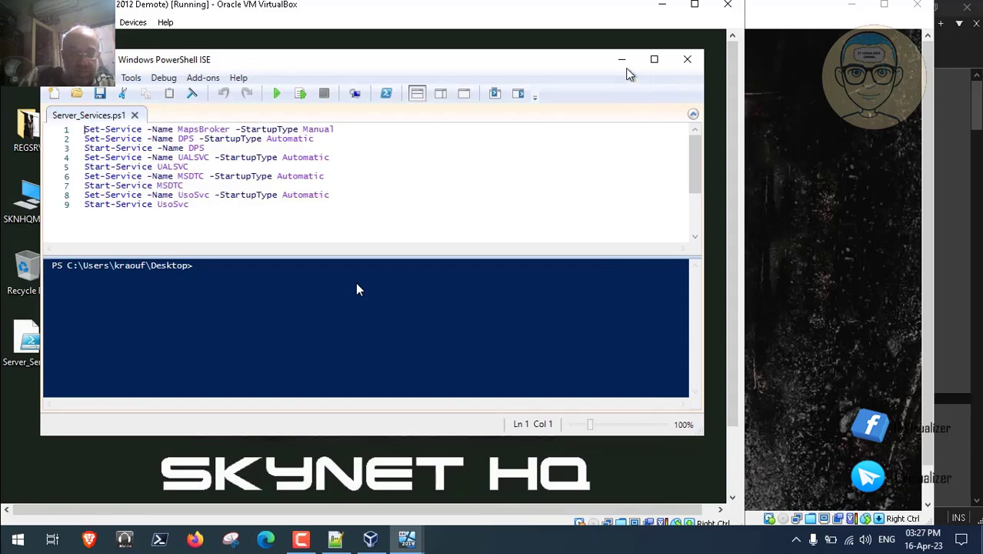
# Step: Minimize PowerShell ISE and bring the SKNHQMF01 virtual machine to the front
pyautogui.click(624, 63)
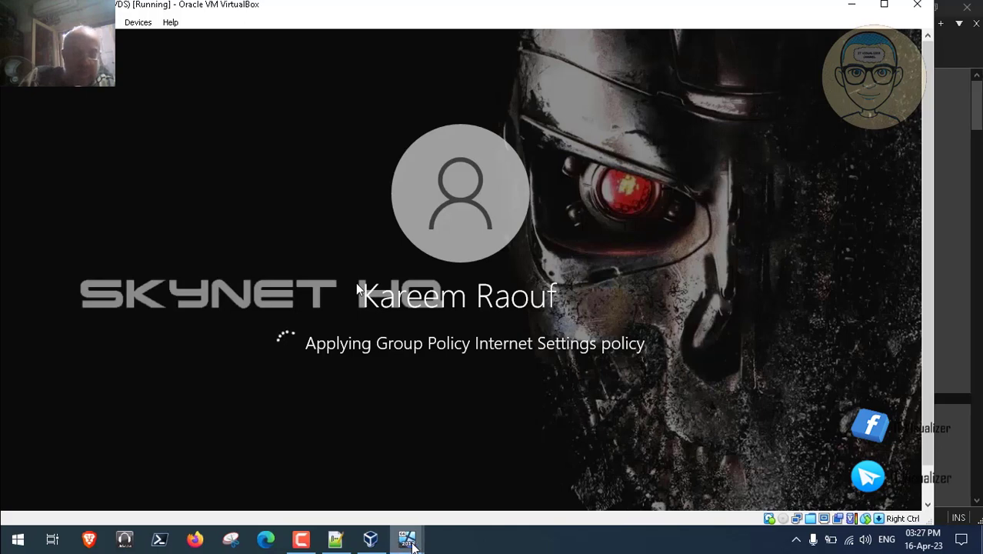
pyautogui.moveTo(404, 538)
pyautogui.click(461, 501)
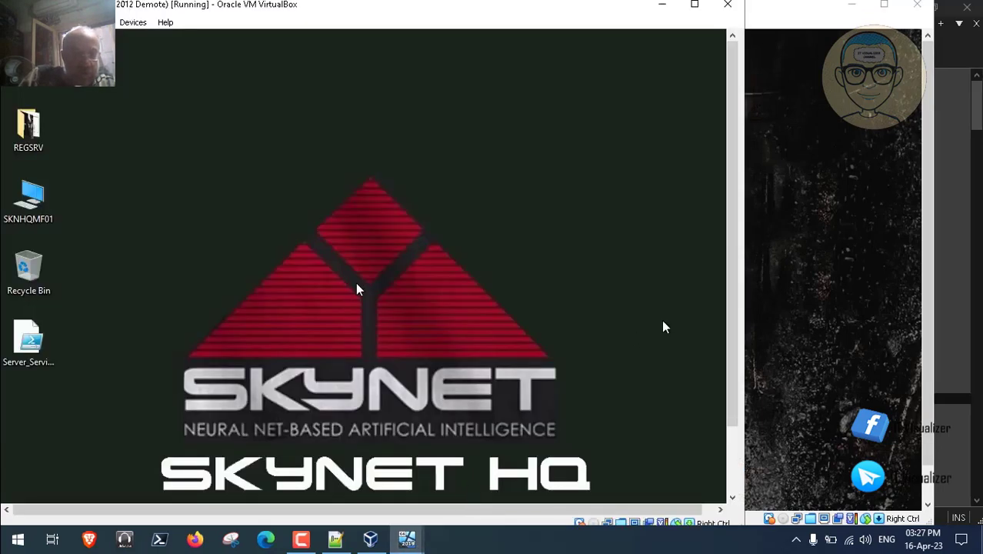
pyautogui.moveTo(721, 323); pyautogui.dragTo(731, 302)
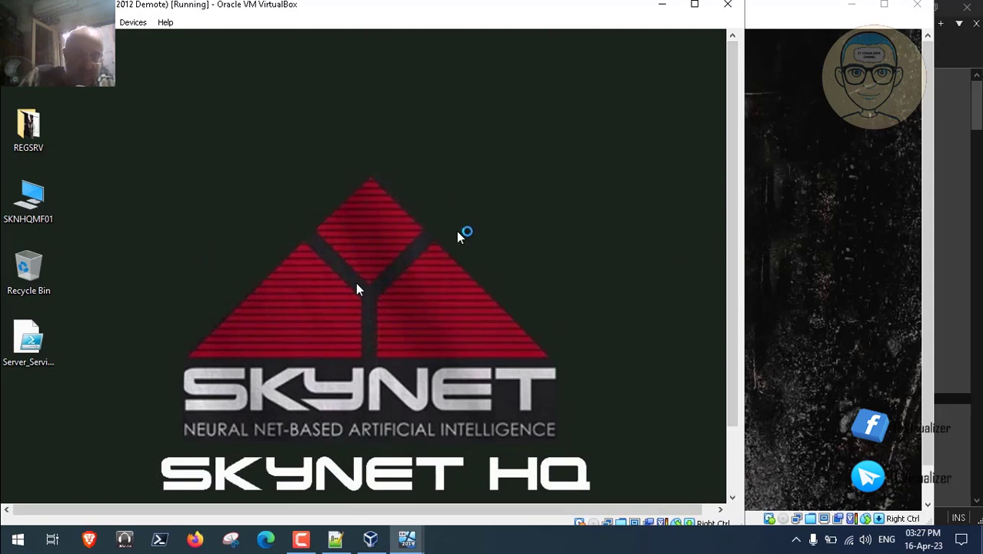
pyautogui.click(301, 539)
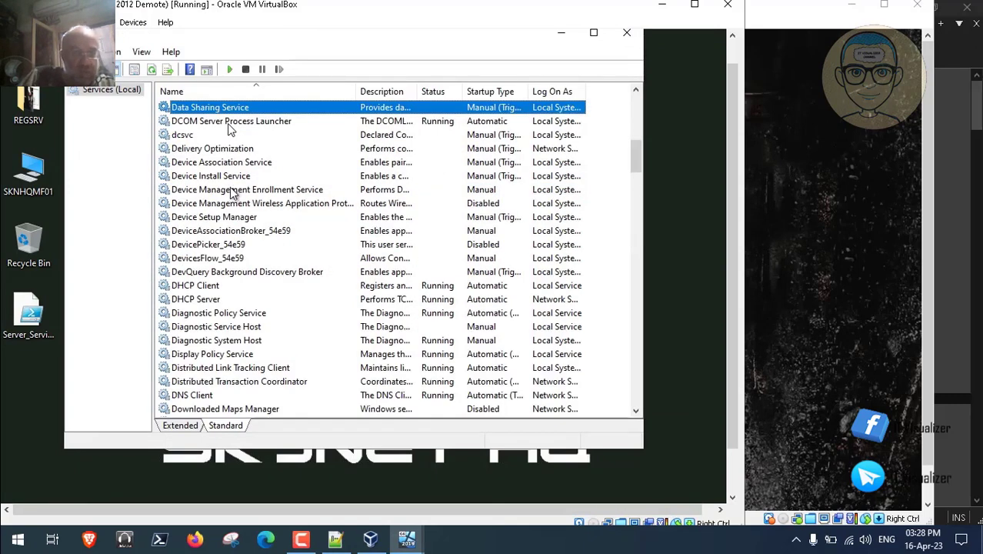
# Step: Restore PowerShell ISE with the nine-line Server_Services.ps1 script over the Services console
pyautogui.moveTo(225, 278)
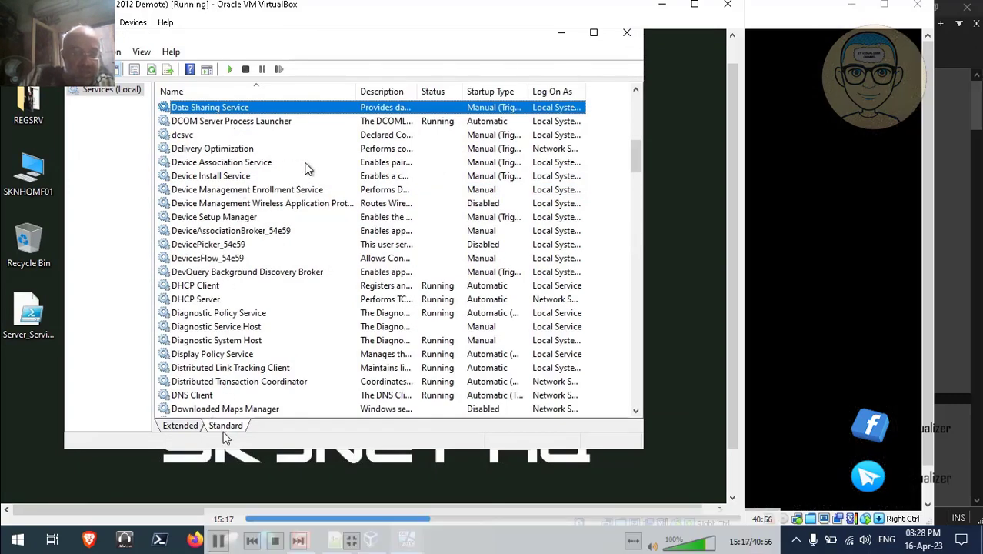
pyautogui.click(218, 540)
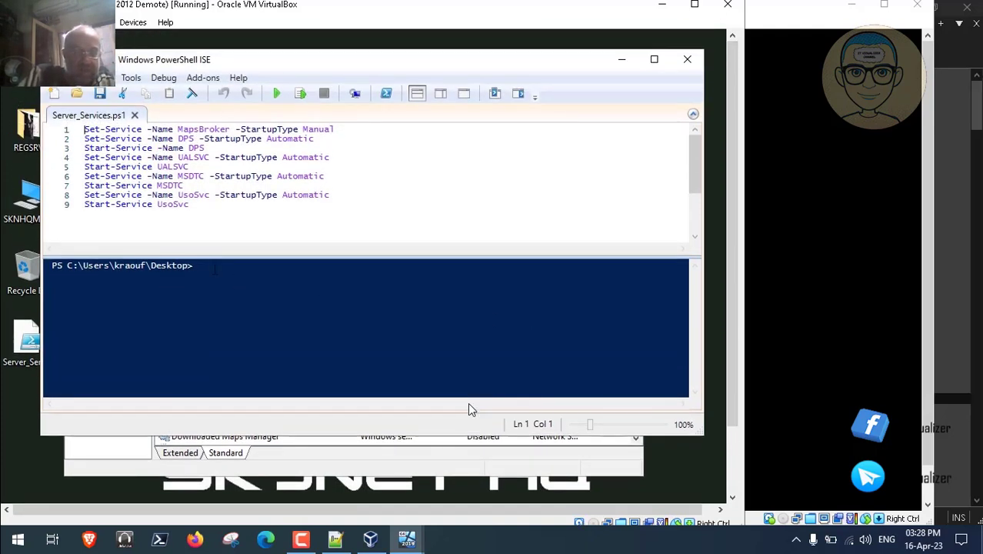
# Step: Copy the service name MapsBroker from line 1 of the script
pyautogui.hotkey('ctrl', 'd')
pyautogui.write('get-service |')
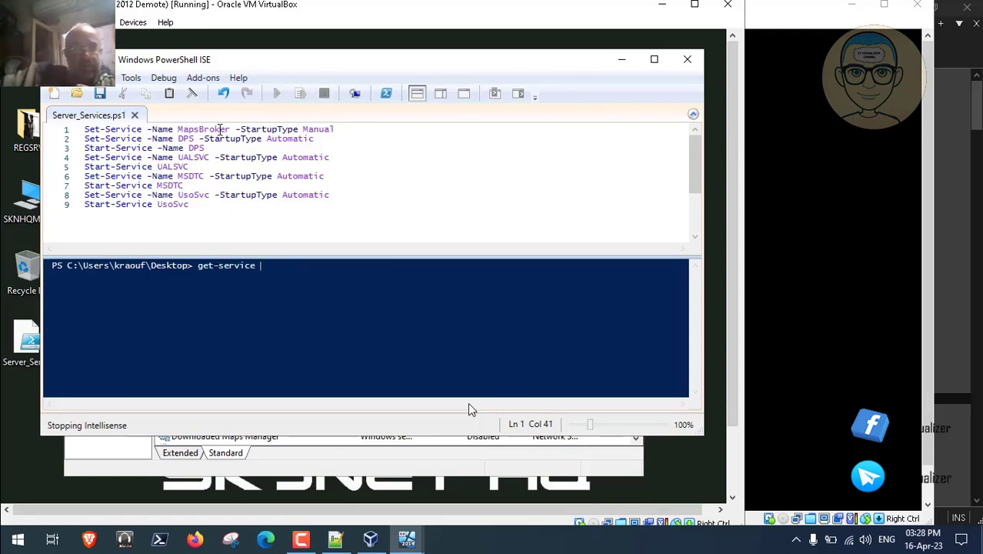
pyautogui.doubleClick(220, 129)
pyautogui.press('super+c')
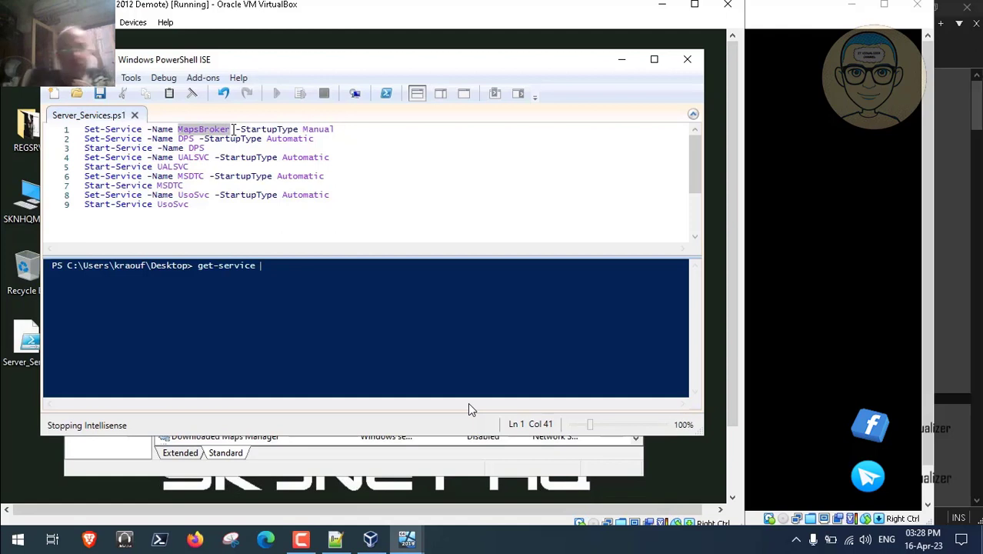
pyautogui.press('Escape')
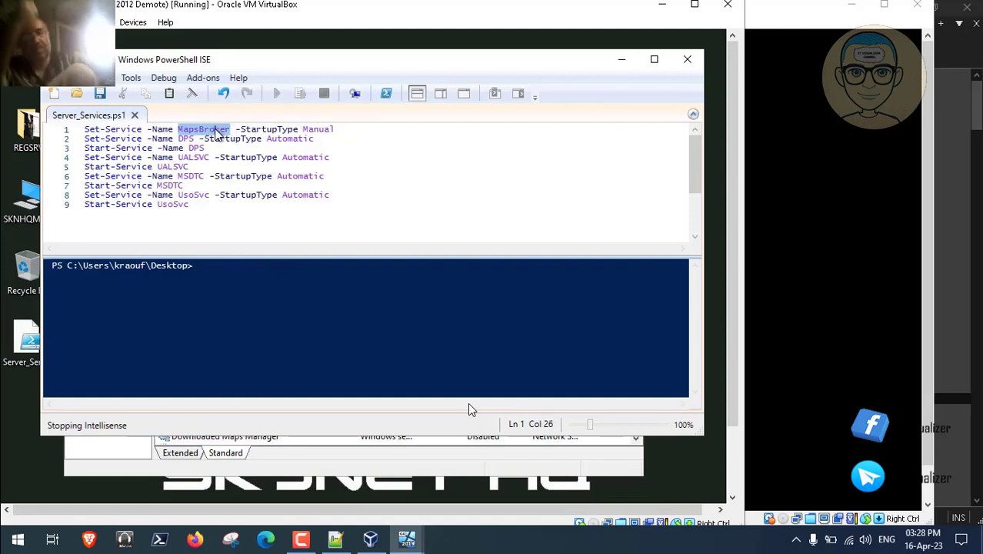
pyautogui.rightClick(217, 131)
pyautogui.click(247, 155)
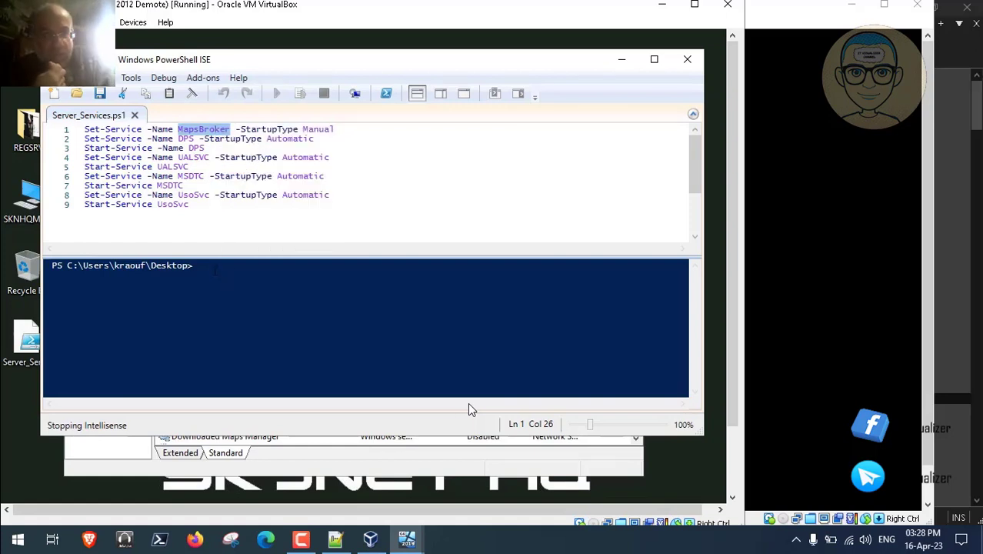
# Step: Run get-service MapsBroker, confirm Stopped as Downloaded Maps Manager, then minimize ISE
pyautogui.hotkey('ctrl', 'd')
pyautogui.write('get-')
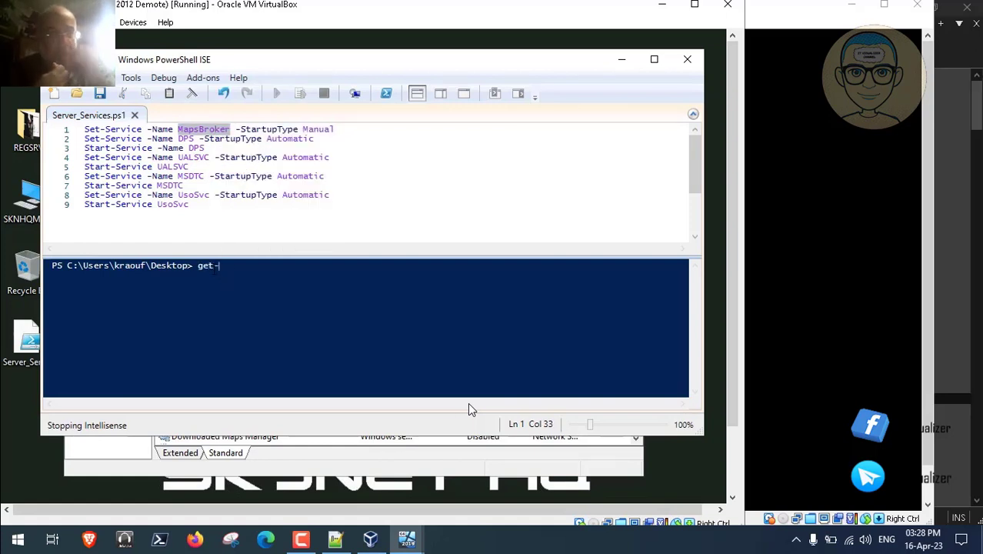
pyautogui.write('service')
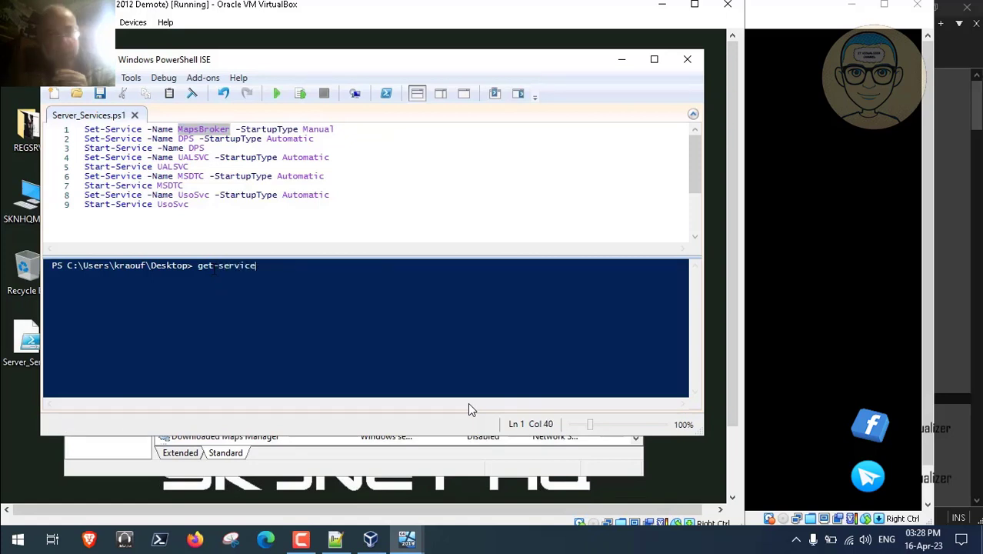
pyautogui.rightClick(262, 267)
pyautogui.click(301, 307)
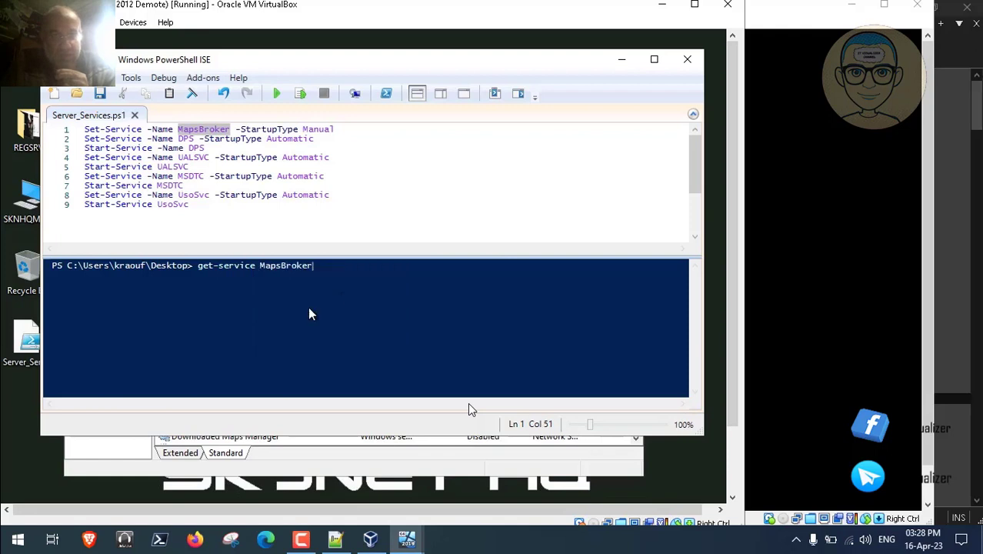
pyautogui.press('Return')
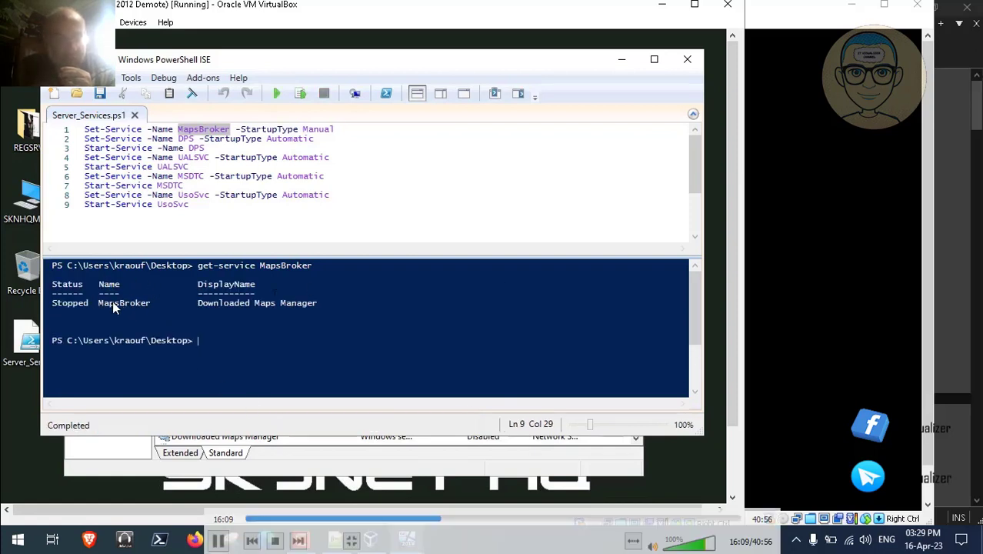
pyautogui.moveTo(198, 302); pyautogui.dragTo(316, 303)
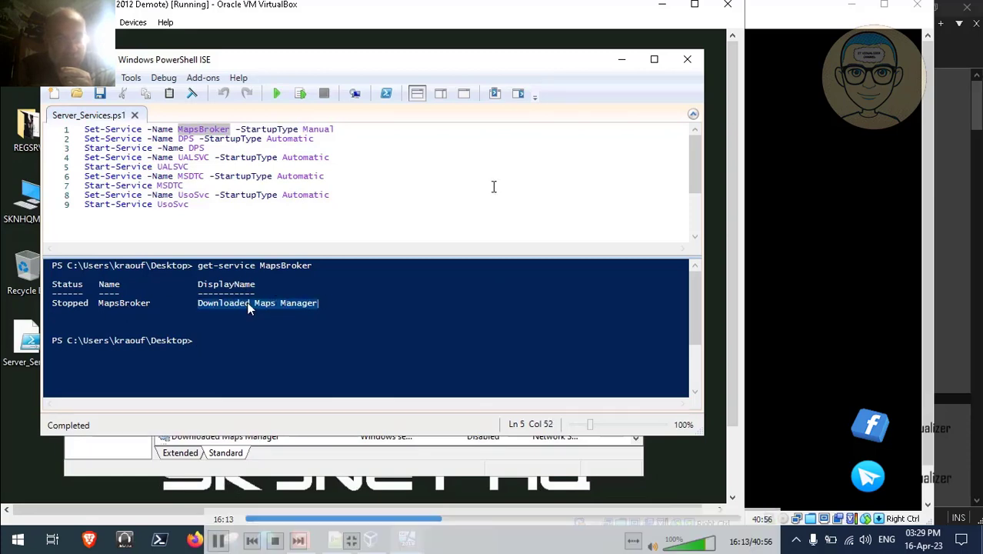
pyautogui.click(621, 59)
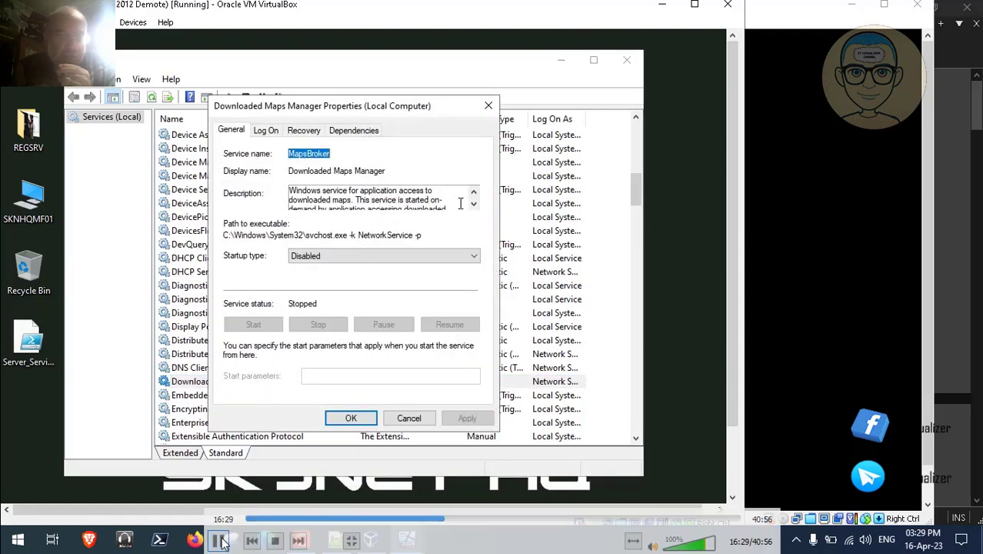
# Step: Open Downloaded Maps Manager properties, showing startup Disabled and status Stopped
pyautogui.click(366, 264)
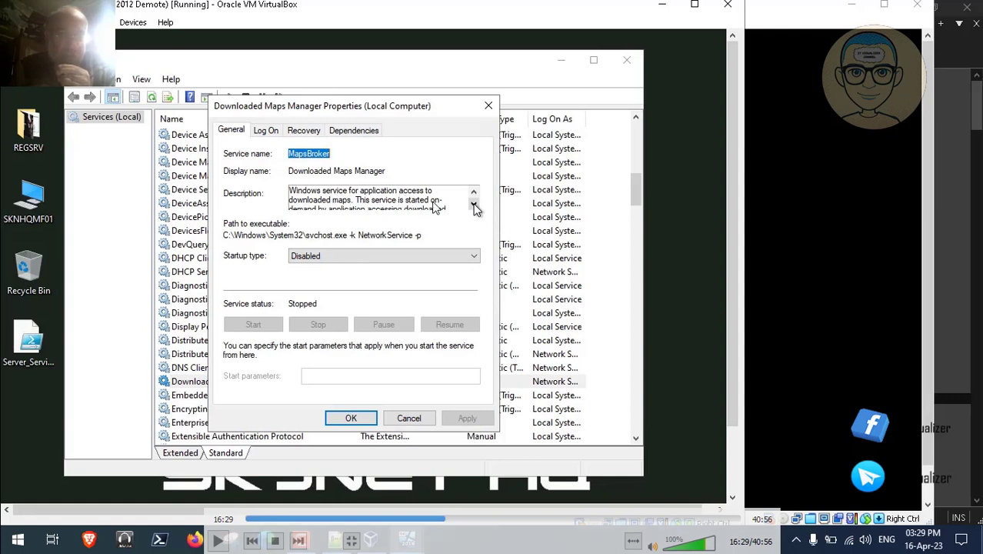
pyautogui.click(221, 542)
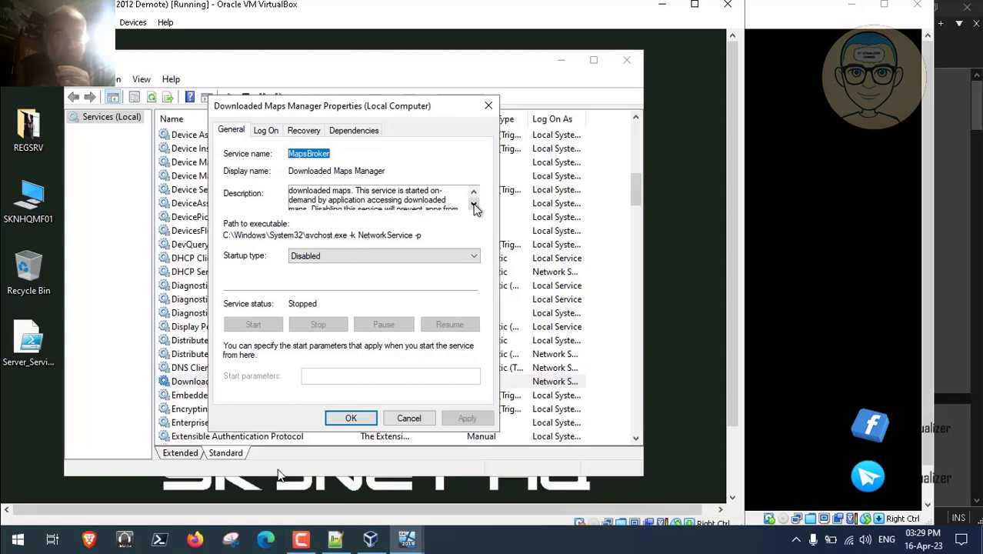
pyautogui.doubleClick(371, 175)
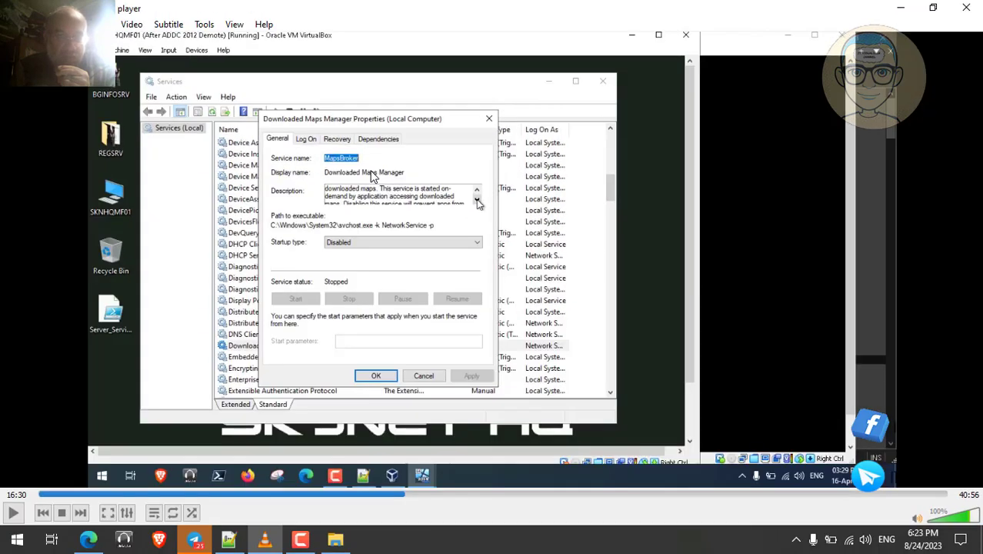
# Step: Minimize Edge and return the tutorial video to full-screen playback
pyautogui.click(88, 540)
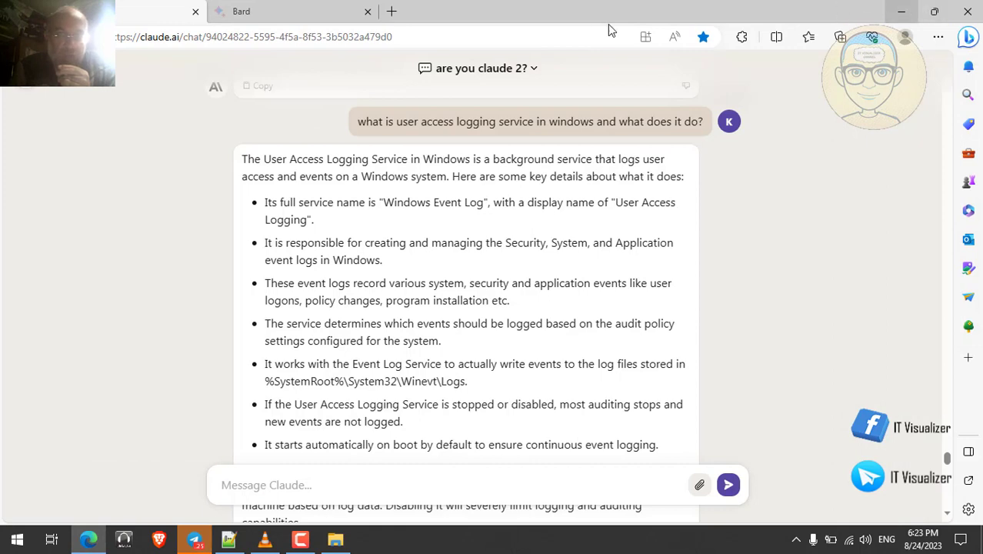
pyautogui.click(325, 12)
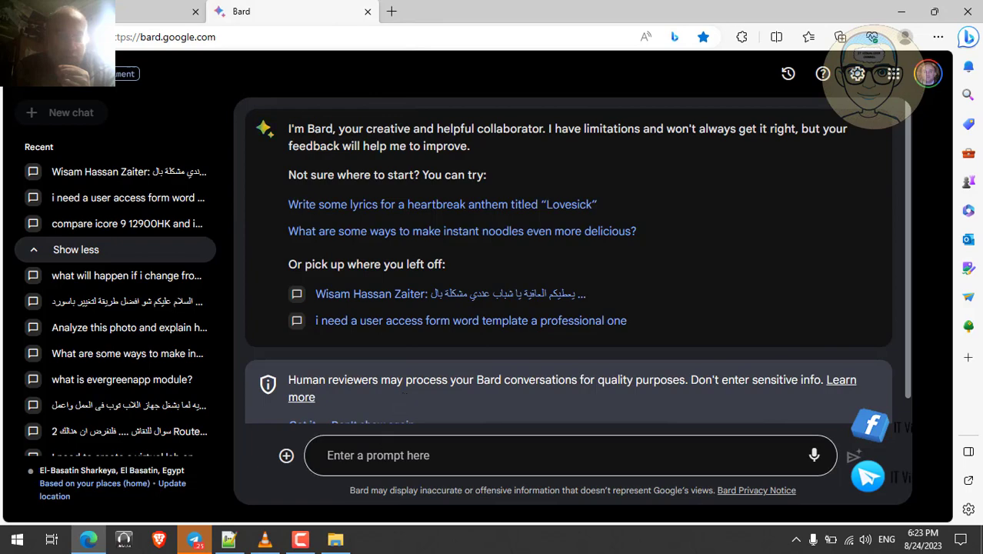
pyautogui.click(903, 11)
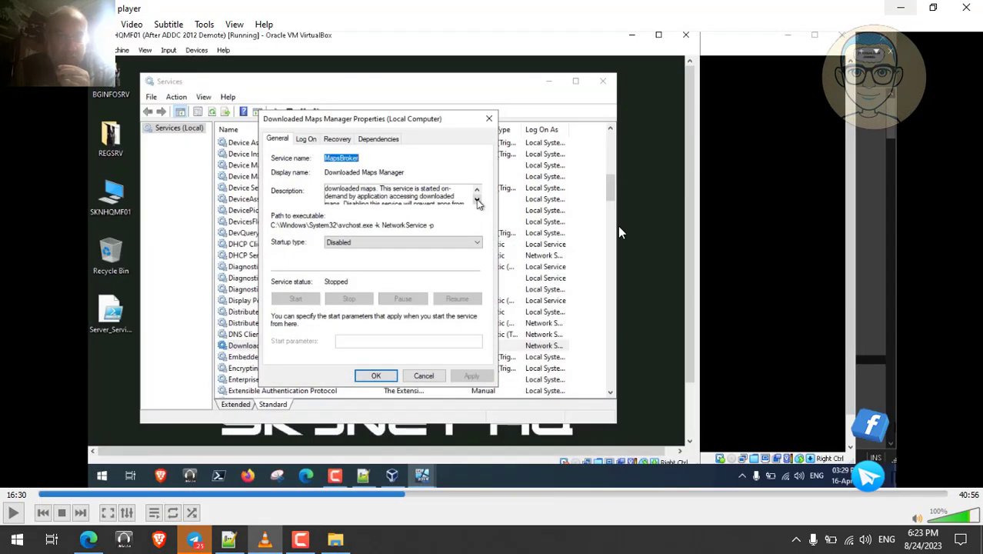
pyautogui.doubleClick(391, 254)
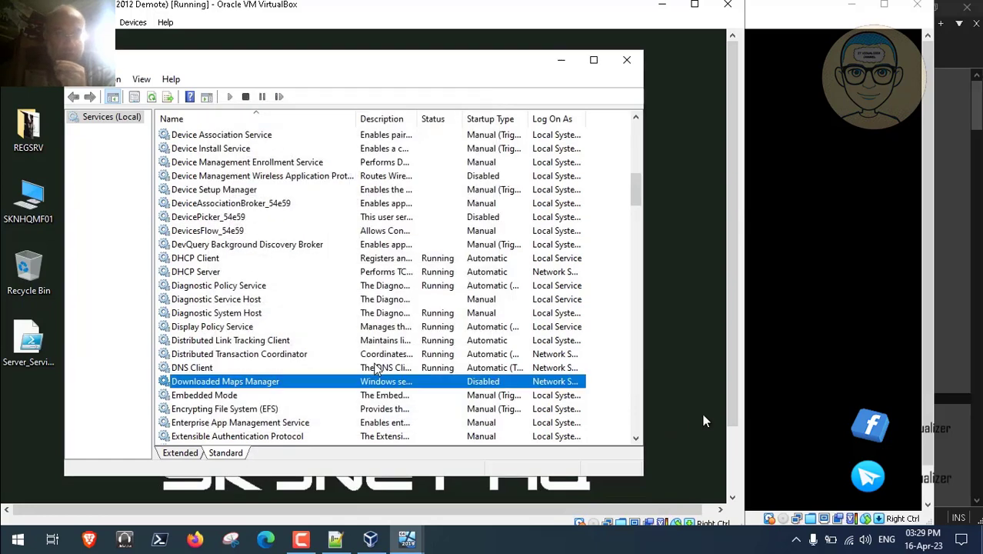
# Step: Change the recalled command to get-service DPS, confirming Diagnostic Policy Service is Running
pyautogui.moveTo(727, 404); pyautogui.dragTo(727, 469)
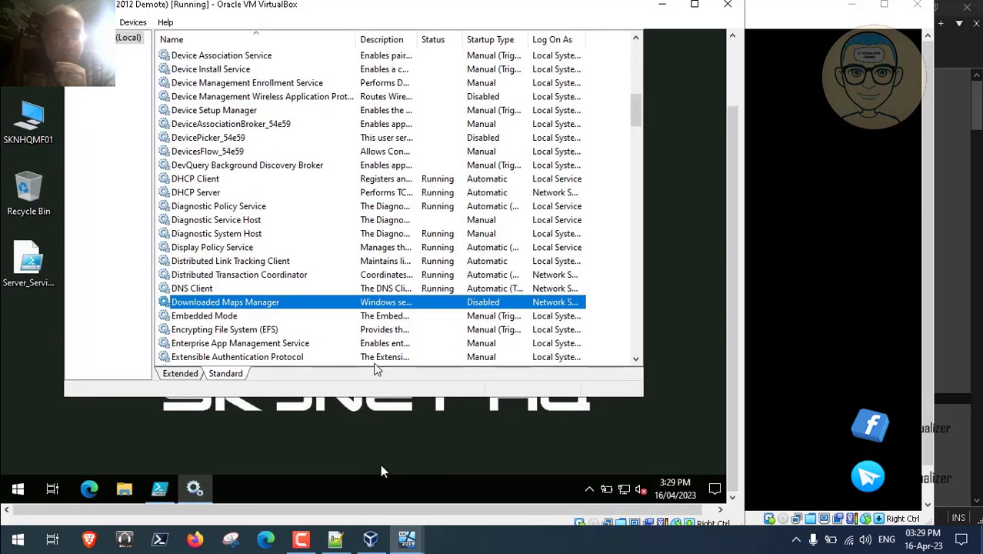
pyautogui.click(159, 489)
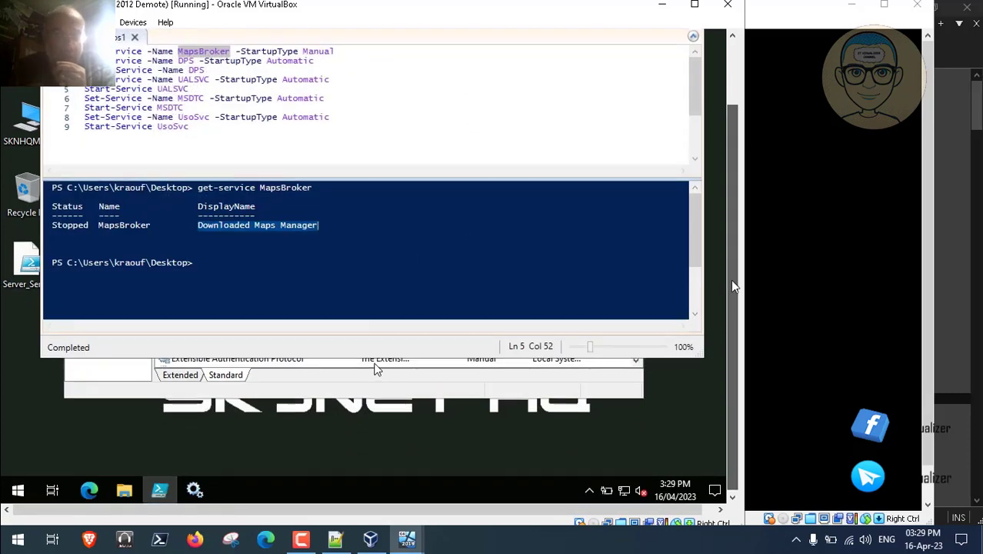
pyautogui.scroll(3, 731, 280)
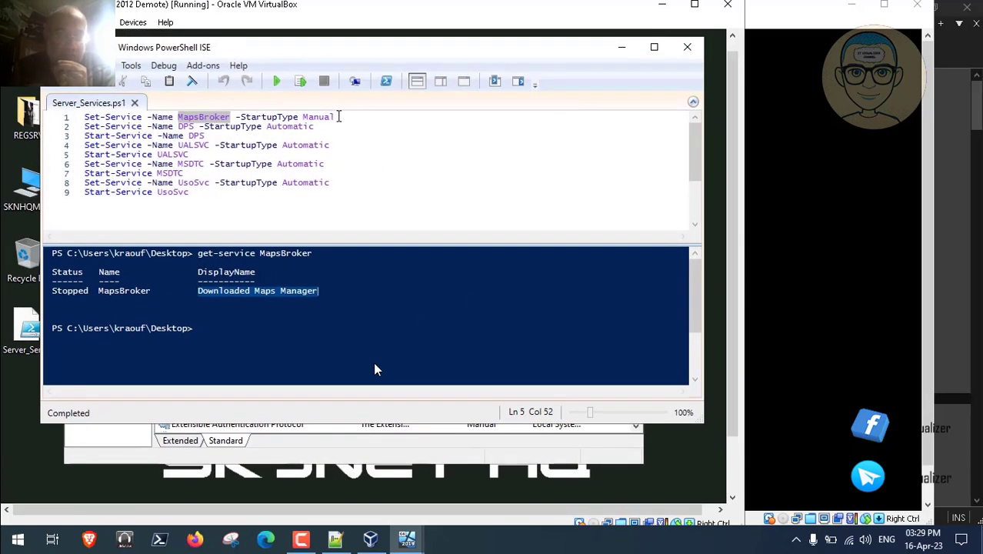
pyautogui.moveTo(335, 116); pyautogui.dragTo(305, 116)
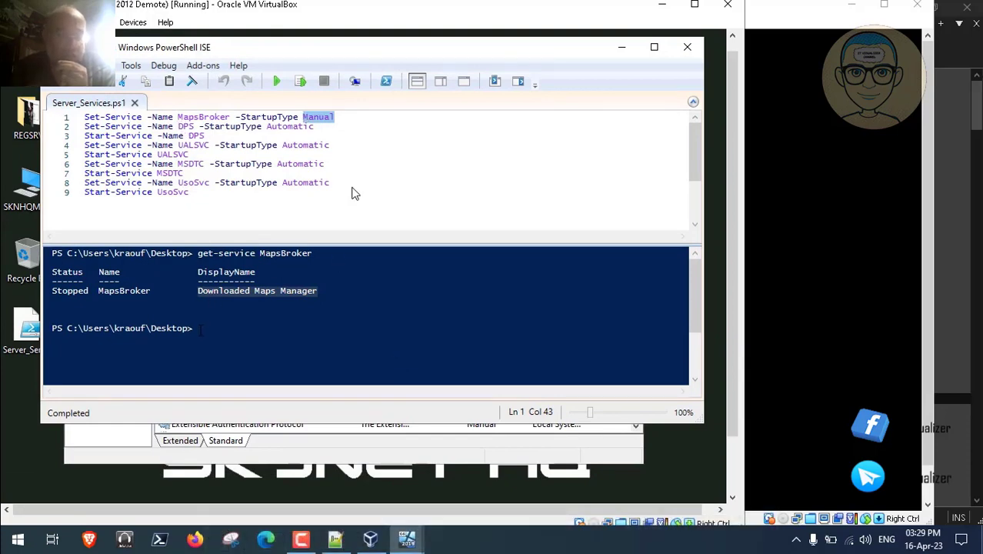
pyautogui.hotkey('ctrl', 'd')
pyautogui.press('Up')
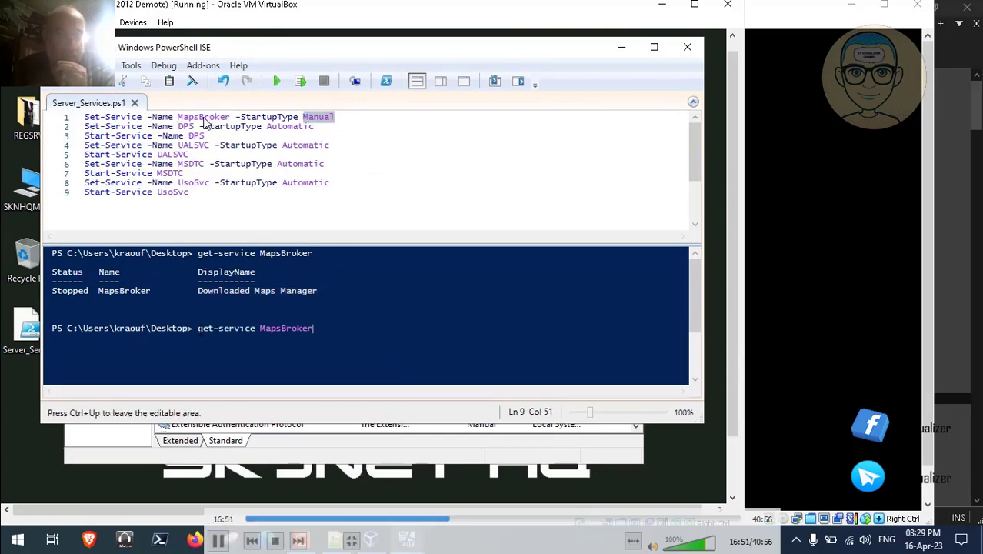
pyautogui.press('BackSpace')
pyautogui.press('BackSpace')
pyautogui.press('BackSpace')
pyautogui.press('BackSpace')
pyautogui.press('BackSpace')
pyautogui.press('BackSpace')
pyautogui.press('BackSpace')
pyautogui.press('BackSpace')
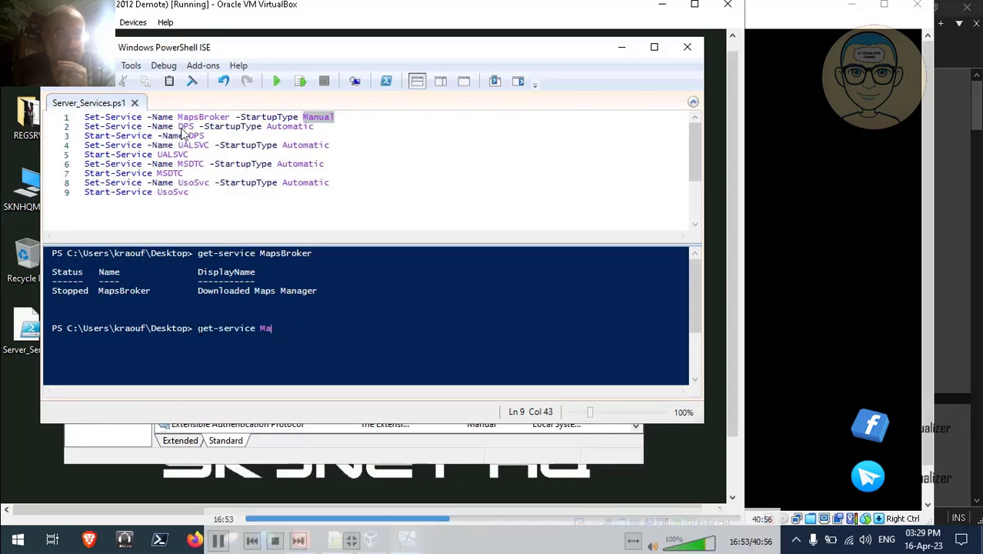
pyautogui.press('BackSpace')
pyautogui.press('BackSpace')
pyautogui.write('DPS')
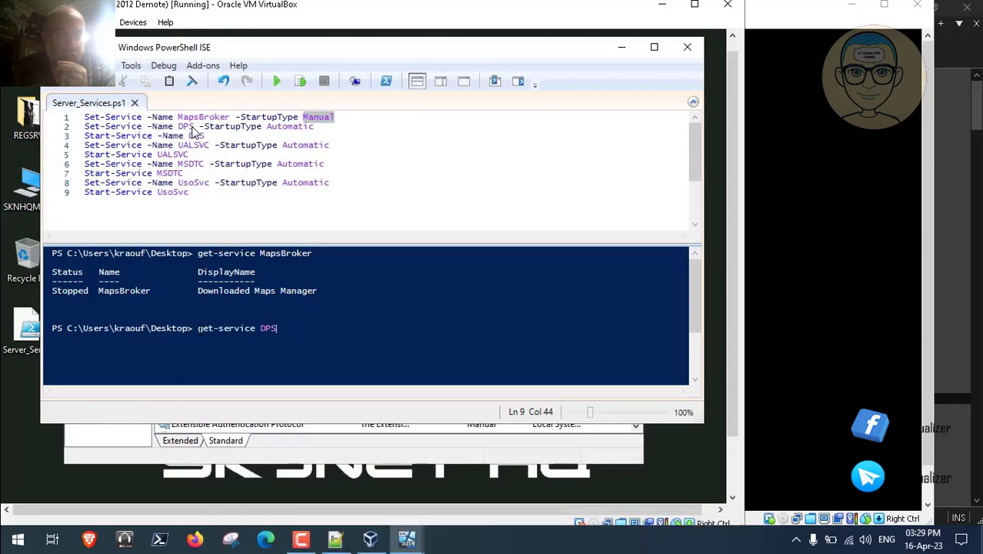
pyautogui.press('Return')
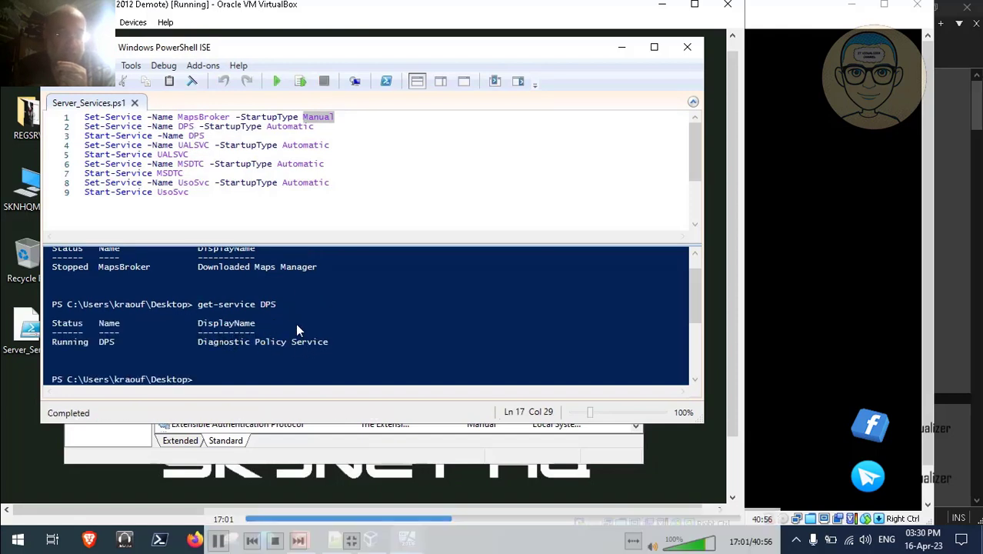
pyautogui.moveTo(198, 342); pyautogui.dragTo(266, 343)
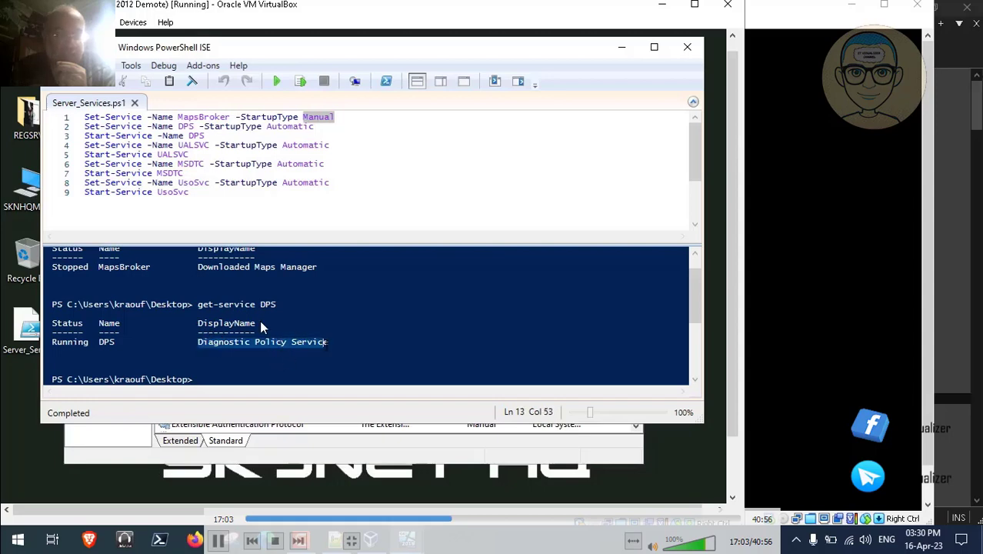
pyautogui.click(622, 48)
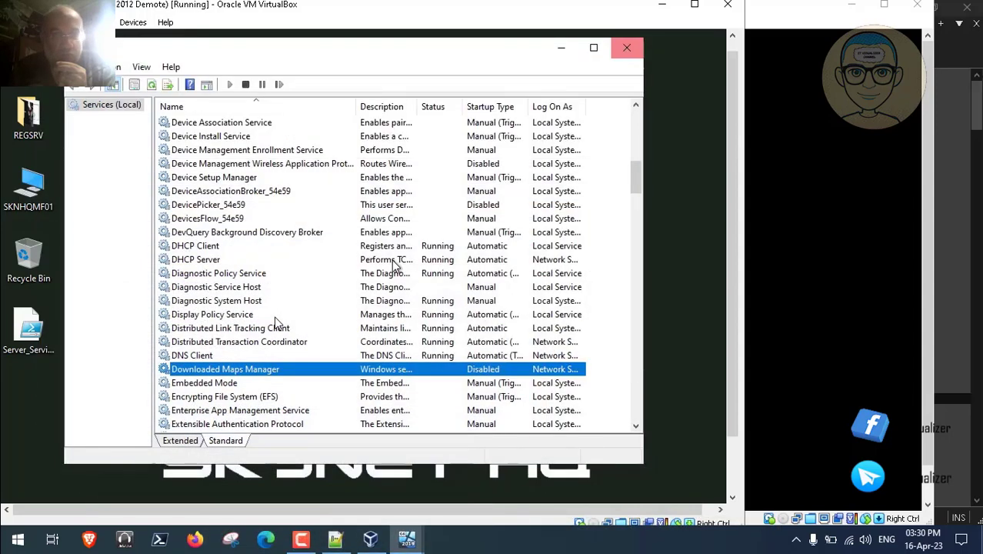
pyautogui.click(222, 274)
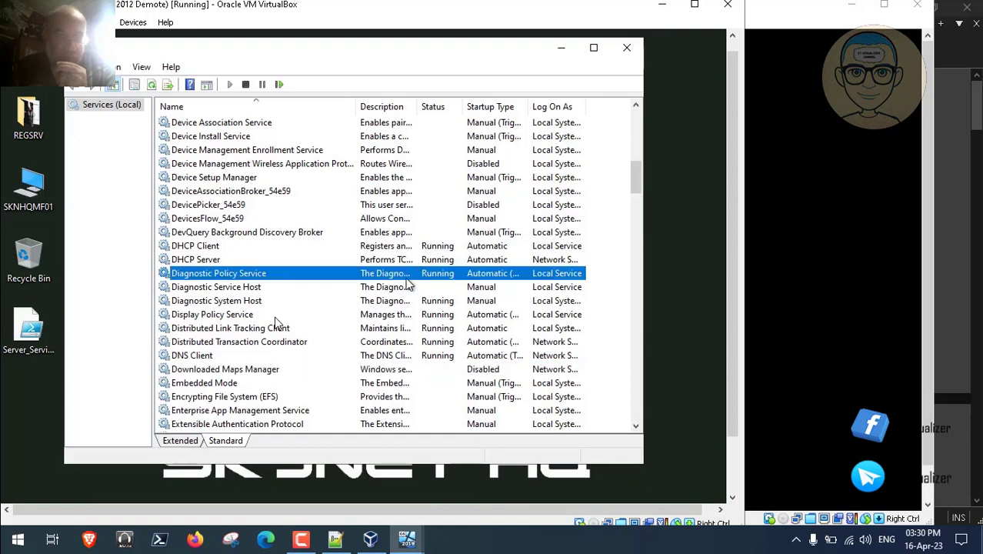
pyautogui.doubleClick(297, 276)
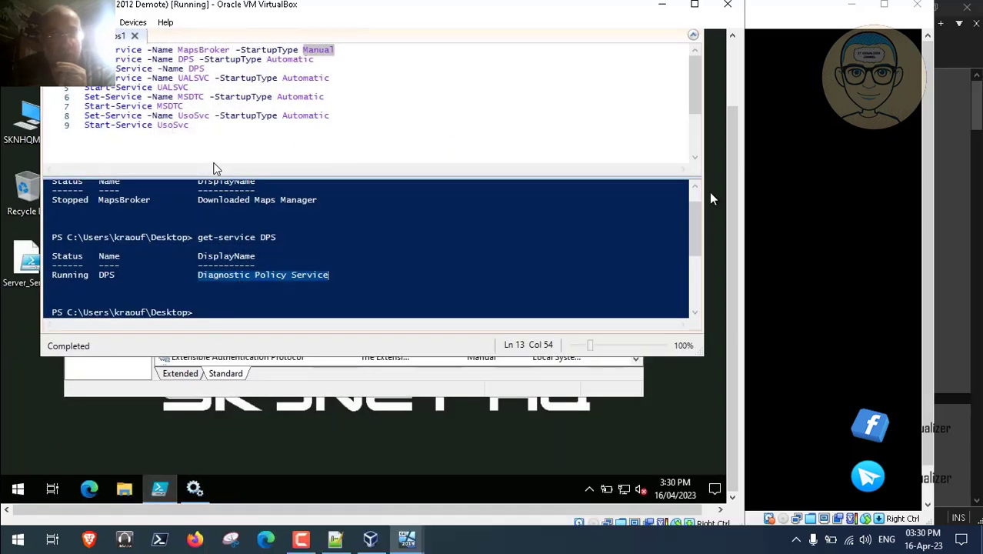
# Step: Show User Access Logging Service (UALSVC) properties: Automatic (Delayed Start), Running
pyautogui.moveTo(728, 213); pyautogui.dragTo(730, 180)
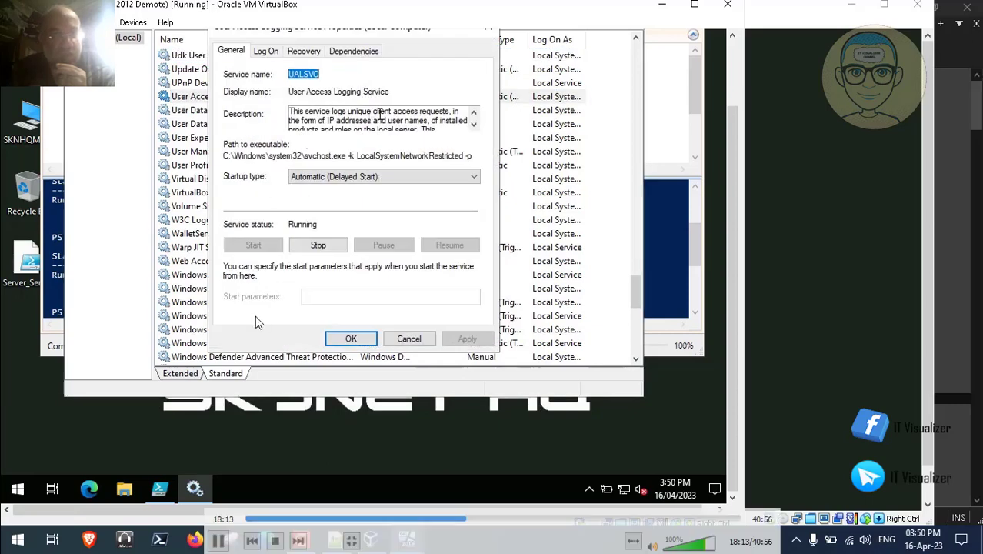
# Step: Pause and resume the tutorial, stop it at 18:41, and exit full-screen
pyautogui.click(218, 540)
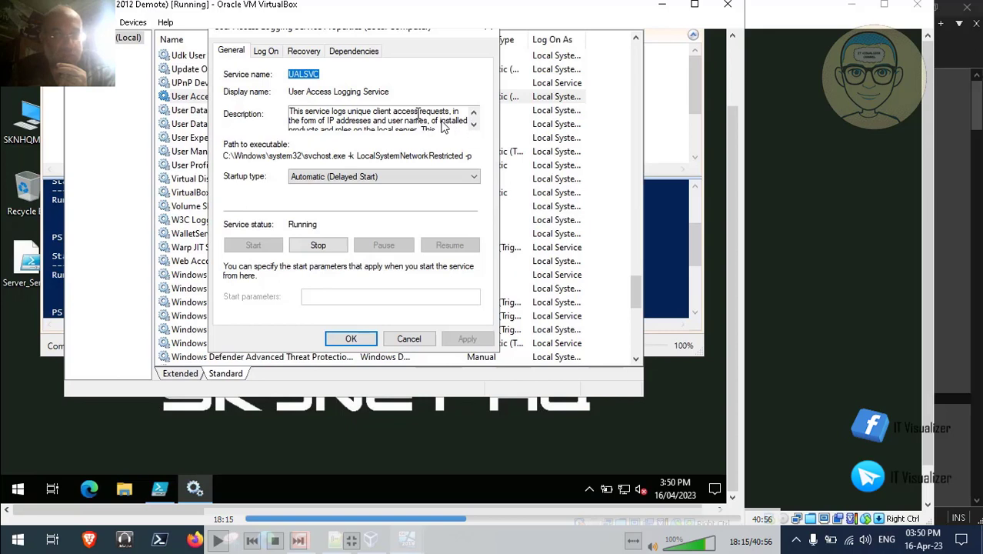
pyautogui.click(218, 541)
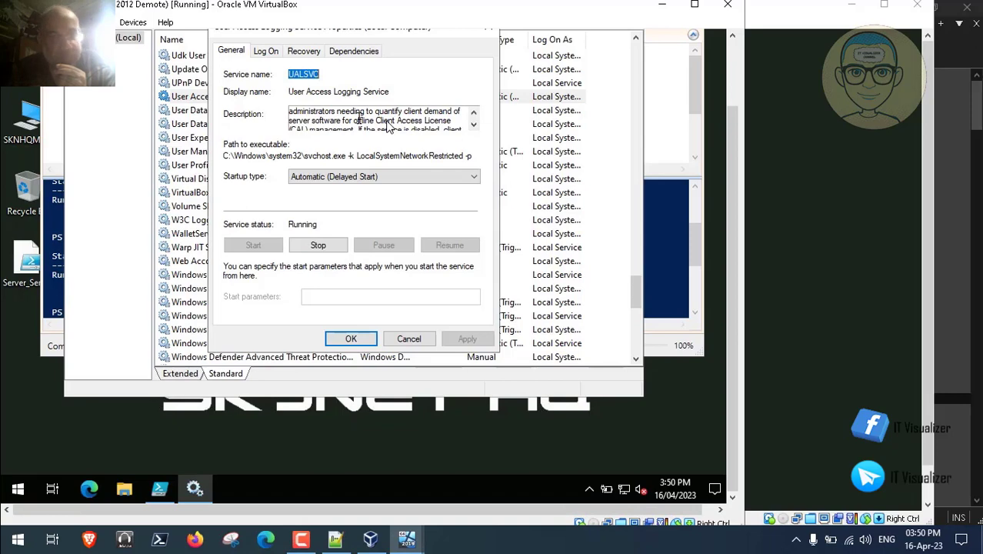
pyautogui.moveTo(245, 449)
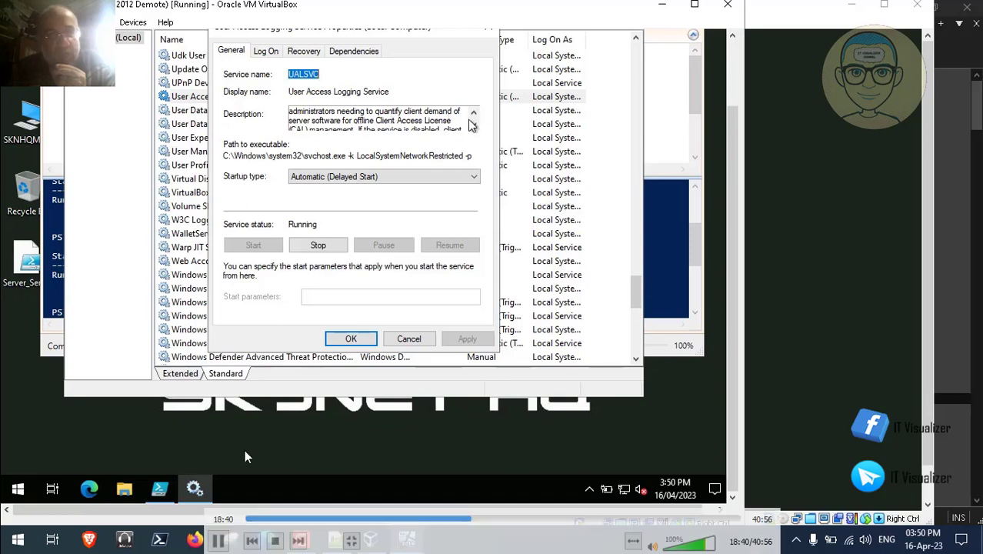
pyautogui.click(219, 542)
pyautogui.press('Escape')
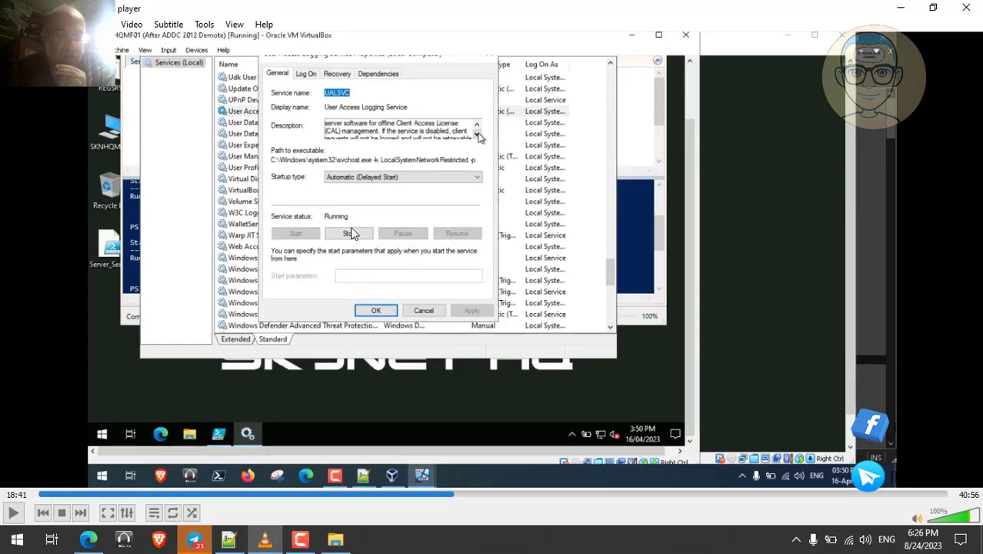
# Step: Switch to Edge and show the claude.ai tab explaining User Access Logging Service
pyautogui.click(89, 539)
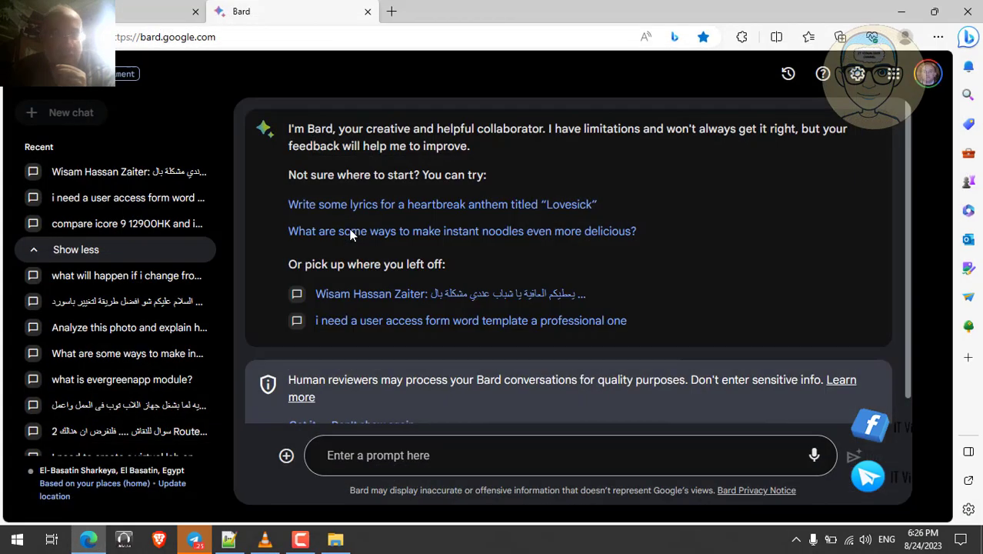
pyautogui.click(146, 12)
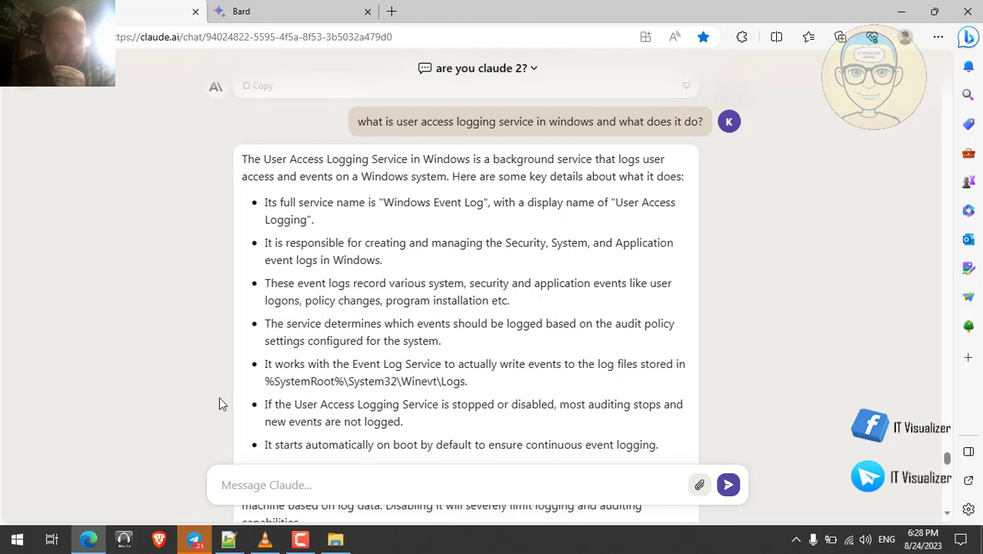
# Step: Scroll through Claude's explanation of the Diagnostic Policy Service (DPS)
pyautogui.scroll(-2, 175, 396)
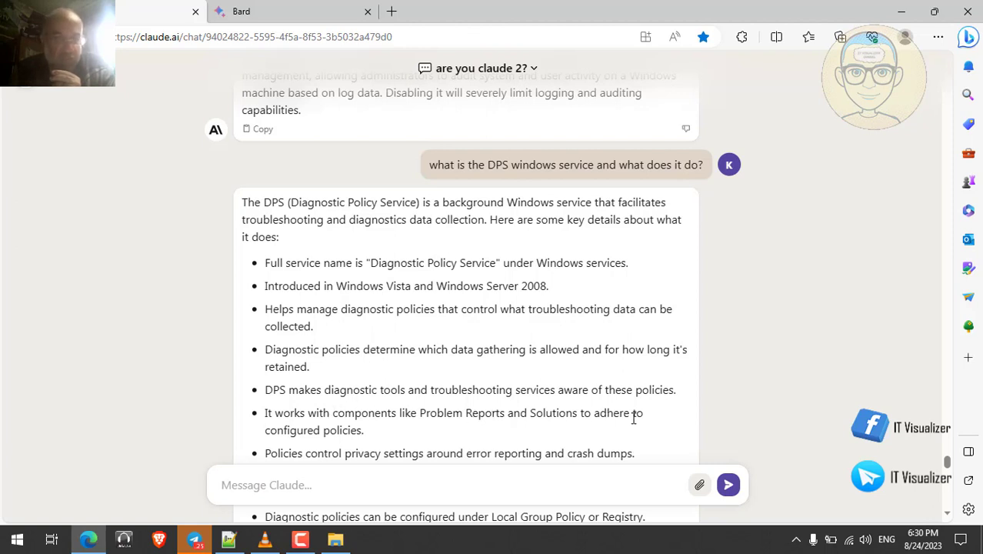
# Step: Read through Claude's DPS and MSDTC explanations, then return to the tutorial video paused at 18:41
pyautogui.scroll(-1, 206, 379)
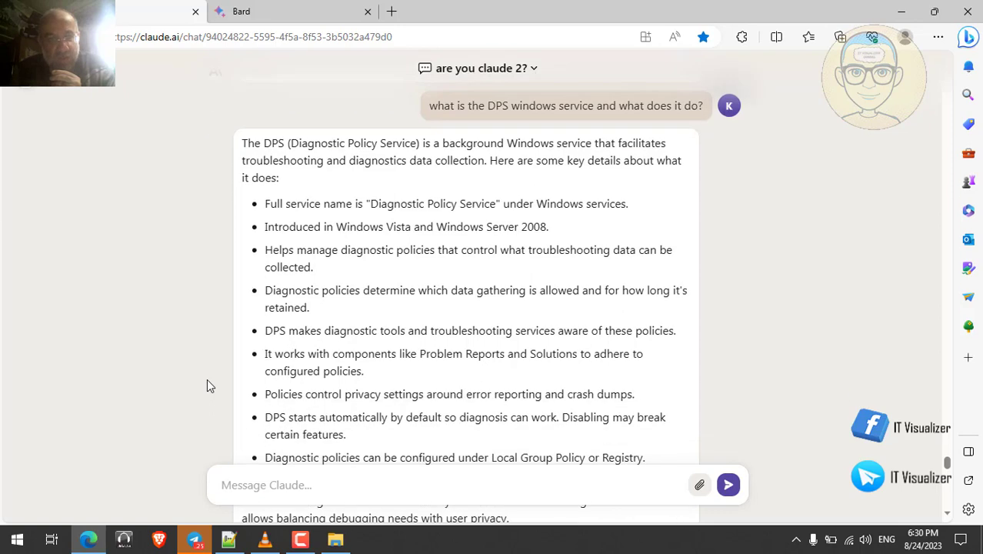
pyautogui.scroll(-2, 207, 379)
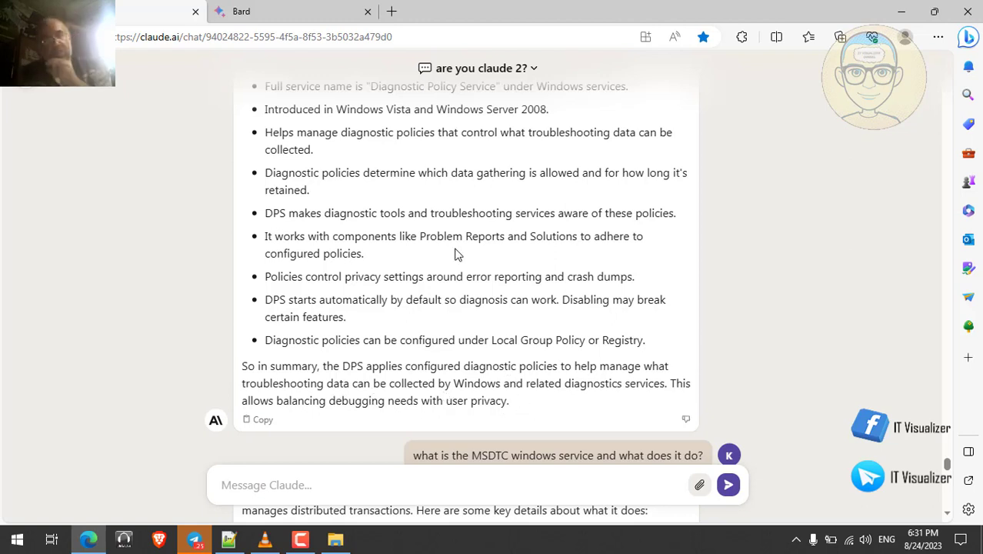
pyautogui.scroll(-1, 455, 253)
pyautogui.scroll(-3, 455, 254)
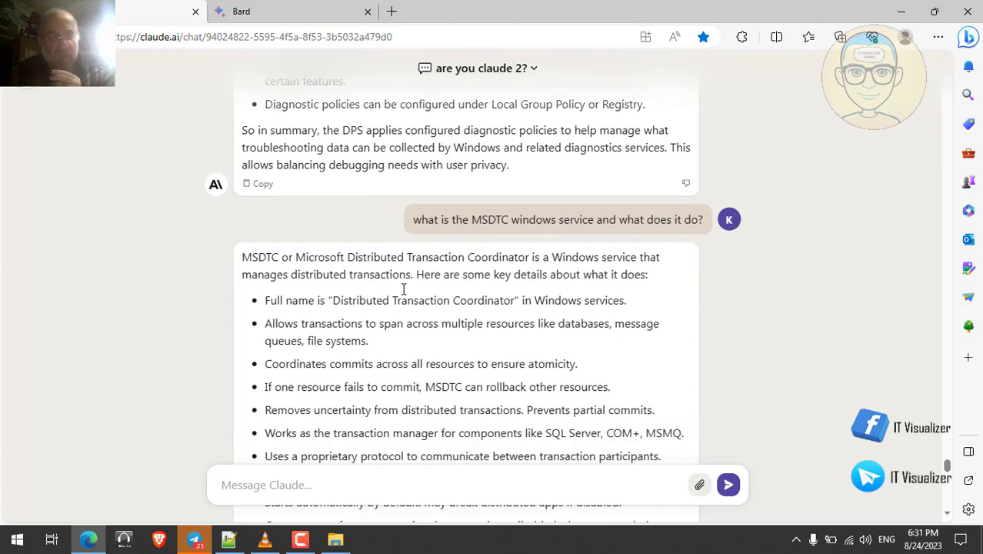
pyautogui.click(260, 538)
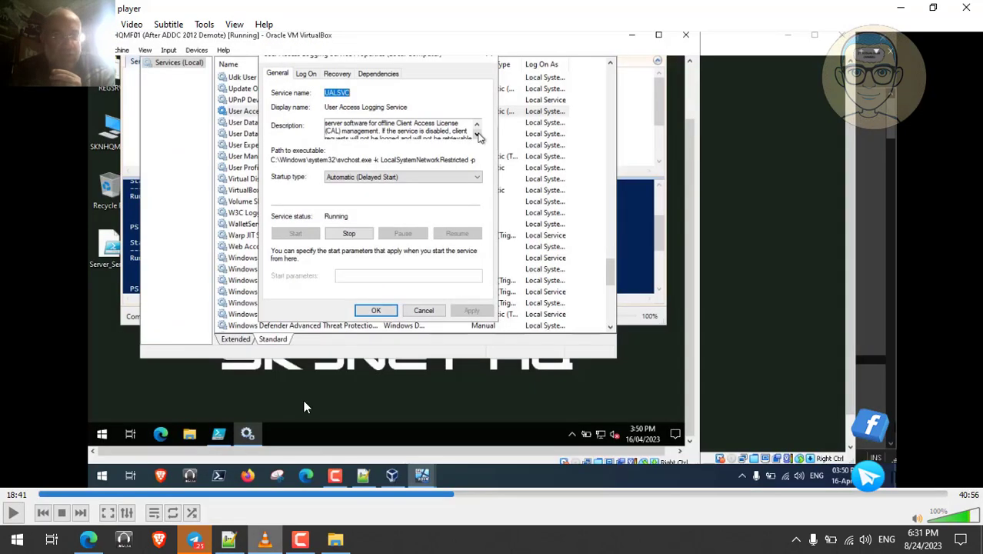
# Step: Resume the tutorial video and play it full screen
pyautogui.press('space')
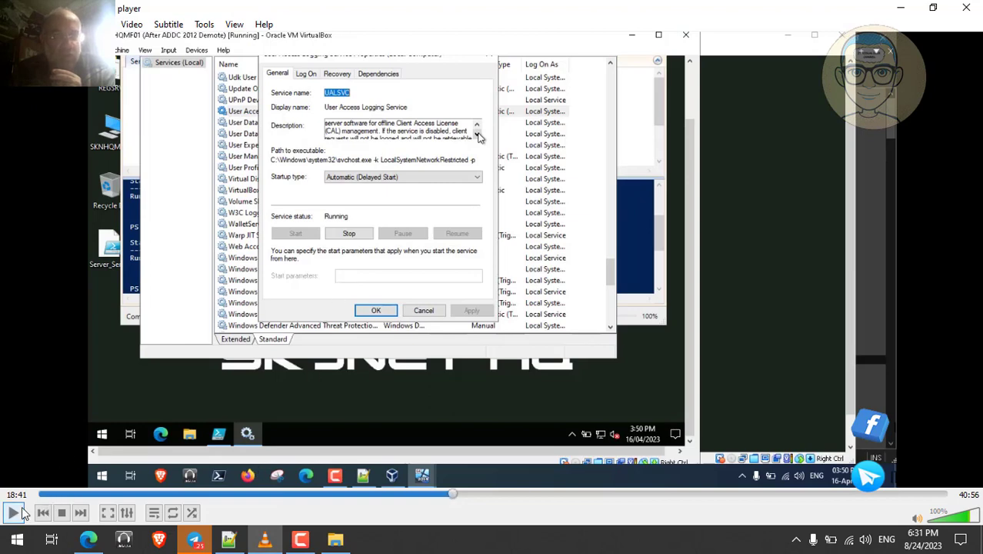
pyautogui.doubleClick(347, 216)
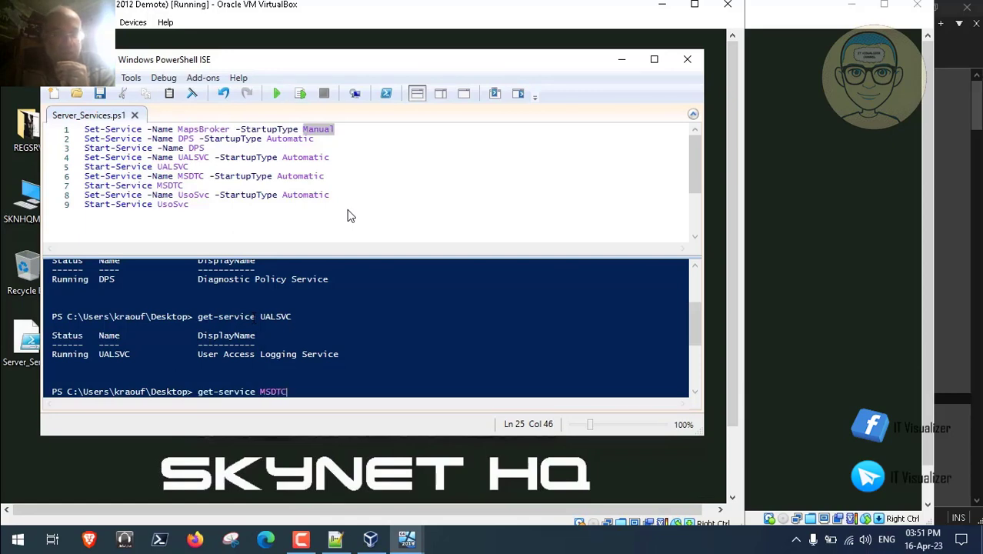
# Step: Run get-service MSDTC in the PowerShell ISE console to check whether the service is running
pyautogui.press('Return')
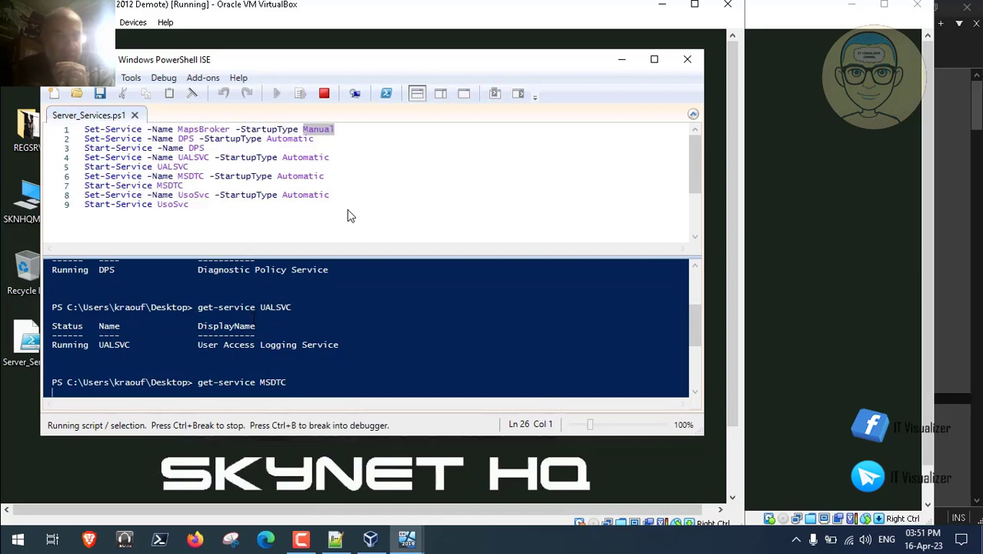
pyautogui.moveTo(352, 220)
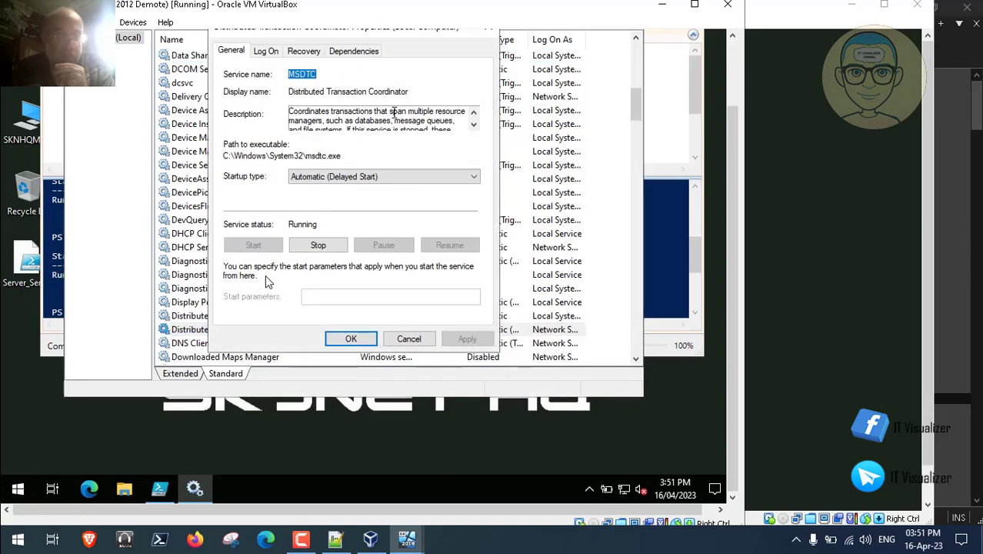
# Step: Pause the recording, leave full screen, and switch to Claude's answer explaining the MSDTC service
pyautogui.moveTo(266, 374)
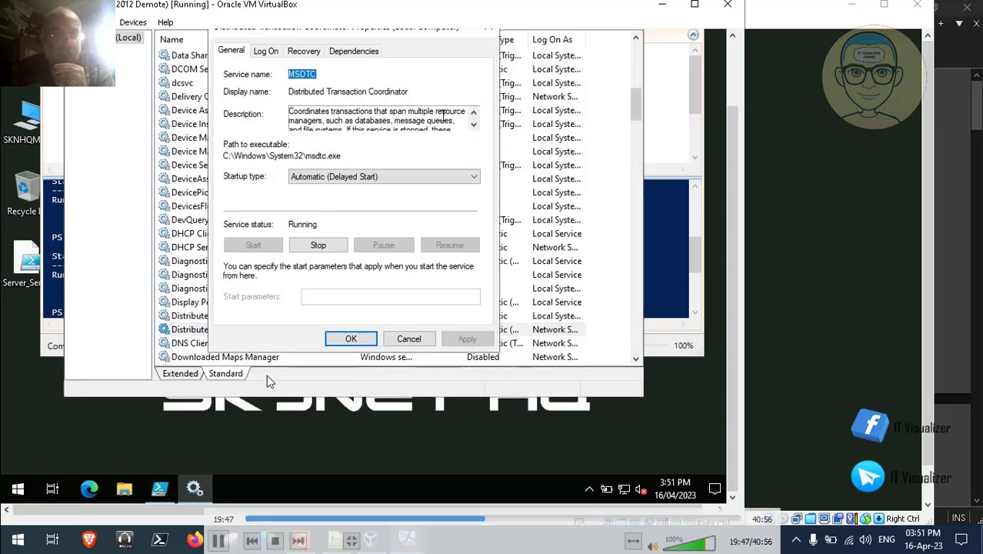
pyautogui.click(218, 542)
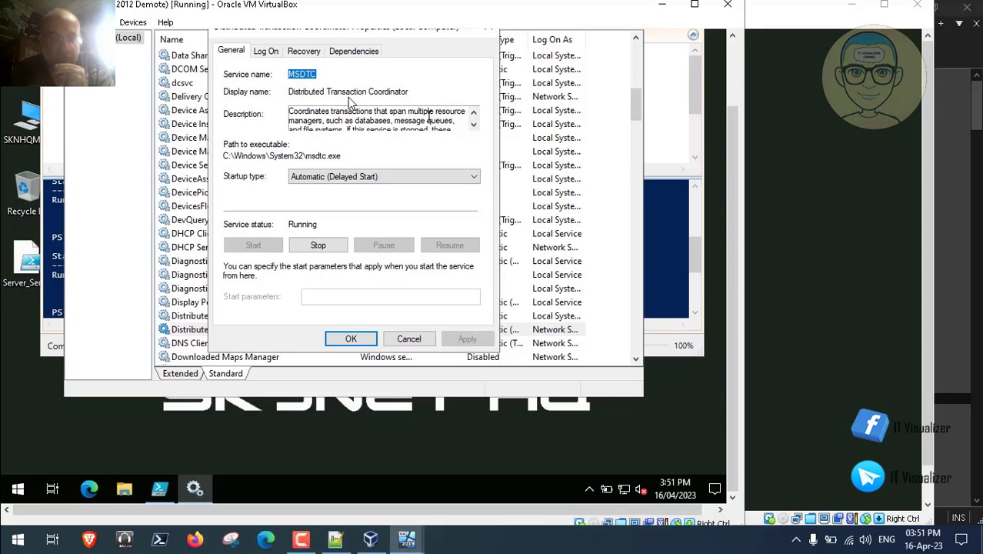
pyautogui.doubleClick(339, 167)
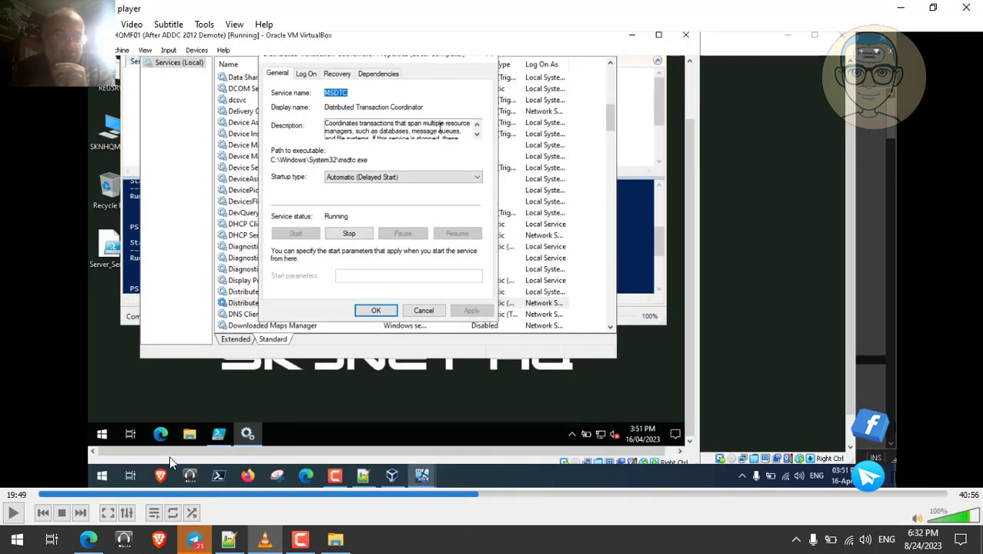
pyautogui.click(88, 539)
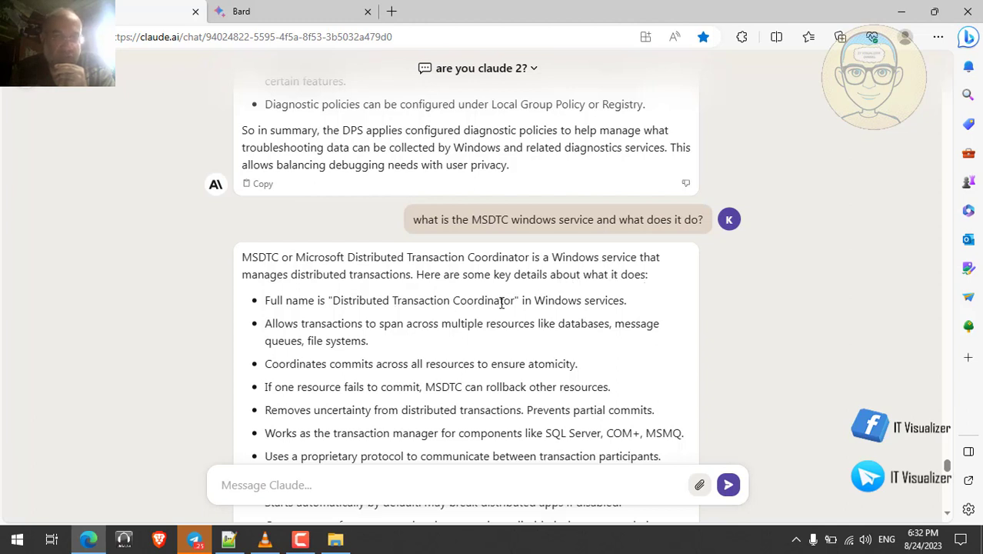
pyautogui.scroll(-2, 413, 338)
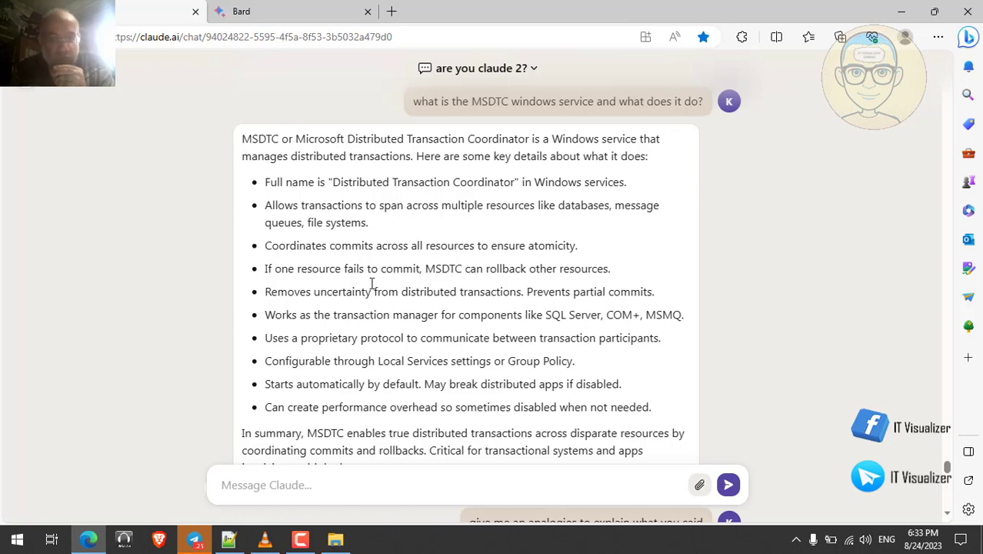
pyautogui.scroll(-2, 372, 283)
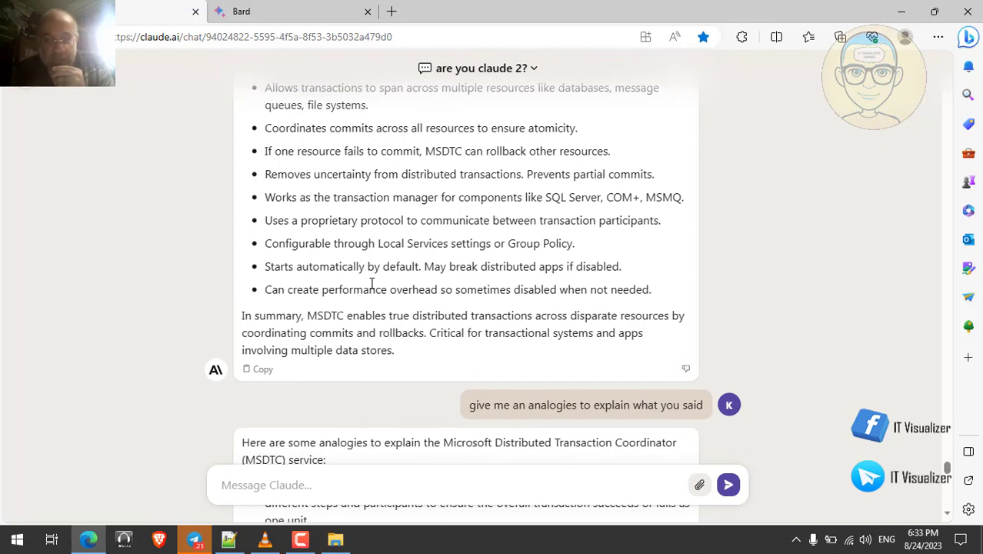
pyautogui.scroll(-4, 372, 284)
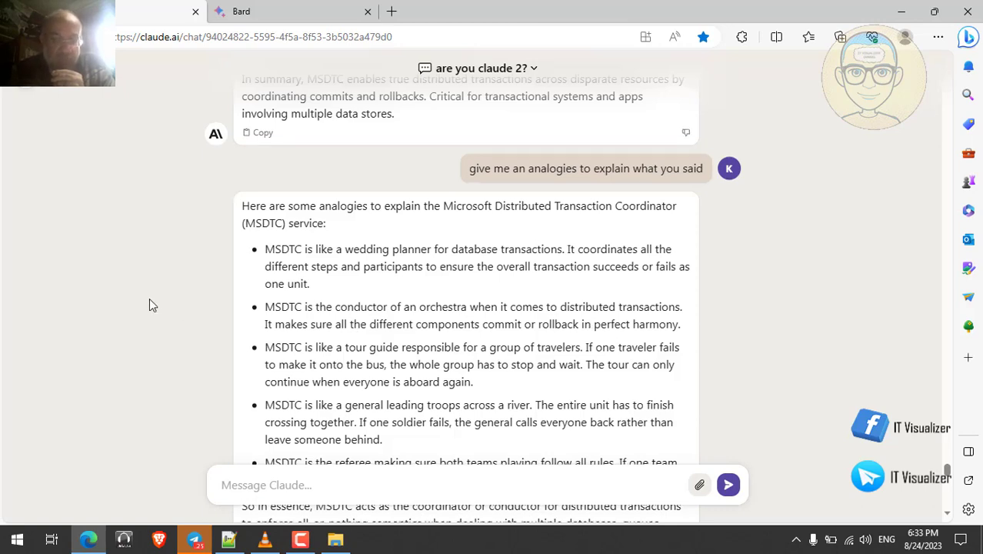
# Step: Read through Claude's examples answer, then switch back to the tutorial video paused at 19:49
pyautogui.scroll(-1, 150, 300)
pyautogui.scroll(-5, 150, 300)
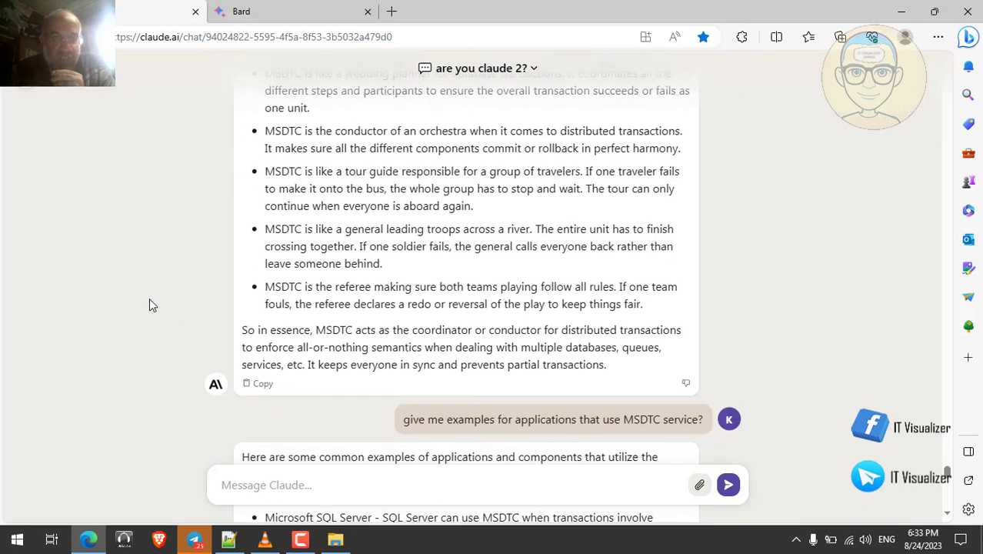
pyautogui.scroll(-2, 150, 300)
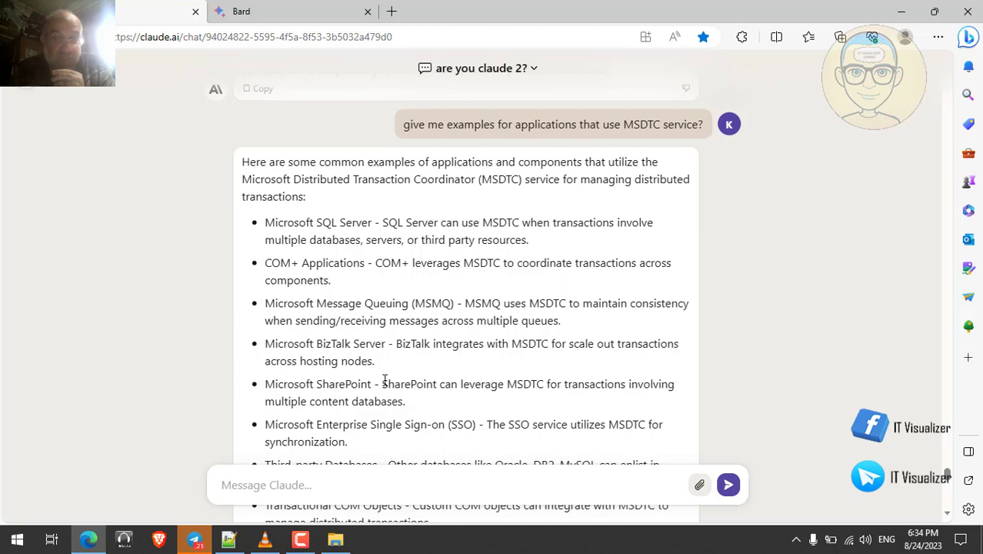
pyautogui.scroll(-2, 385, 379)
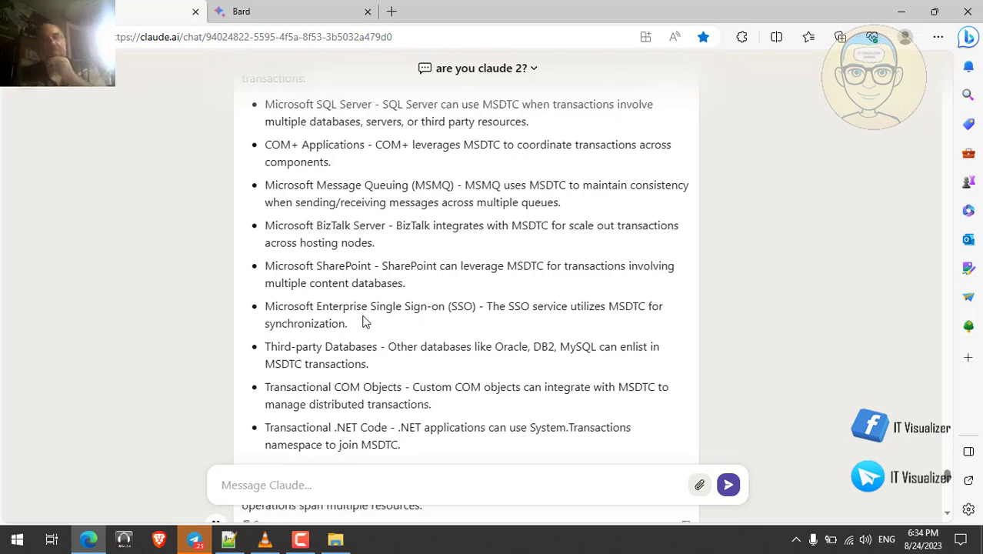
pyautogui.scroll(-3, 365, 322)
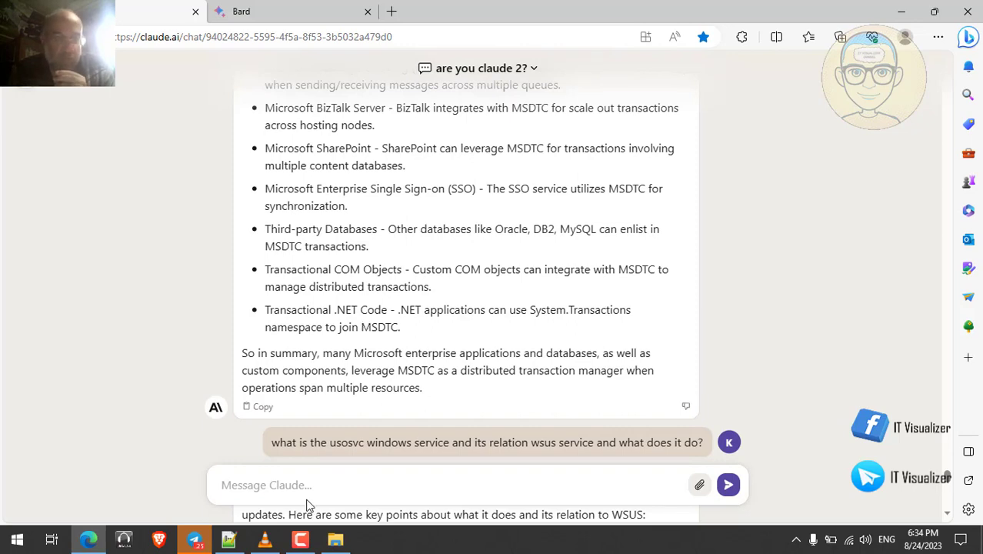
pyautogui.click(266, 541)
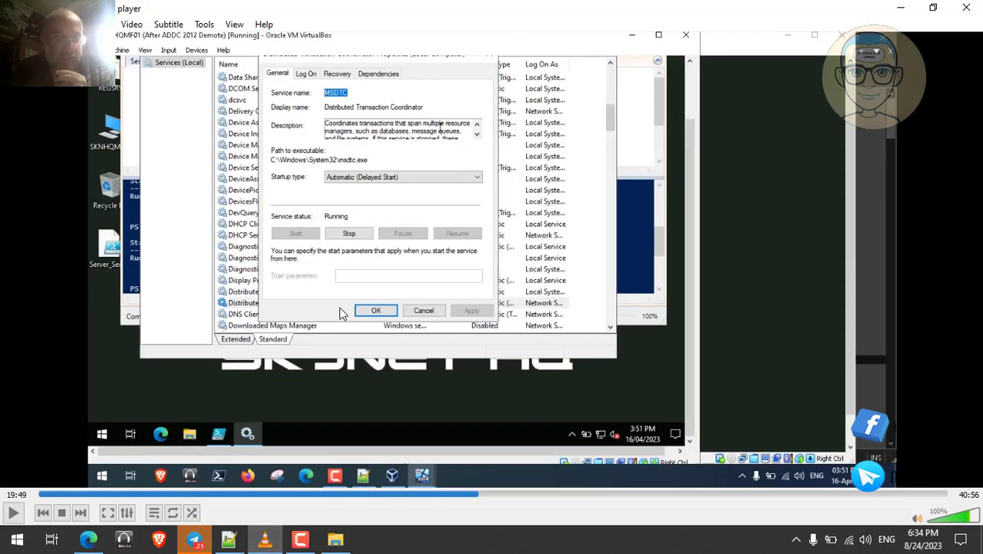
# Step: Resume the video full screen, run get-service UsoSvc showing Running, and bring the Services console forward
pyautogui.doubleClick(342, 313)
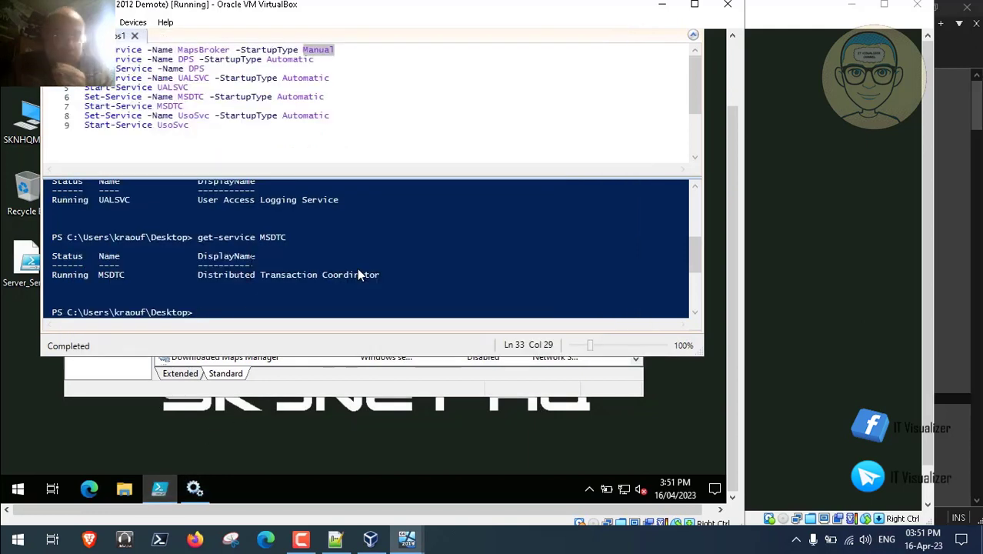
pyautogui.press('Up')
pyautogui.press('BackSpace')
pyautogui.press('BackSpace')
pyautogui.press('BackSpace')
pyautogui.press('BackSpace')
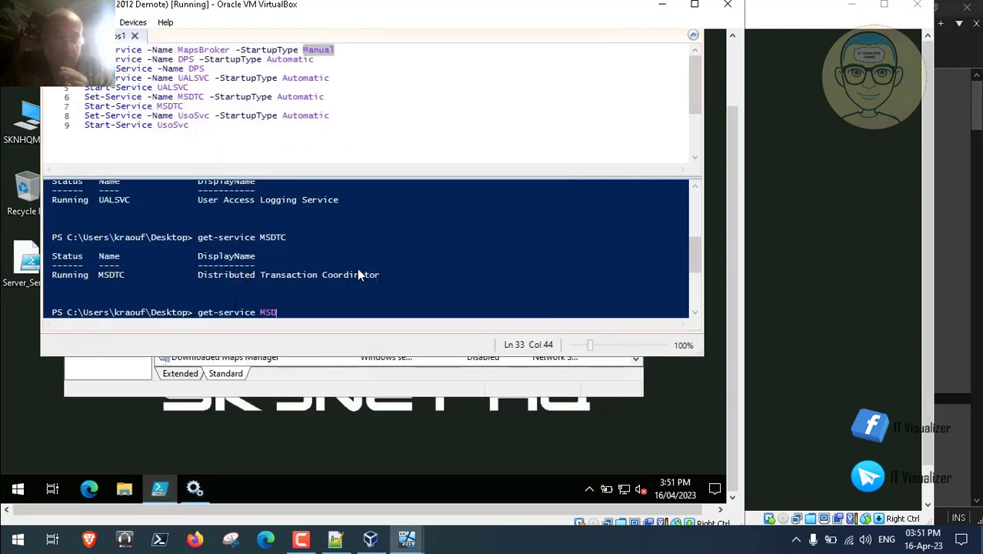
pyautogui.press('BackSpace')
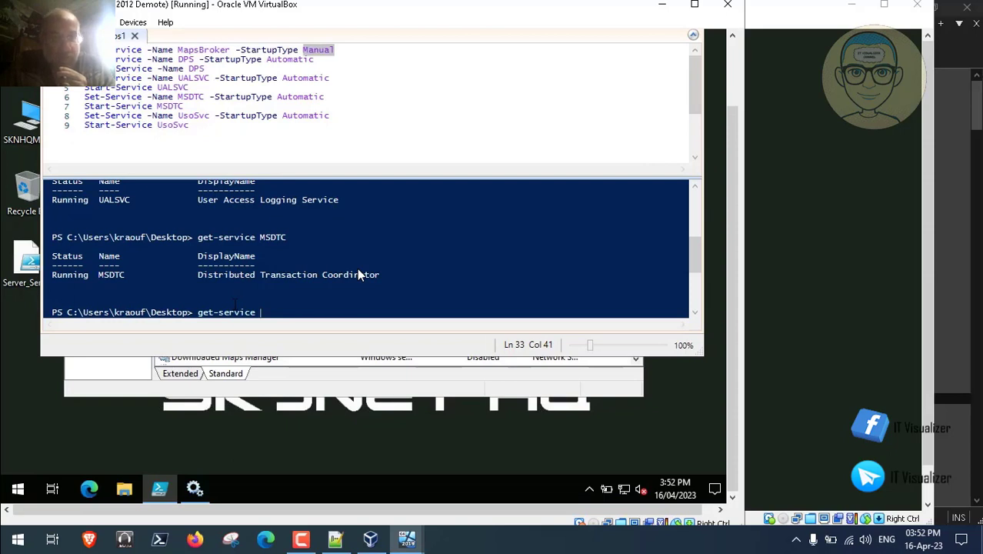
pyautogui.write('Us')
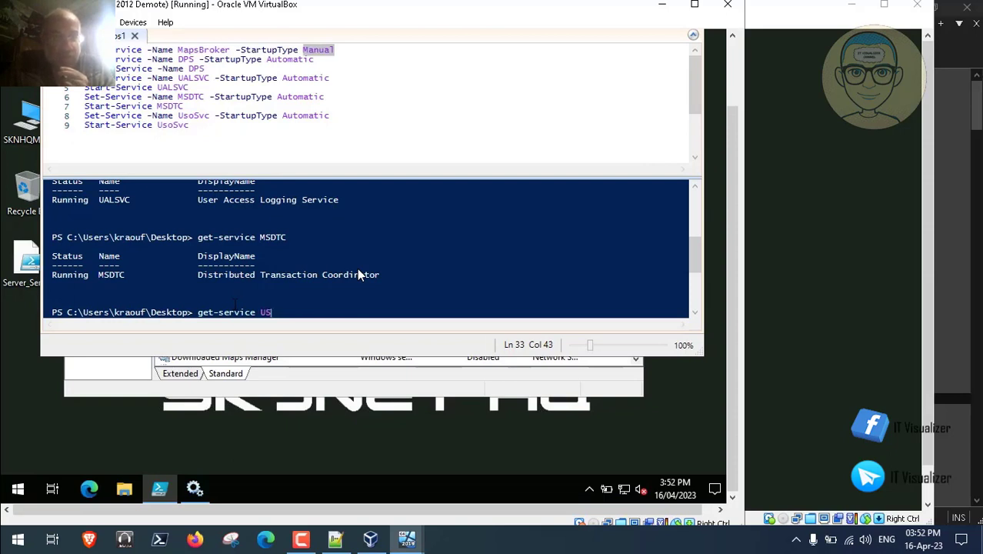
pyautogui.write('oSvc')
pyautogui.press('Return')
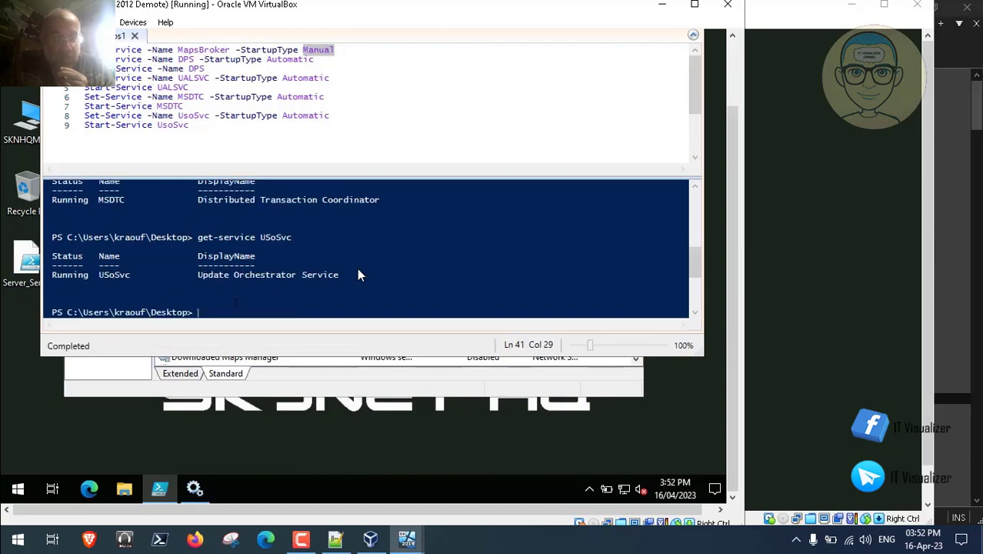
pyautogui.click(194, 489)
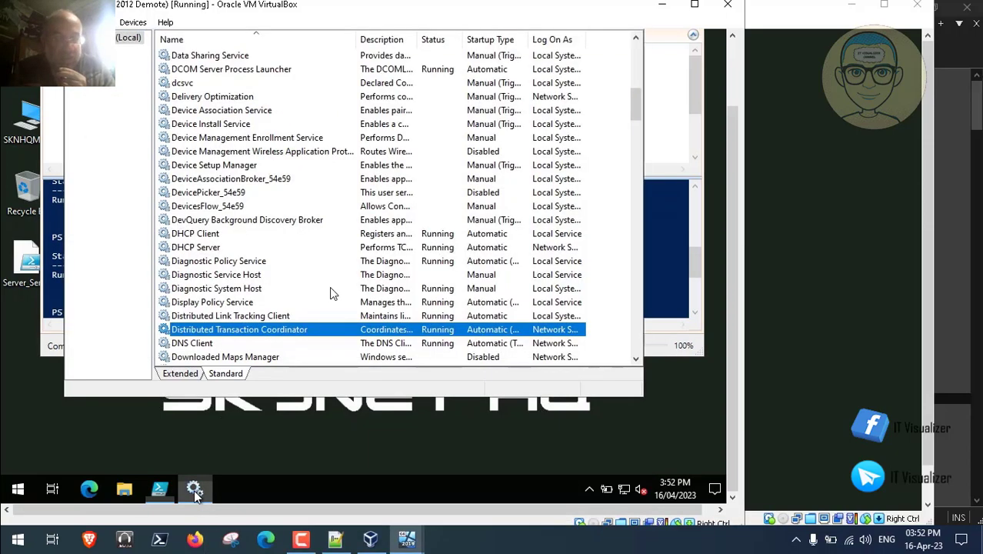
# Step: View the Update Orchestrator Service properties and description, then close them without changes
pyautogui.click(247, 182)
pyautogui.press('u')
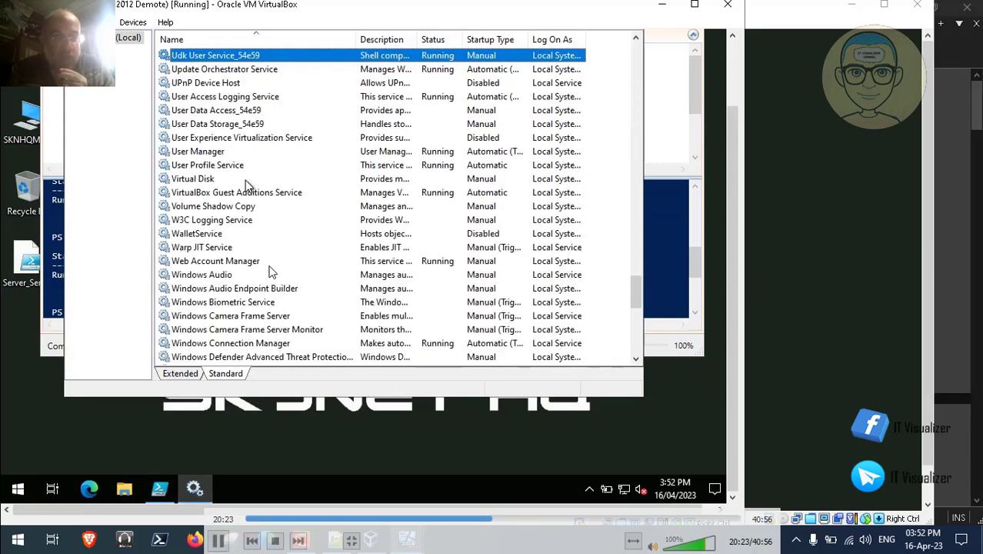
pyautogui.doubleClick(276, 71)
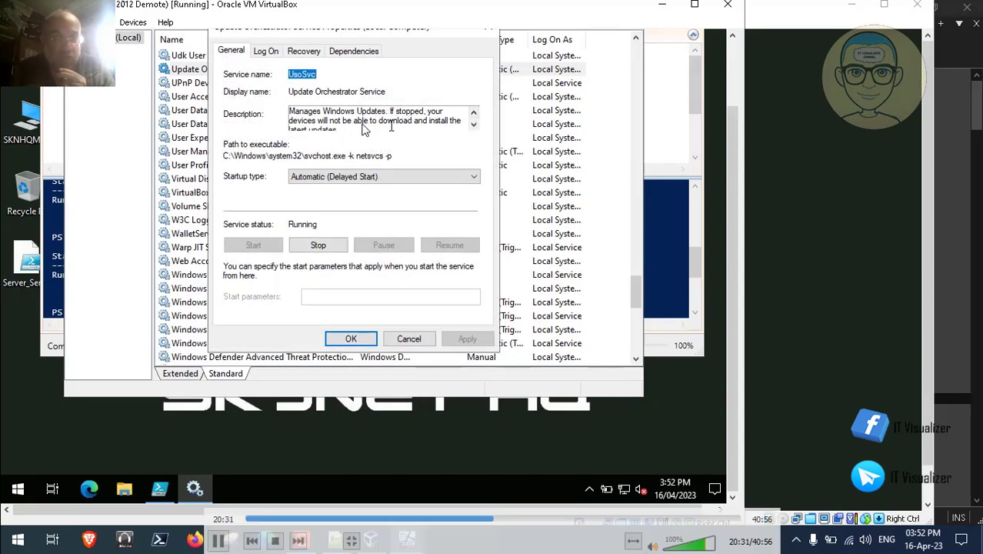
pyautogui.click(473, 124)
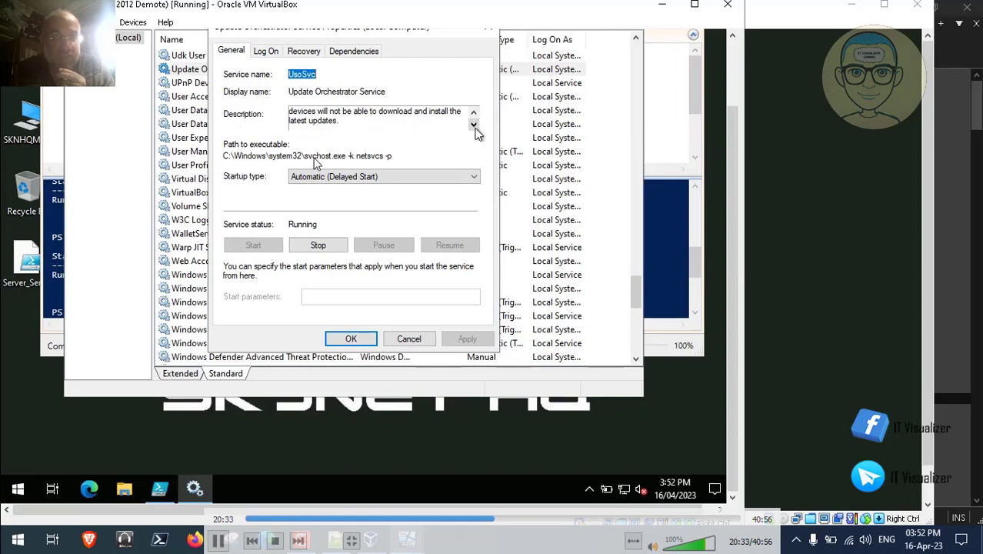
pyautogui.click(408, 339)
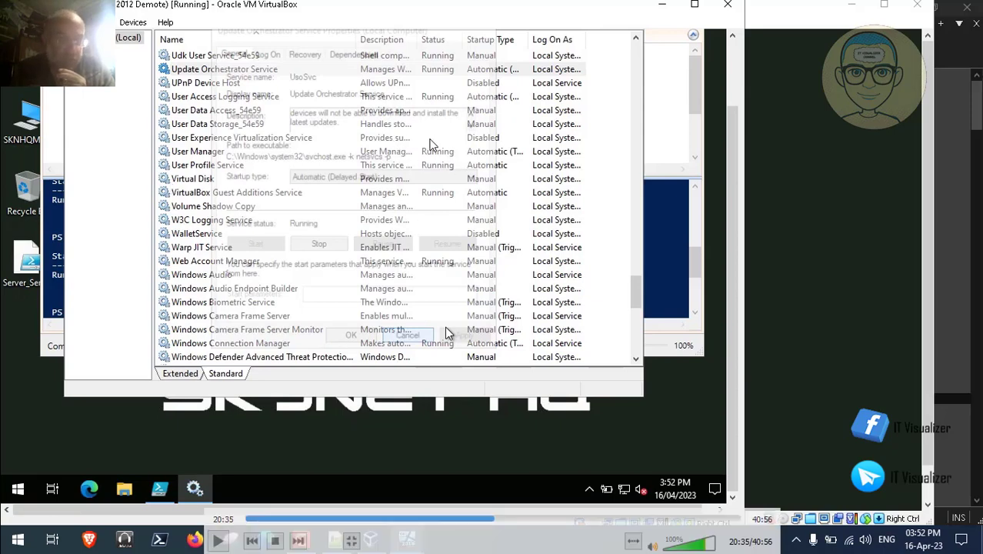
# Step: Pause the recording at 20:40 and take the video player out of full screen
pyautogui.click(219, 540)
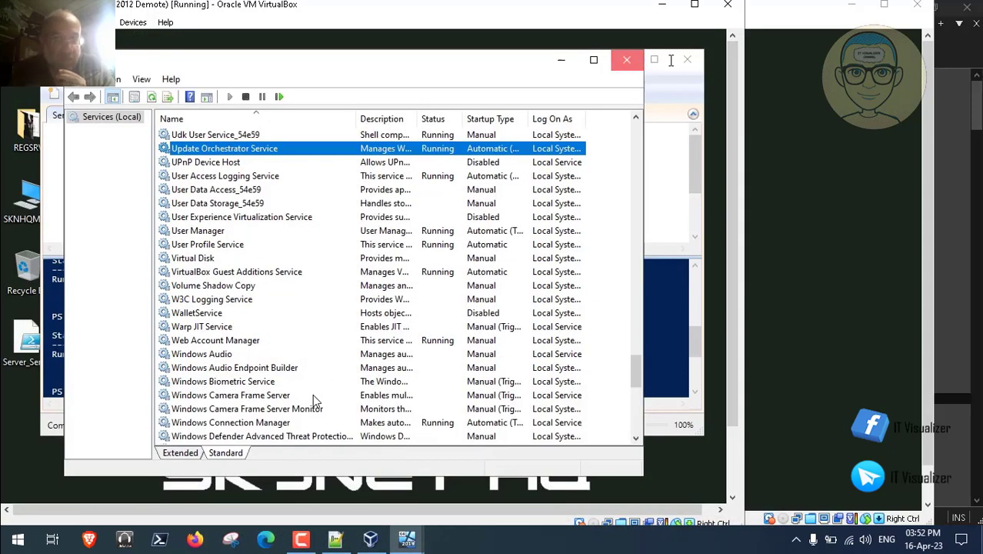
pyautogui.moveTo(261, 518)
pyautogui.click(218, 540)
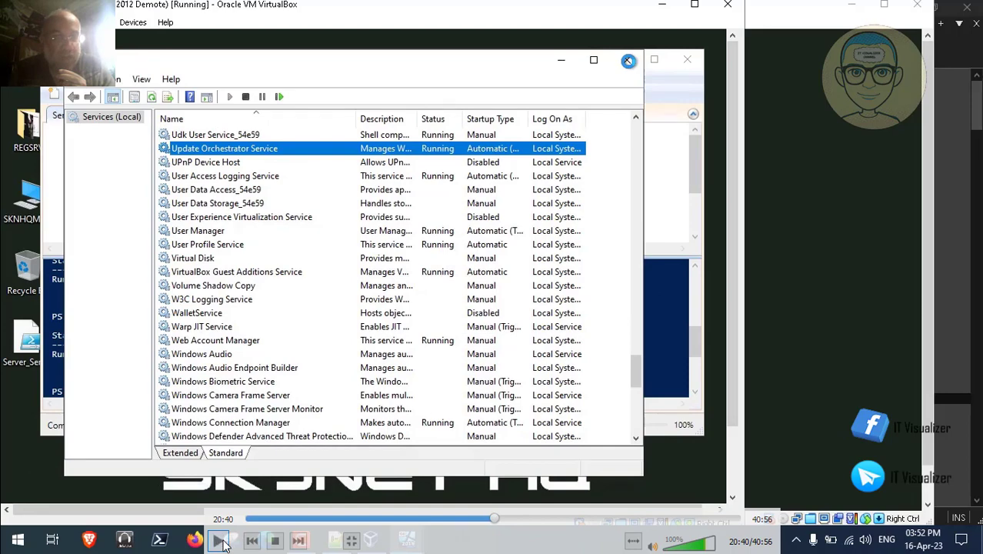
pyautogui.doubleClick(293, 293)
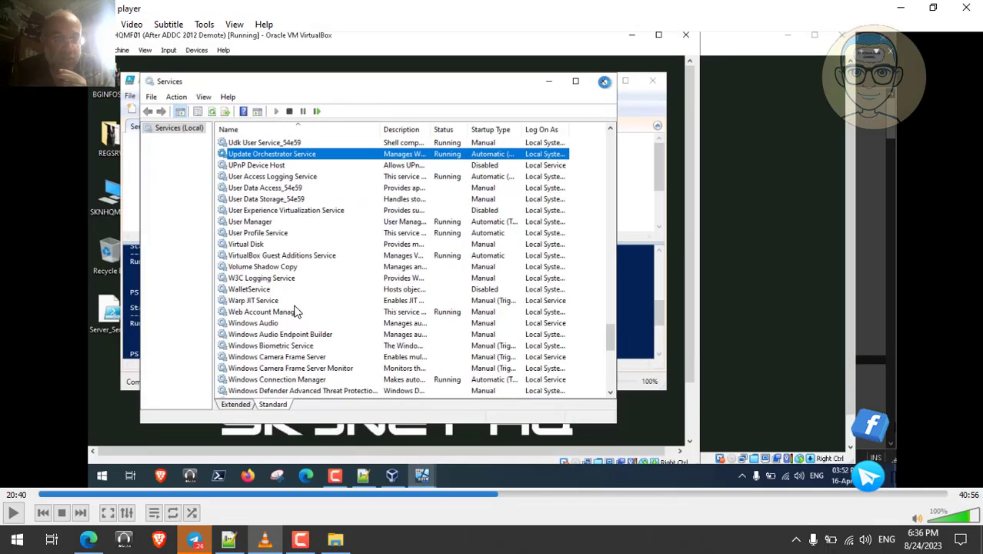
# Step: Switch to Claude and read its answer on usosvc as the WSUS client service needing port 8530
pyautogui.click(89, 539)
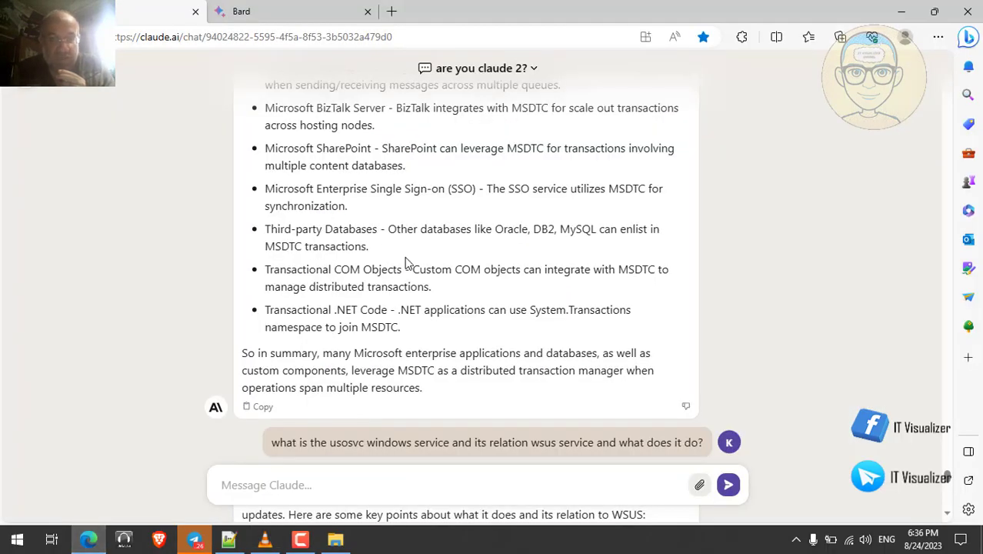
pyautogui.scroll(-4, 406, 262)
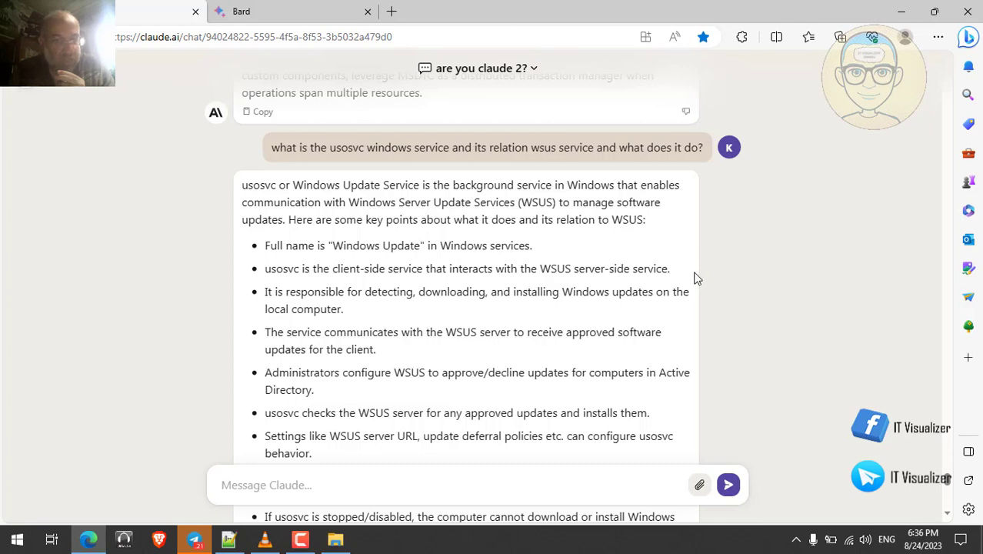
pyautogui.scroll(-1, 397, 310)
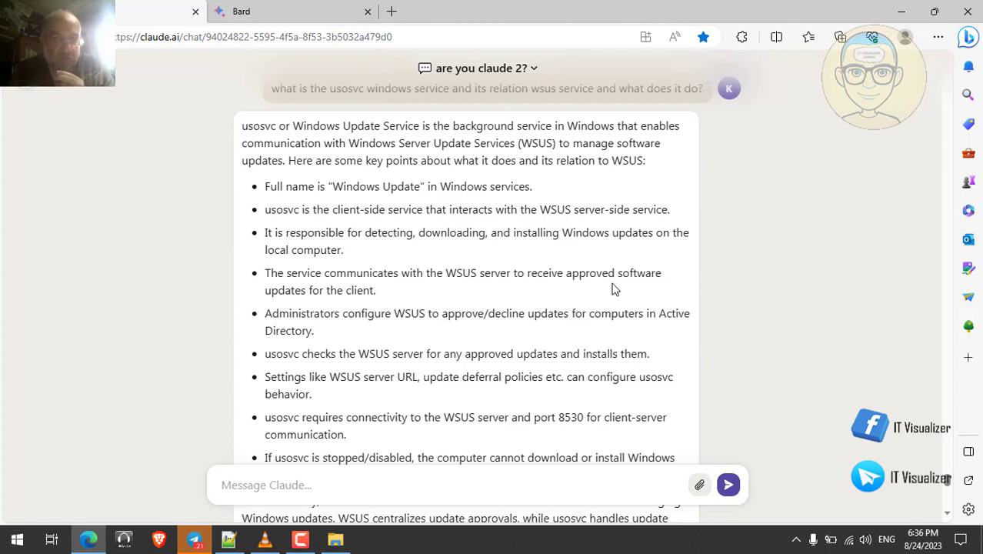
pyautogui.scroll(-1, 335, 313)
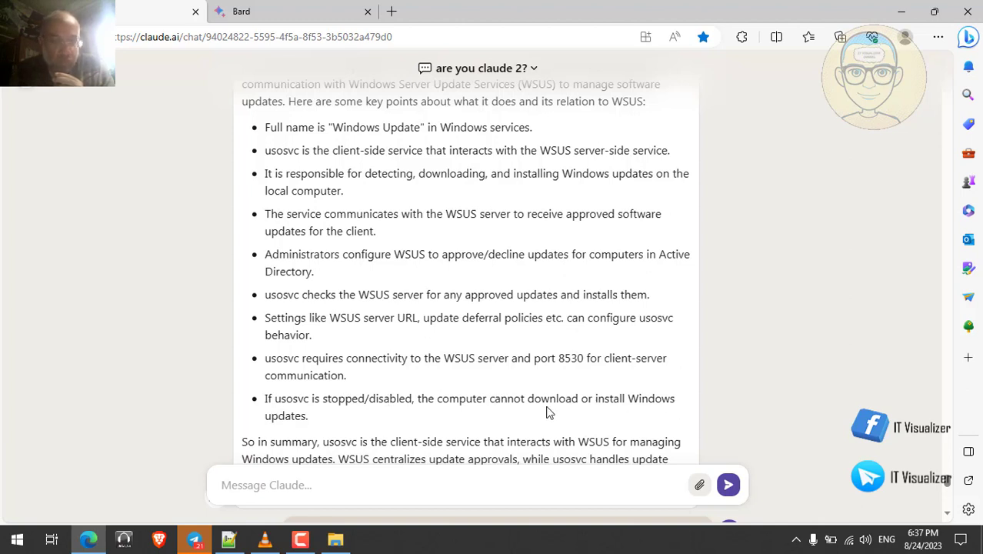
# Step: Leave the Claude chat and bring forward the video player paused at 20:40 on the Services list
pyautogui.scroll(-2, 406, 411)
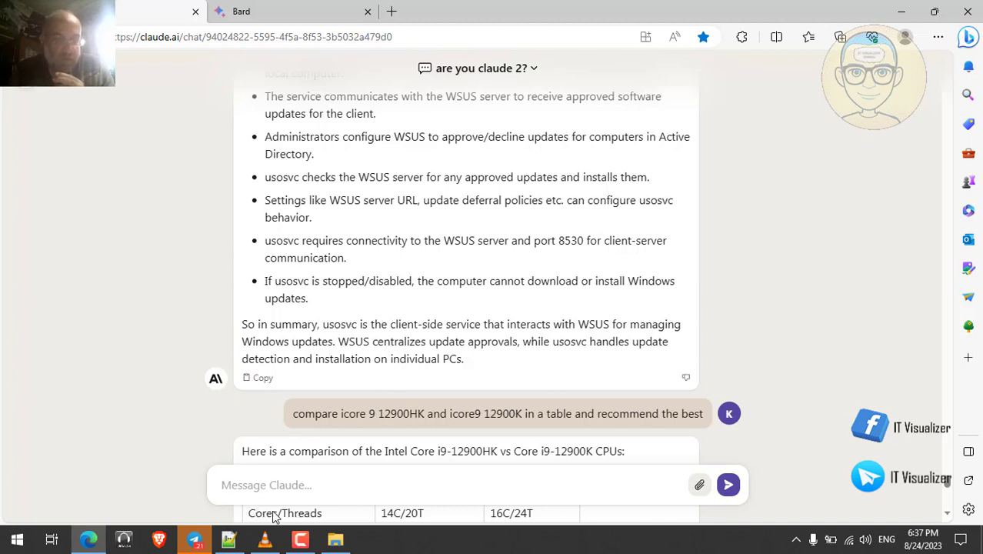
pyautogui.click(304, 538)
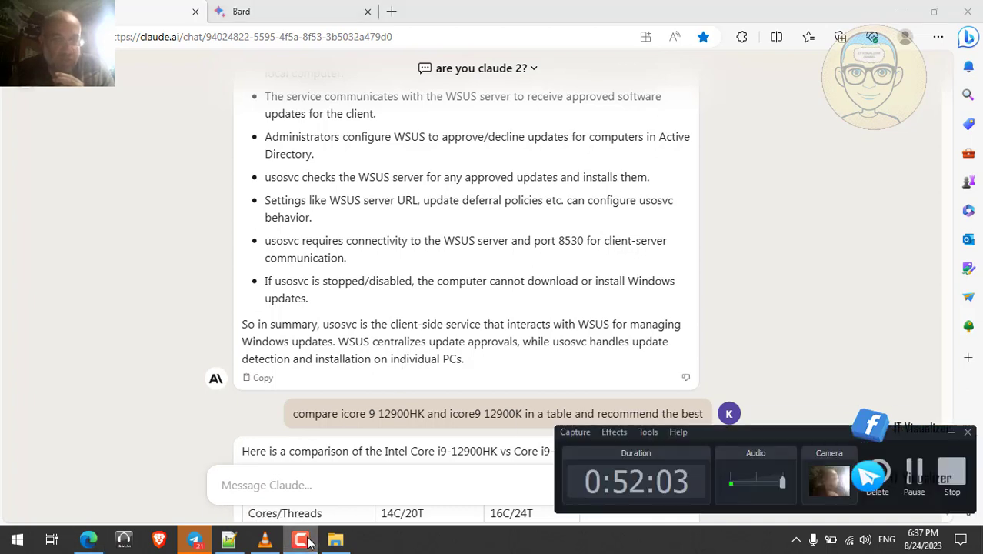
pyautogui.click(304, 537)
pyautogui.click(265, 539)
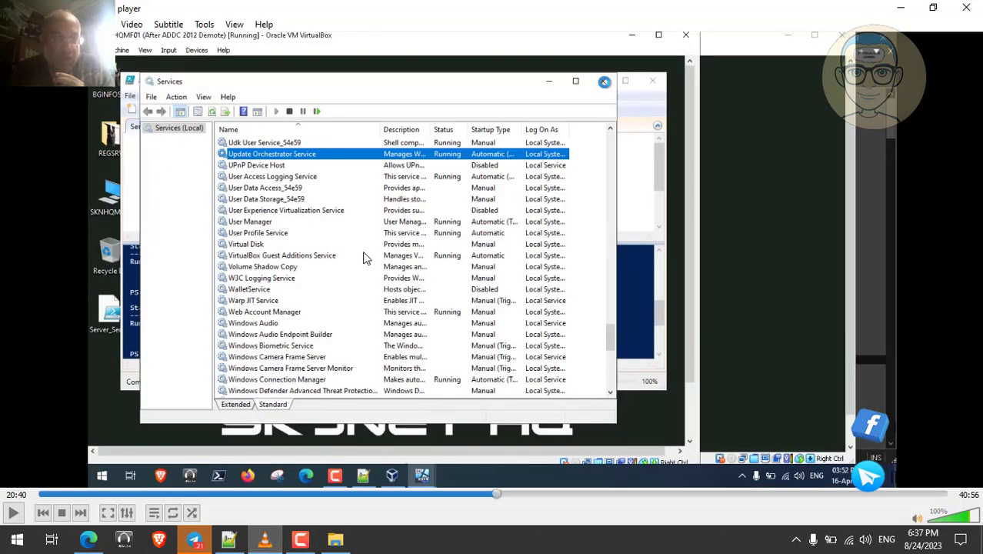
# Step: Play the recording full screen on to the Steps.txt notes in Notepad++ at 21:36
pyautogui.doubleClick(366, 258)
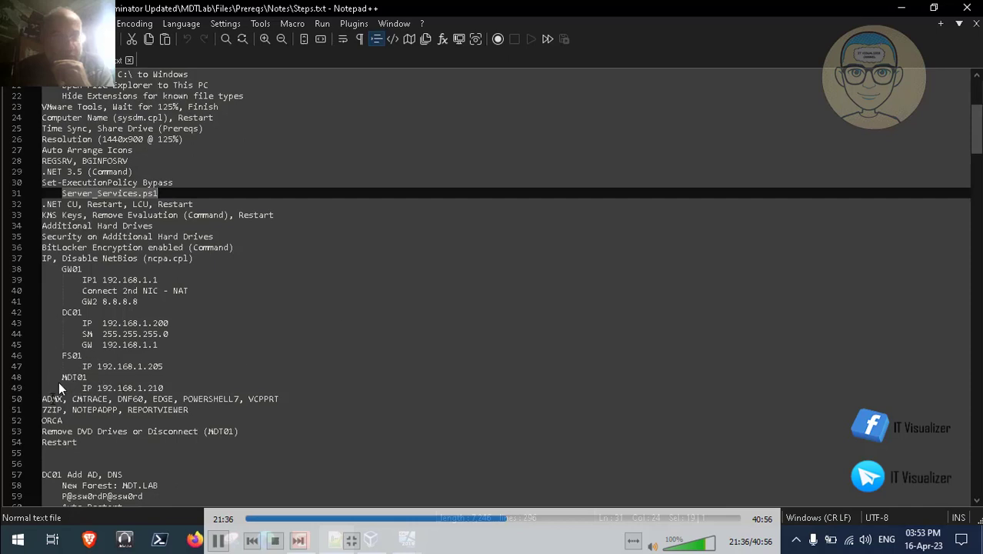
# Step: Pause and resume the walkthrough, then minimize VirtualBox to show Steps.txt at line 50
pyautogui.click(219, 541)
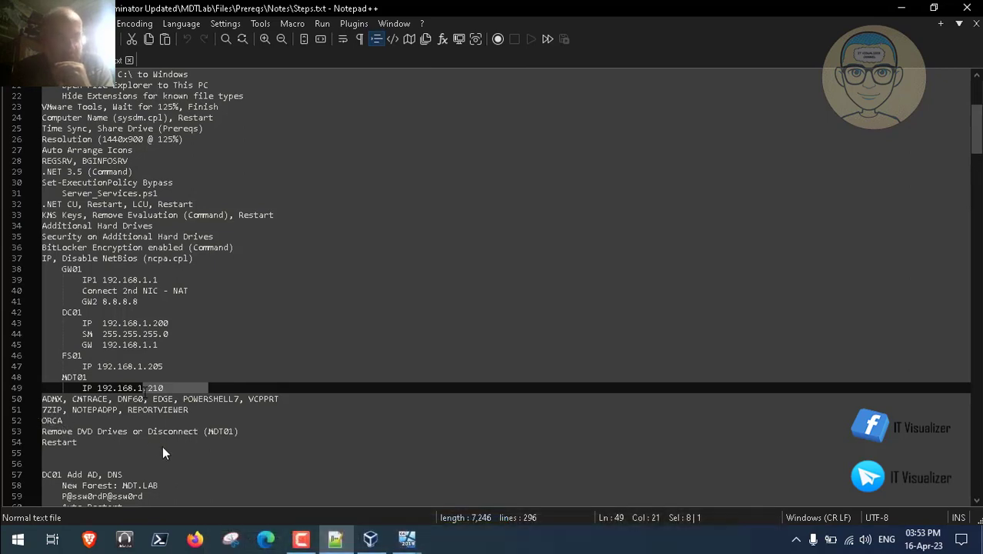
pyautogui.click(221, 541)
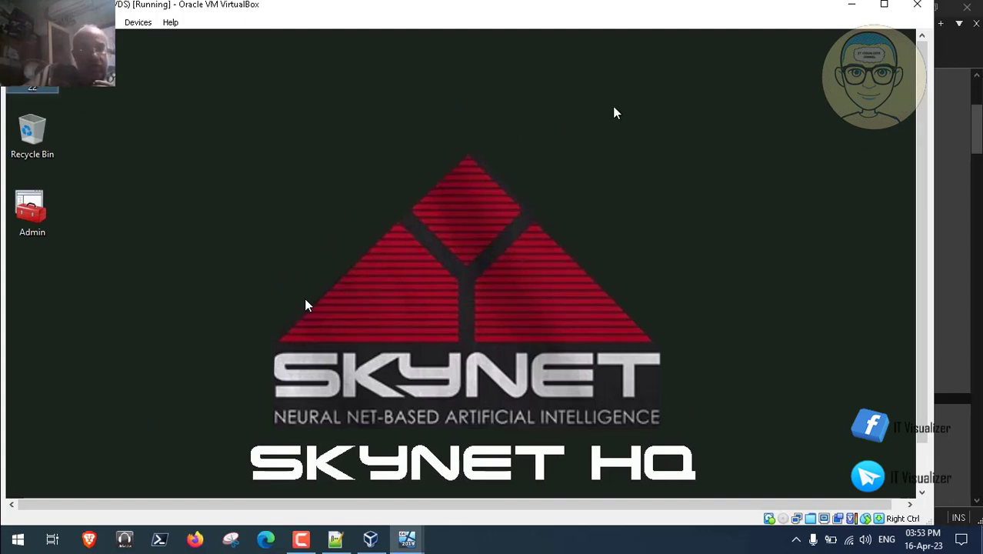
pyautogui.click(851, 5)
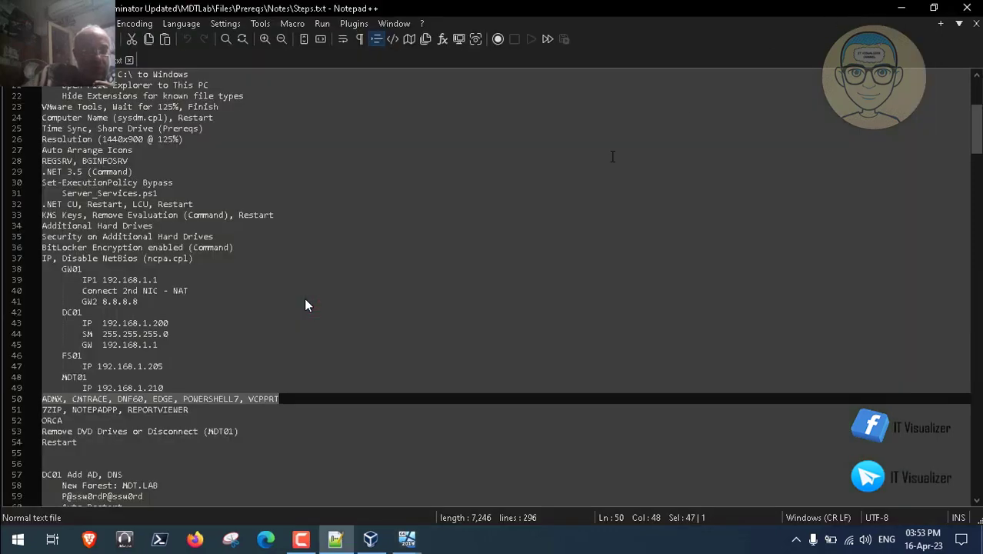
# Step: On the SKNHQMF01 VM, browse Z: to Terminator Updated\MDTLab\Files\Prereqs\Tools\Capture
pyautogui.moveTo(407, 538)
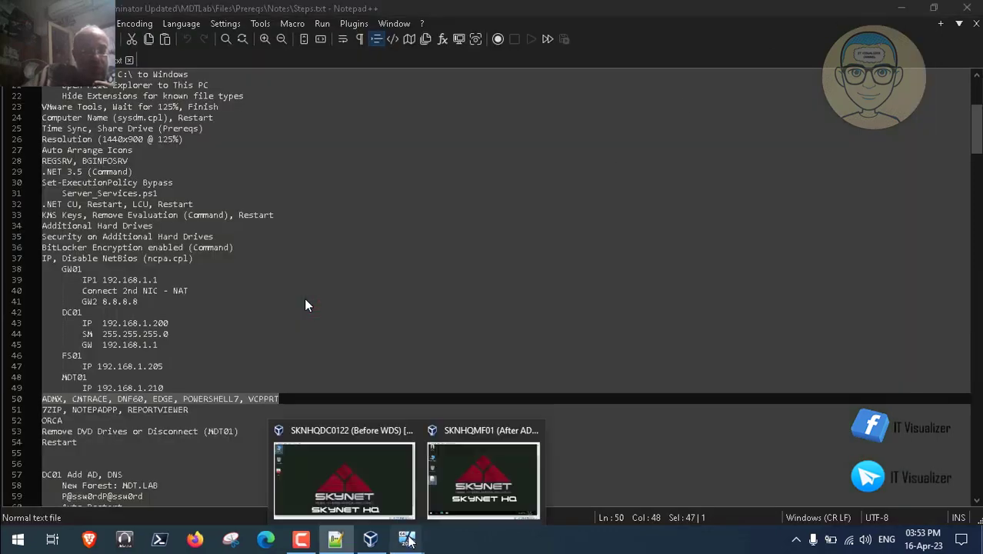
pyautogui.click(471, 487)
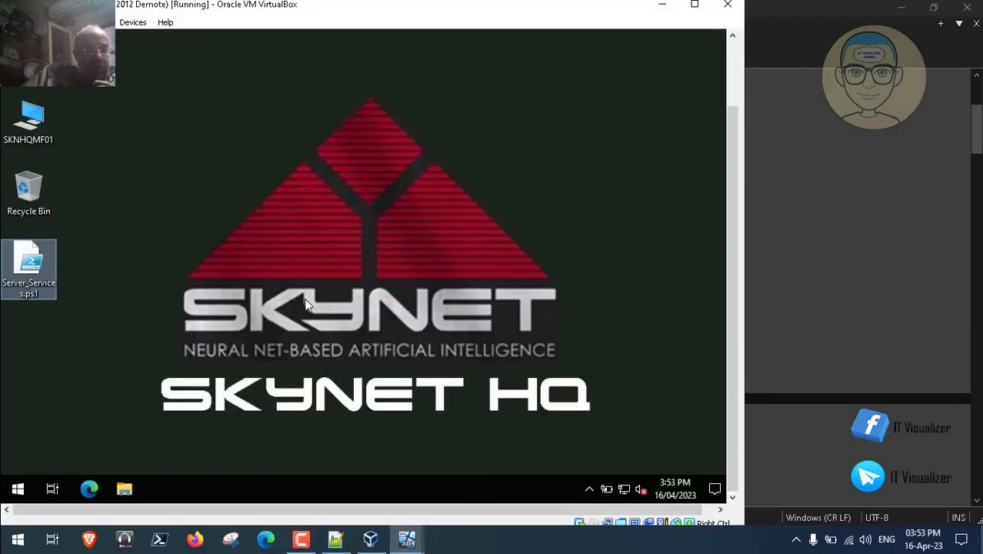
pyautogui.doubleClick(29, 114)
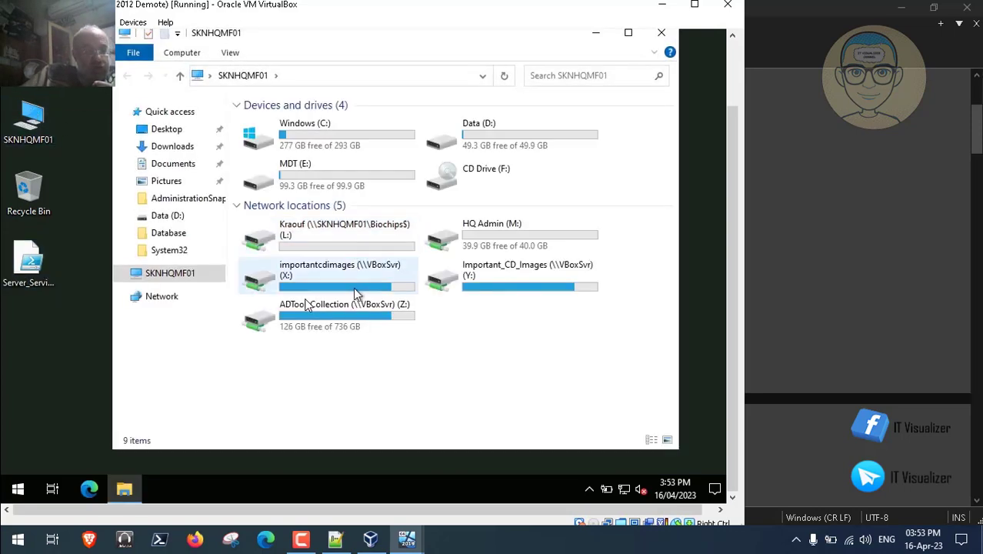
pyautogui.doubleClick(343, 317)
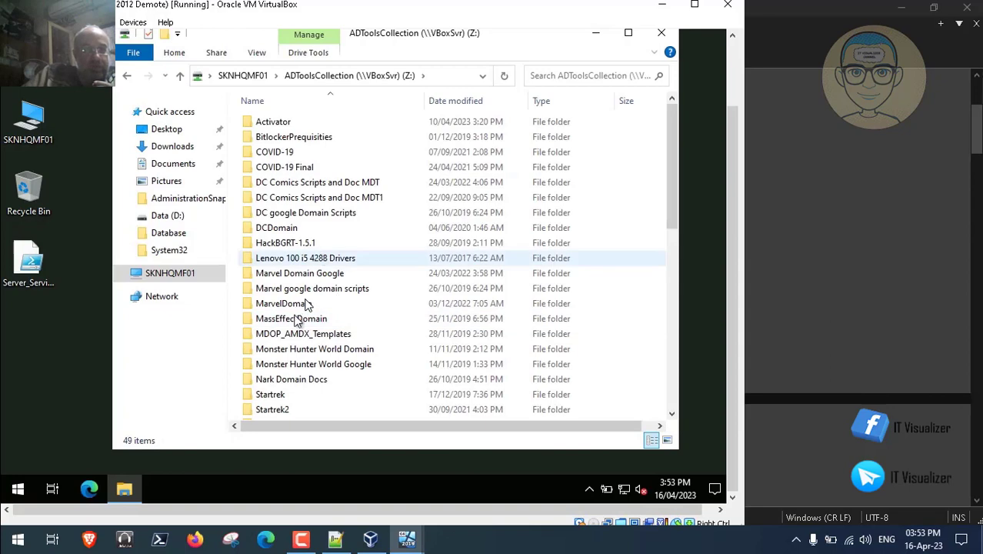
pyautogui.click(674, 377)
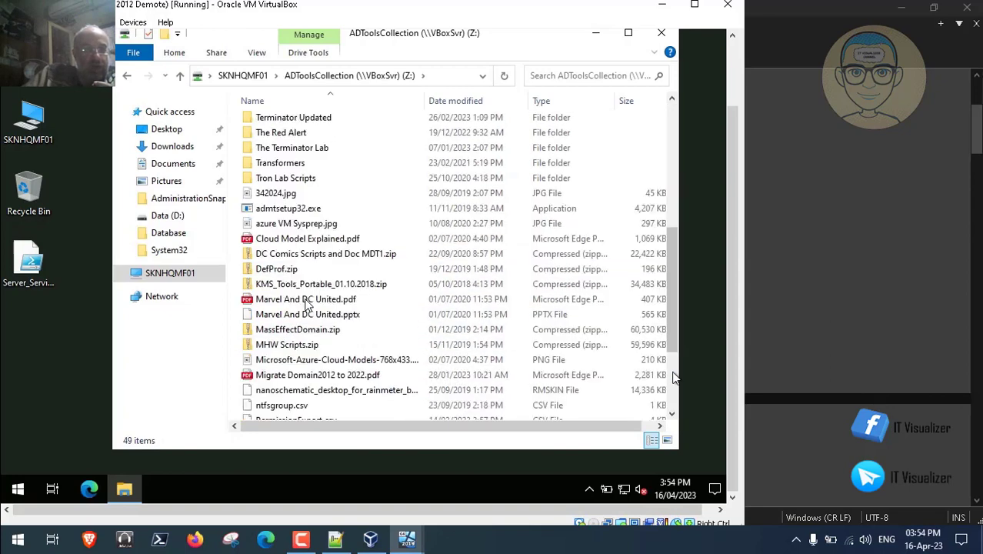
pyautogui.doubleClick(323, 120)
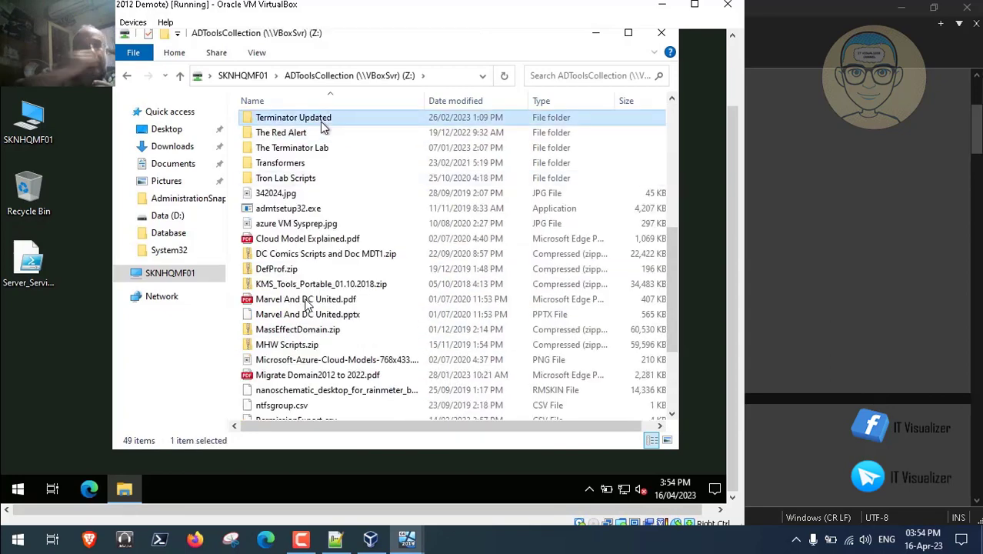
pyautogui.doubleClick(282, 168)
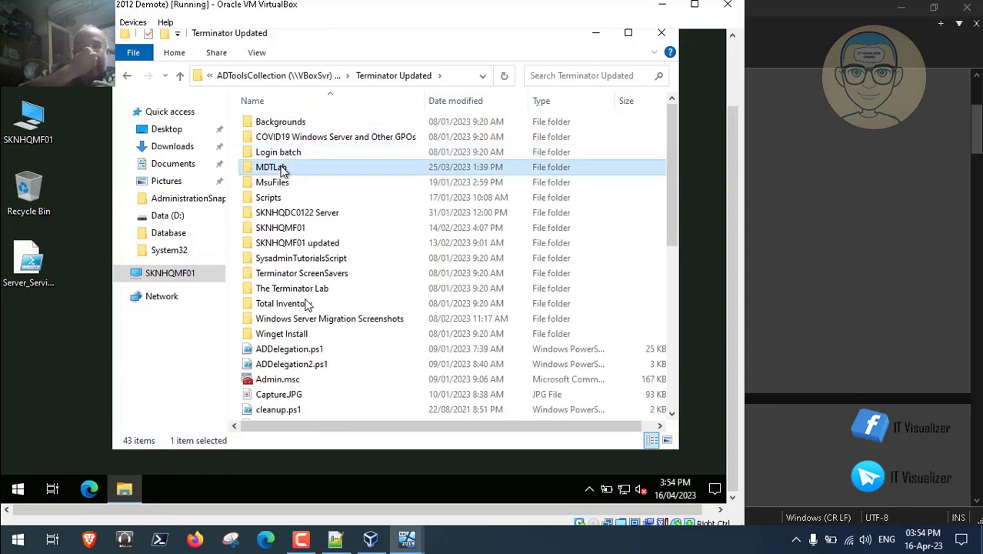
pyautogui.doubleClick(274, 123)
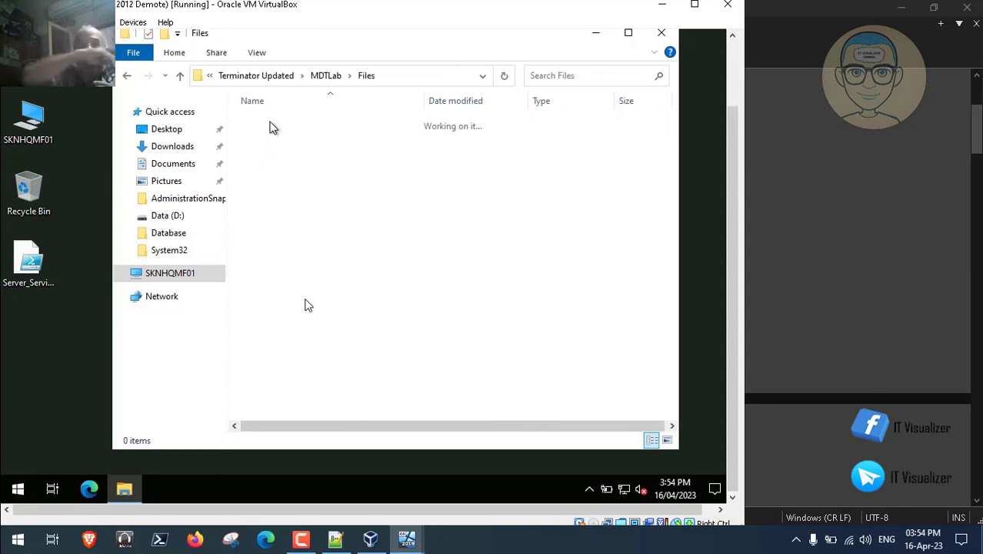
pyautogui.doubleClick(271, 124)
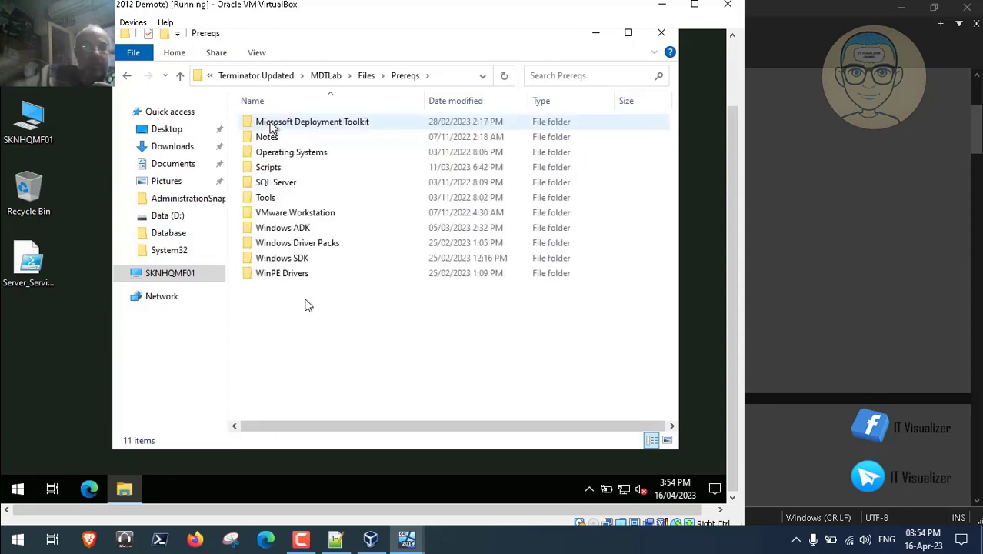
pyautogui.doubleClick(282, 197)
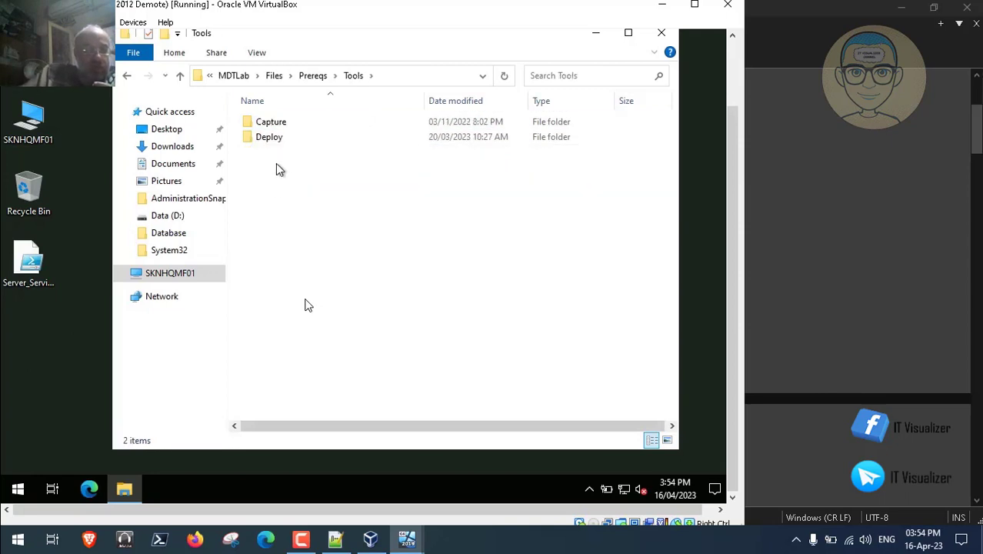
pyautogui.doubleClick(274, 123)
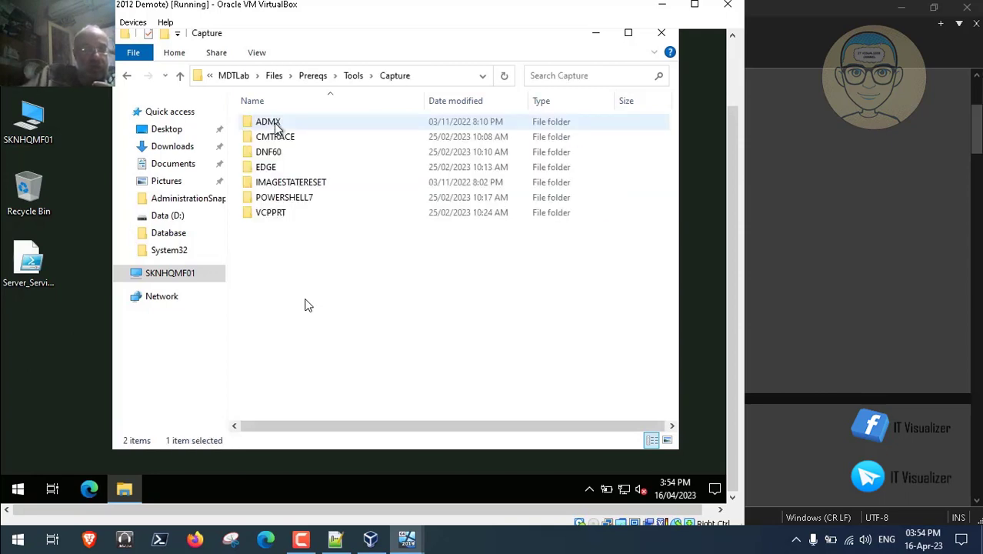
# Step: Copy the CMTRACE, EDGE and POWERSHELL7 folders from Capture
pyautogui.click(284, 137)
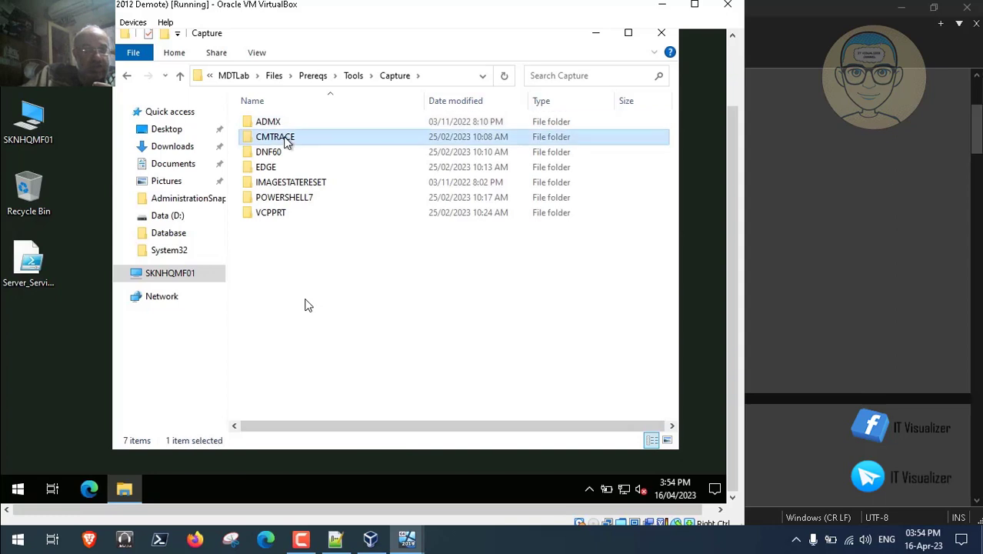
pyautogui.keyDown('ctrl'); pyautogui.click(269, 167); pyautogui.keyUp('ctrl')
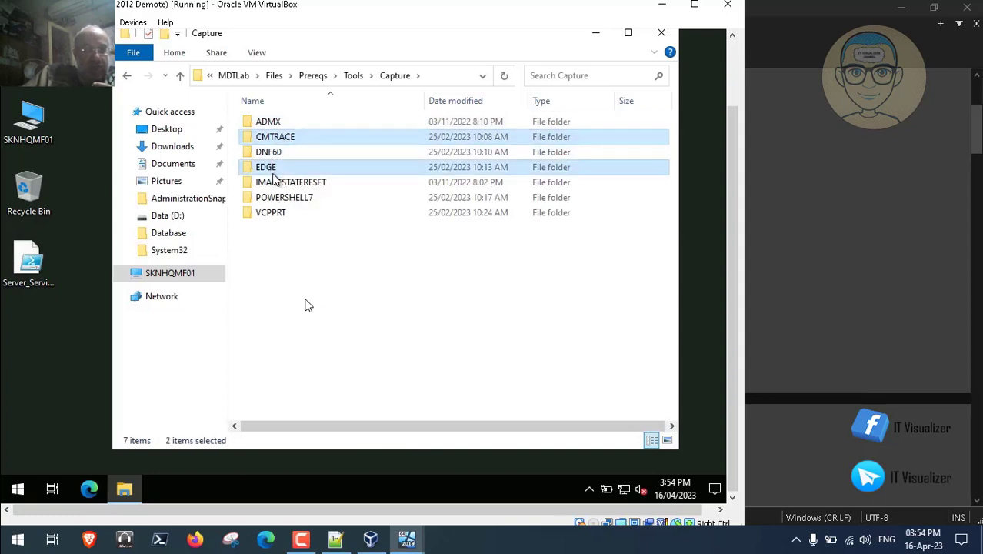
pyautogui.keyDown('ctrl'); pyautogui.click(284, 200); pyautogui.keyUp('ctrl')
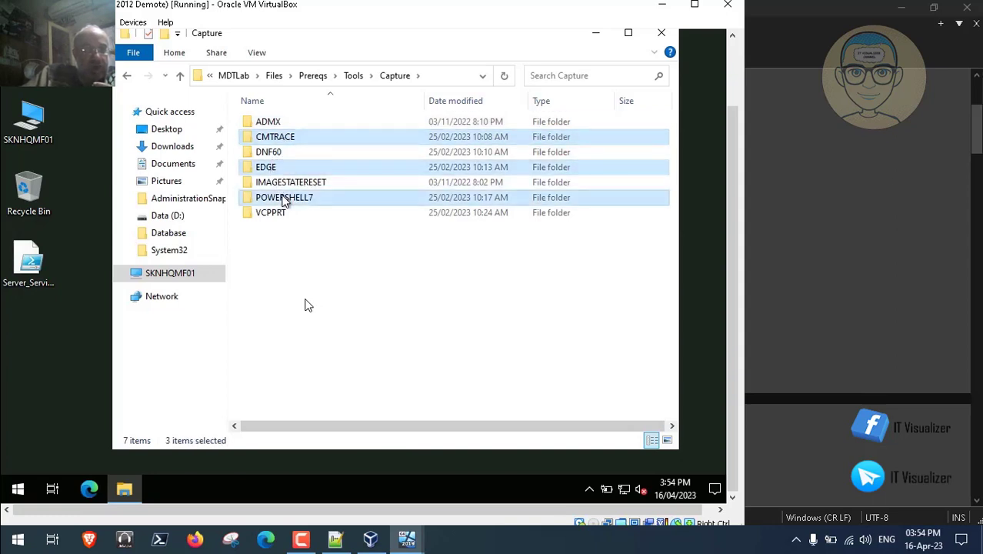
pyautogui.rightClick(297, 202)
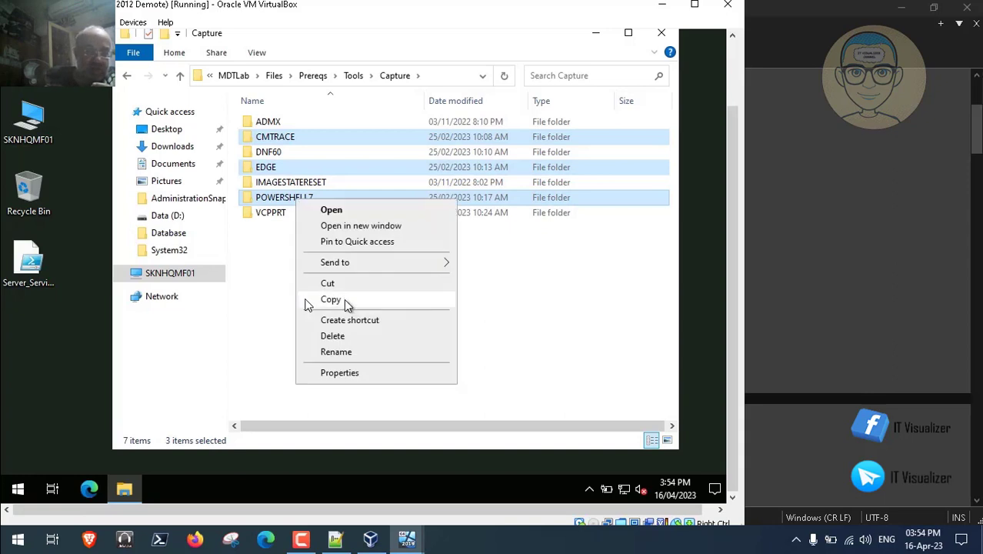
pyautogui.click(344, 299)
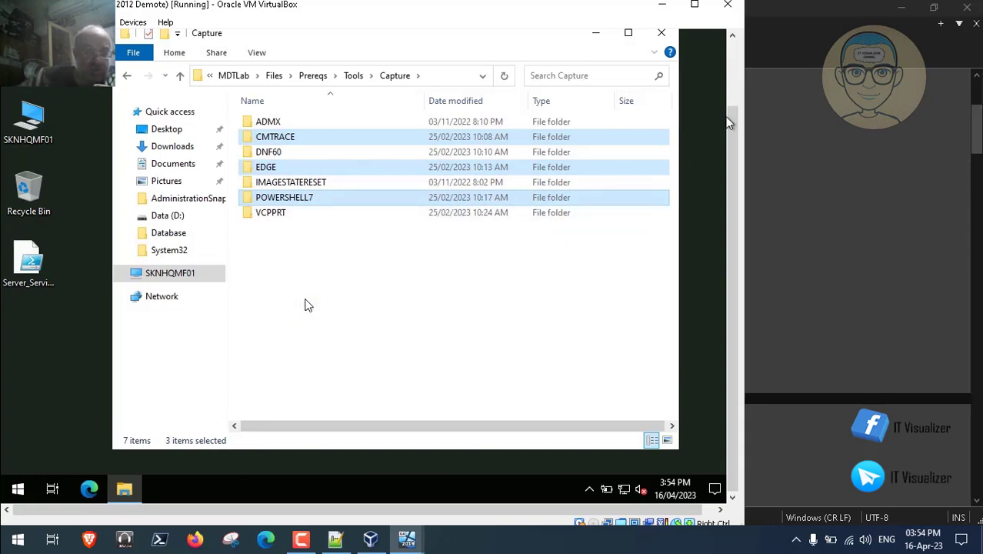
pyautogui.scroll(3, 735, 82)
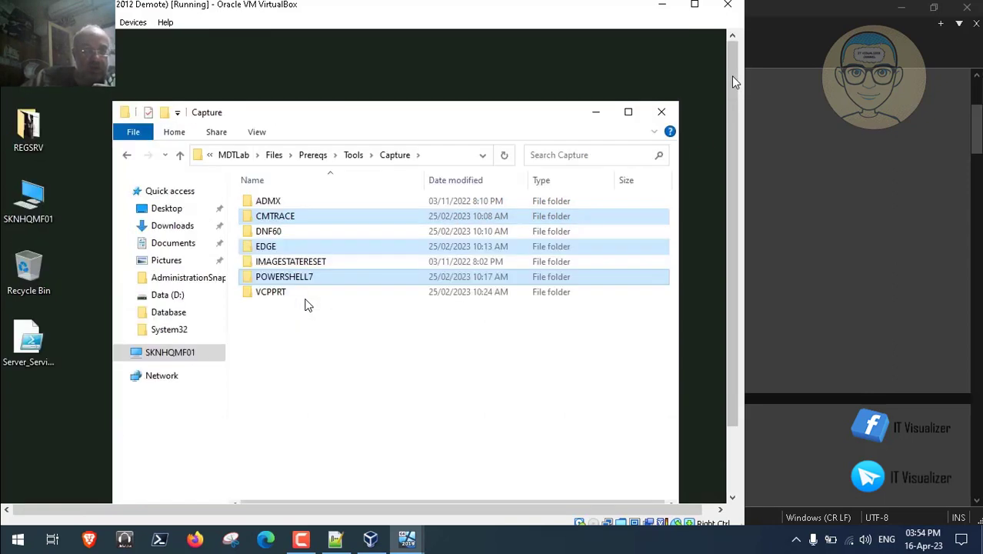
# Step: Close the Capture window and paste the copied tool folders onto the VM desktop
pyautogui.click(667, 115)
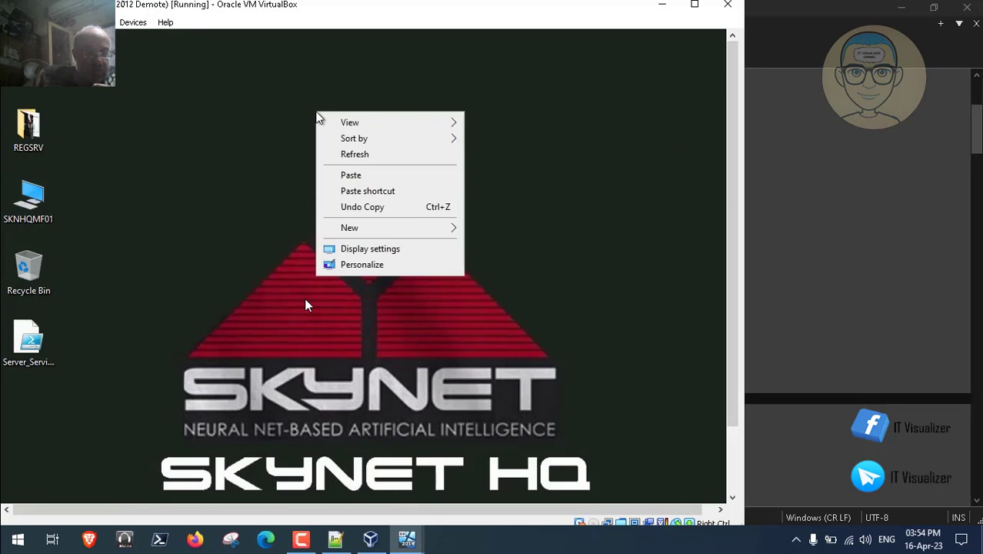
pyautogui.click(356, 181)
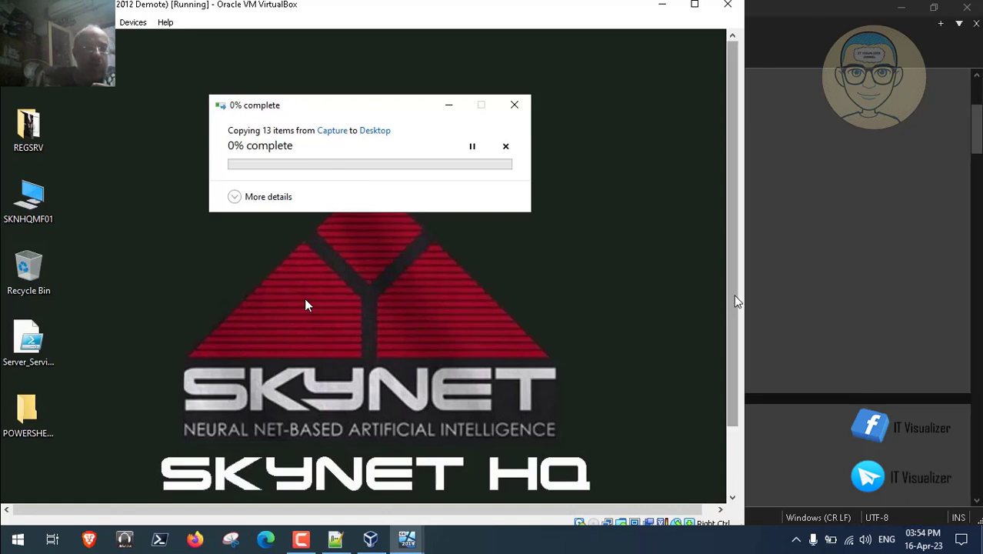
pyautogui.moveTo(732, 307); pyautogui.dragTo(729, 398)
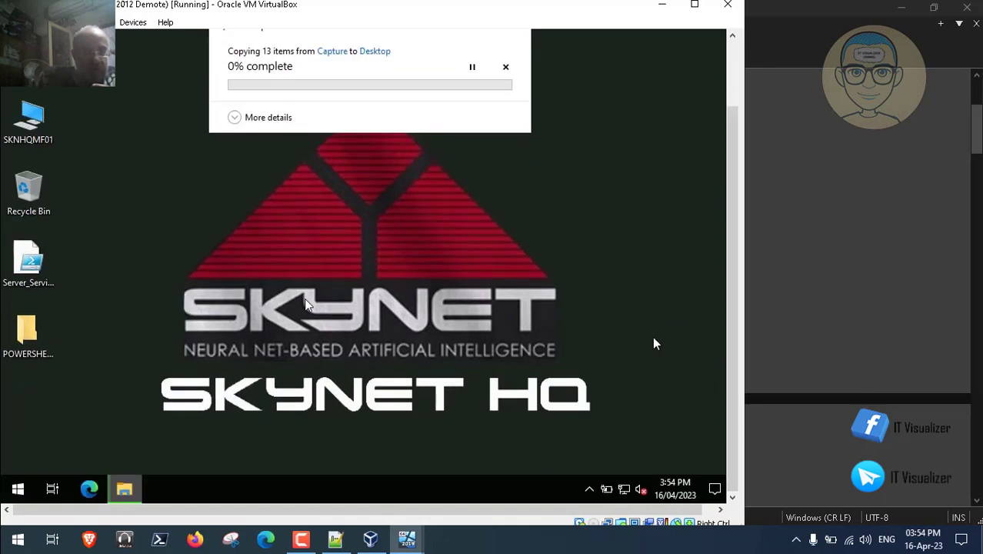
# Step: Return to the SKNHQMF01 VM and deselect the copied POWERSHELL7 and CMTRACE desktop folders
pyautogui.click(658, 8)
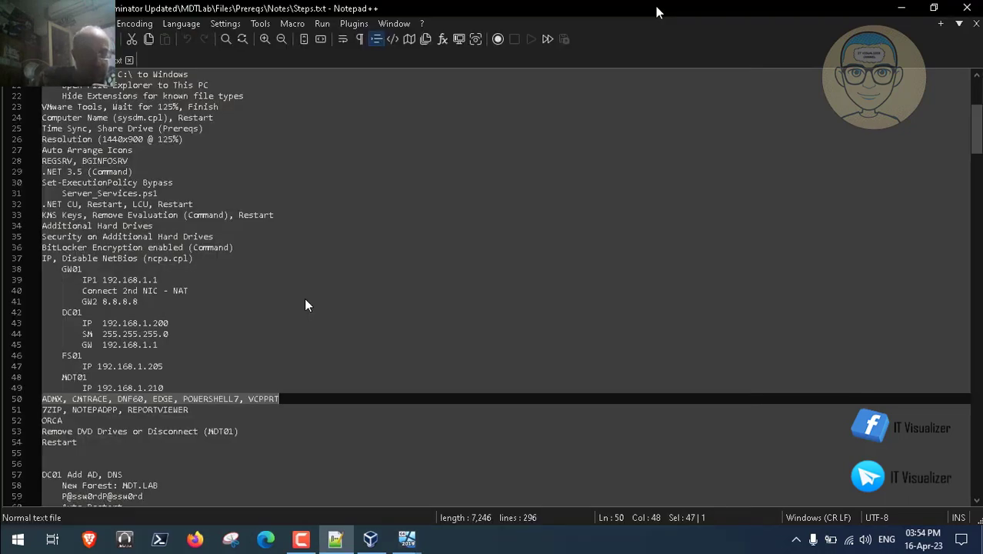
pyautogui.moveTo(407, 538)
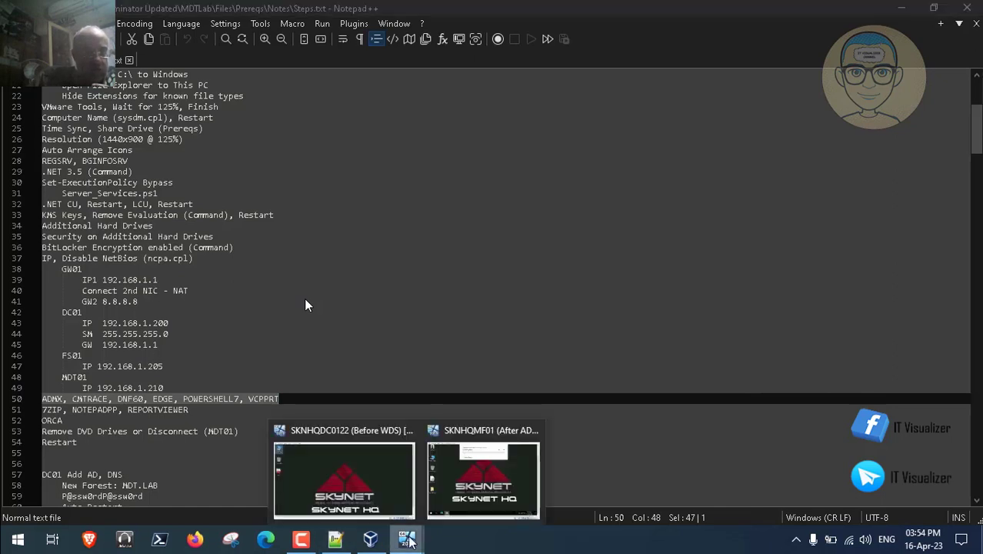
pyautogui.click(348, 477)
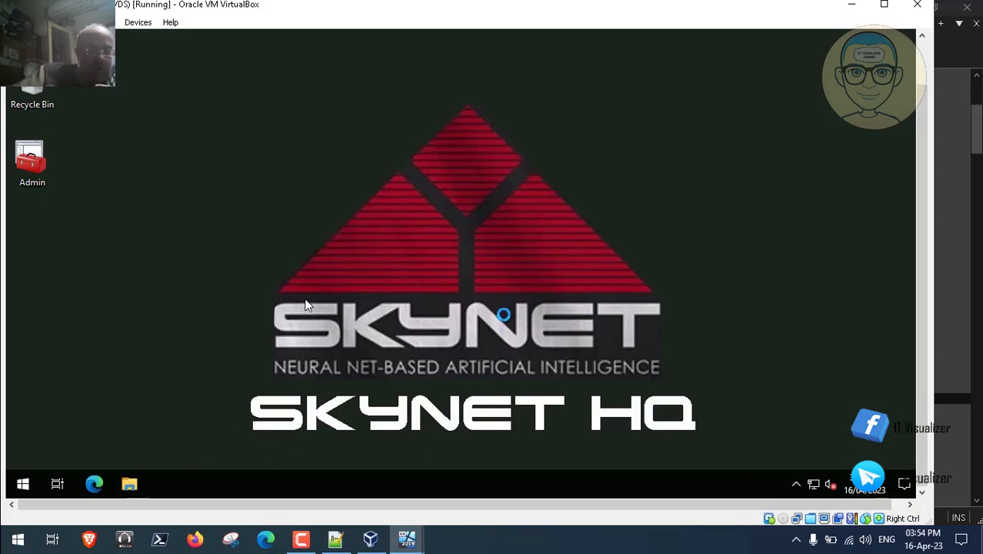
pyautogui.hotkey('alt', 'Tab')
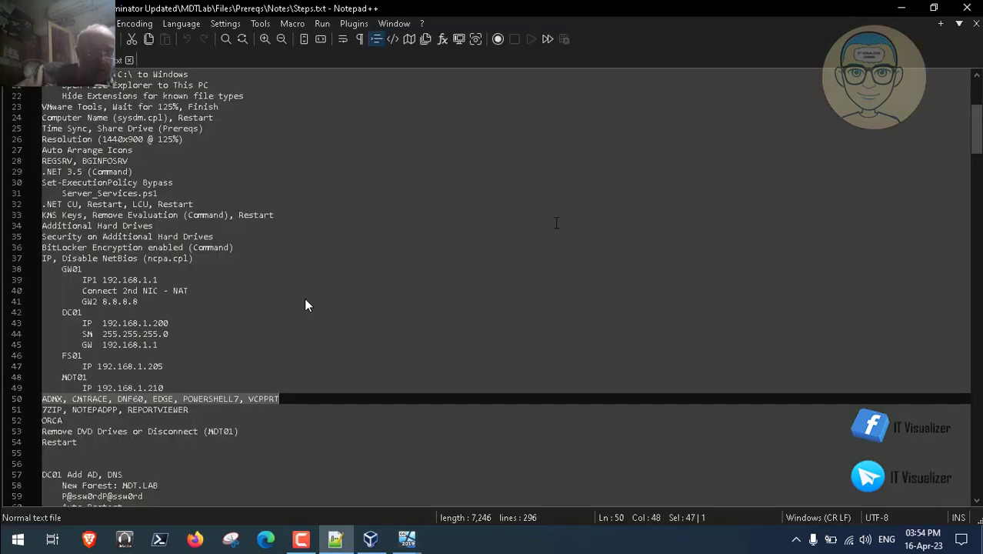
pyautogui.click(407, 539)
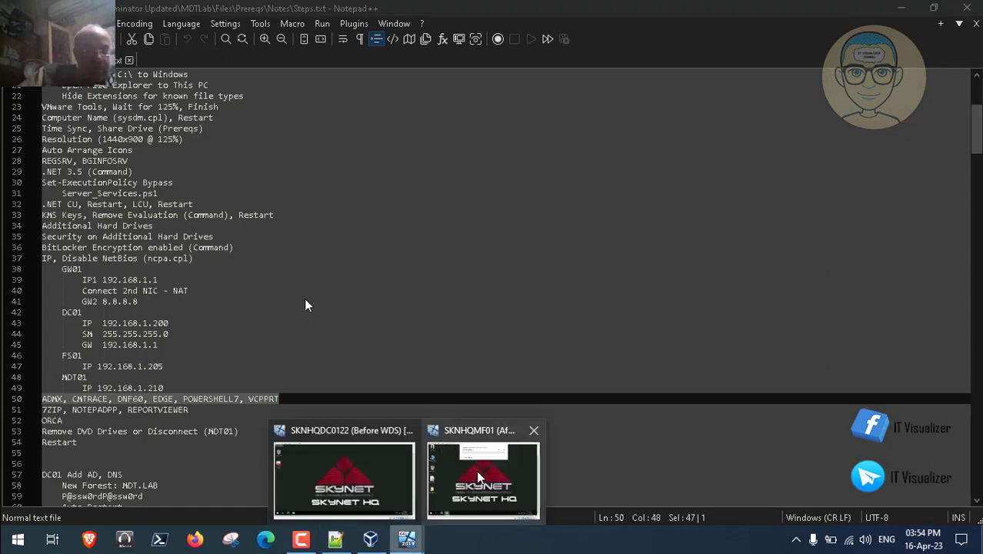
pyautogui.click(485, 471)
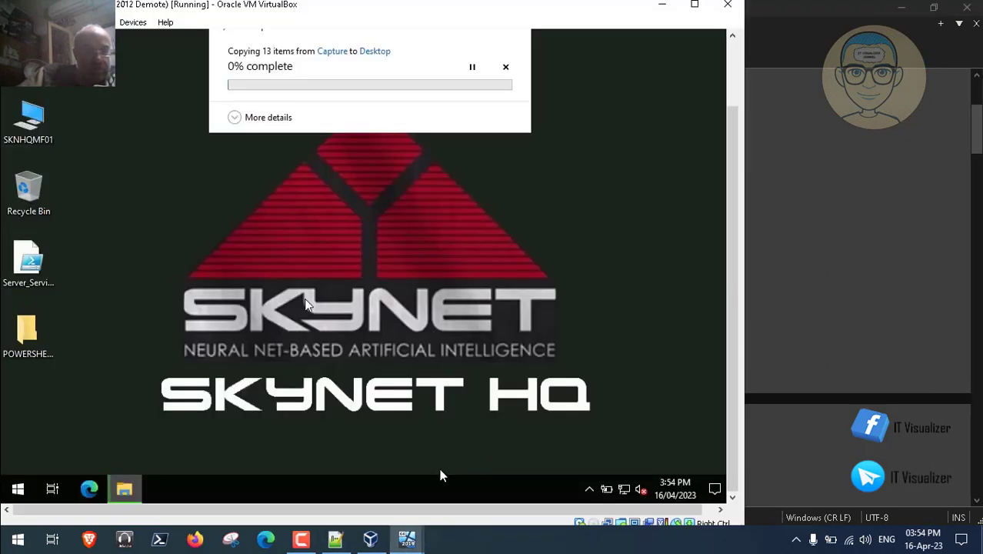
pyautogui.click(301, 540)
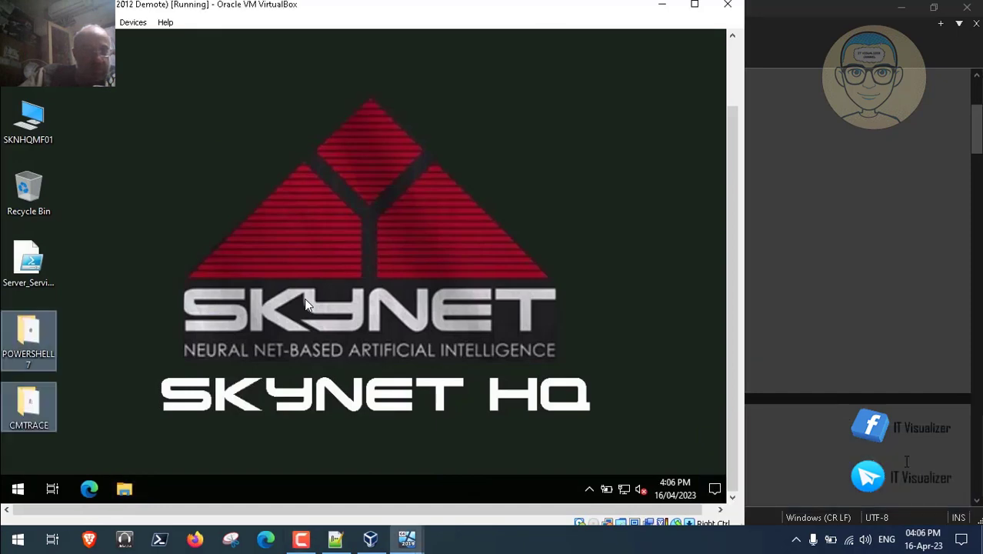
pyautogui.moveTo(733, 400)
pyautogui.mouseDown()
pyautogui.moveTo(740, 326)
pyautogui.moveTo(735, 408)
pyautogui.mouseUp()
pyautogui.click(111, 377)
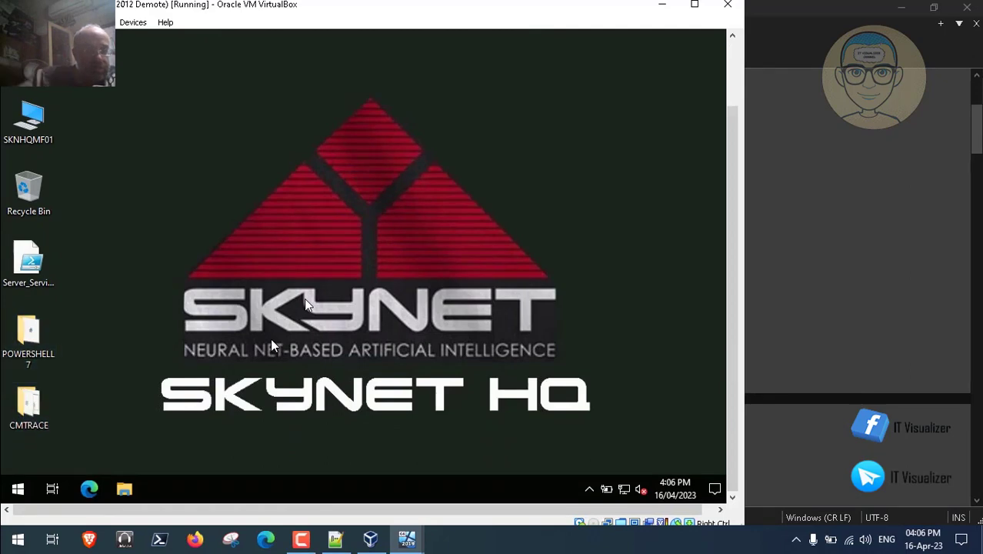
# Step: Permanently delete MEM_Configmgr_2203.exe from the CMTRACE folder
pyautogui.doubleClick(28, 401)
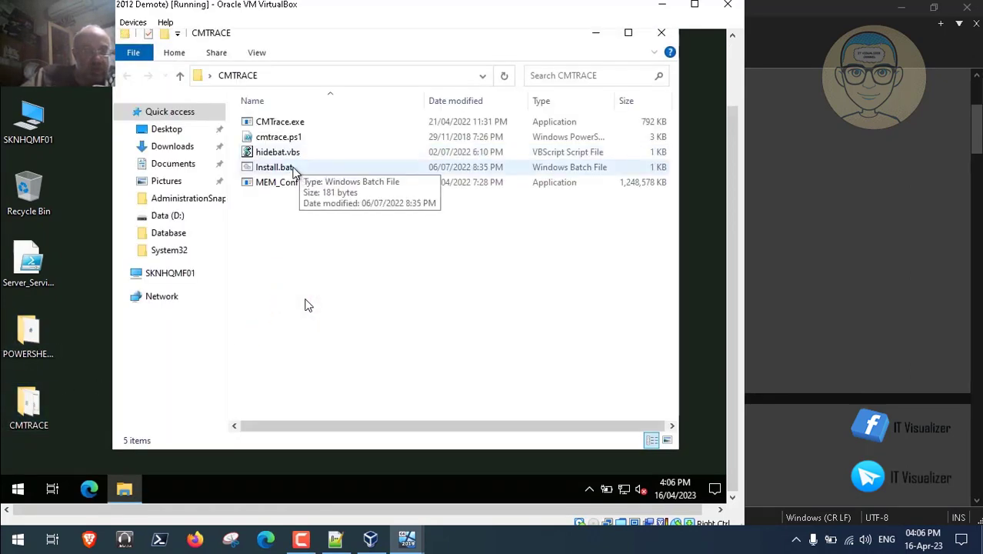
pyautogui.click(304, 187)
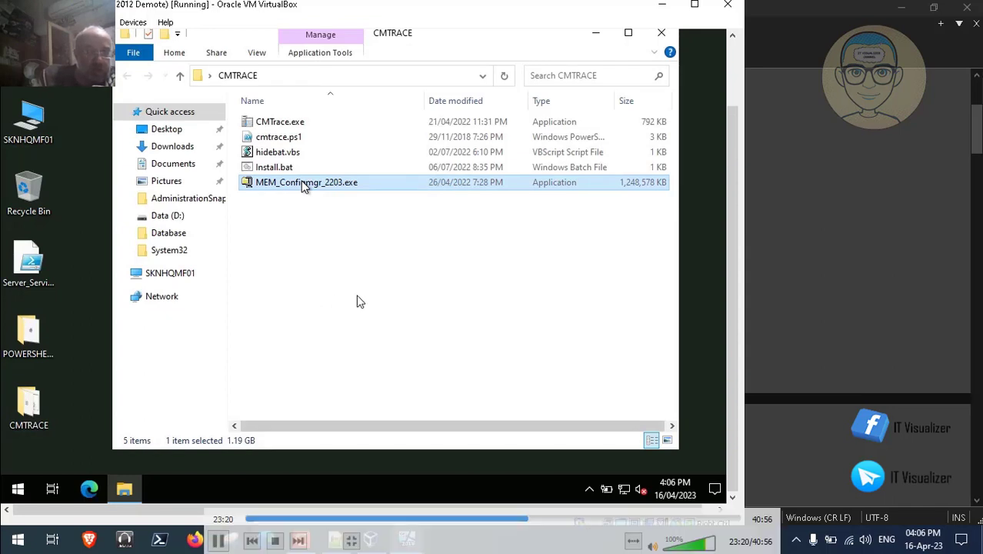
pyautogui.hotkey('shift', 'Delete')
pyautogui.click(443, 277)
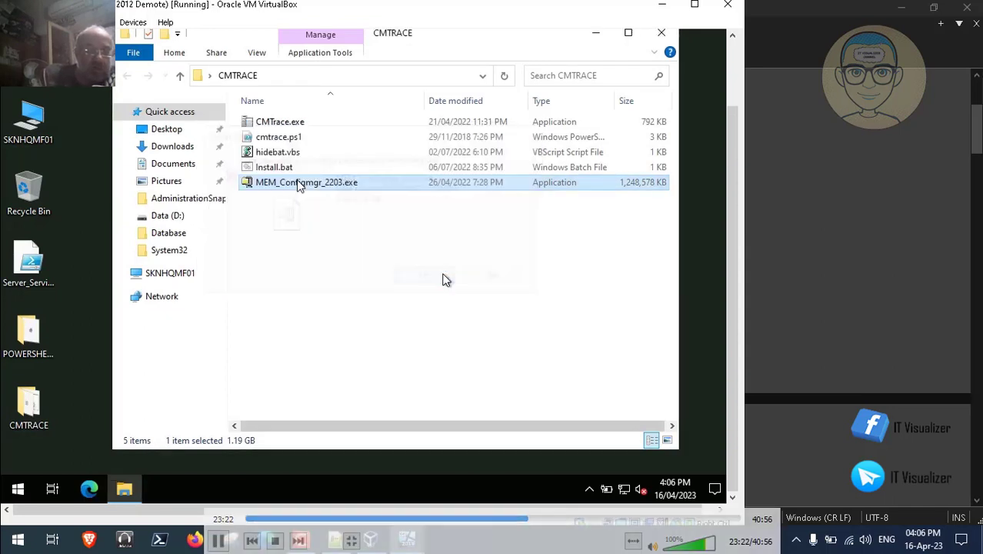
# Step: Open Install.bat in Notepad to review its mkdir, xcopy and powershell commands
pyautogui.rightClick(275, 169)
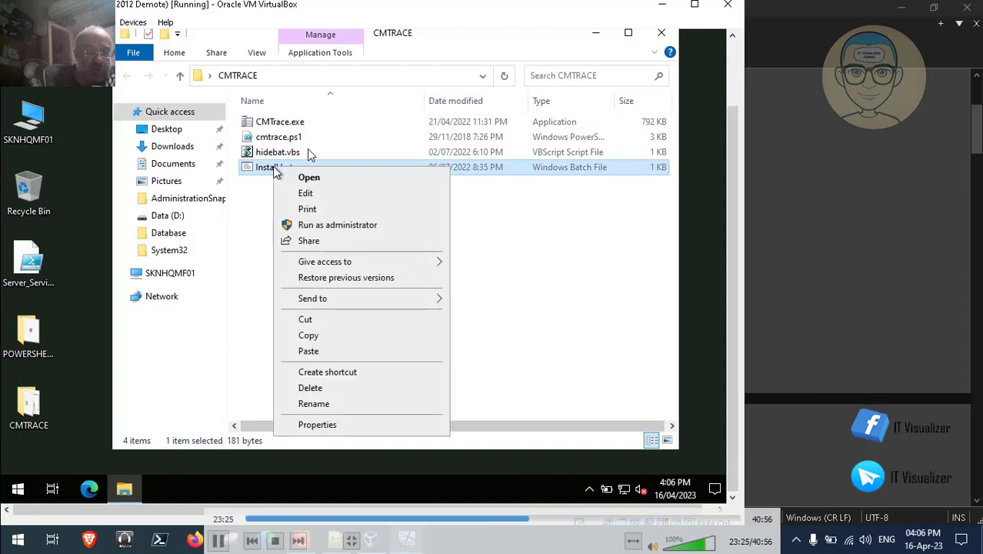
pyautogui.click(306, 194)
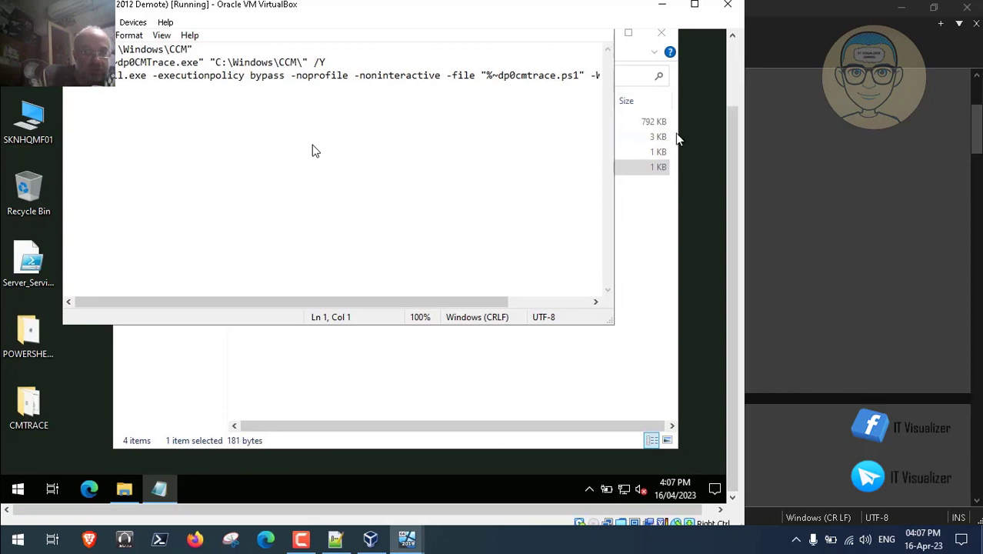
pyautogui.moveTo(432, 307); pyautogui.dragTo(356, 290)
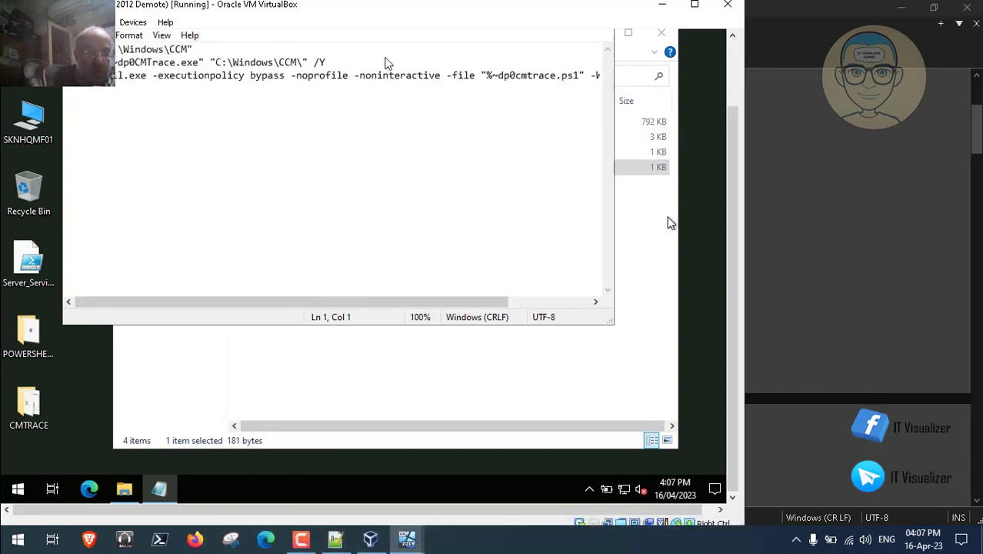
pyautogui.scroll(1, 732, 245)
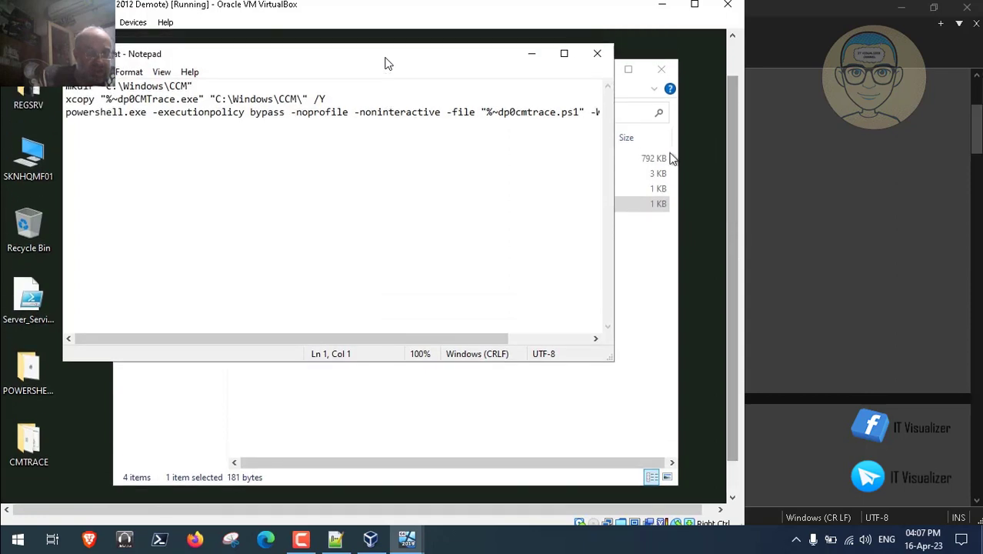
# Step: Close Notepad, run Install.bat as administrator, then close the CMTRACE folder window
pyautogui.click(598, 54)
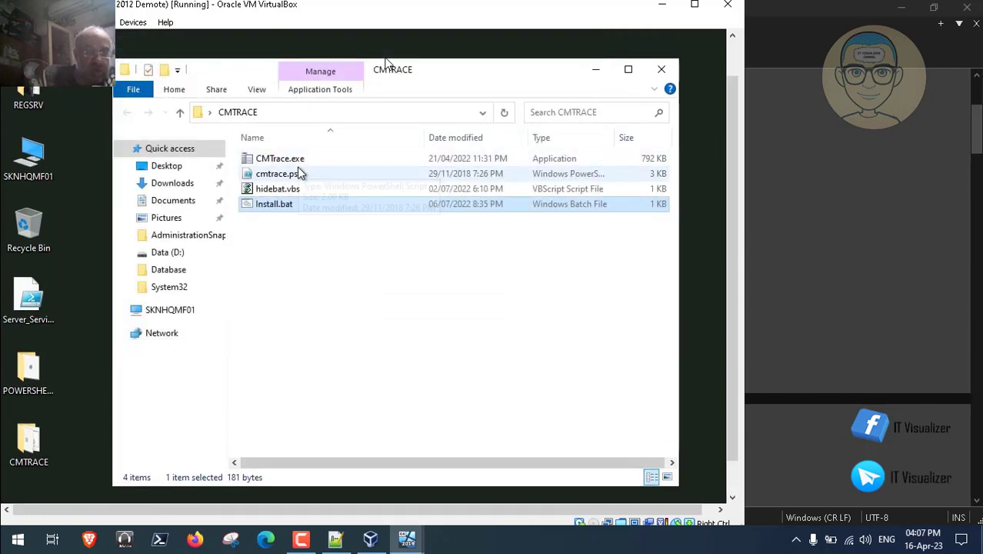
pyautogui.rightClick(271, 210)
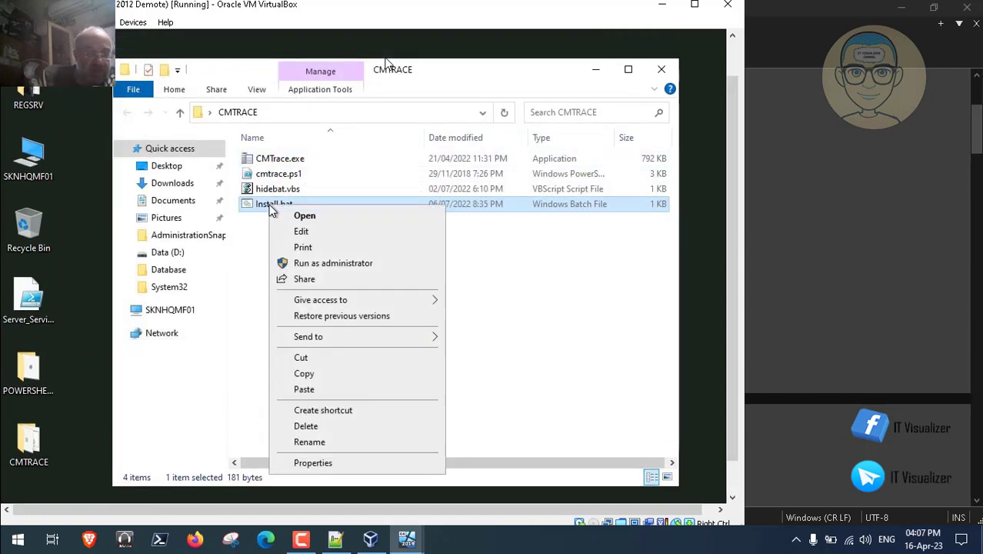
pyautogui.click(320, 265)
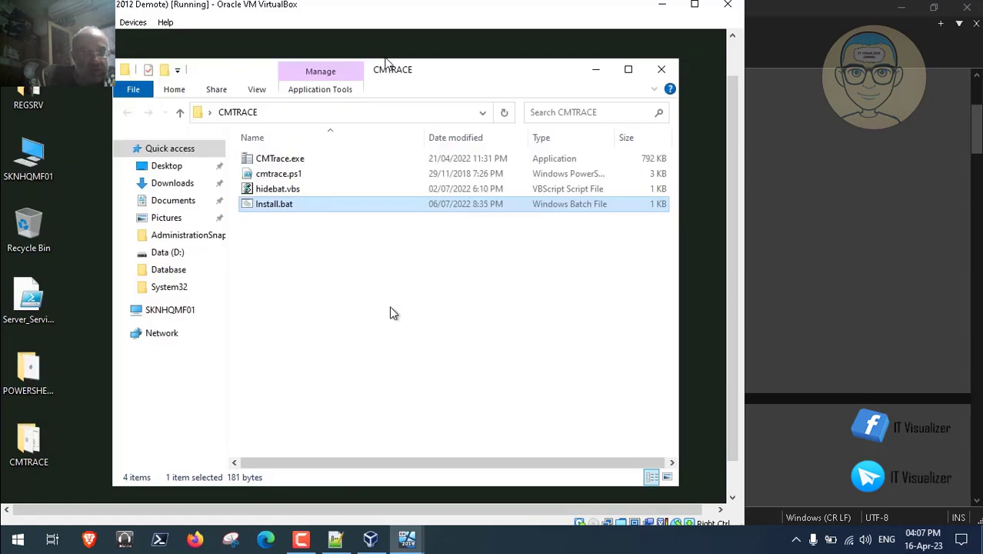
pyautogui.click(660, 69)
pyautogui.click(34, 358)
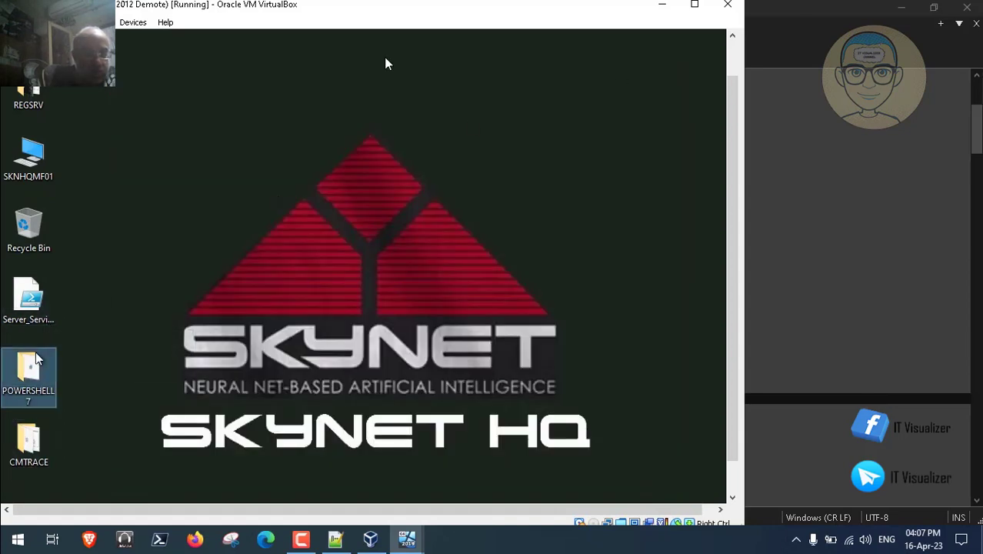
# Step: Launch PowerShell-7.3.3-win-x64.msi from the POWERSHELL 7 folder and close the folder
pyautogui.doubleClick(35, 357)
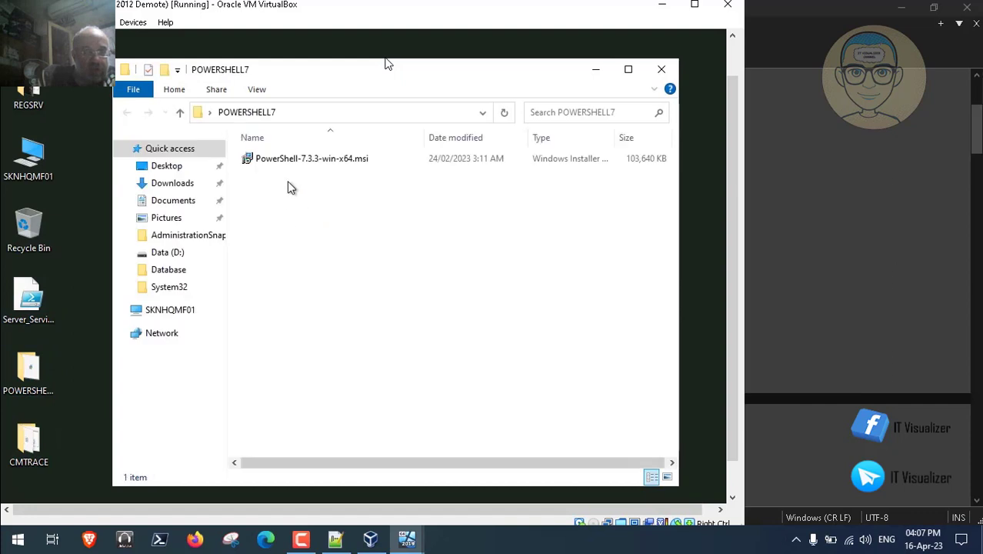
pyautogui.doubleClick(286, 160)
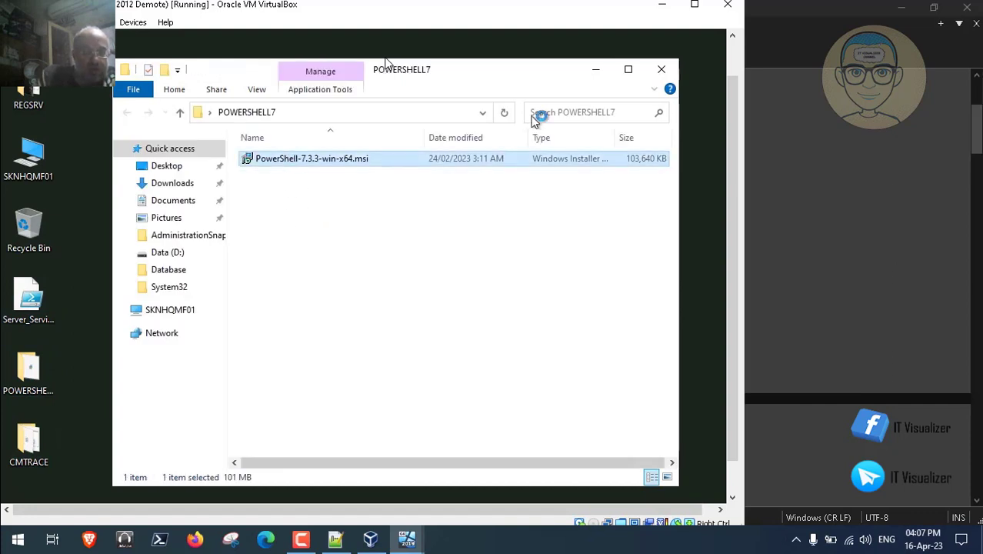
pyautogui.click(660, 69)
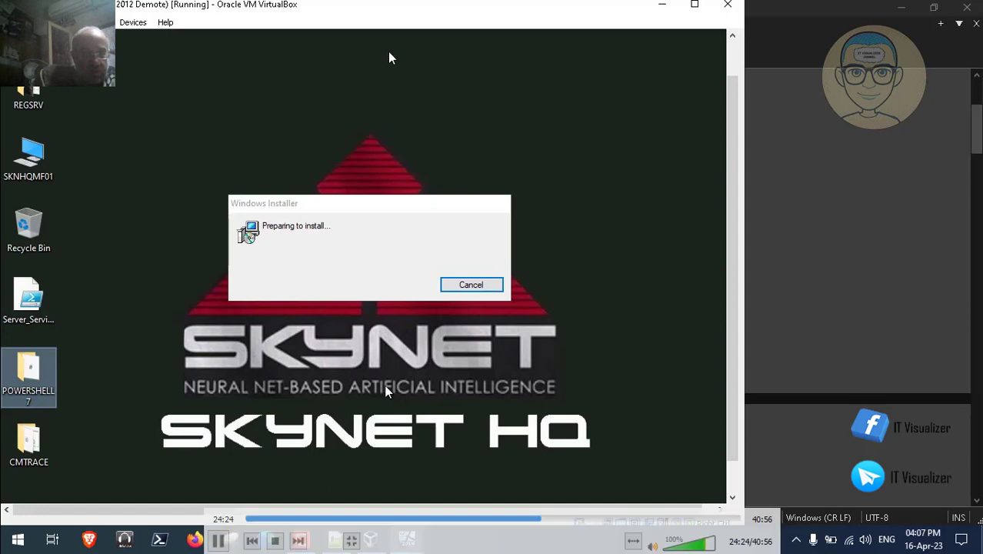
pyautogui.moveTo(629, 433)
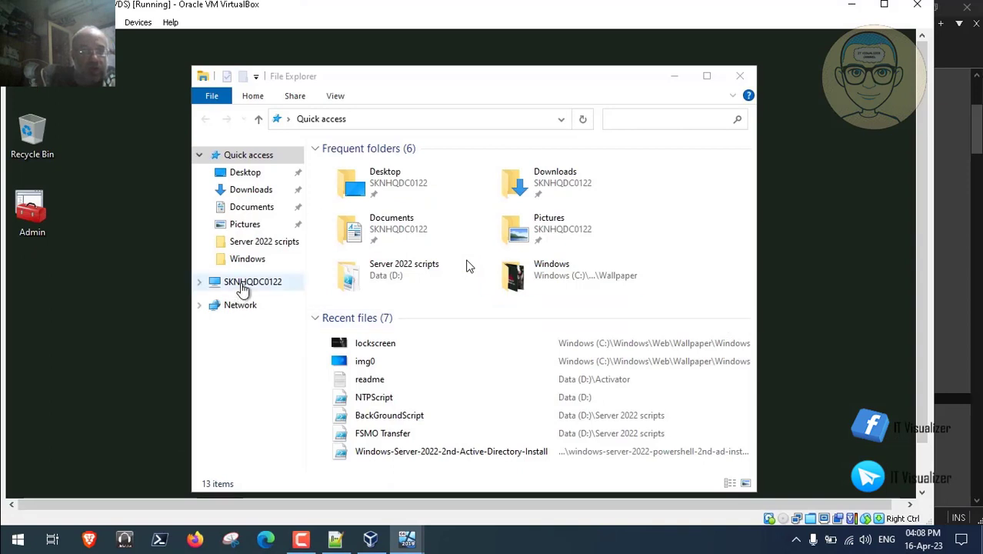
# Step: On SKNHQDC0122, open the ADToolsCollection (Z:) drive and select the Terminator Updated folder
pyautogui.click(290, 280)
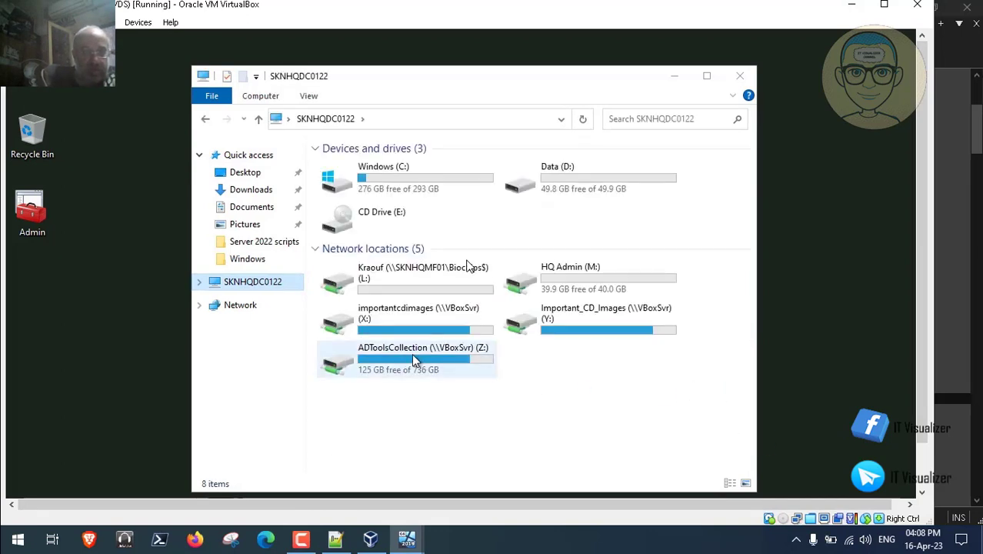
pyautogui.doubleClick(412, 355)
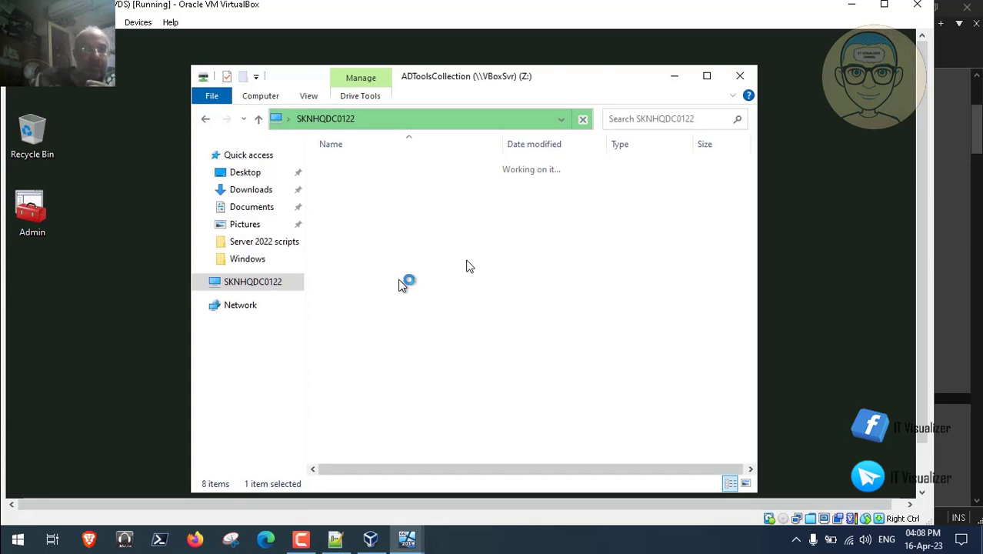
pyautogui.click(372, 286)
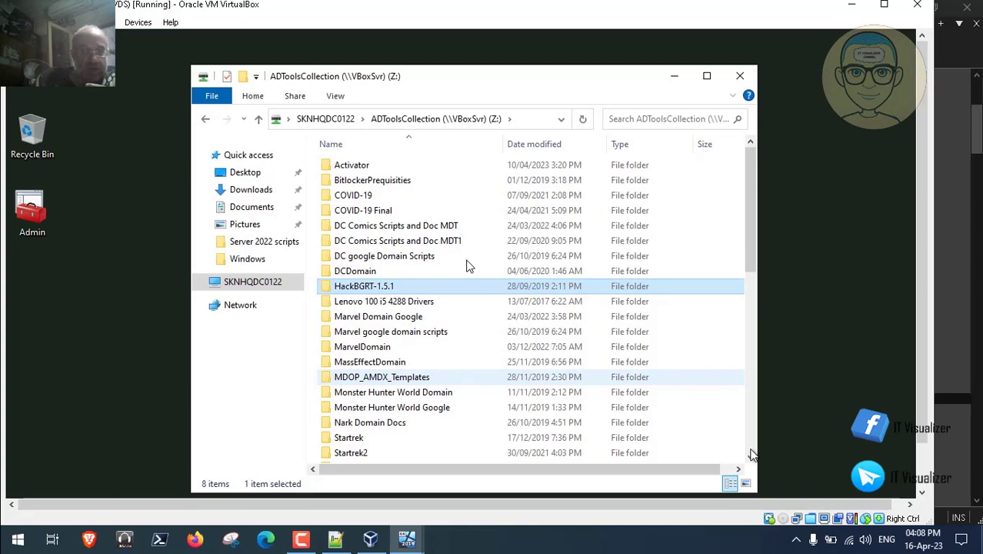
pyautogui.press('t')
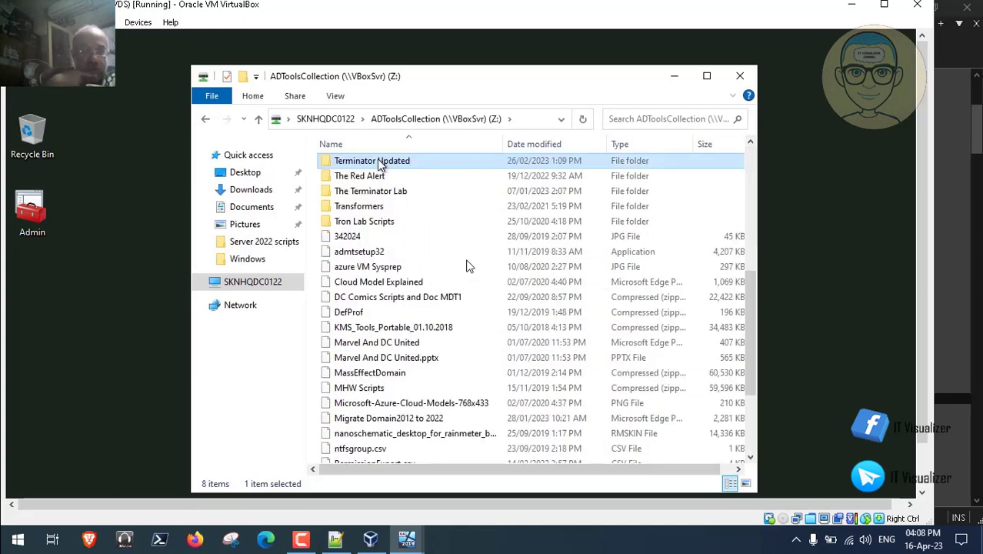
pyautogui.press('c')
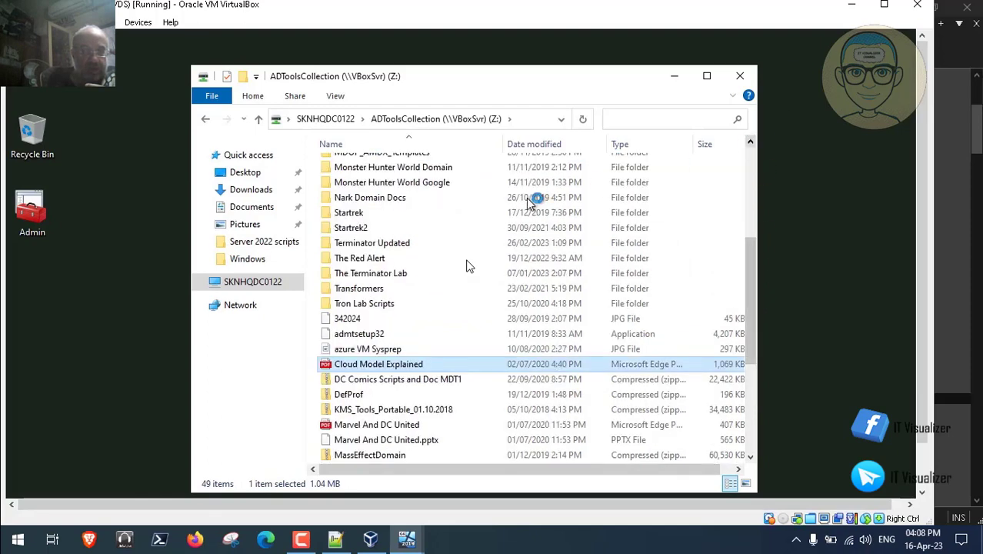
pyautogui.click(395, 244)
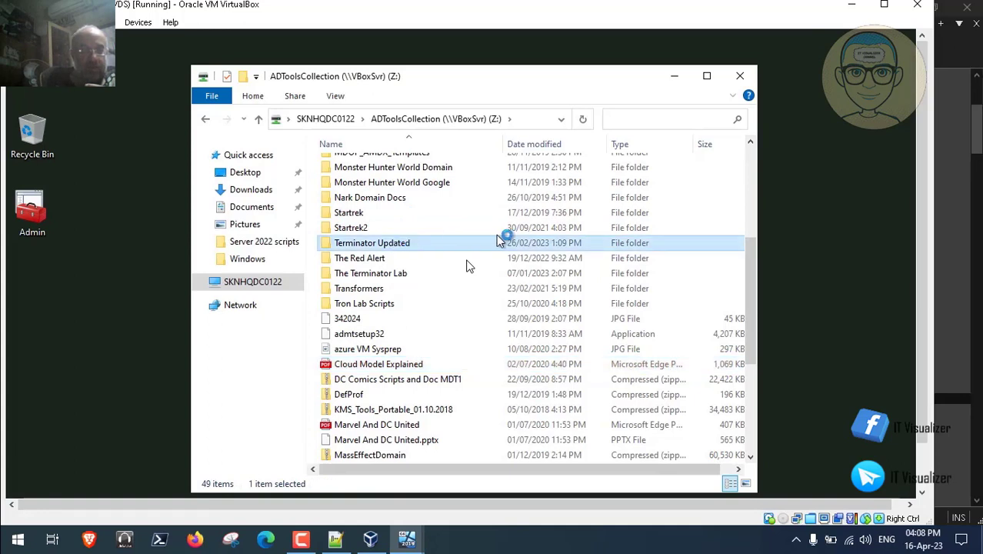
pyautogui.click(852, 5)
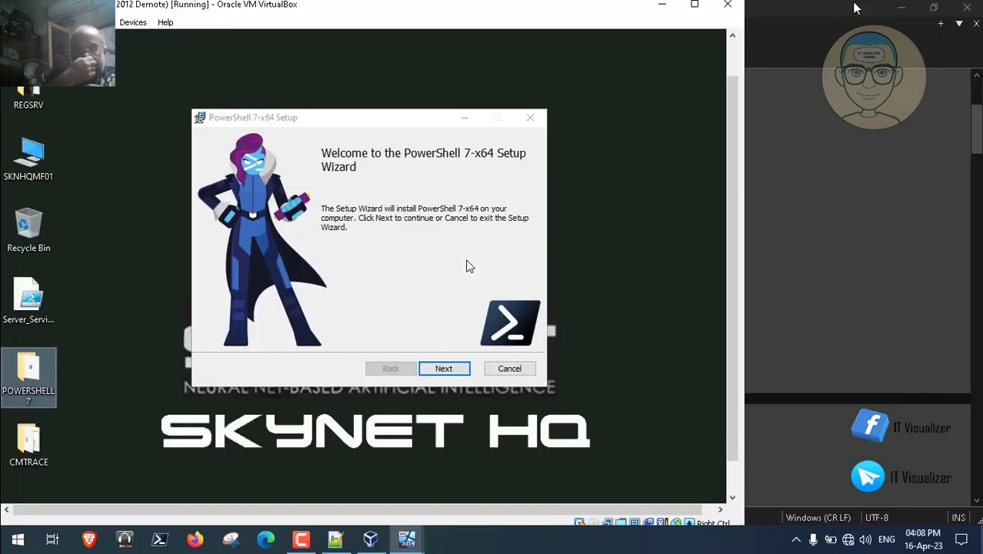
# Step: Keep the default C:\Program Files\PowerShell\ install folder and enable PowerShell remoting
pyautogui.click(443, 371)
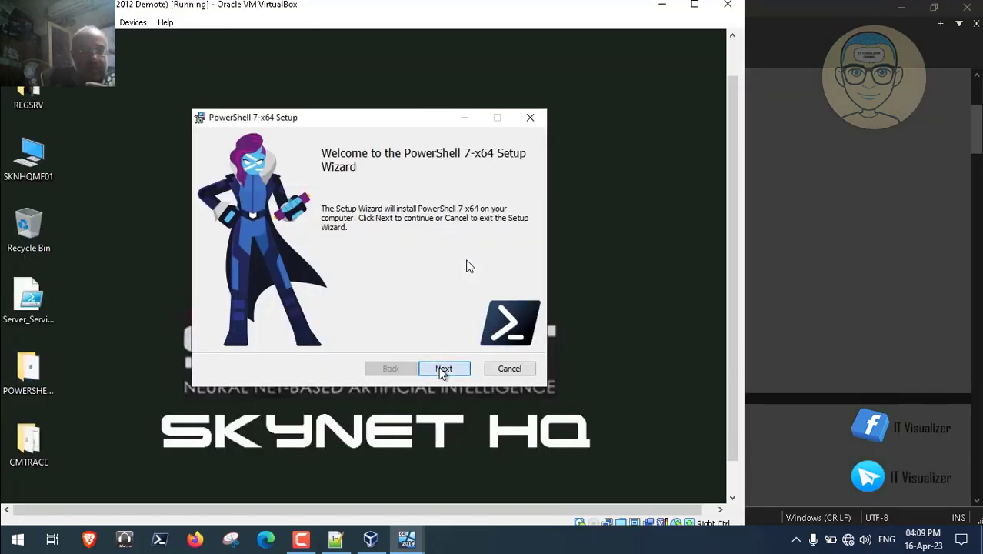
pyautogui.click(444, 370)
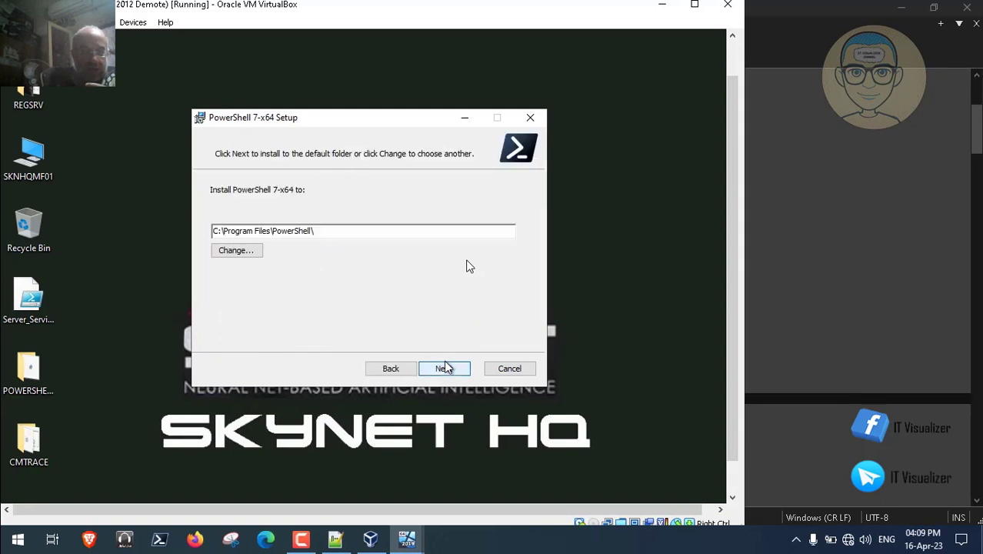
pyautogui.click(444, 370)
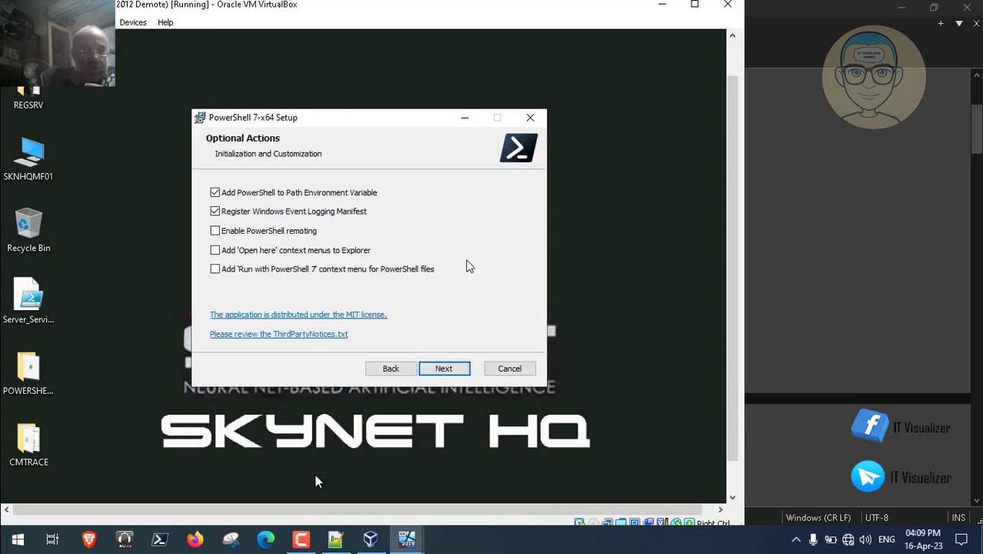
pyautogui.click(216, 232)
pyautogui.click(218, 543)
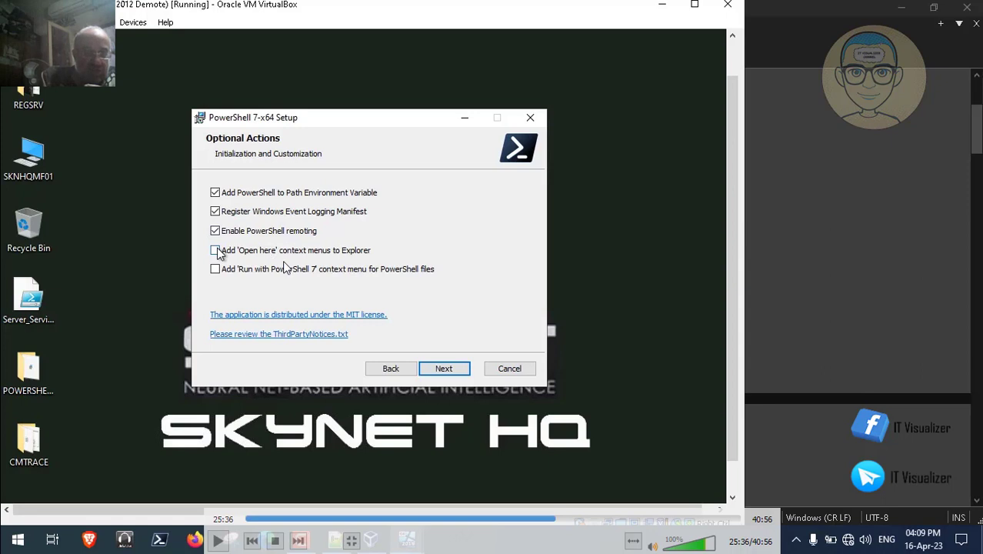
pyautogui.moveTo(258, 534)
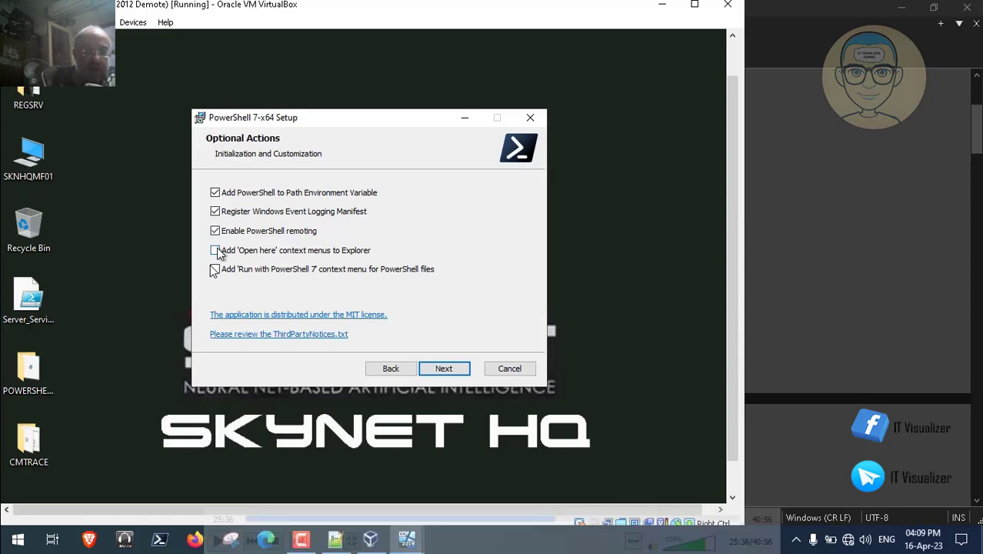
pyautogui.click(218, 540)
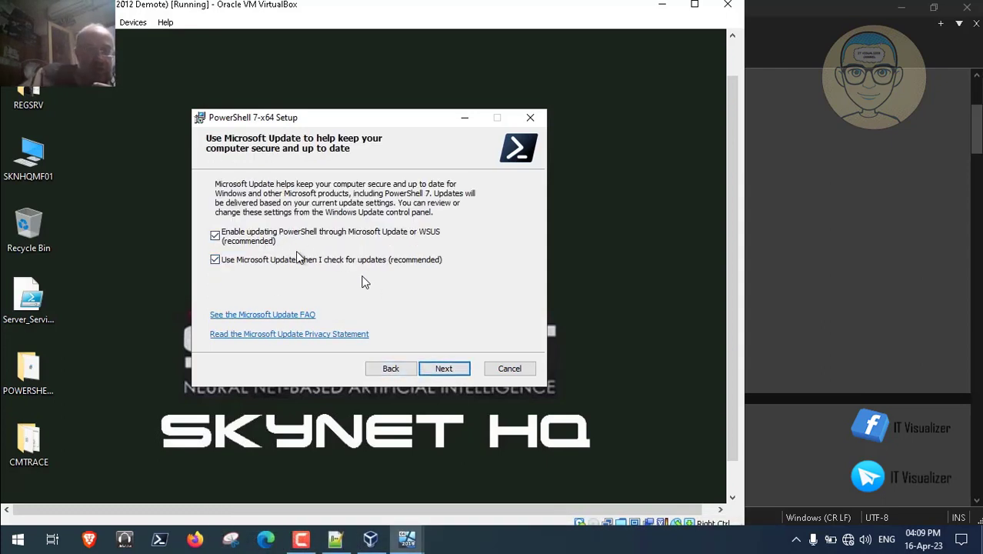
# Step: Accept the Microsoft Update options and start installing PowerShell 7-x64
pyautogui.click(442, 370)
pyautogui.click(442, 370)
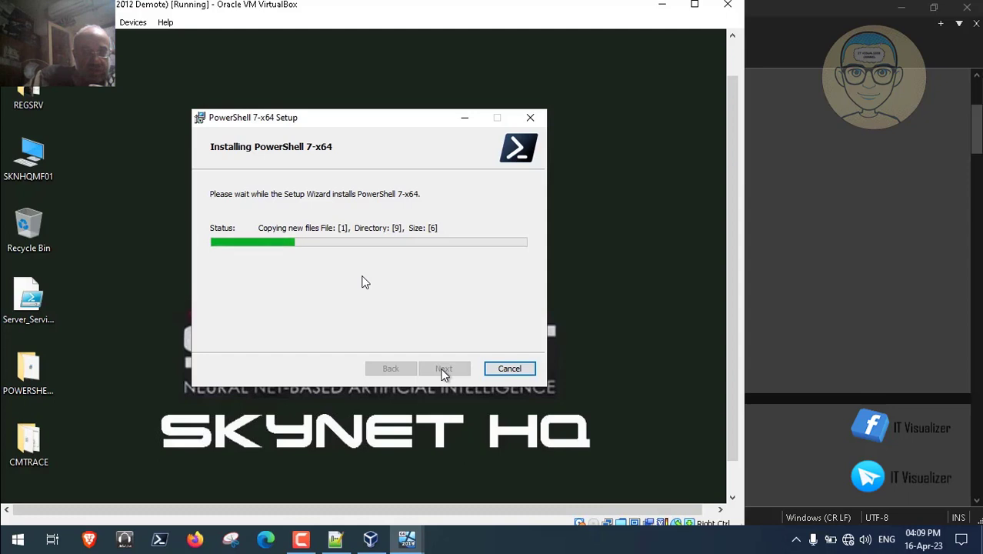
pyautogui.click(733, 488)
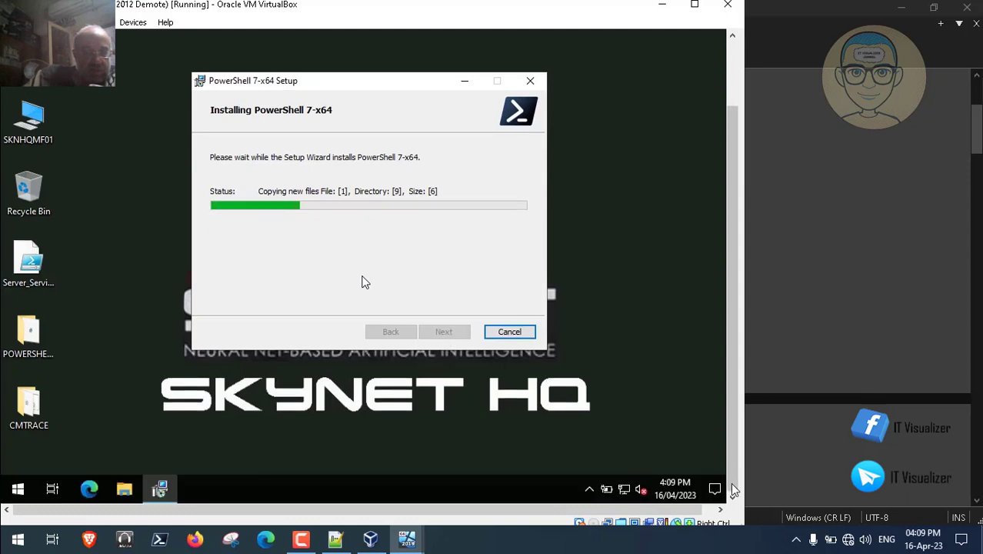
pyautogui.click(407, 542)
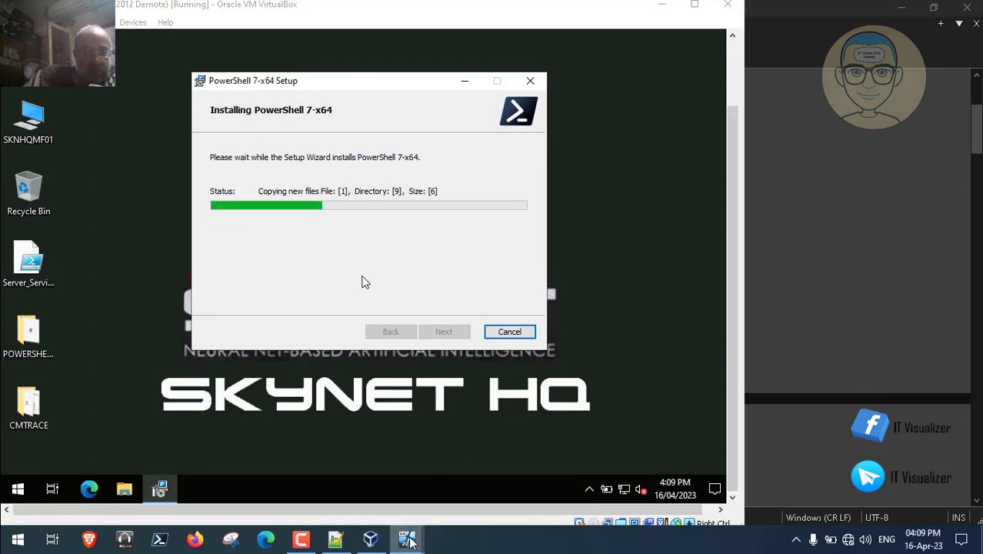
# Step: On the other VM, browse MDTLab\Files\Prereqs\Tools\Deploy
pyautogui.click(407, 471)
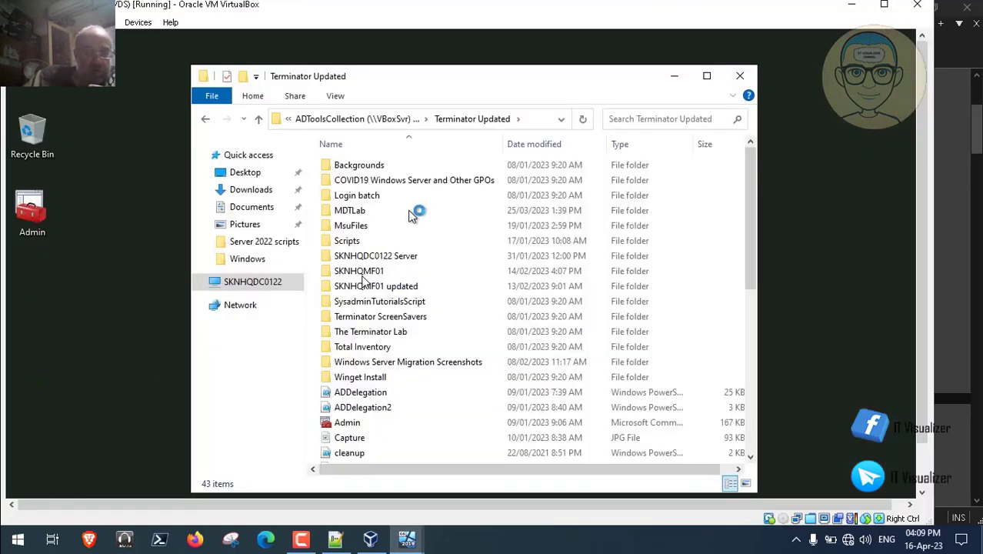
pyautogui.doubleClick(359, 211)
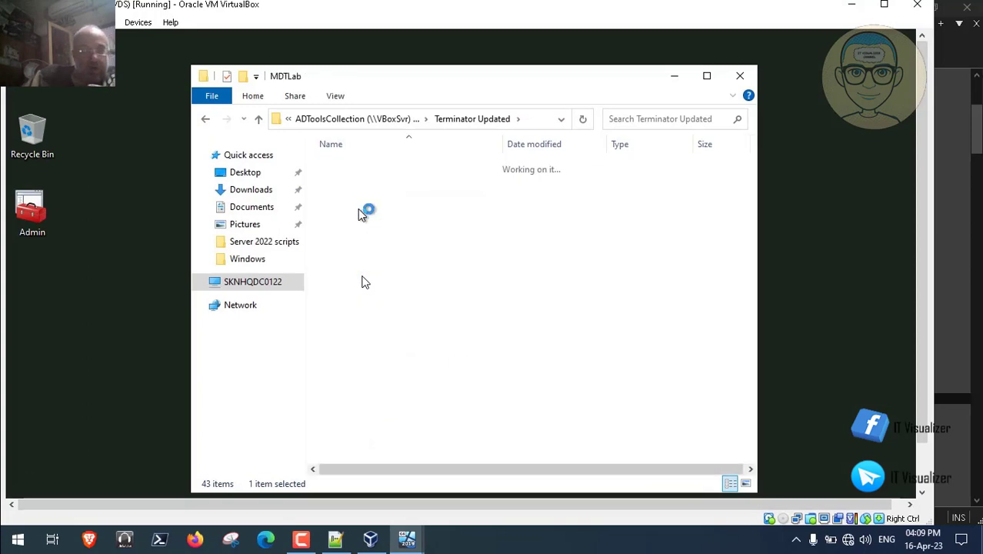
pyautogui.doubleClick(353, 169)
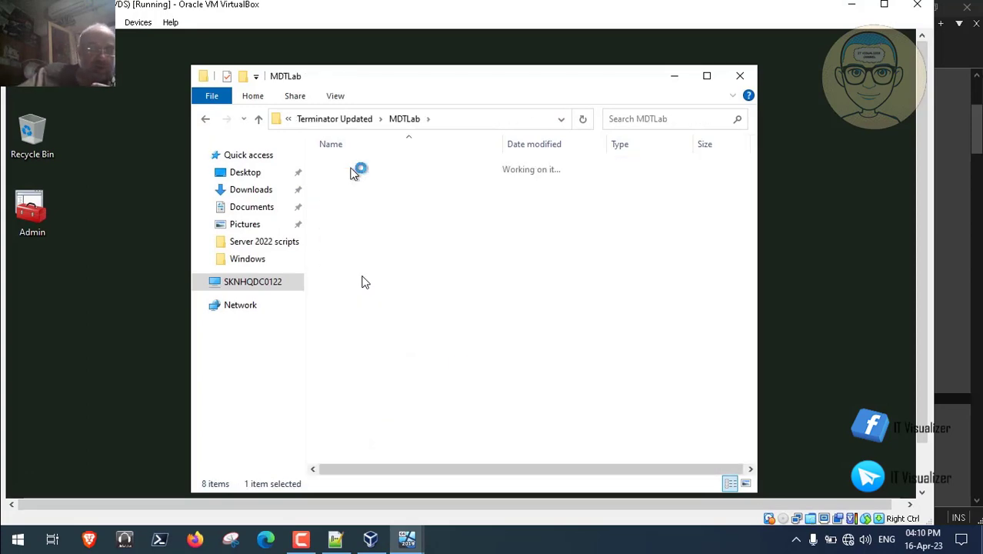
pyautogui.click(354, 169)
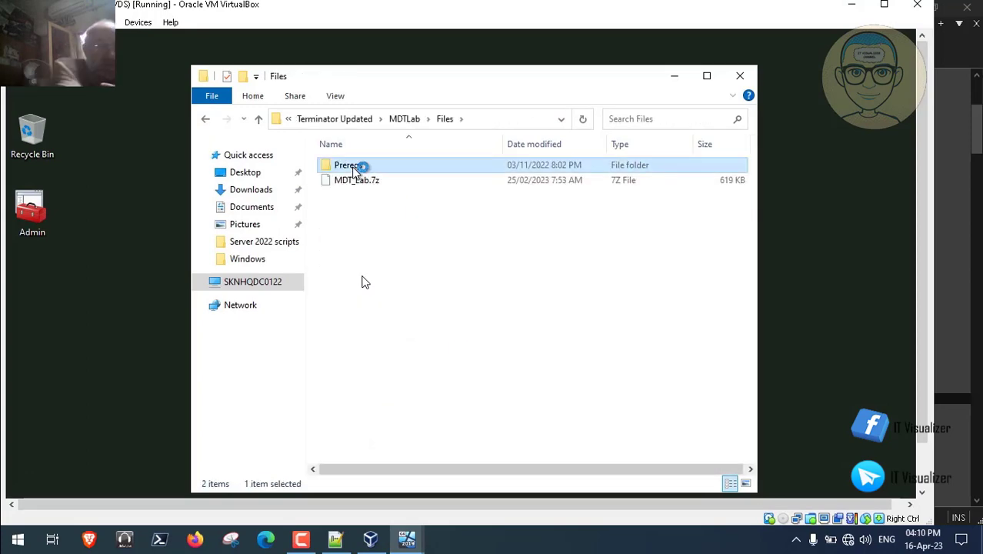
pyautogui.doubleClick(354, 169)
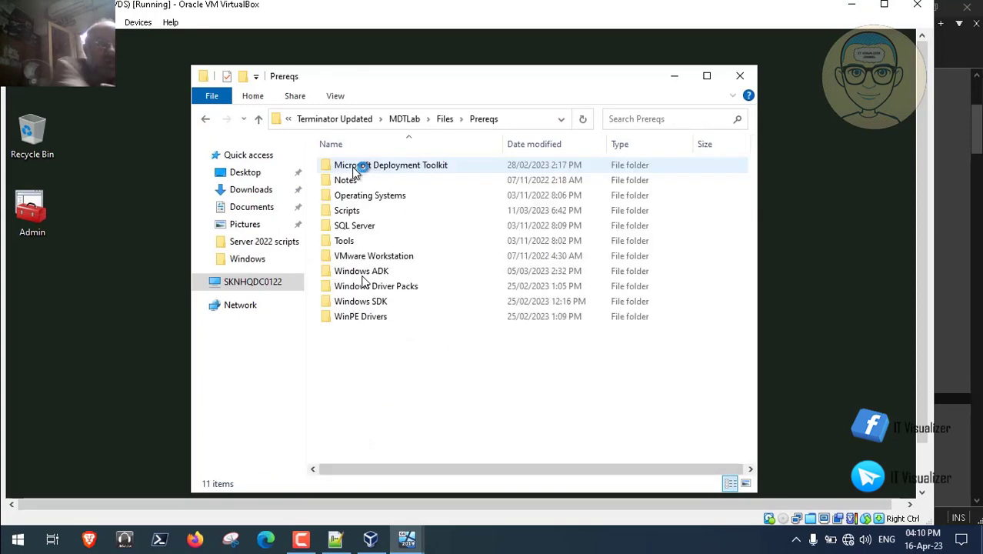
pyautogui.doubleClick(347, 241)
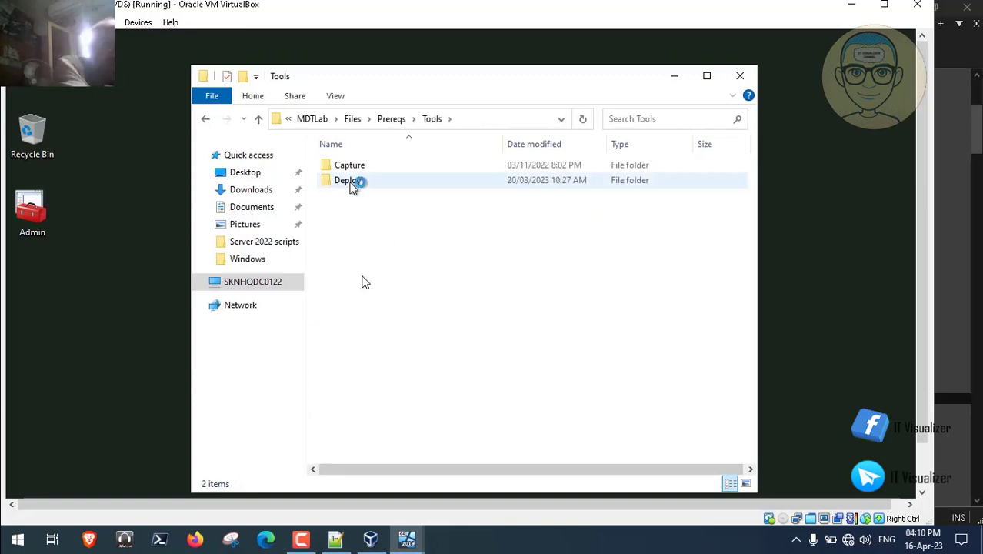
pyautogui.doubleClick(348, 181)
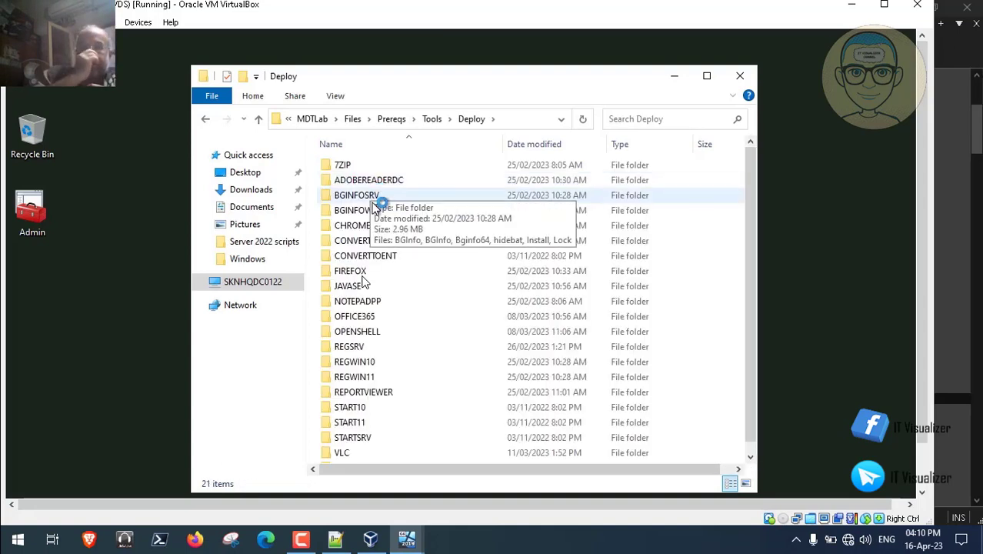
# Step: Copy the BGINFOSRV and REGSRV folders from Deploy
pyautogui.click(376, 197)
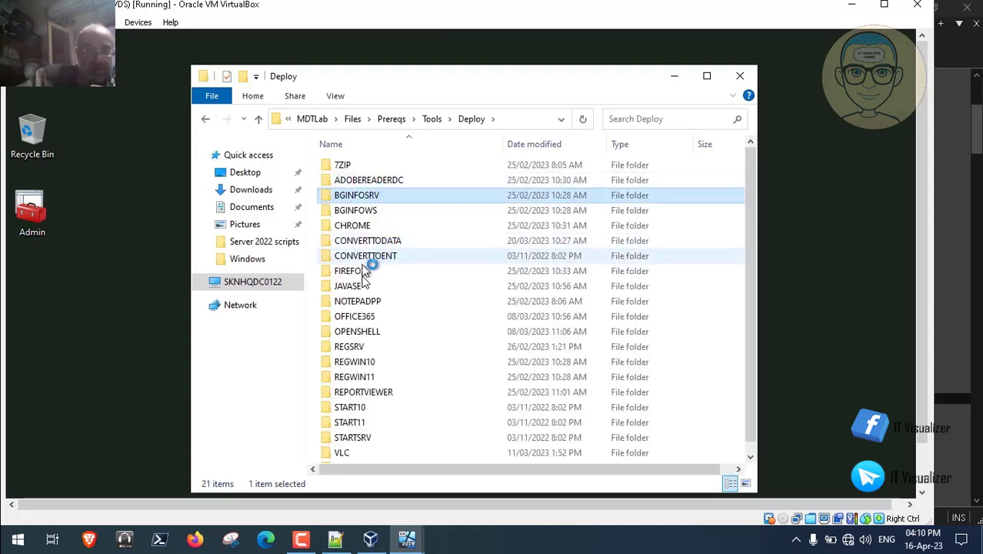
pyautogui.keyDown('ctrl'); pyautogui.click(363, 349); pyautogui.keyUp('ctrl')
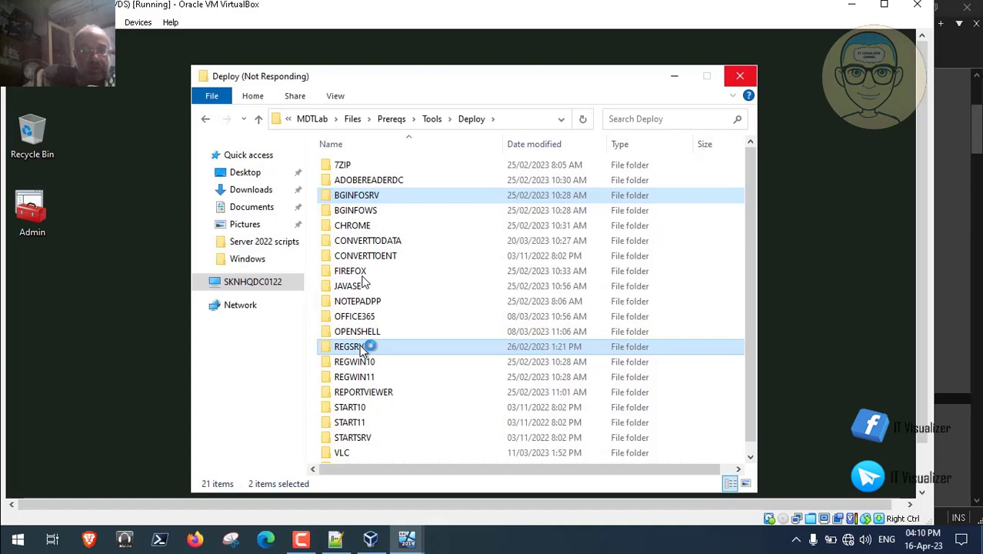
pyautogui.rightClick(363, 348)
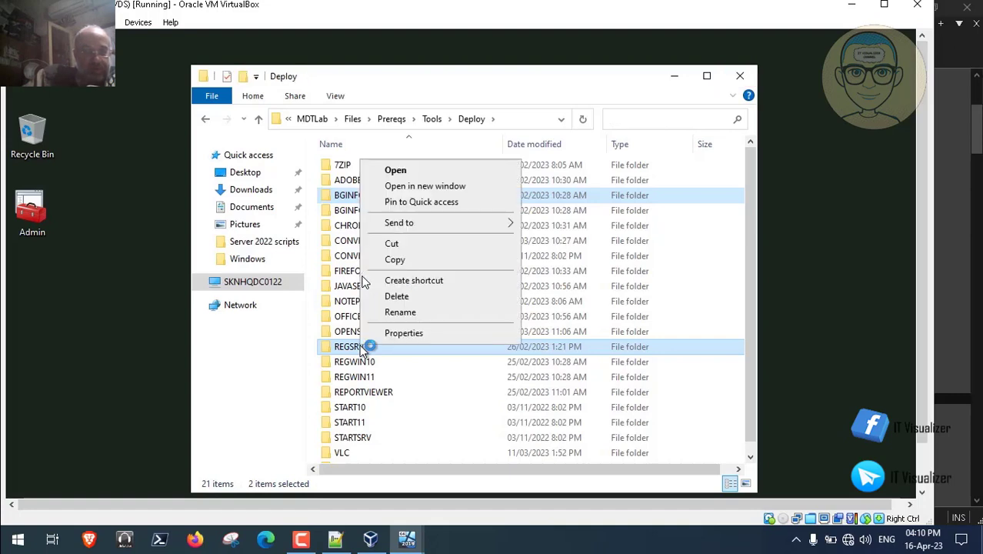
pyautogui.click(421, 260)
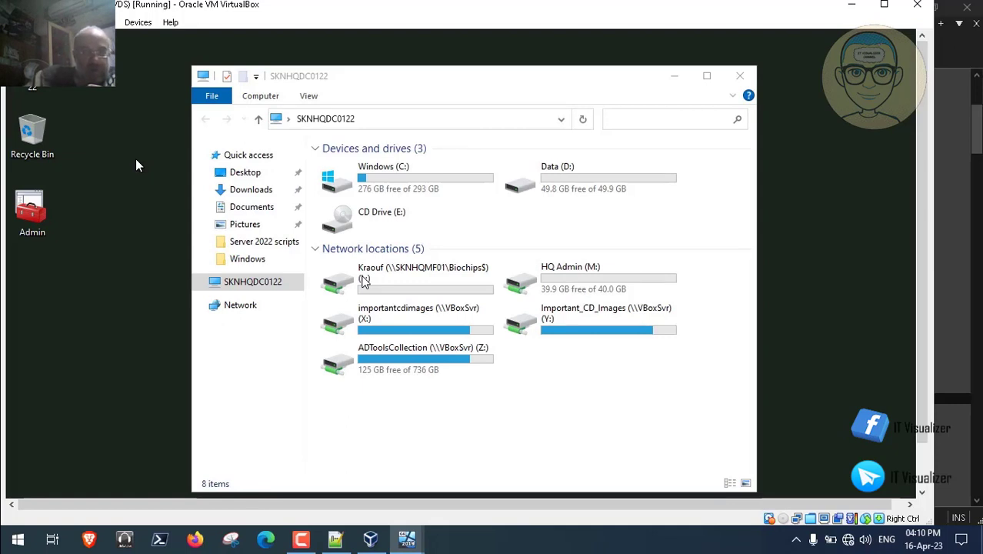
# Step: Paste the copied Deploy folders onto the desktop, then browse the ADToolsCollection (Z:) drive
pyautogui.rightClick(135, 158)
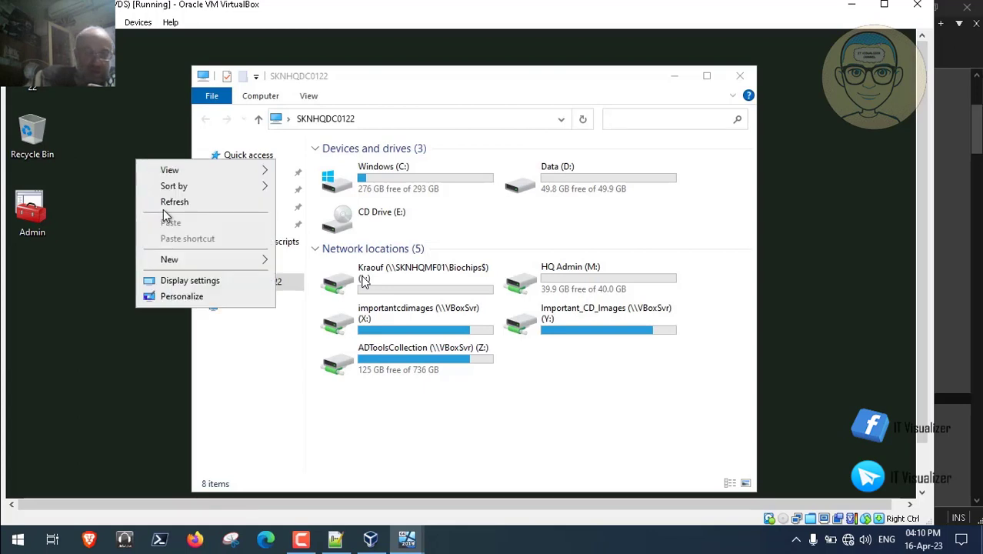
pyautogui.click(387, 366)
pyautogui.doubleClick(386, 366)
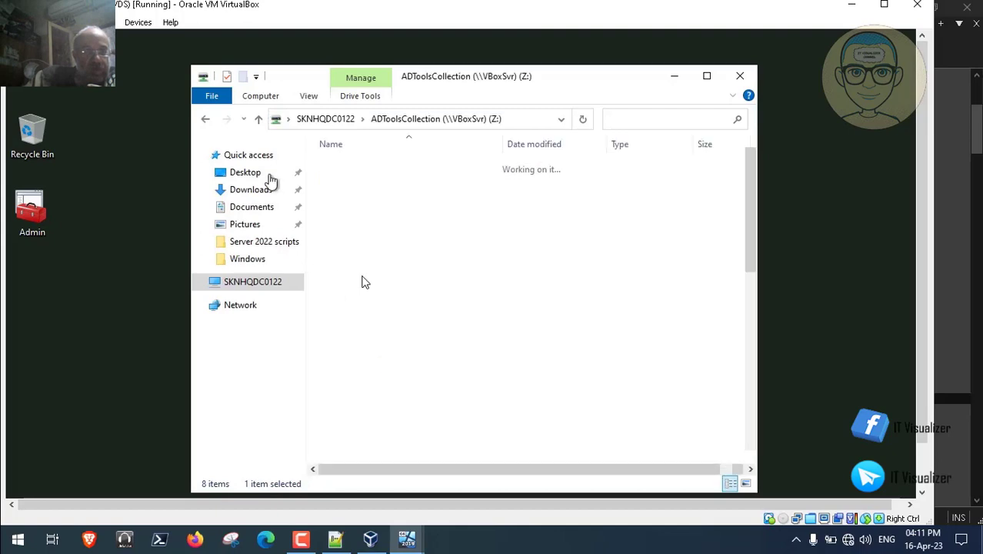
pyautogui.click(206, 121)
pyautogui.moveTo(579, 516); pyautogui.dragTo(590, 521)
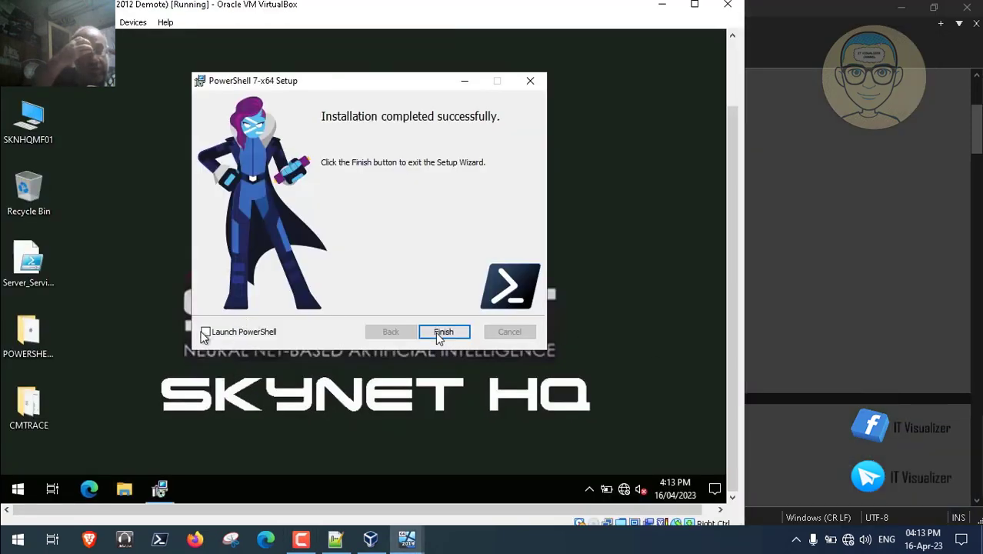
# Step: Turn on the Launch PowerShell option on the setup completion page
pyautogui.click(205, 333)
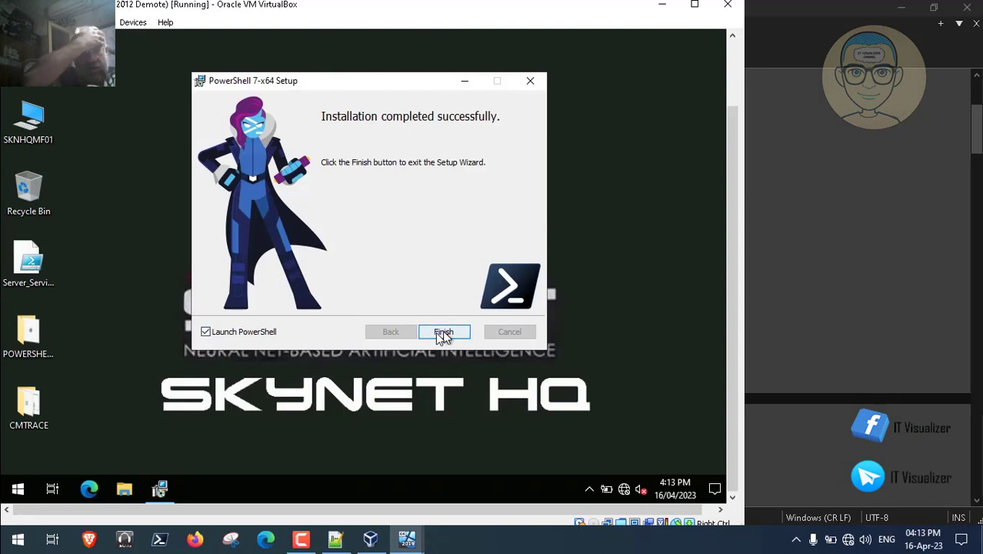
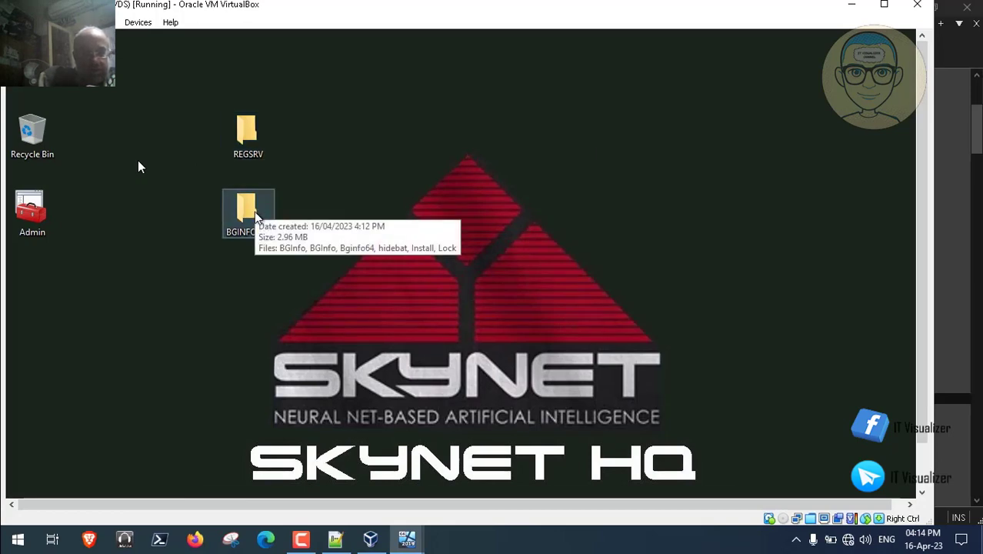
# Step: Open the BGINFOSRV folder and select its Install batch file
pyautogui.doubleClick(255, 213)
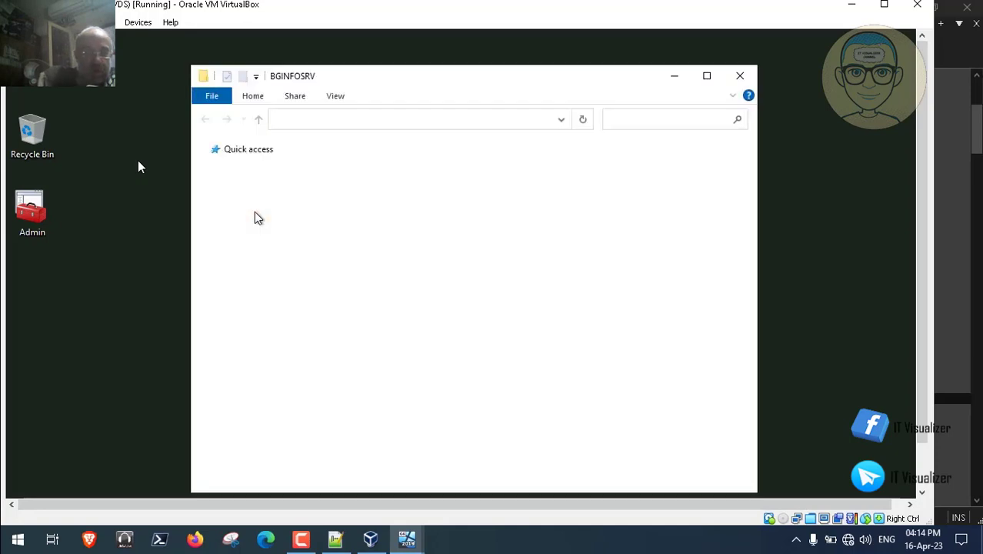
pyautogui.click(352, 229)
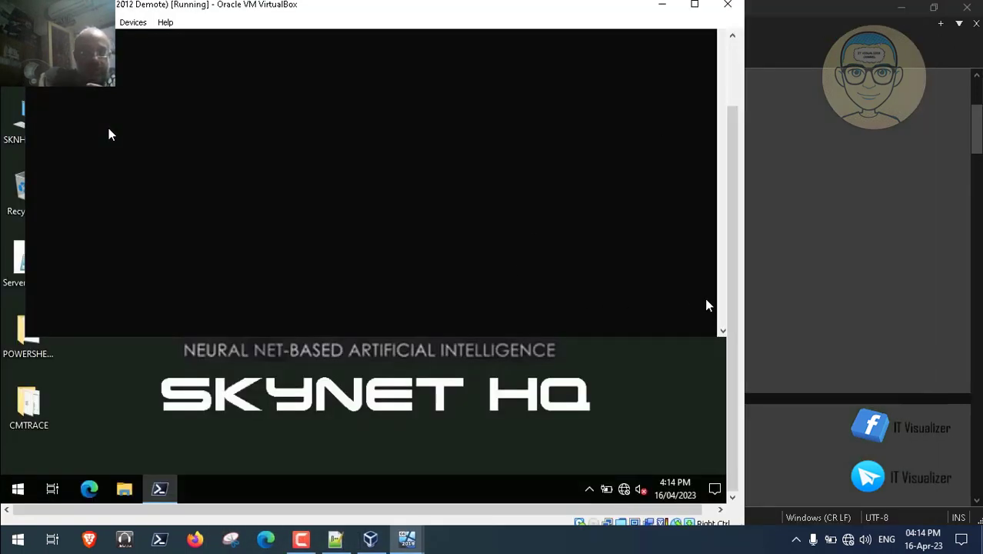
# Step: Close PowerShell 7 and permanently delete the POWERSHELL 7 and CMTRACE desktop folders
pyautogui.click(736, 63)
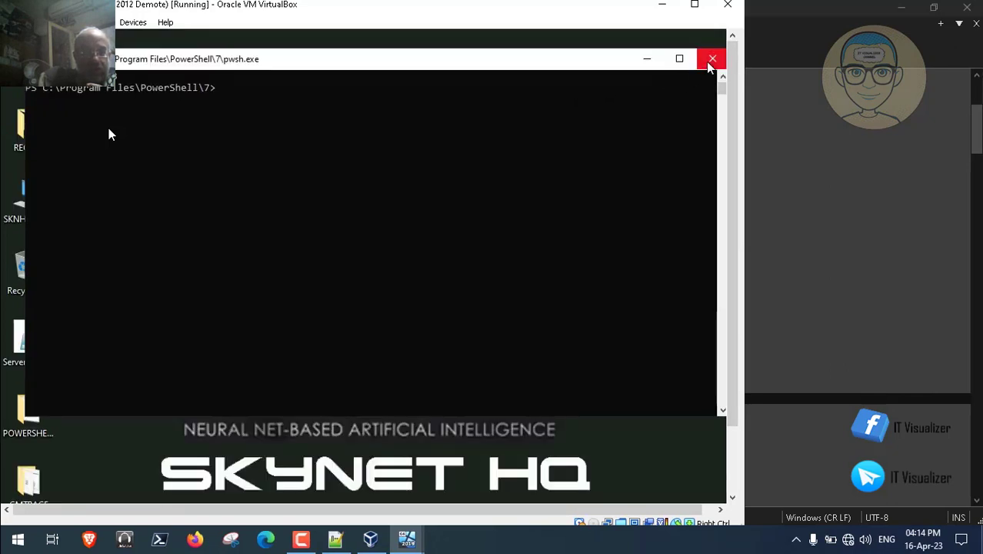
pyautogui.click(712, 60)
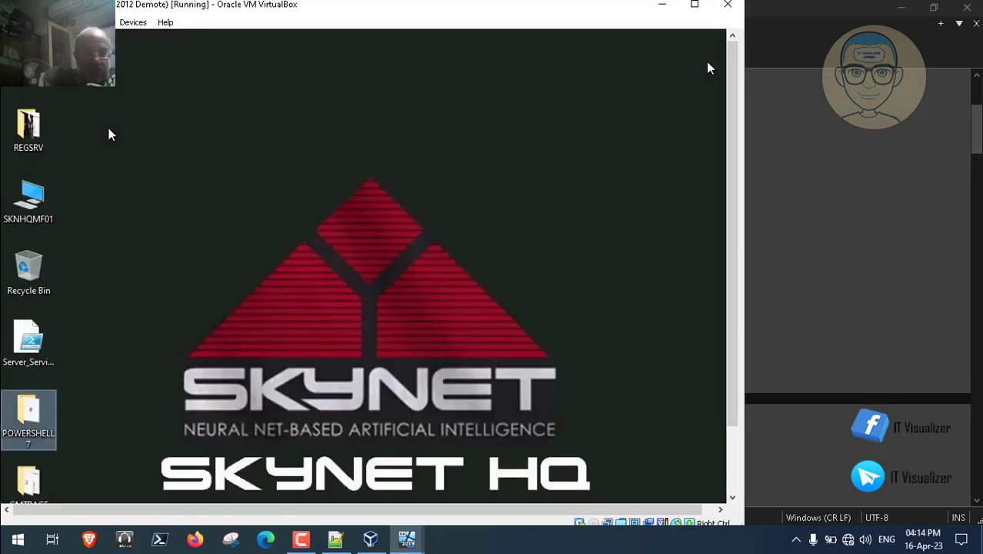
pyautogui.click(733, 452)
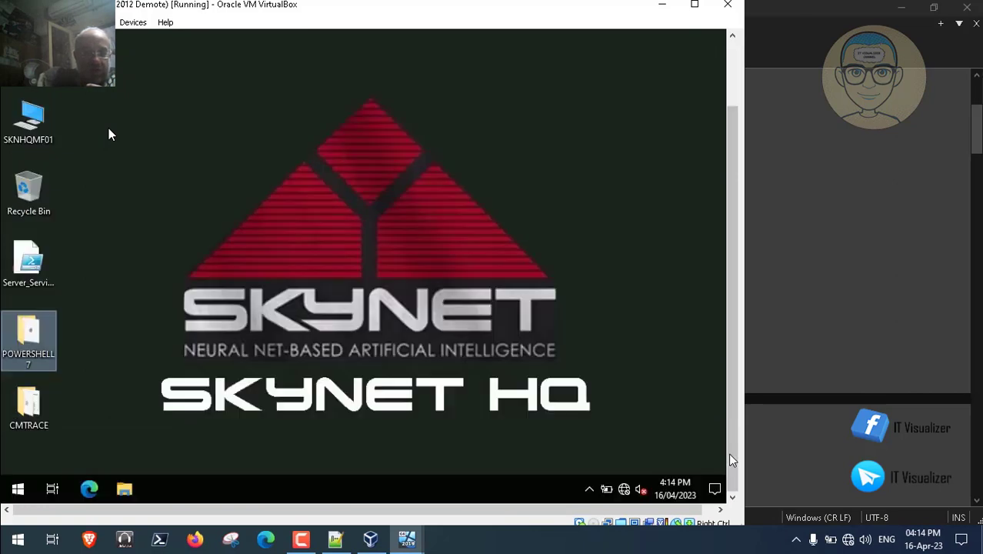
pyautogui.keyDown('ctrl'); pyautogui.click(39, 406); pyautogui.keyUp('ctrl')
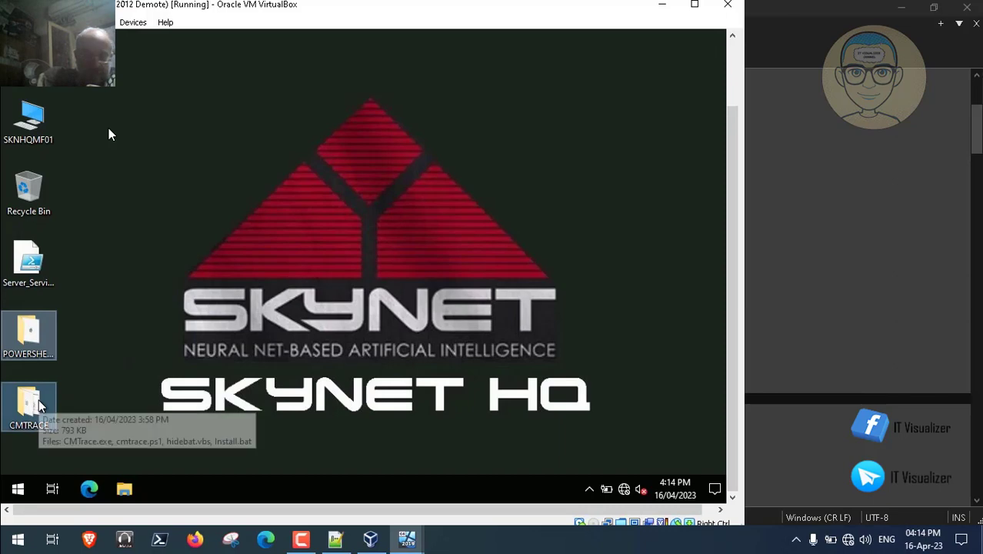
pyautogui.hotkey('shift', 'Delete')
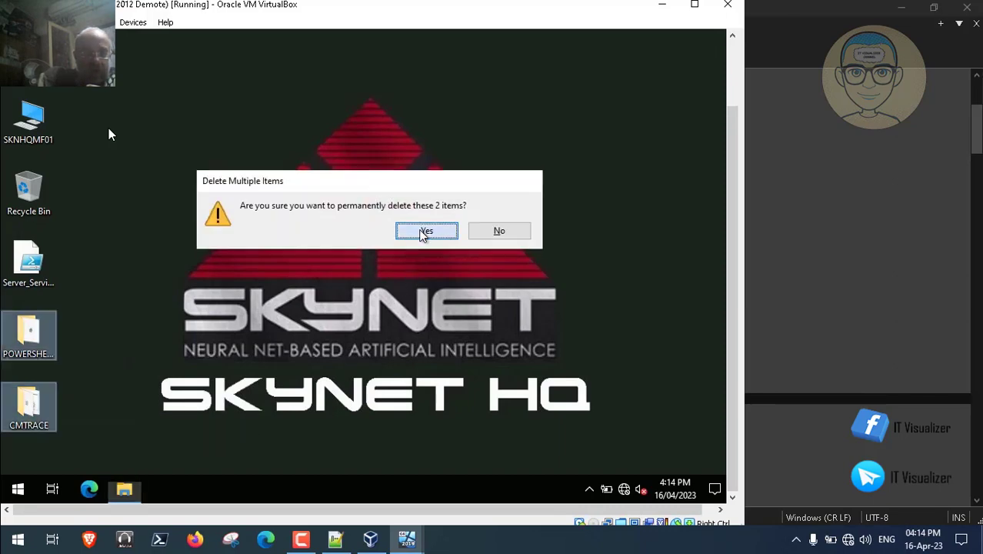
pyautogui.click(425, 232)
# Step: Permanently delete REGSRV, SKNHQMF01 and EDGE, then return to the SKYNET HQ VM
pyautogui.click(737, 67)
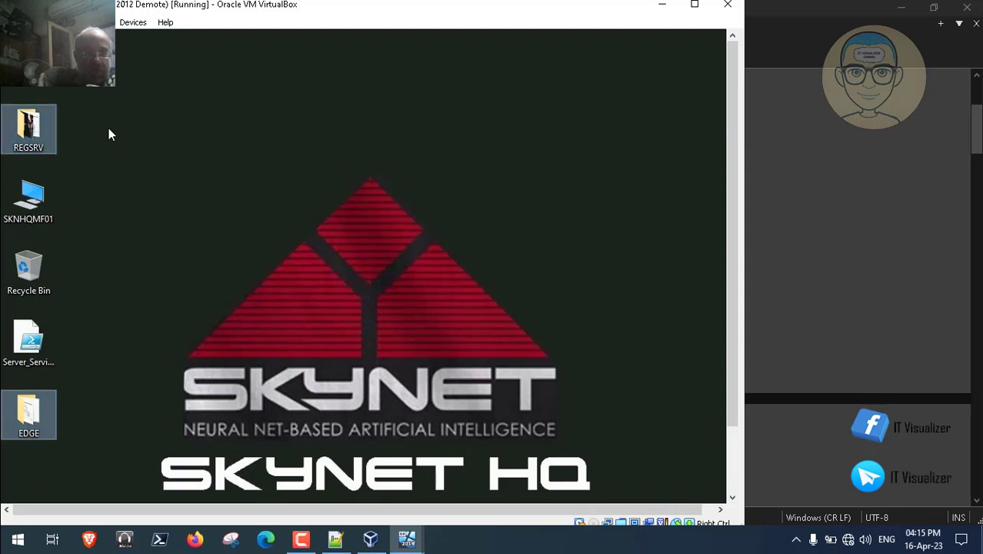
pyautogui.hotkey('shift', 'Delete')
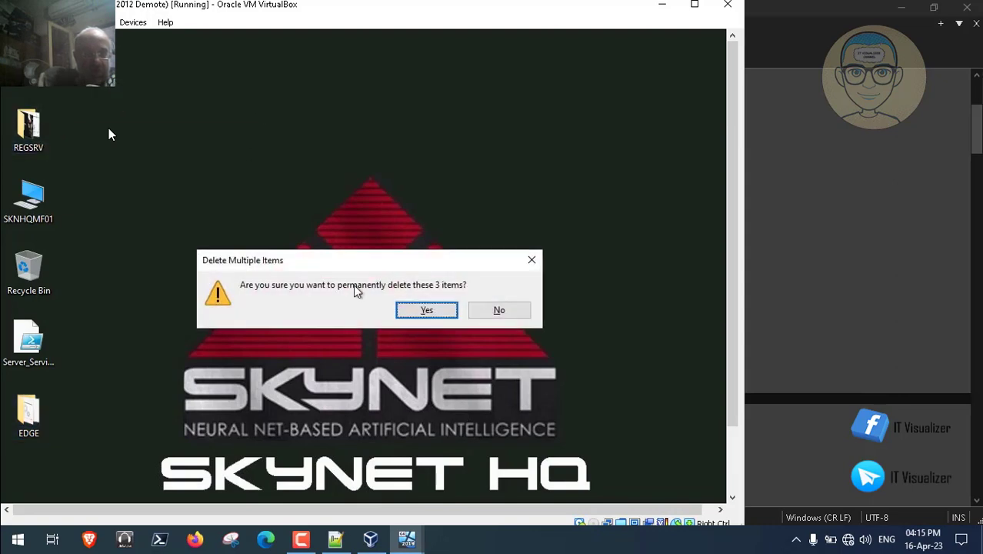
pyautogui.click(428, 312)
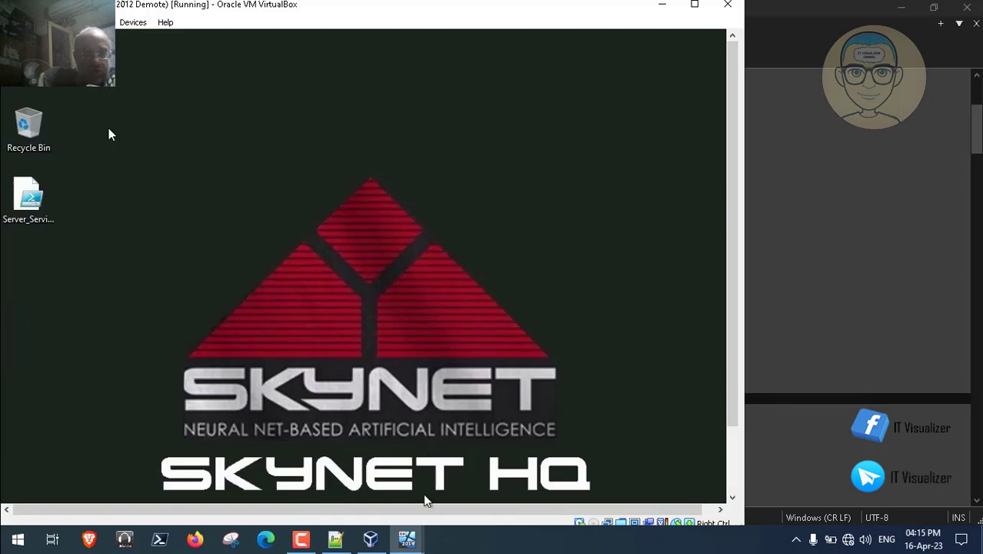
pyautogui.moveTo(410, 538)
pyautogui.click(346, 492)
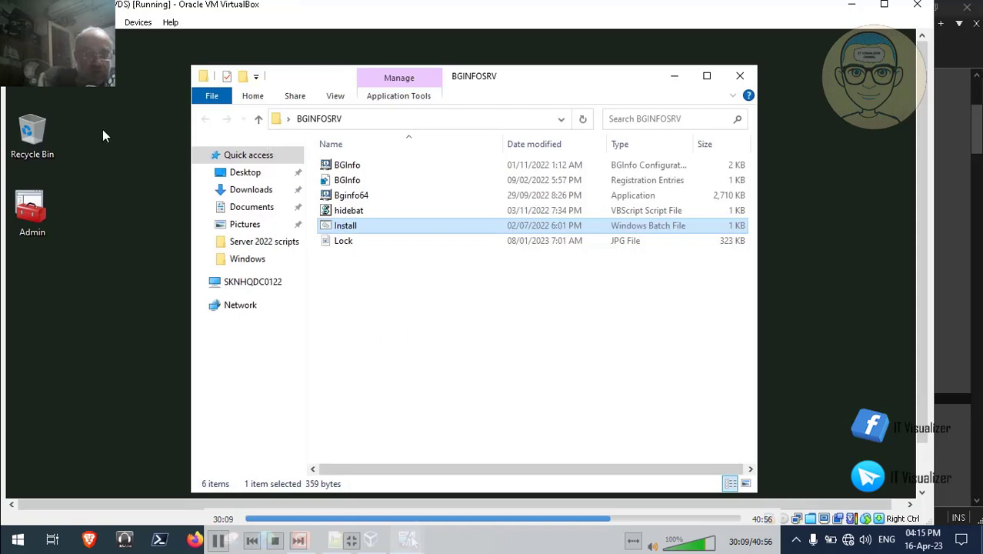
pyautogui.moveTo(410, 538)
pyautogui.click(465, 453)
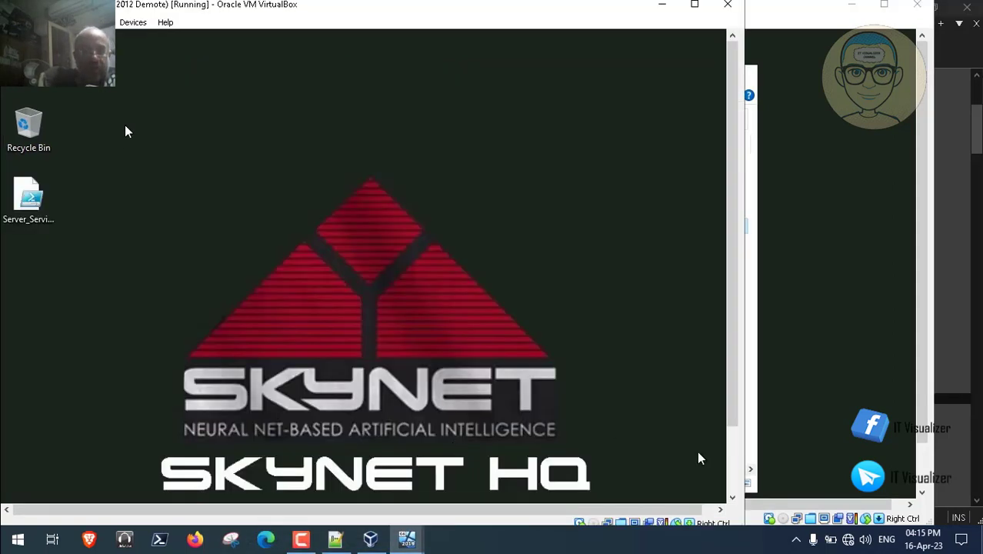
pyautogui.click(728, 472)
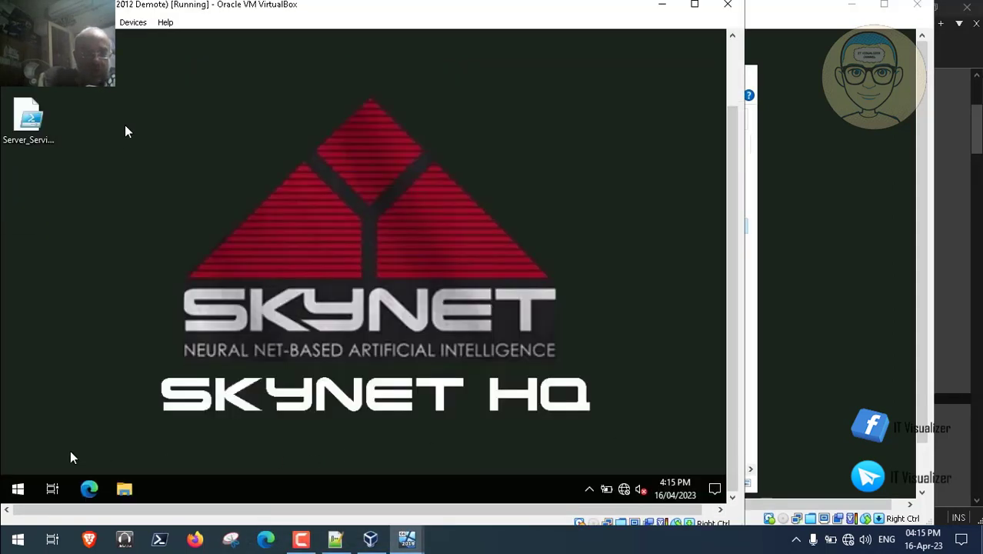
# Step: Restart the server from the Start right-click menu with Other (Unplanned) as the reason
pyautogui.rightClick(17, 487)
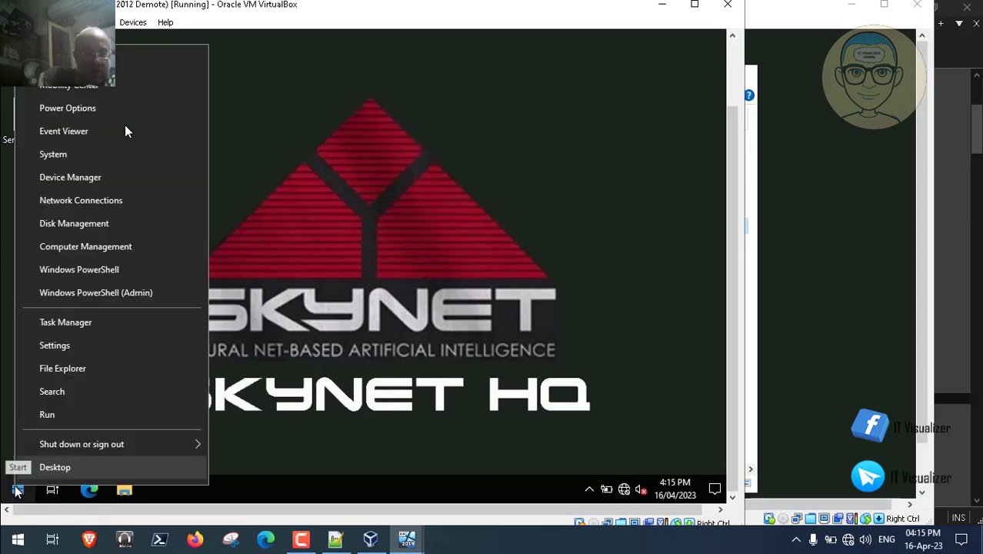
pyautogui.moveTo(98, 446)
pyautogui.click(293, 441)
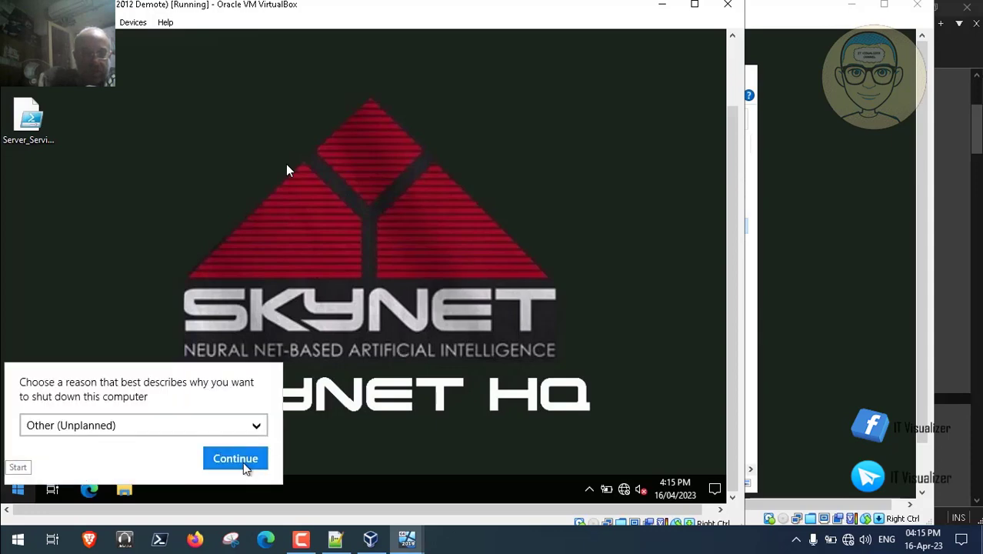
pyautogui.click(237, 462)
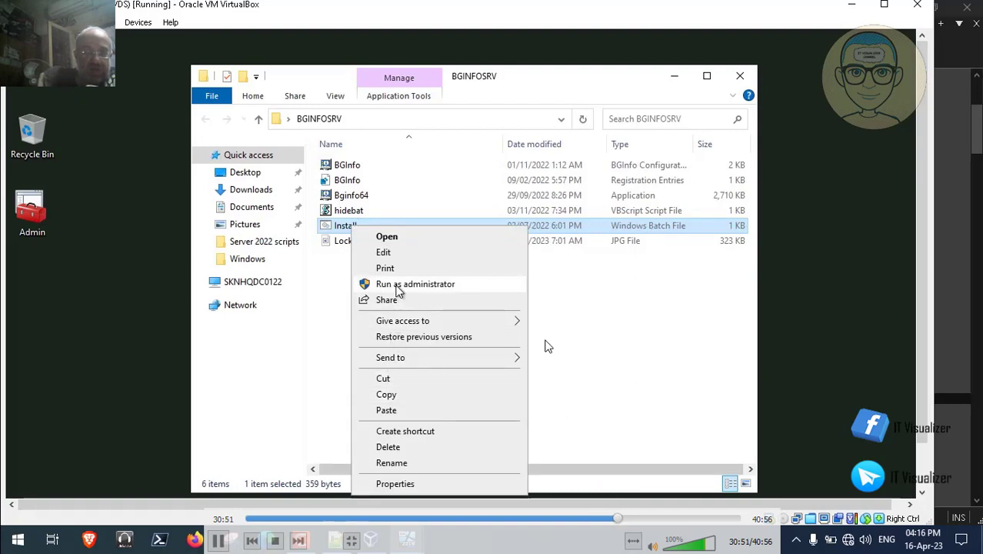
pyautogui.click(623, 518)
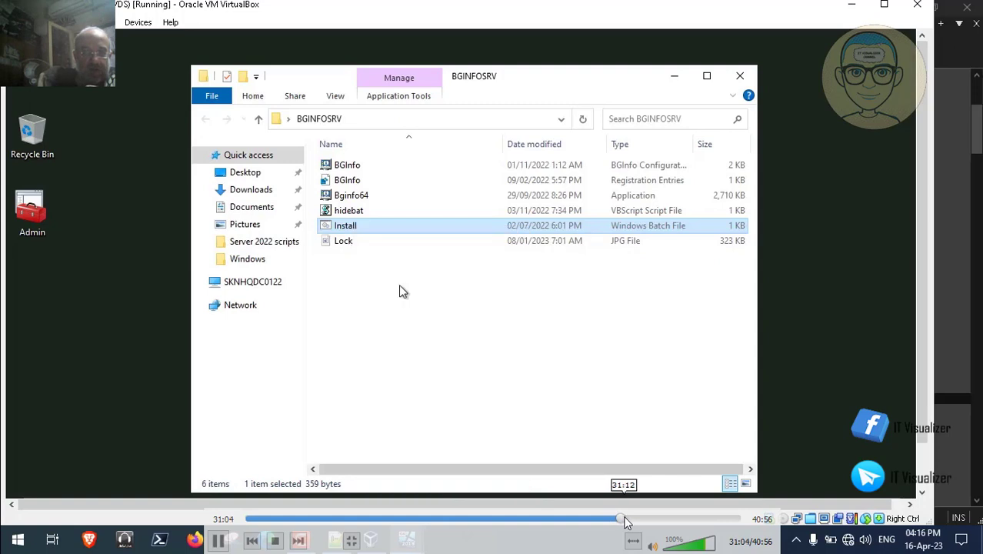
pyautogui.click(624, 518)
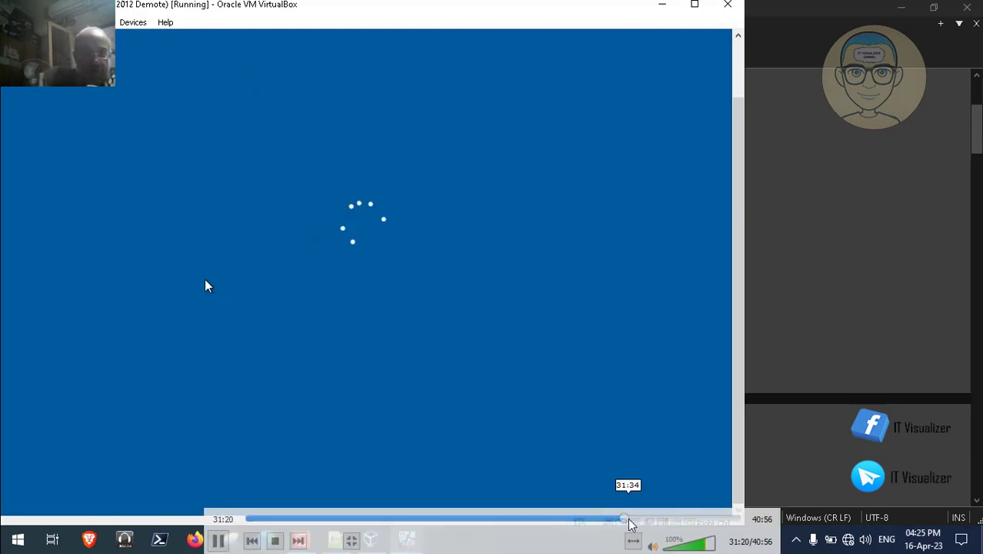
# Step: Enter the domain username and password on the Other user screen to log into SKYNET
pyautogui.click(630, 519)
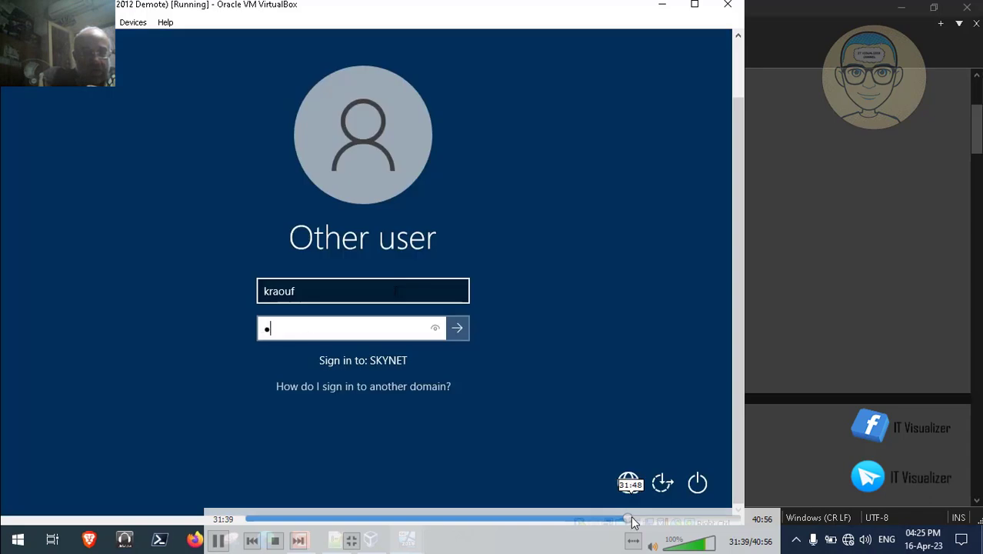
pyautogui.click(635, 520)
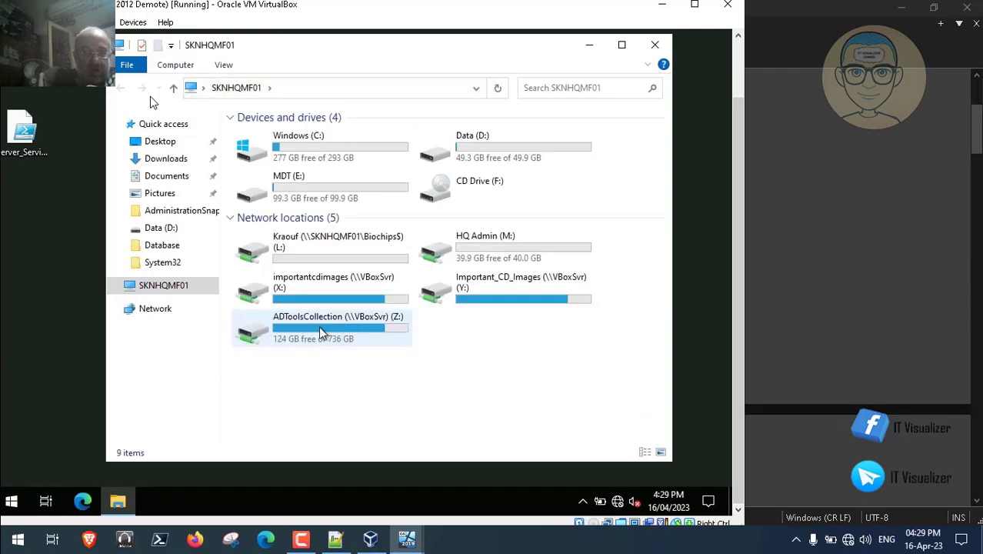
# Step: Browse the share through Terminator Updated > MDTLab > Files > Prereqs > Tools > Deploy
pyautogui.click(304, 274)
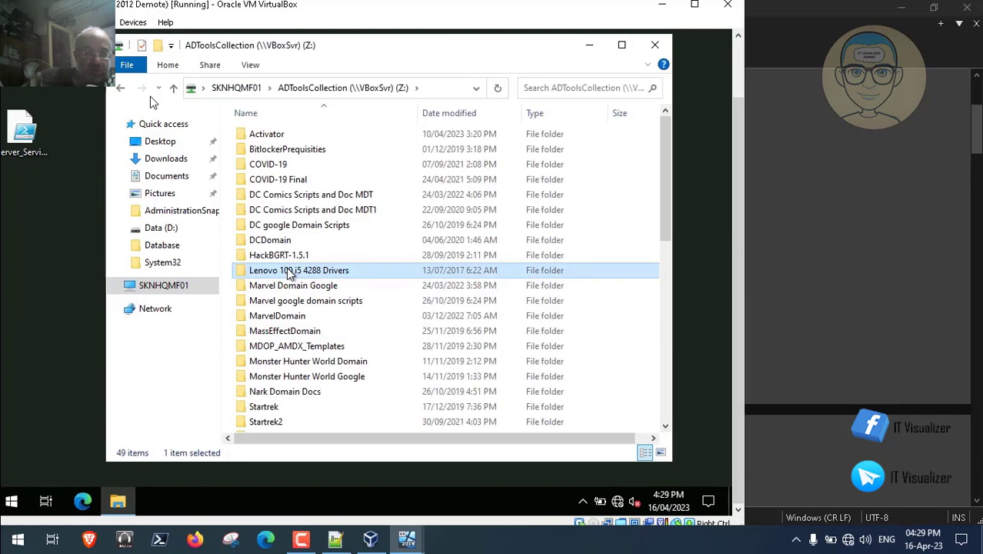
pyautogui.press('t')
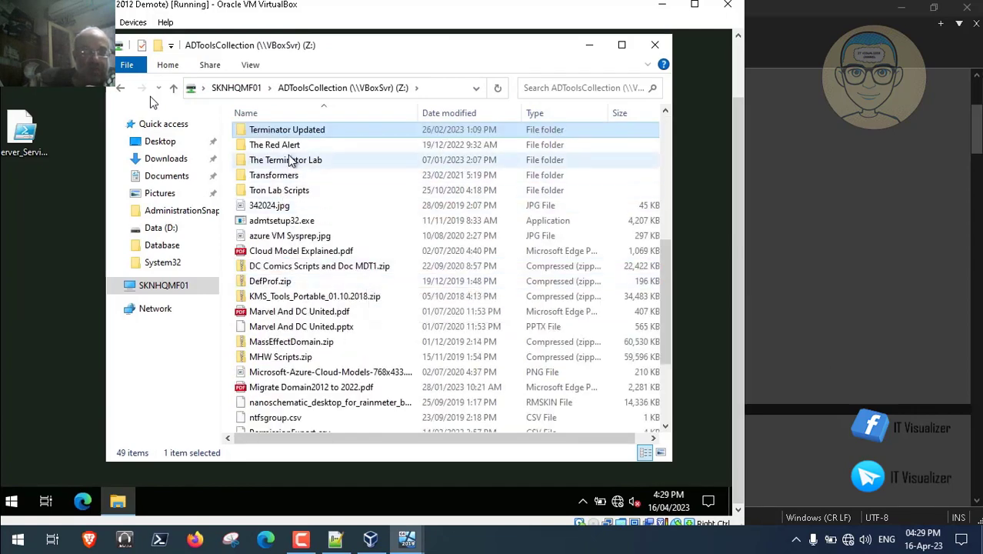
pyautogui.doubleClick(286, 136)
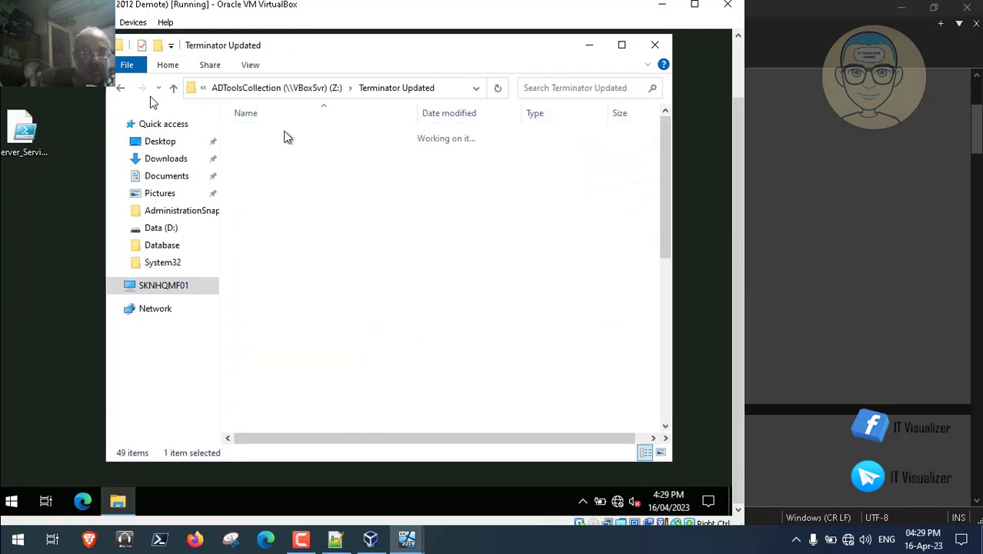
pyautogui.doubleClick(282, 180)
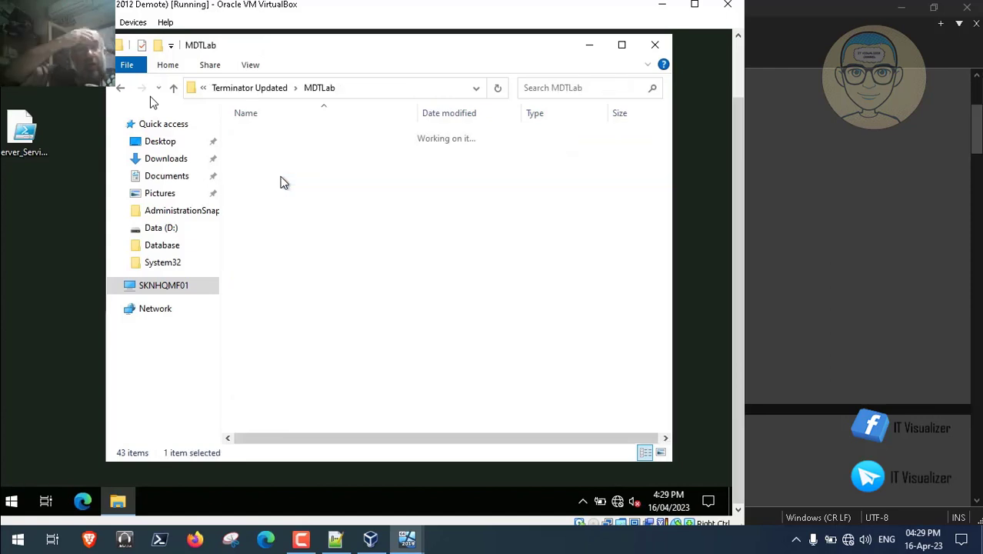
pyautogui.doubleClick(260, 136)
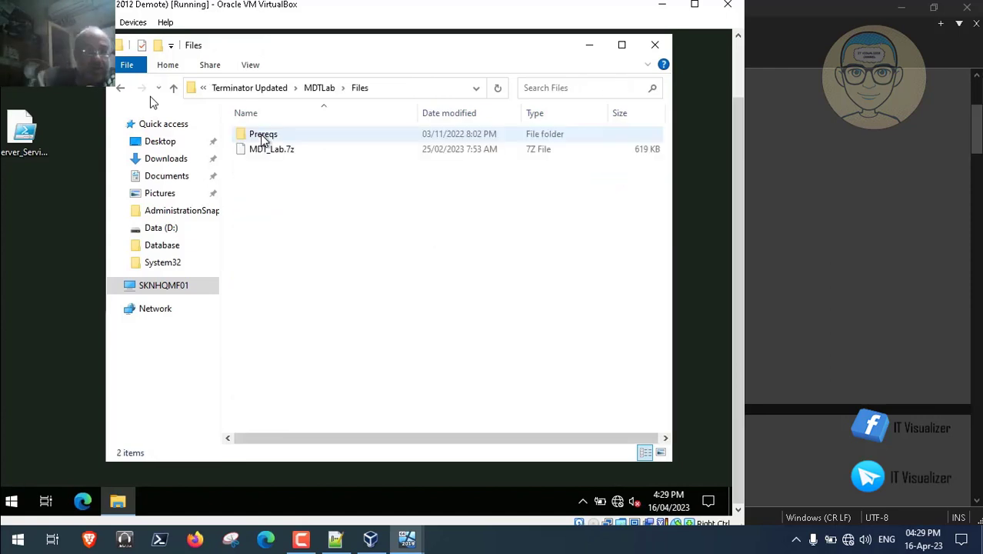
pyautogui.doubleClick(275, 138)
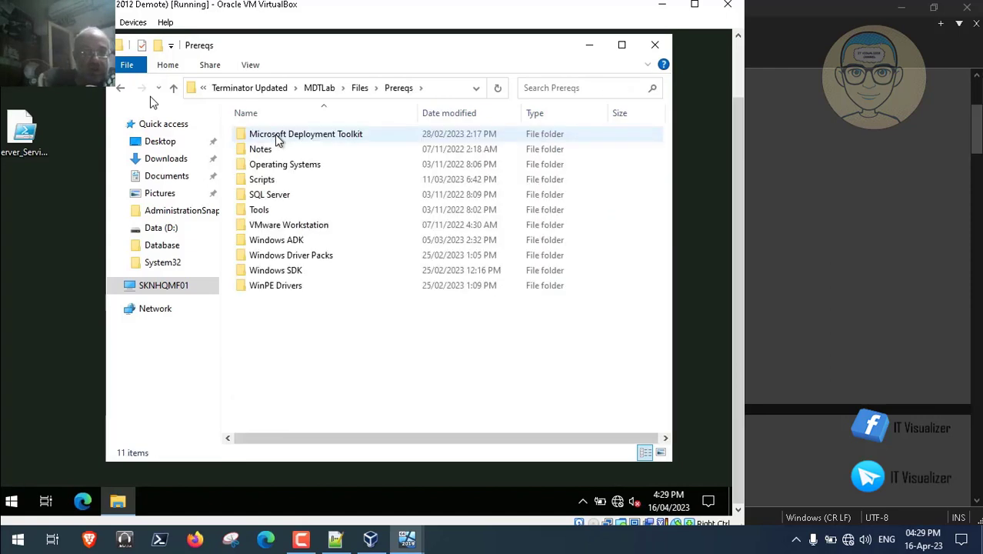
pyautogui.click(265, 212)
pyautogui.doubleClick(266, 212)
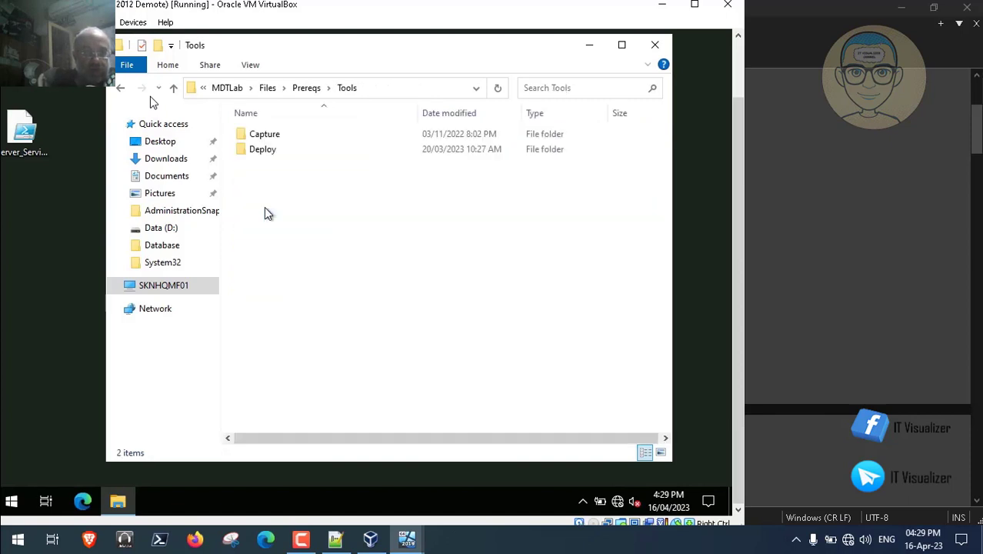
pyautogui.doubleClick(262, 151)
# Step: Select the 7ZIP, NOTEPADPP and REPORTVIEWER folders in Deploy and copy them
pyautogui.click(265, 136)
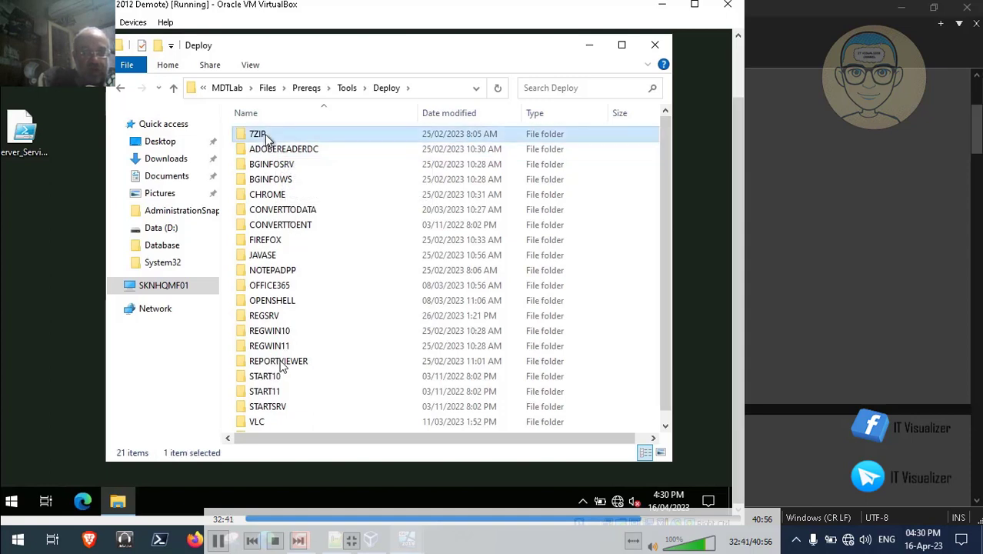
pyautogui.keyDown('ctrl'); pyautogui.click(291, 272); pyautogui.keyUp('ctrl')
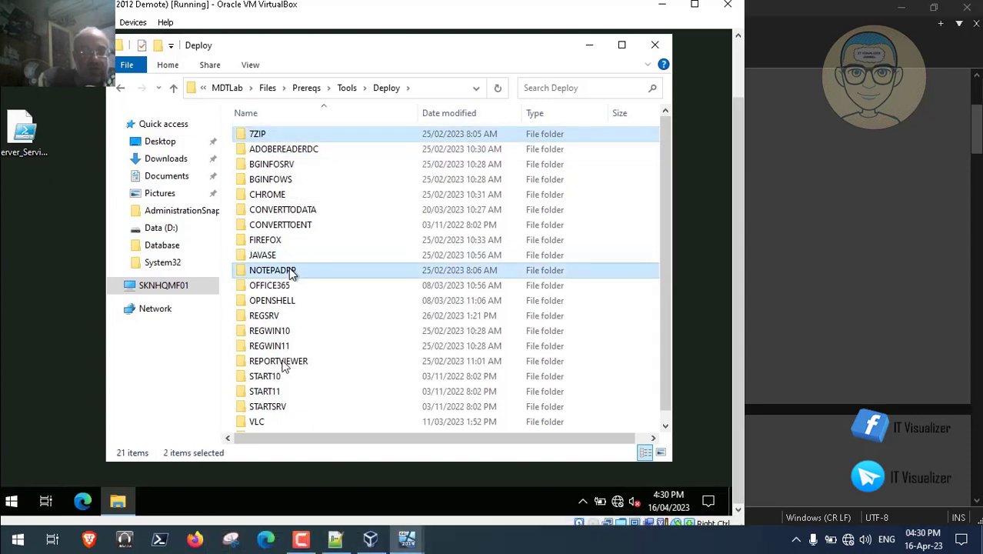
pyautogui.click(301, 304)
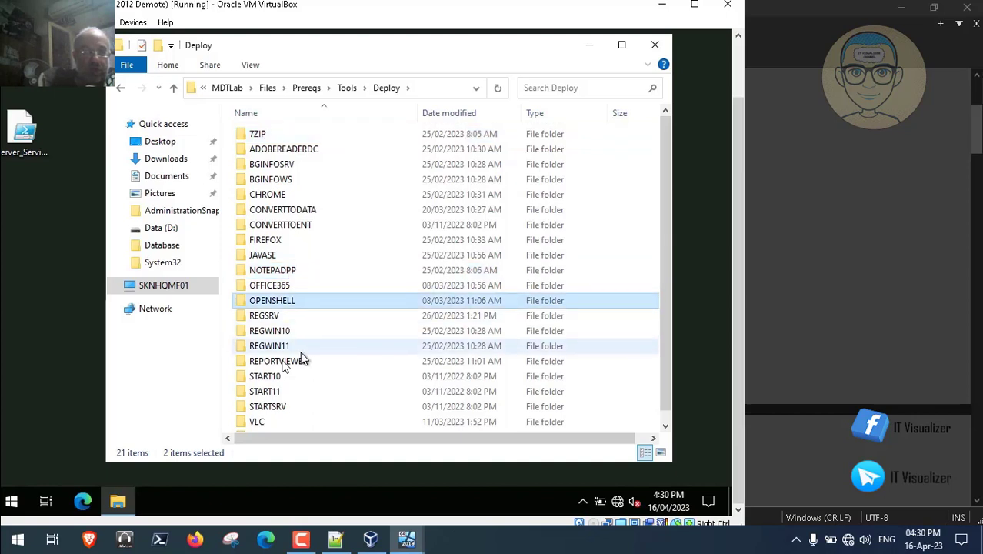
pyautogui.click(295, 273)
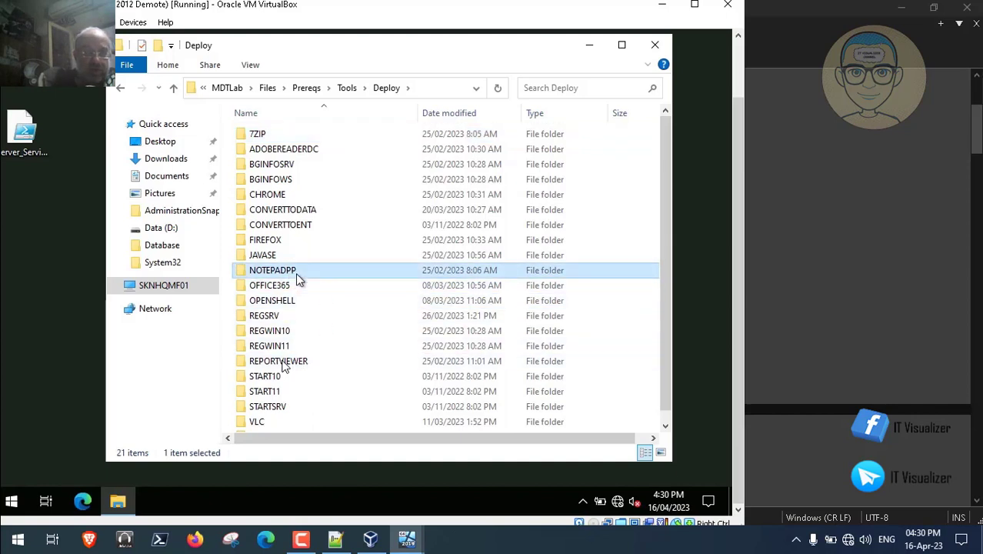
pyautogui.keyDown('ctrl'); pyautogui.click(274, 135); pyautogui.keyUp('ctrl')
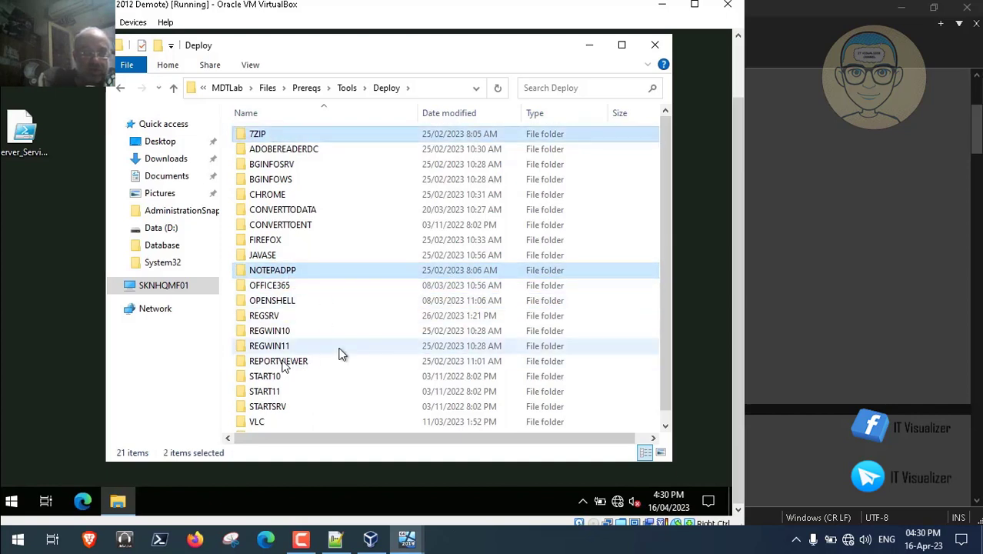
pyautogui.keyDown('ctrl'); pyautogui.click(300, 367); pyautogui.keyUp('ctrl')
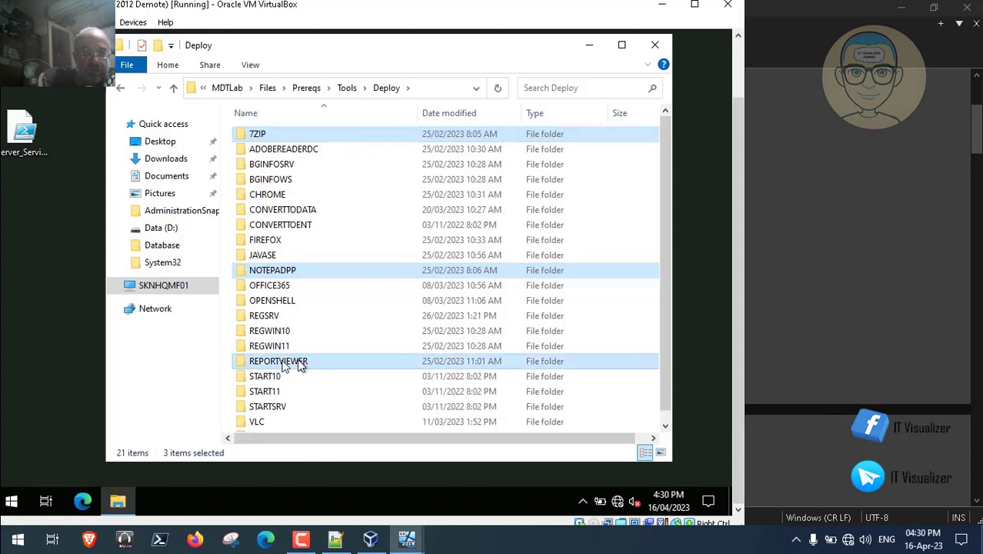
pyautogui.rightClick(300, 367)
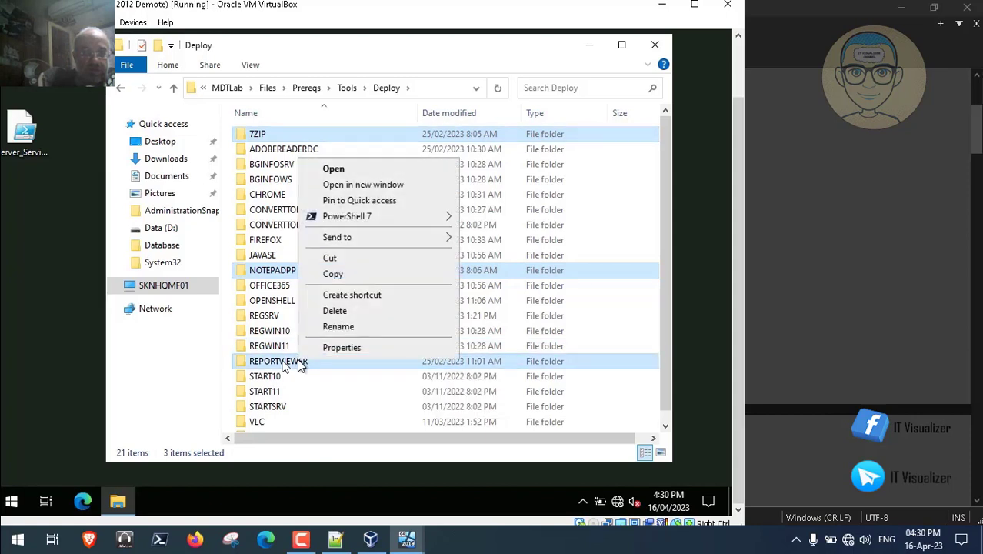
pyautogui.click(358, 273)
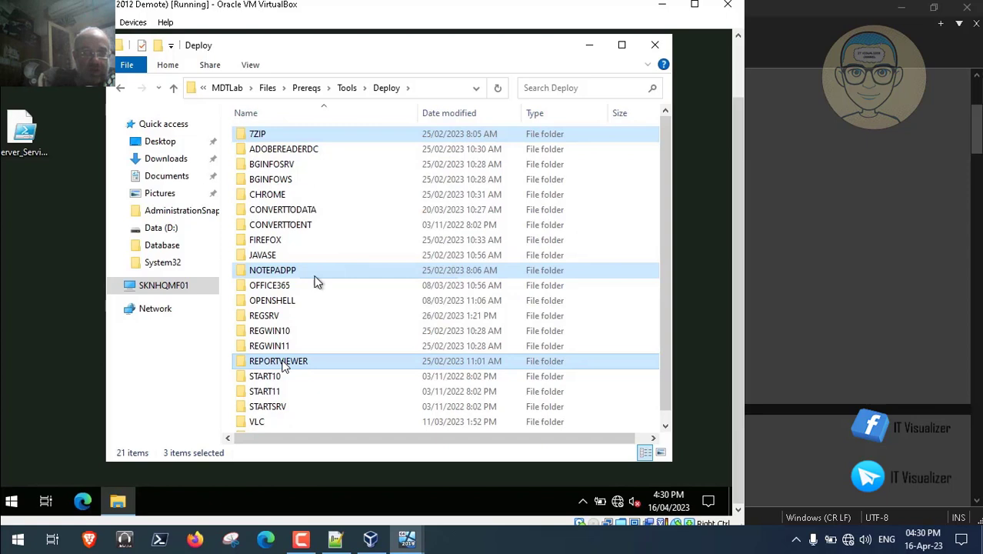
# Step: Paste the three folders onto the VM desktop and close the Deploy window
pyautogui.click(32, 221)
pyautogui.rightClick(31, 224)
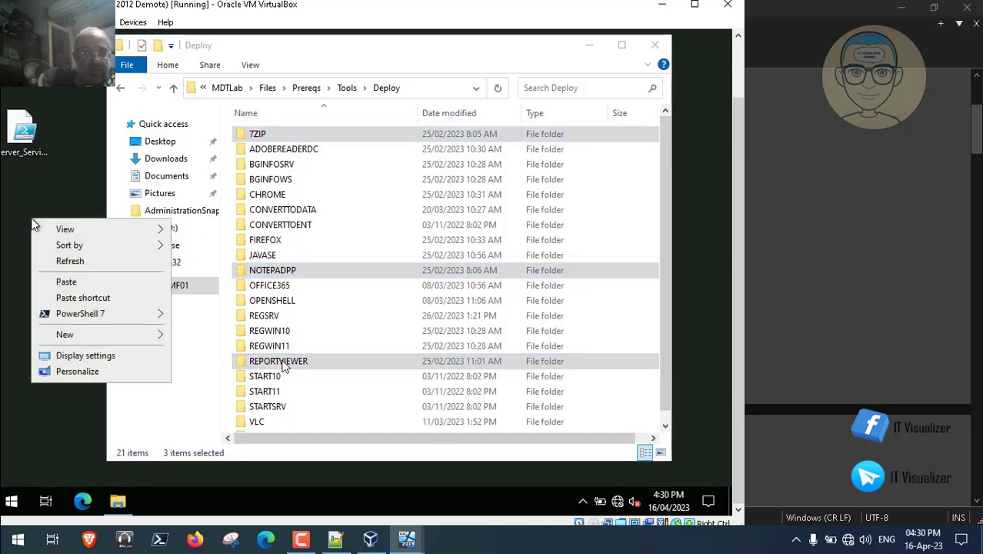
pyautogui.click(64, 279)
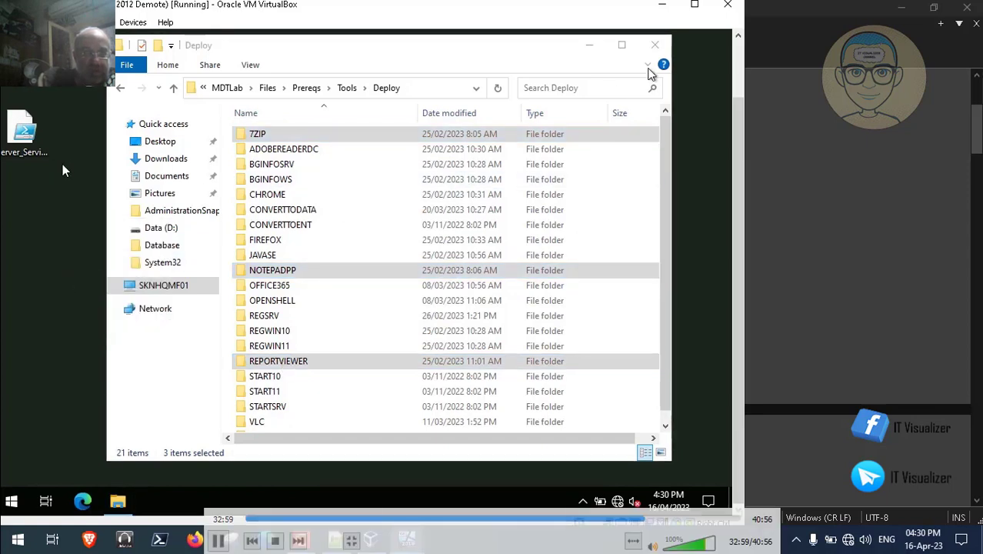
pyautogui.click(655, 46)
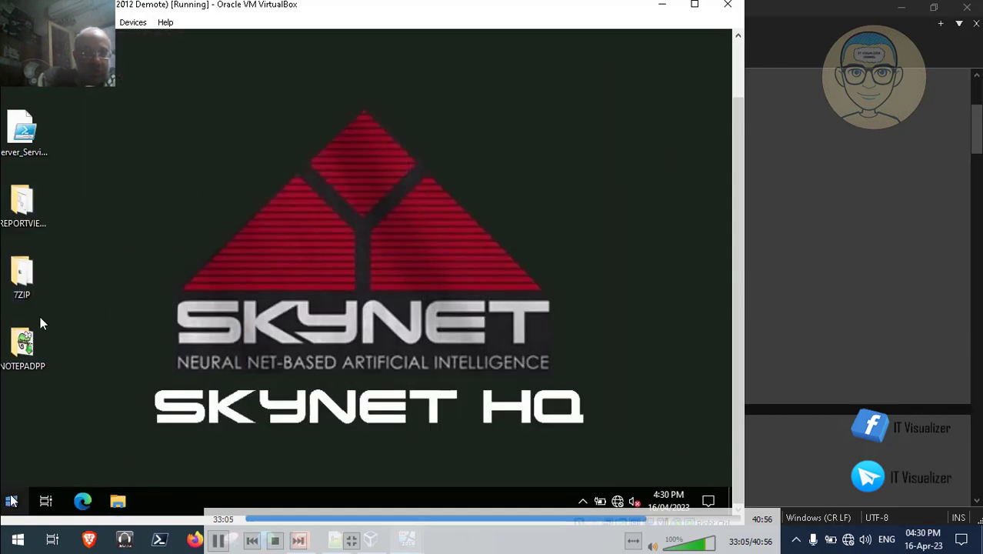
# Step: Run 7z2201-x64.exe from the desktop 7ZIP folder to install 7-Zip 22.01, then close the folder
pyautogui.click(10, 500)
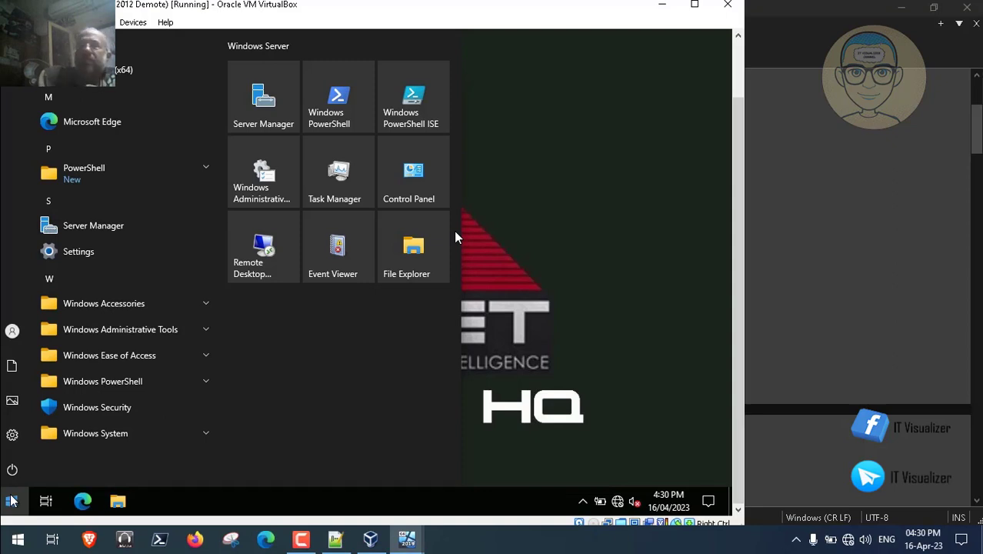
pyautogui.click(610, 286)
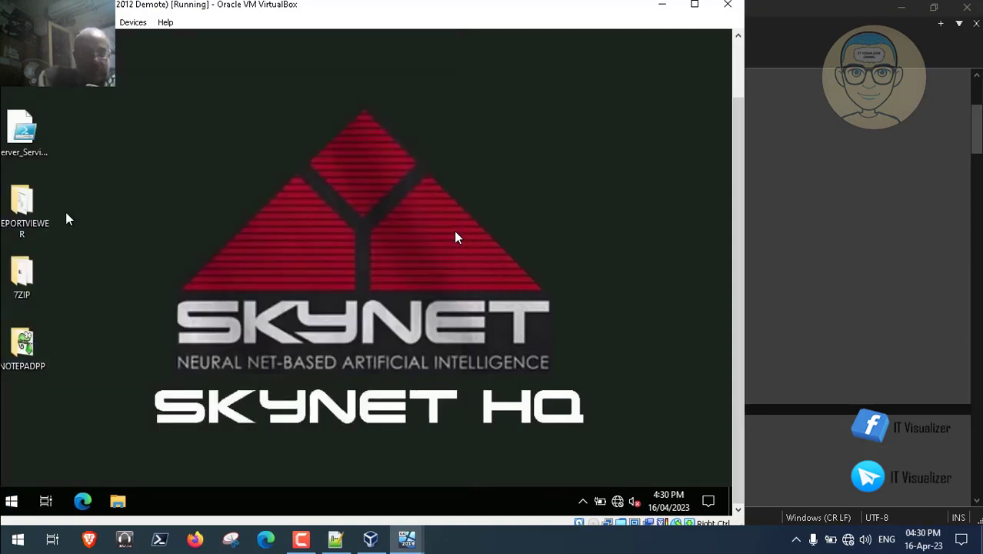
pyautogui.doubleClick(63, 266)
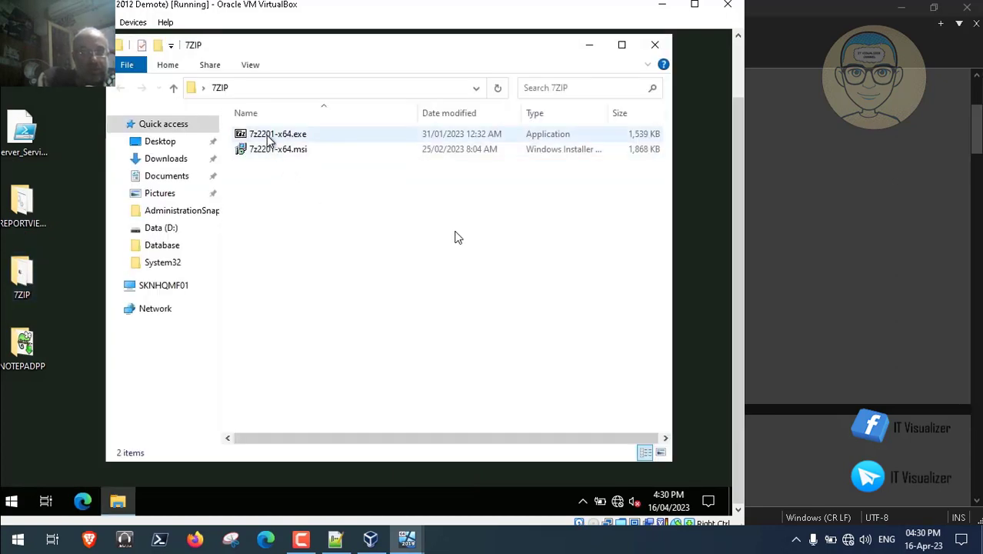
pyautogui.click(268, 139)
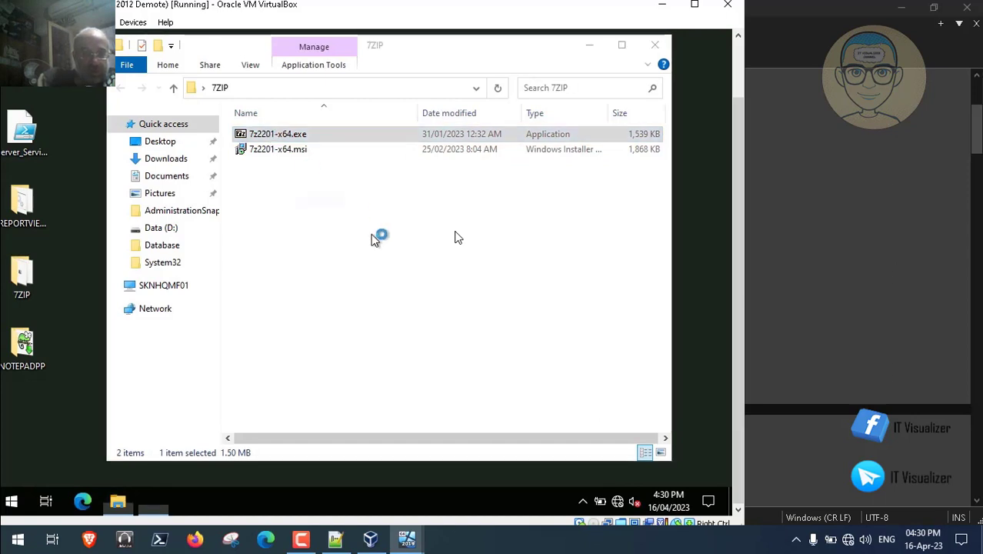
pyautogui.click(353, 280)
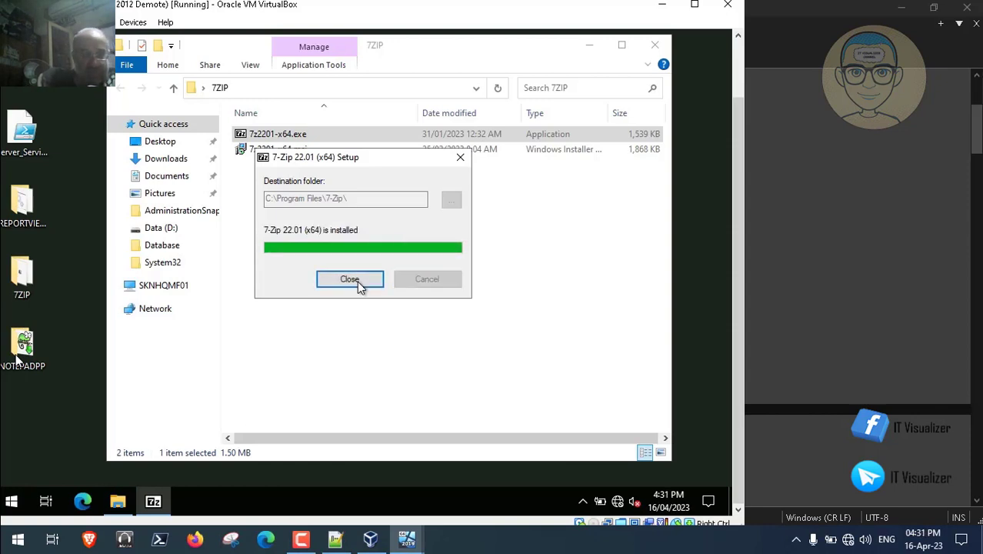
pyautogui.click(351, 279)
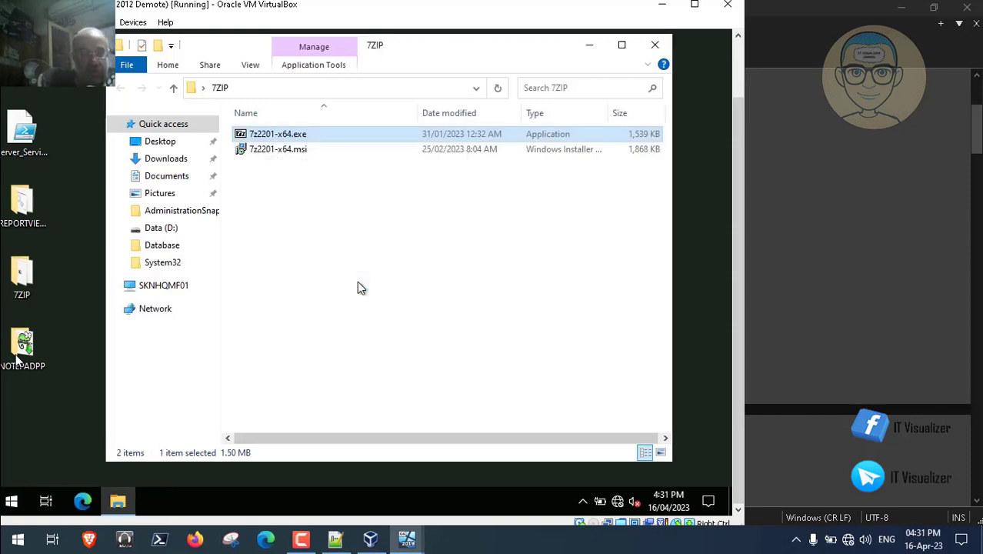
pyautogui.click(655, 45)
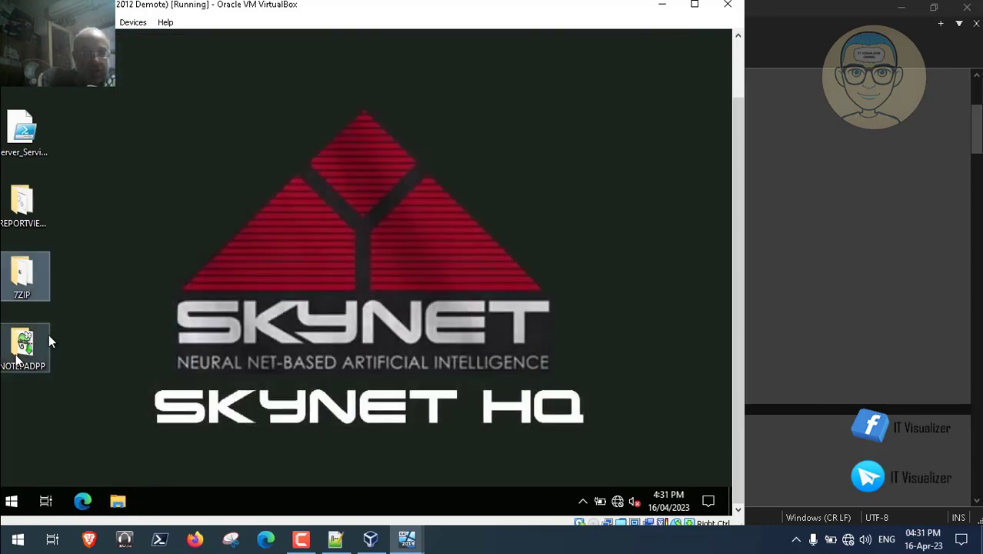
# Step: Select the npp.8.4.9 installer, open Terminator Updated, then pause and minimize the video player
pyautogui.doubleClick(21, 346)
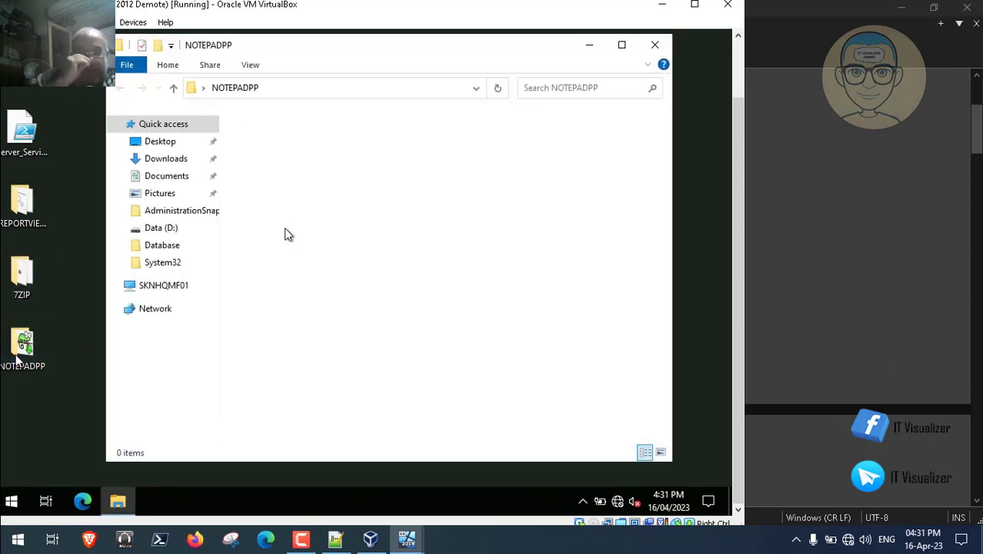
pyautogui.click(277, 136)
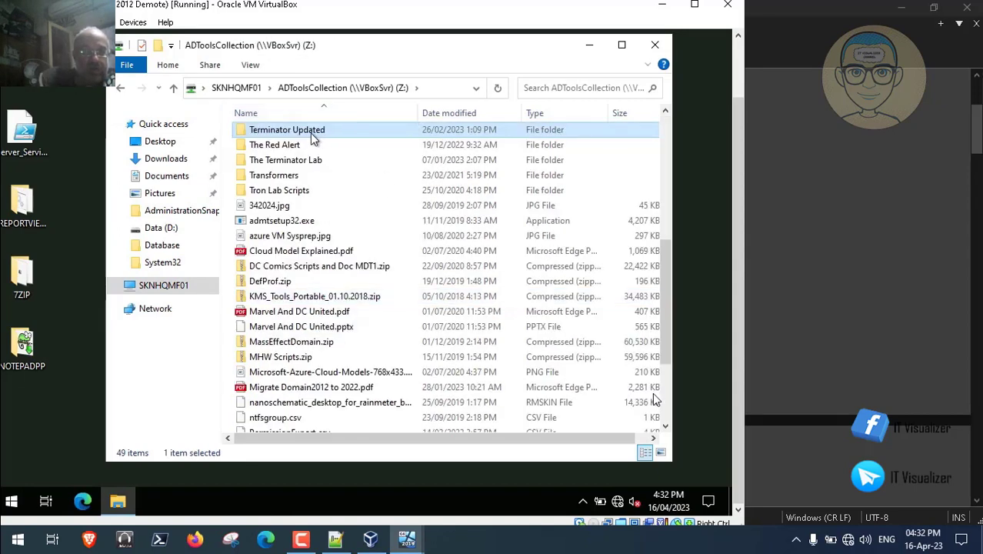
pyautogui.doubleClick(334, 302)
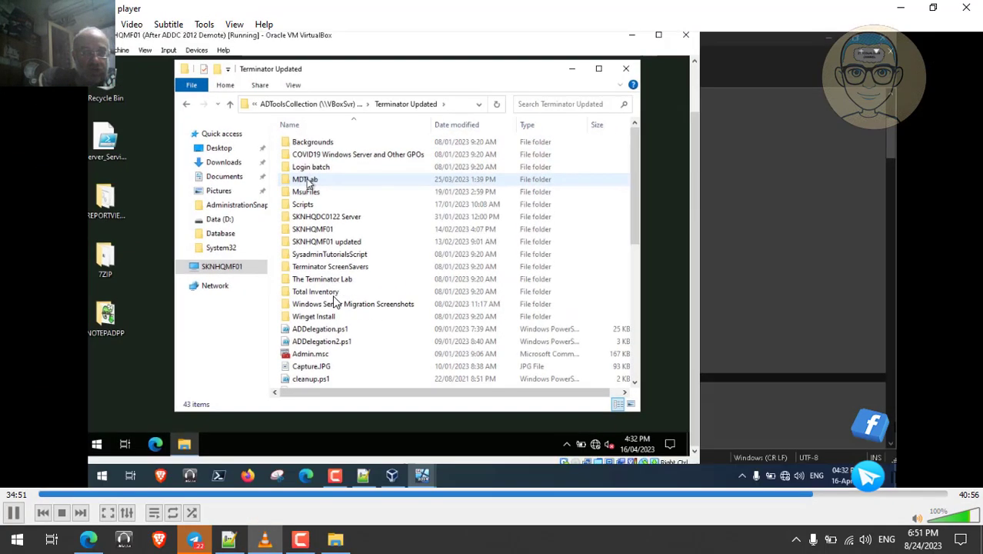
pyautogui.click(13, 513)
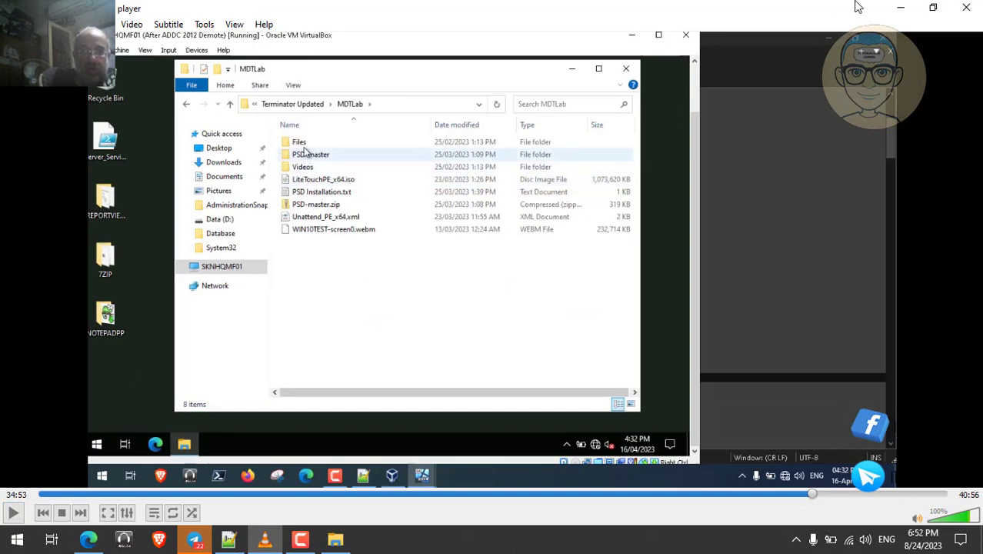
pyautogui.click(898, 7)
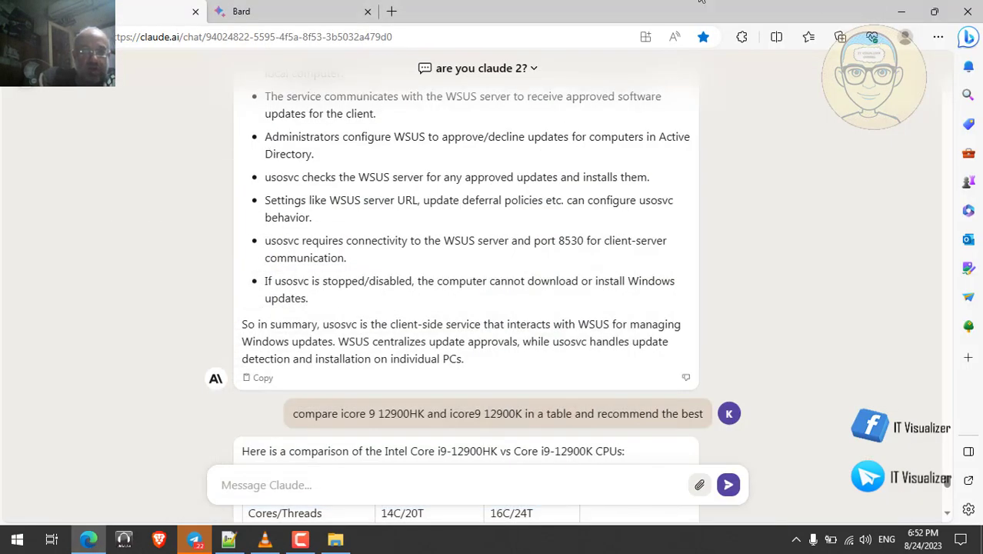
# Step: Navigate to D:\MDT_Lab\Prereqs\Windows SDK\ORCA, find it empty, and close the window
pyautogui.click(900, 10)
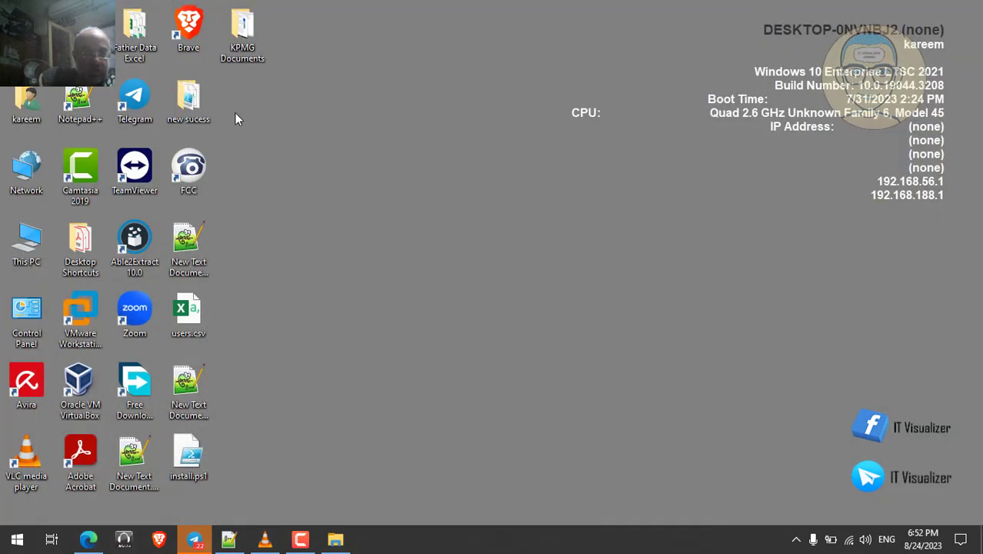
pyautogui.doubleClick(31, 242)
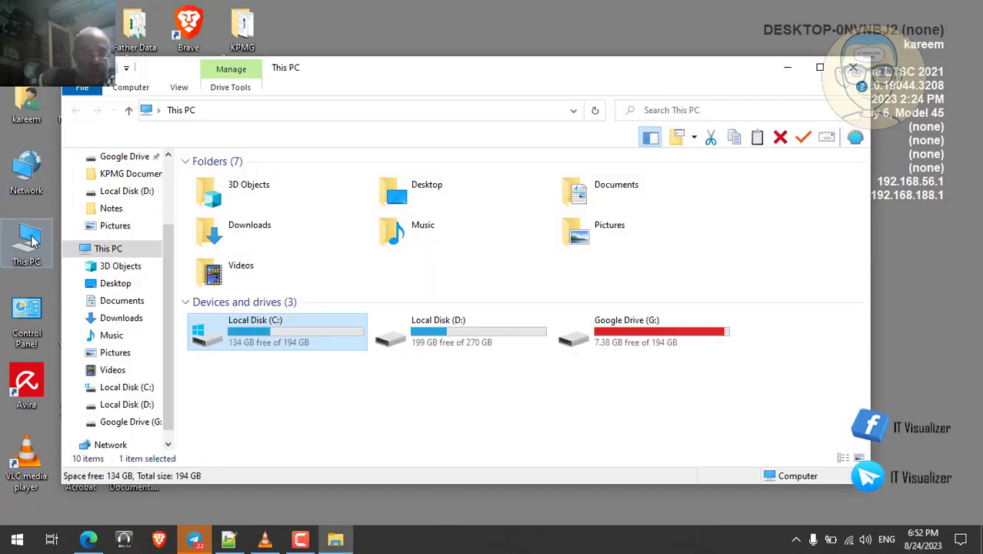
pyautogui.doubleClick(442, 326)
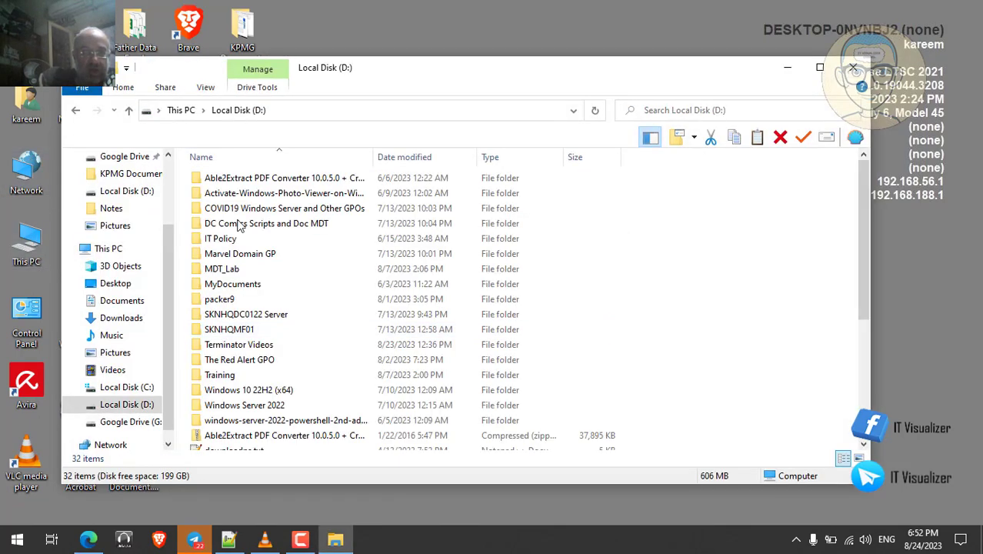
pyautogui.doubleClick(238, 273)
pyautogui.doubleClick(229, 185)
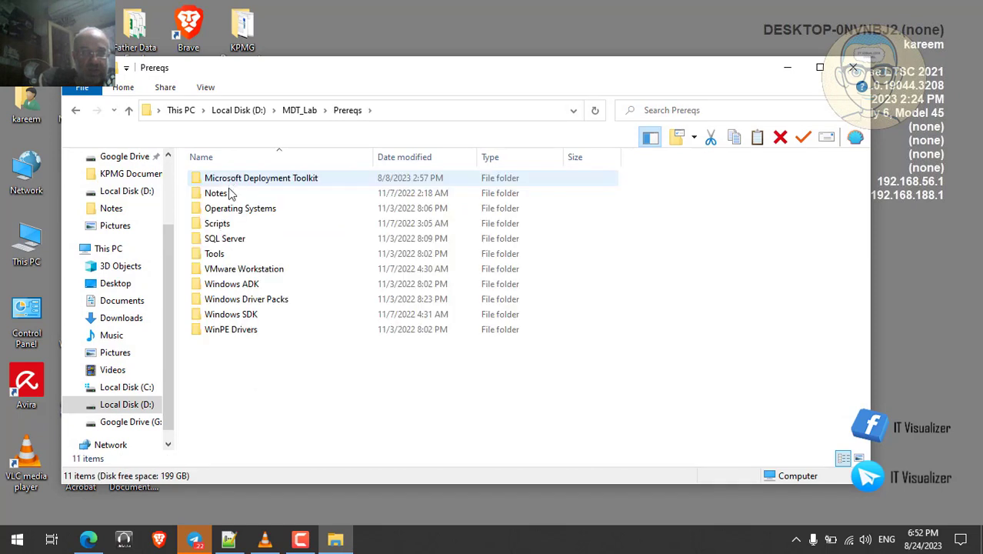
pyautogui.doubleClick(246, 316)
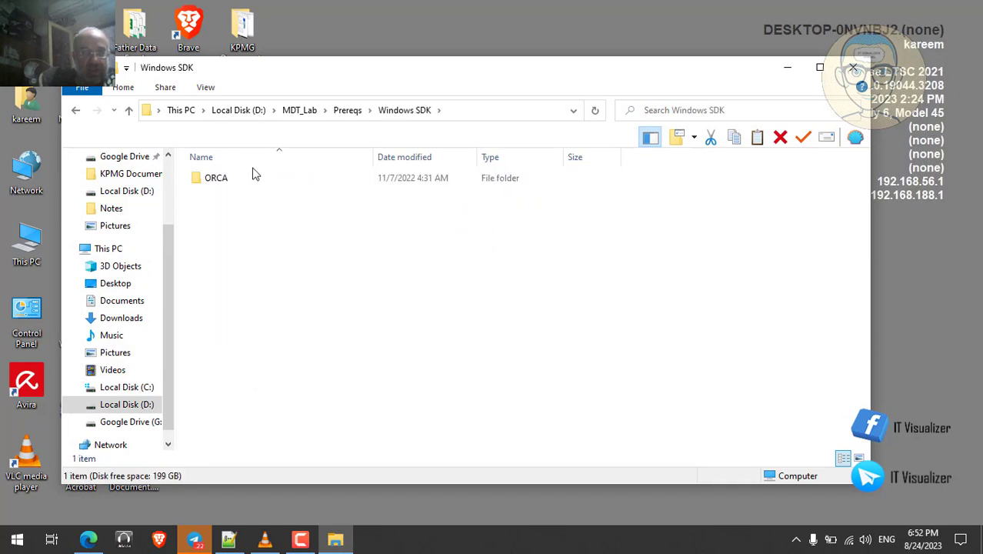
pyautogui.doubleClick(237, 179)
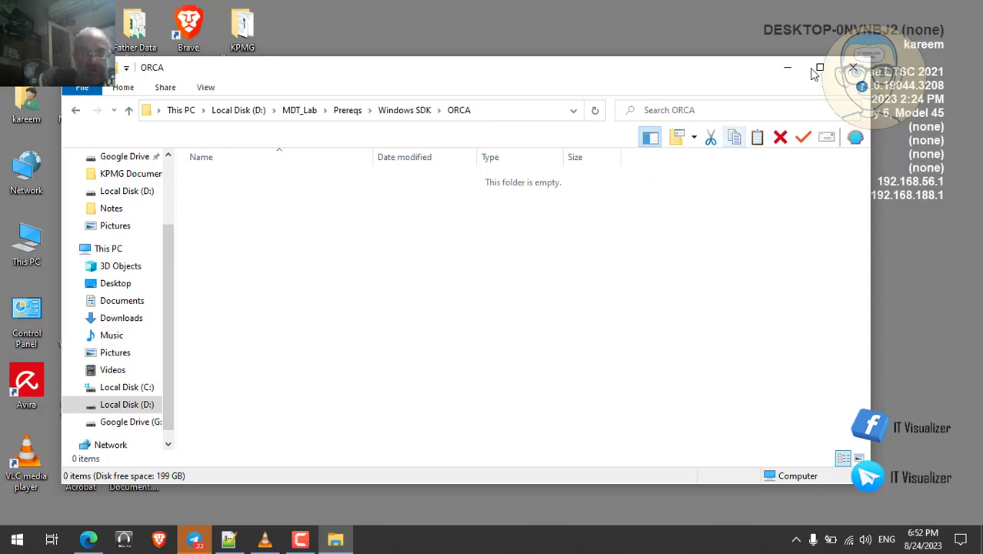
pyautogui.click(853, 67)
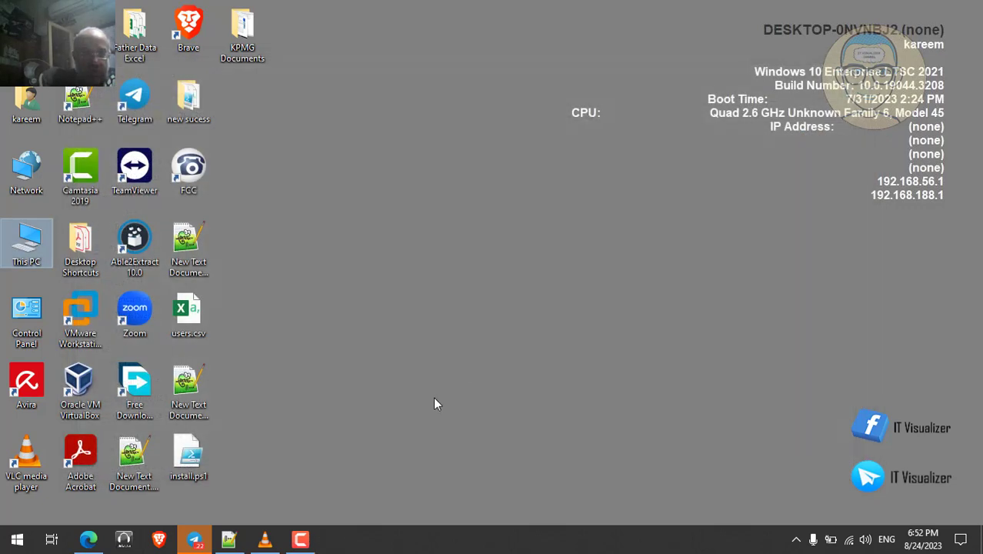
# Step: Resume VLC and seek ahead to the cmd window running xcopy, REG IMPORT and BGInfo64.exe
pyautogui.click(265, 539)
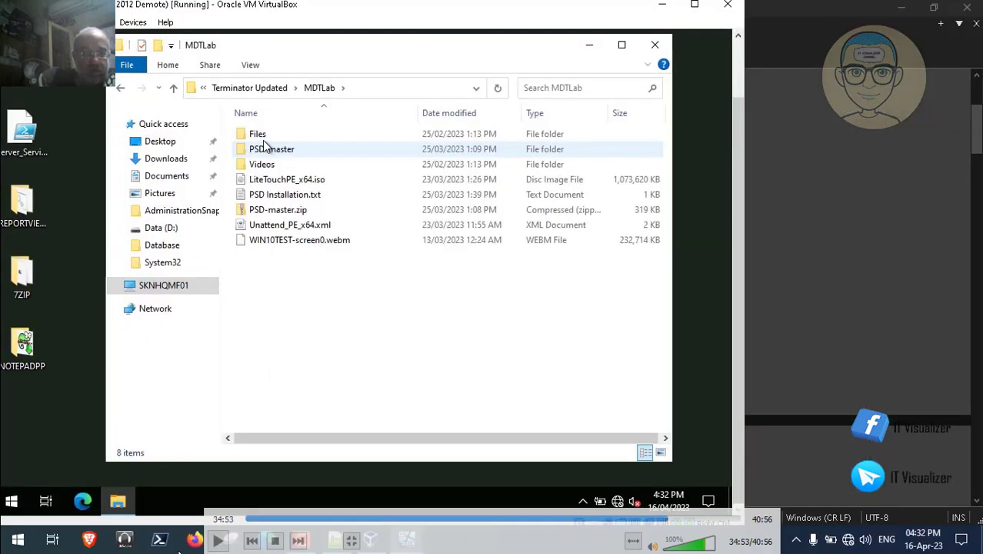
pyautogui.click(218, 541)
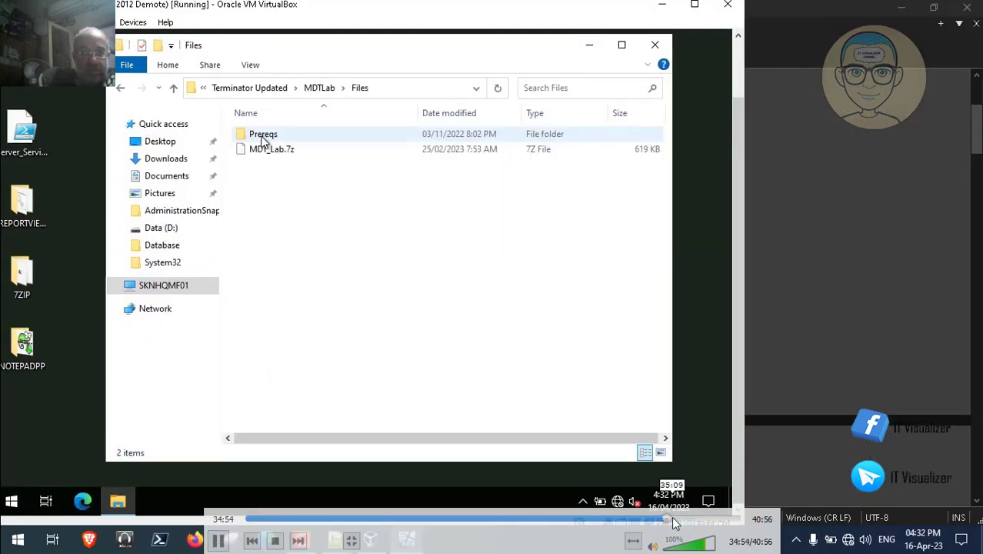
pyautogui.click(677, 520)
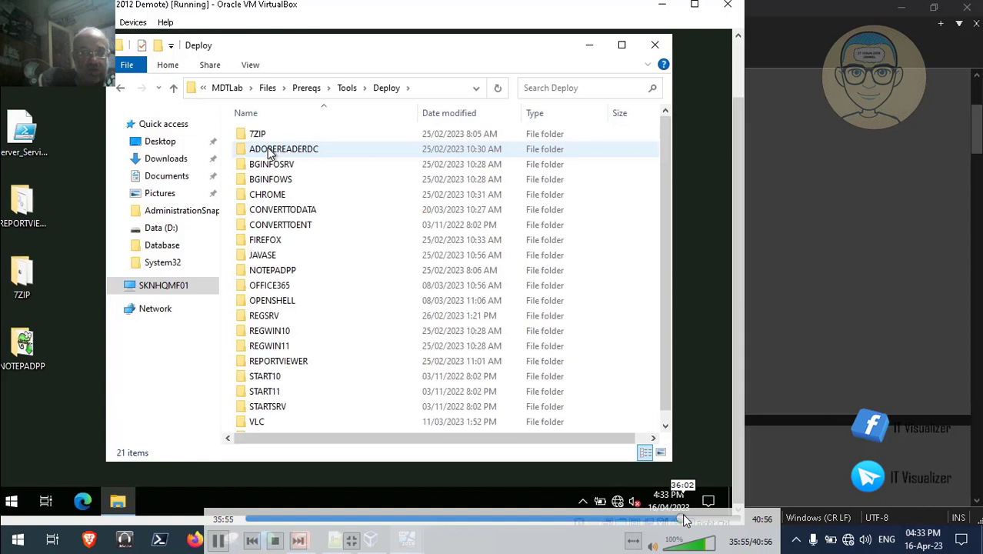
pyautogui.click(687, 521)
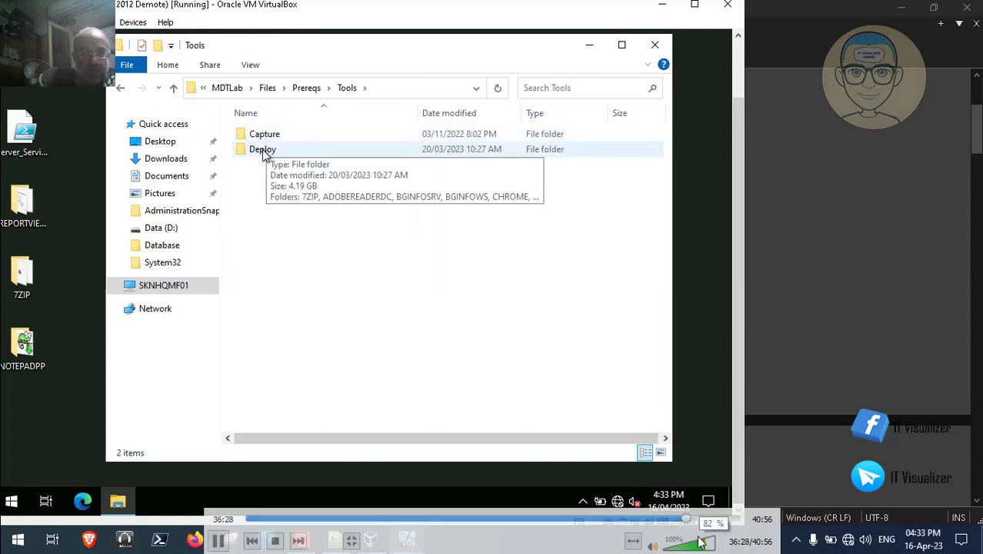
pyautogui.click(696, 521)
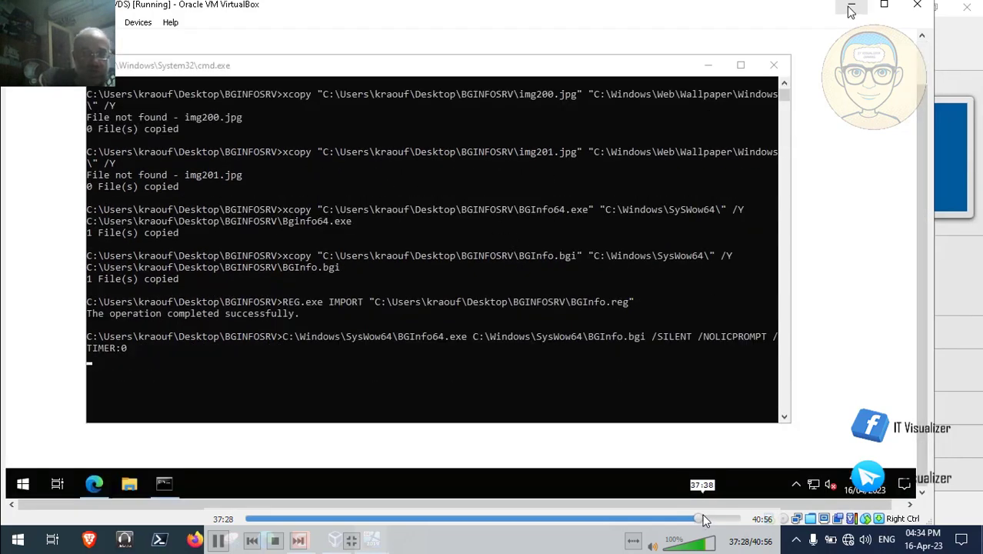
# Step: Seek repeatedly ahead in VLC until File Explorer shows the Deploy\BGINFOWS folder
pyautogui.click(706, 520)
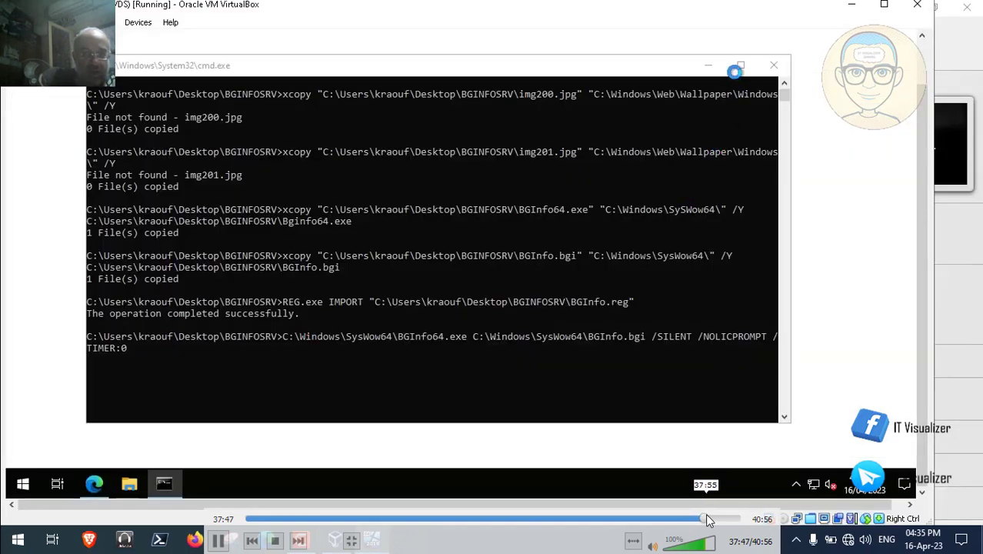
pyautogui.click(709, 520)
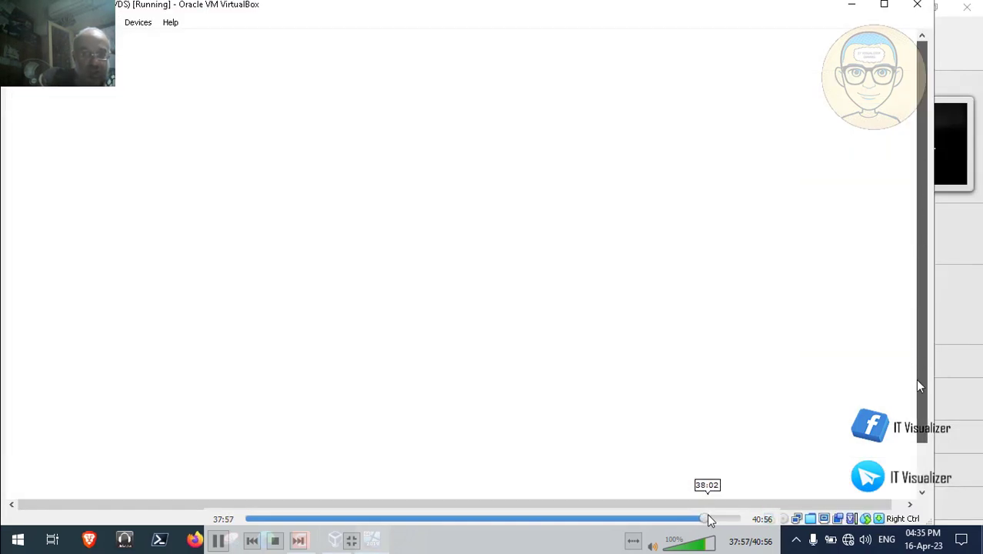
pyautogui.click(708, 520)
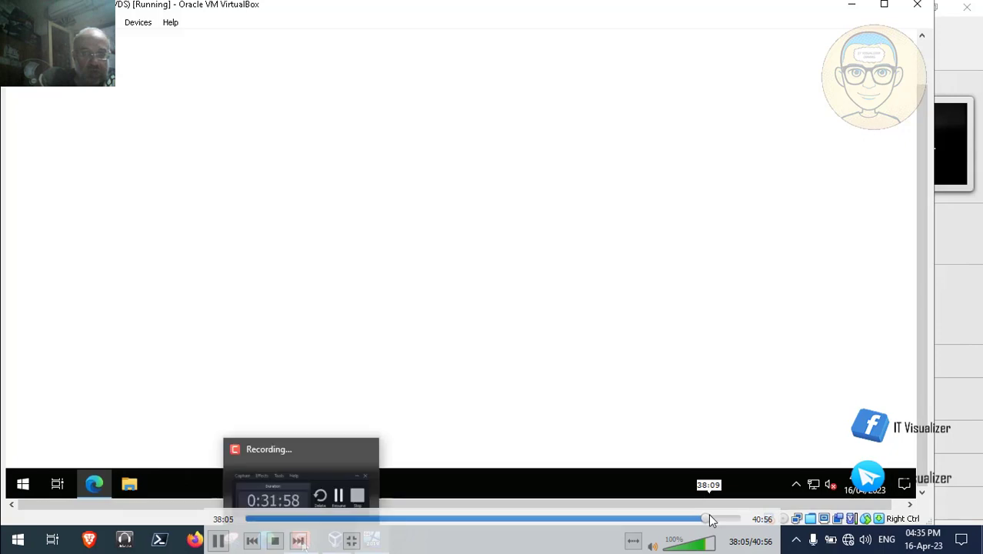
pyautogui.click(711, 516)
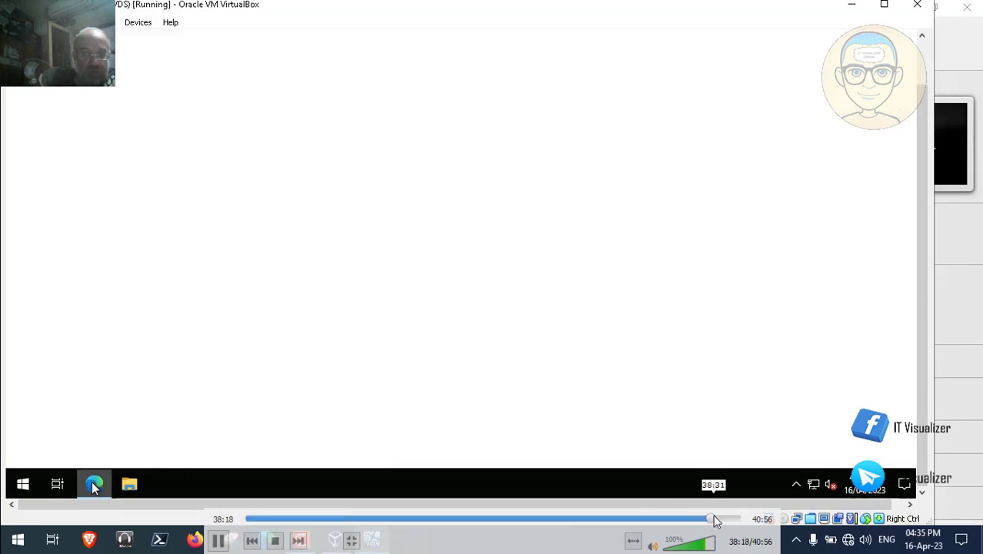
pyautogui.click(711, 515)
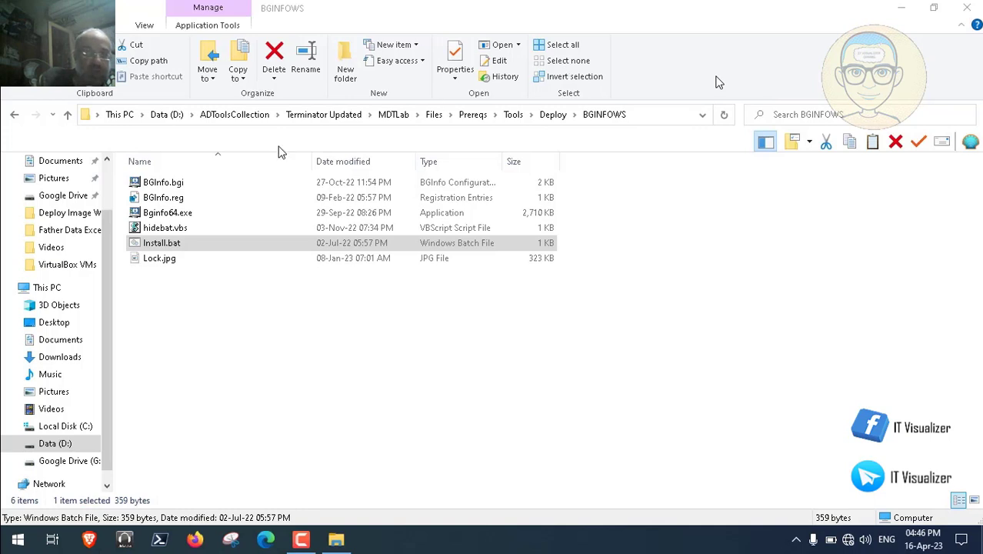
# Step: Go up to the Deploy folder, enter REGWIN10, and open Install.bat for editing in Notepad
pyautogui.click(540, 103)
pyautogui.click(550, 116)
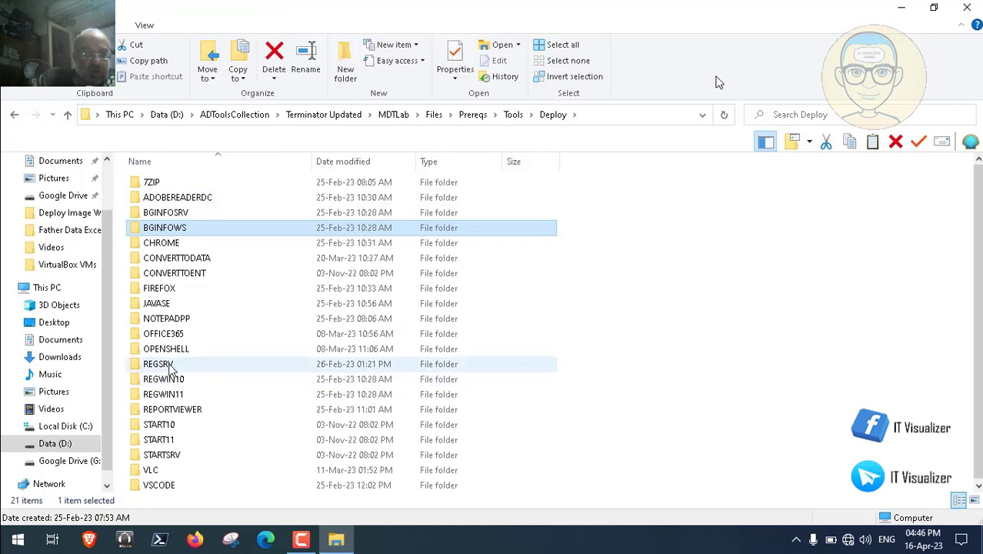
pyautogui.doubleClick(170, 379)
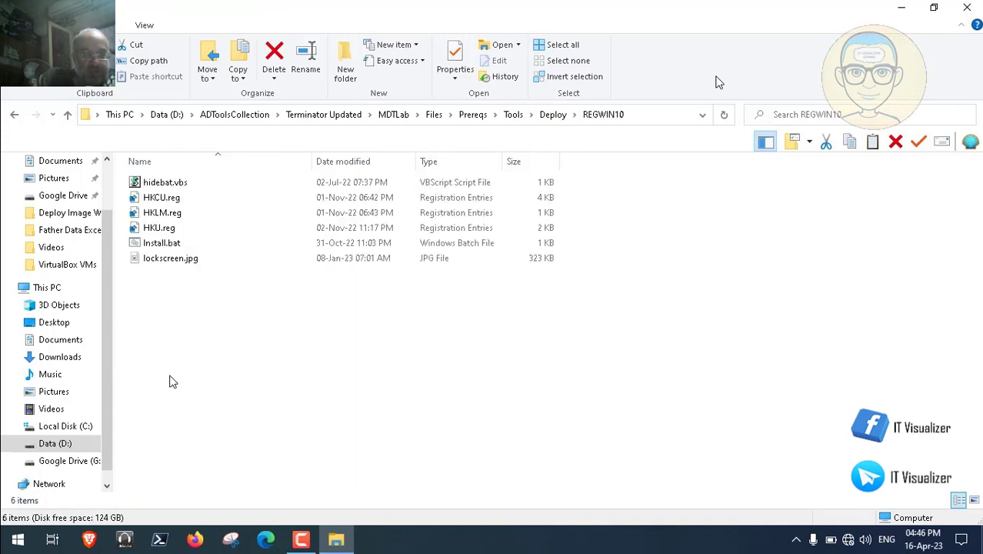
pyautogui.click(165, 245)
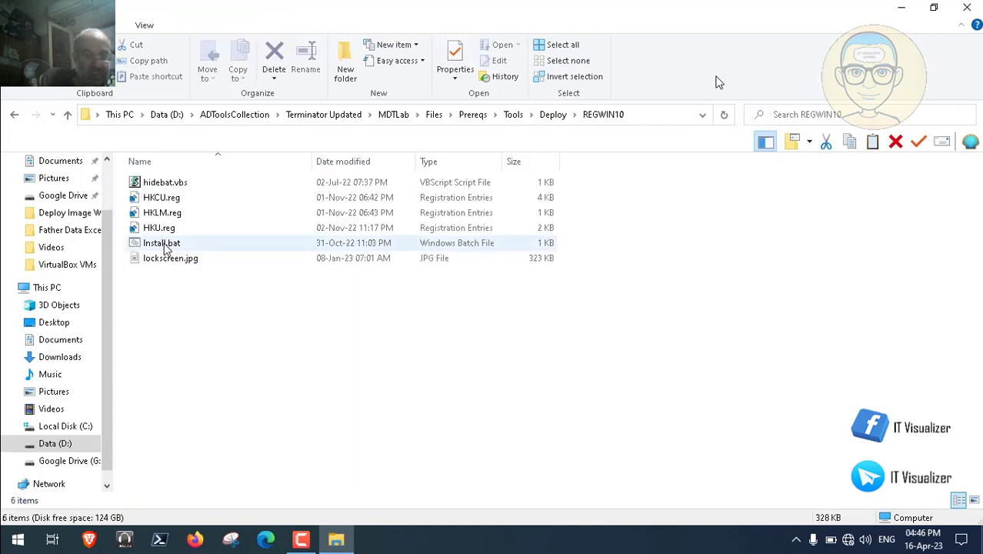
pyautogui.rightClick(166, 250)
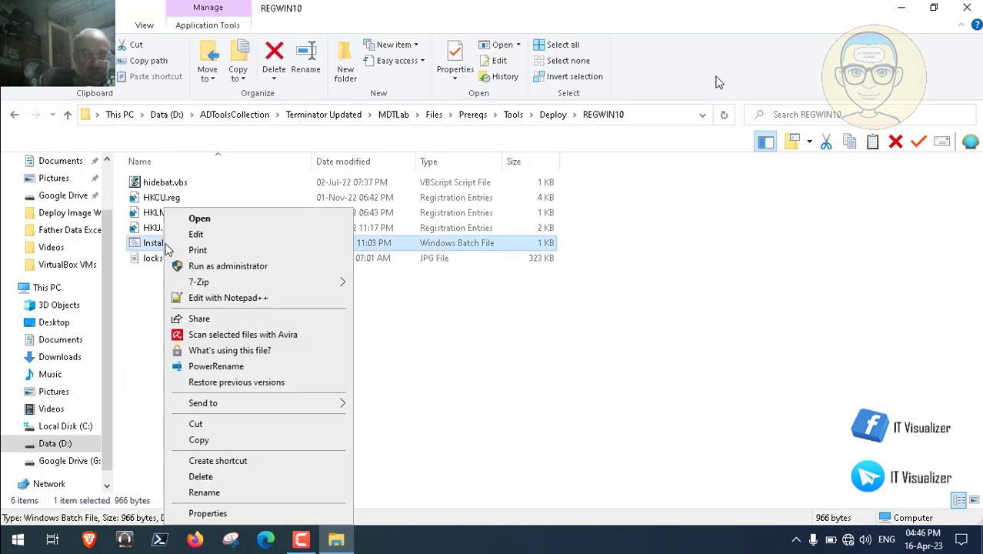
pyautogui.click(197, 235)
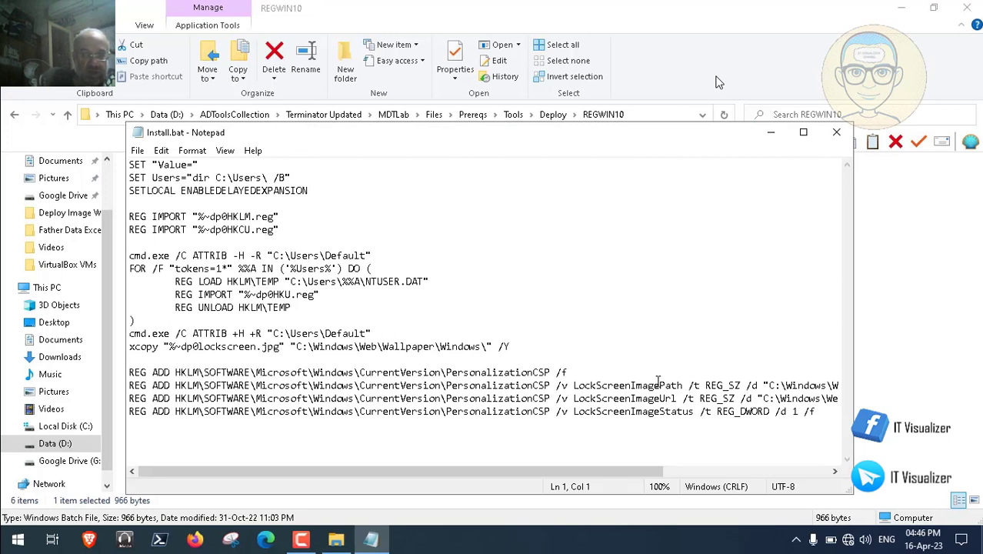
# Step: Review the lock-screen registry script, then close Notepad and the REGWIN10 folder window
pyautogui.click(733, 474)
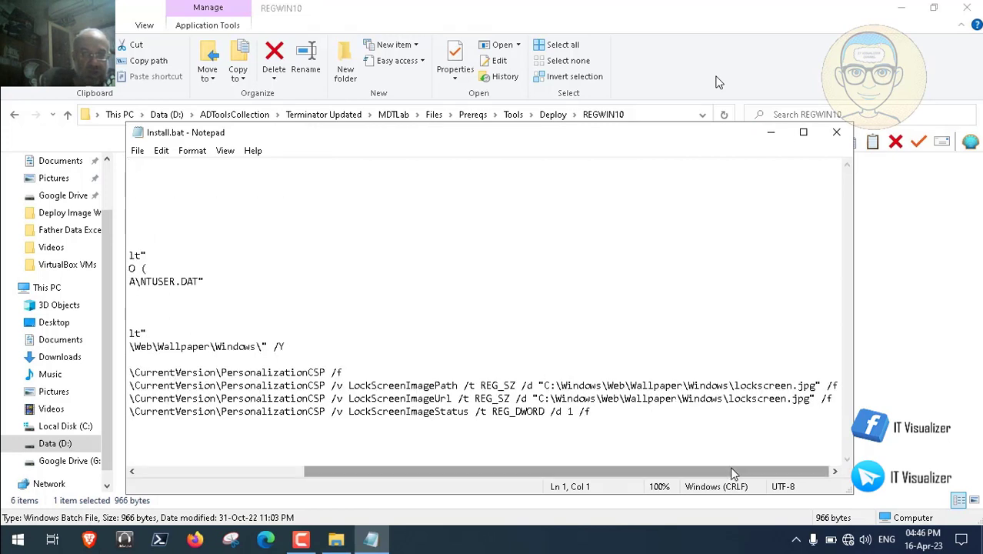
pyautogui.click(836, 133)
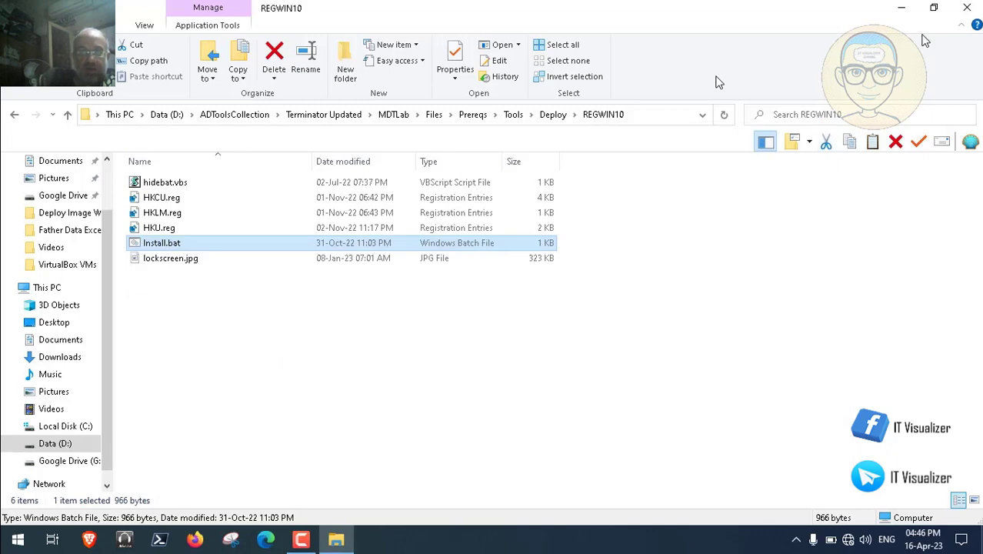
pyautogui.click(967, 9)
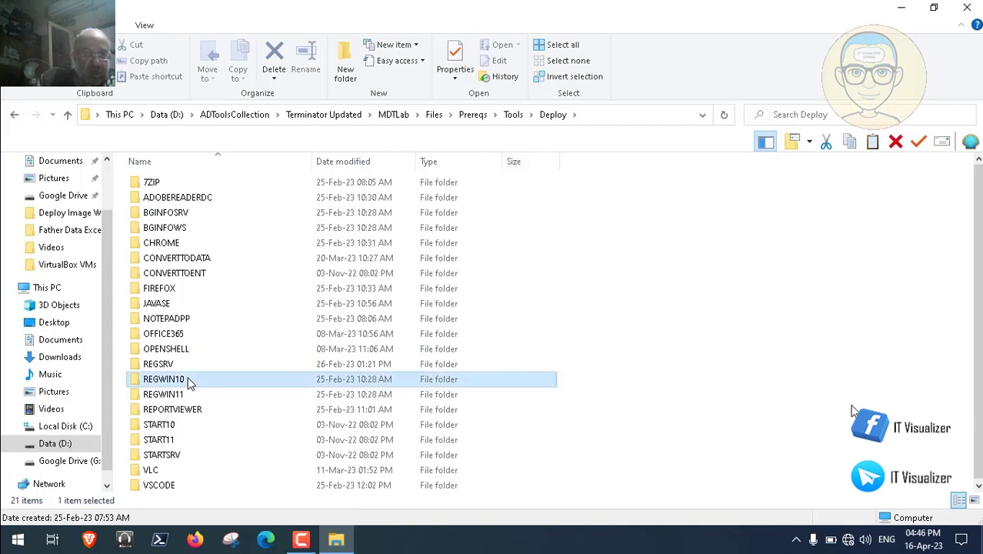
pyautogui.moveTo(846, 390)
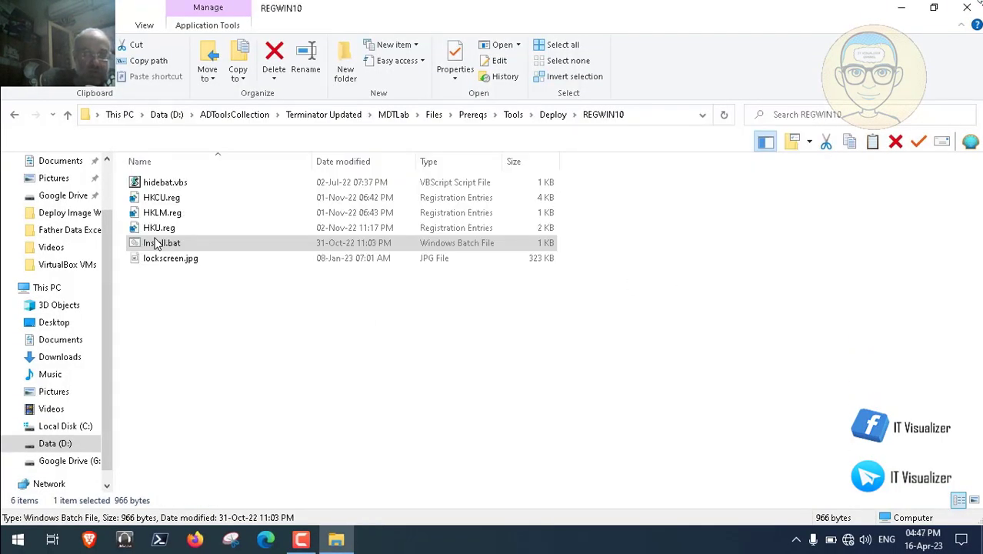
pyautogui.click(967, 7)
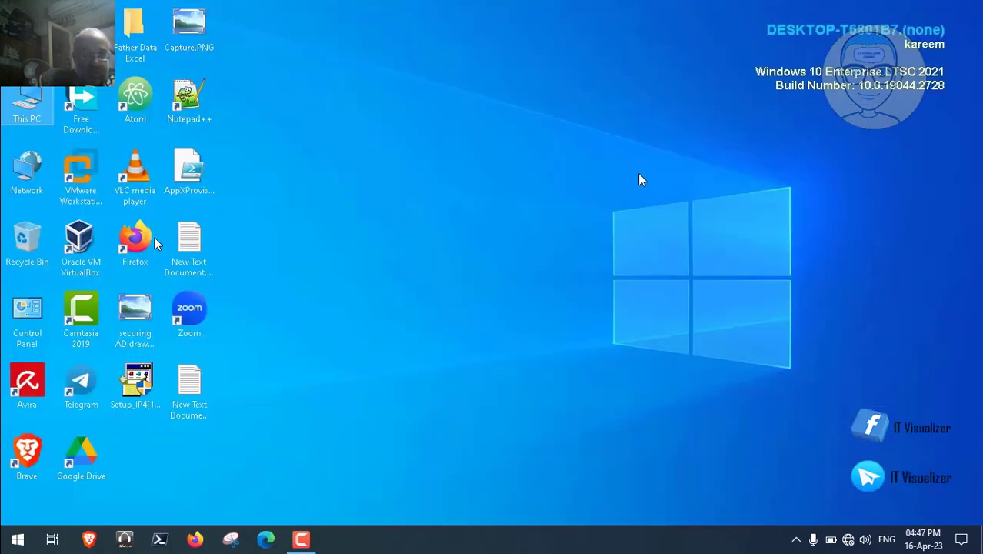
# Step: Log off Windows via the Start menu's Shut down options to reveal the SKYNET HQ lock screen
pyautogui.click(300, 540)
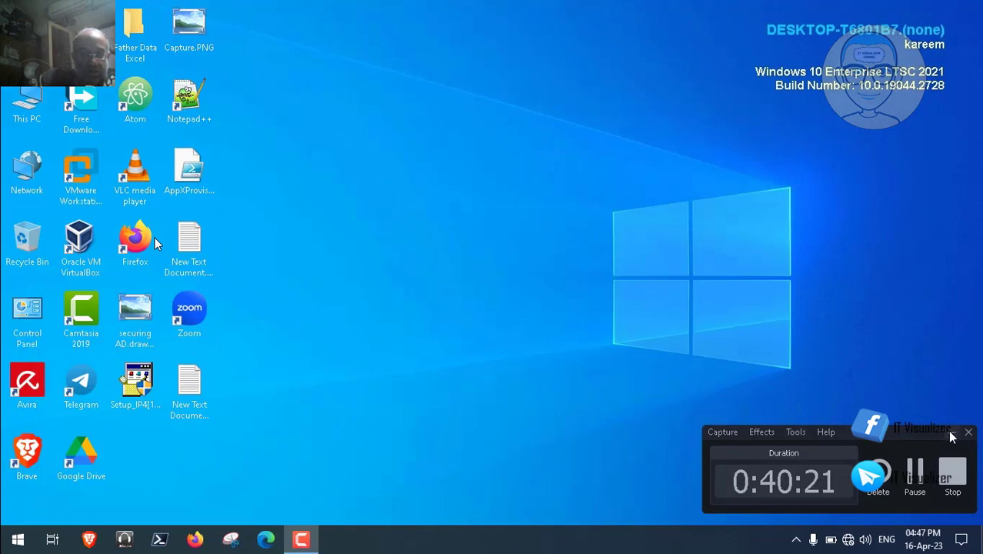
pyautogui.click(953, 434)
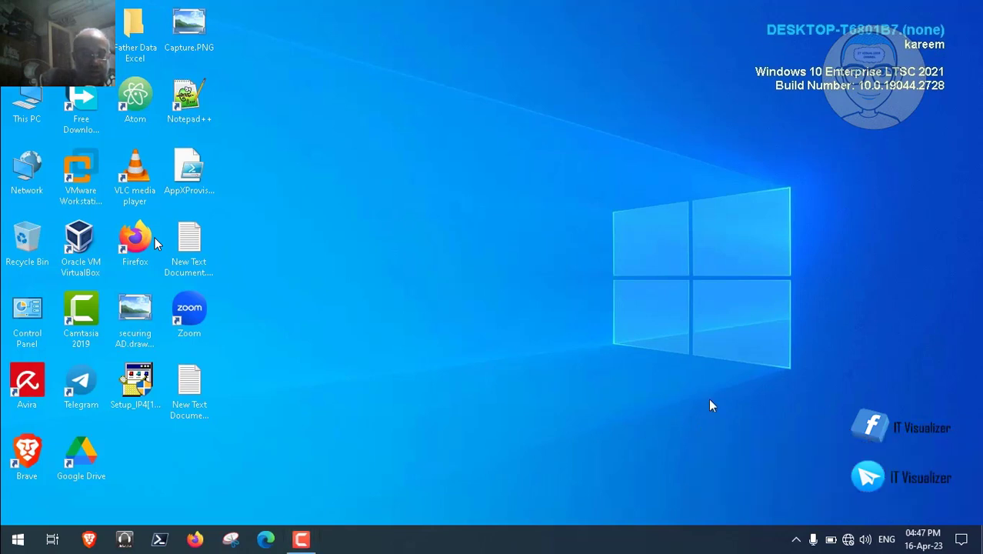
pyautogui.click(11, 542)
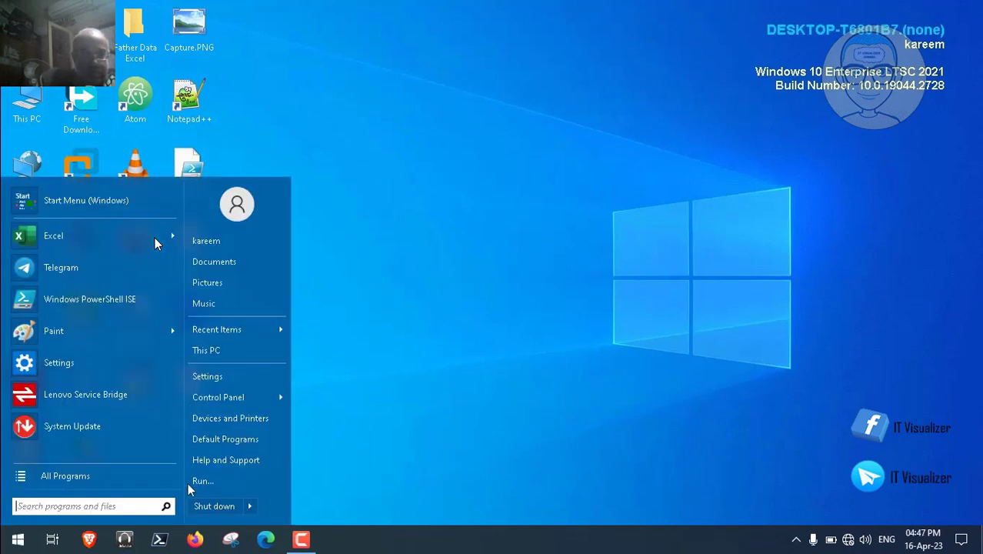
pyautogui.moveTo(251, 508)
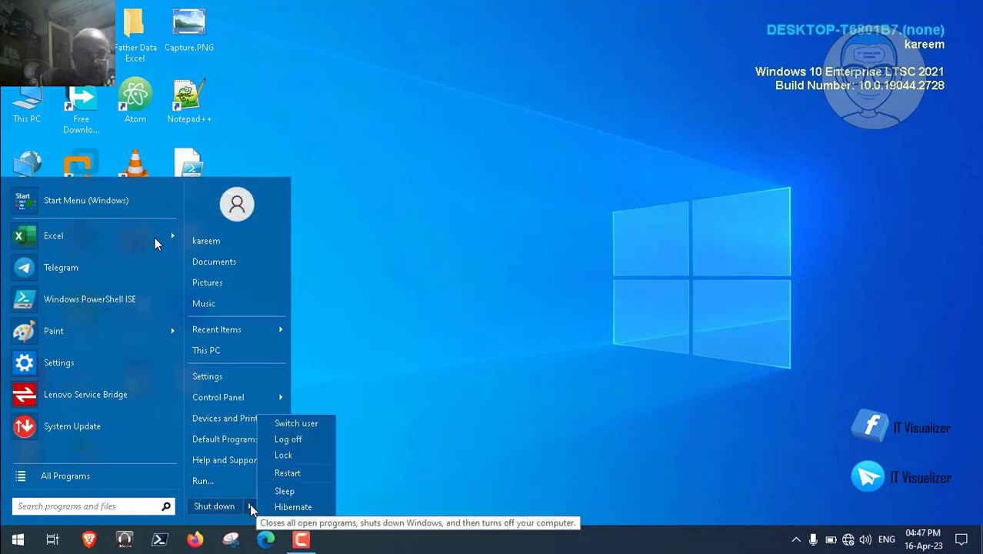
pyautogui.moveTo(466, 301)
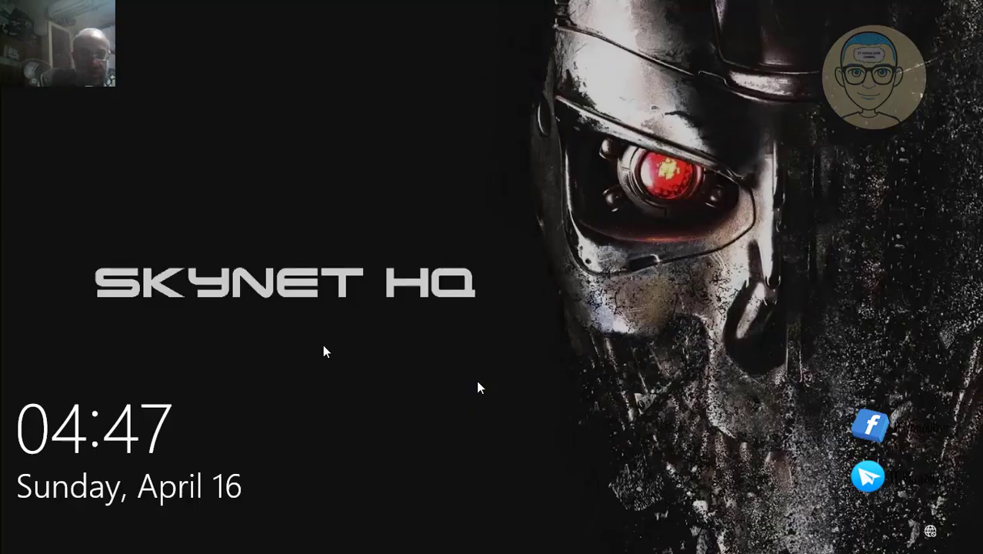
pyautogui.moveTo(490, 352)
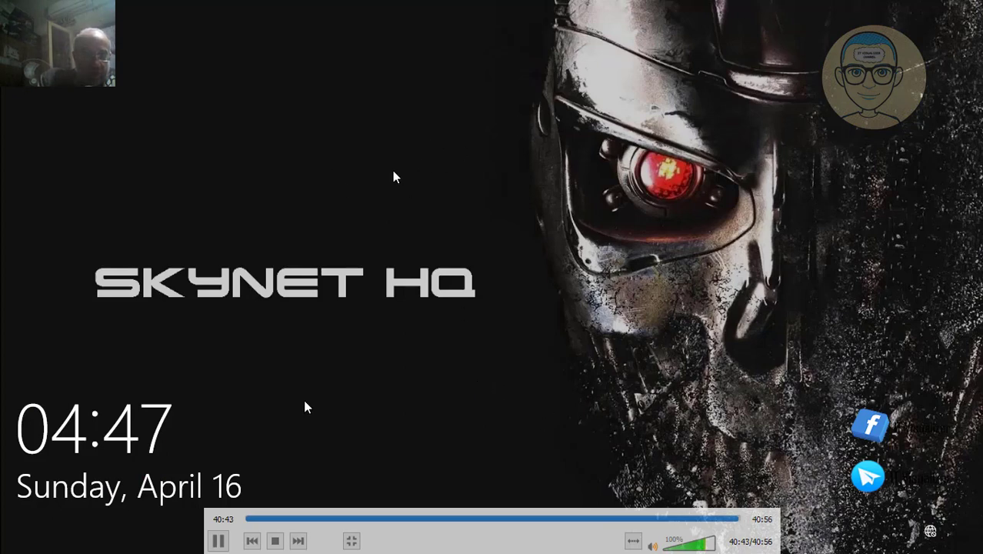
pyautogui.moveTo(379, 200)
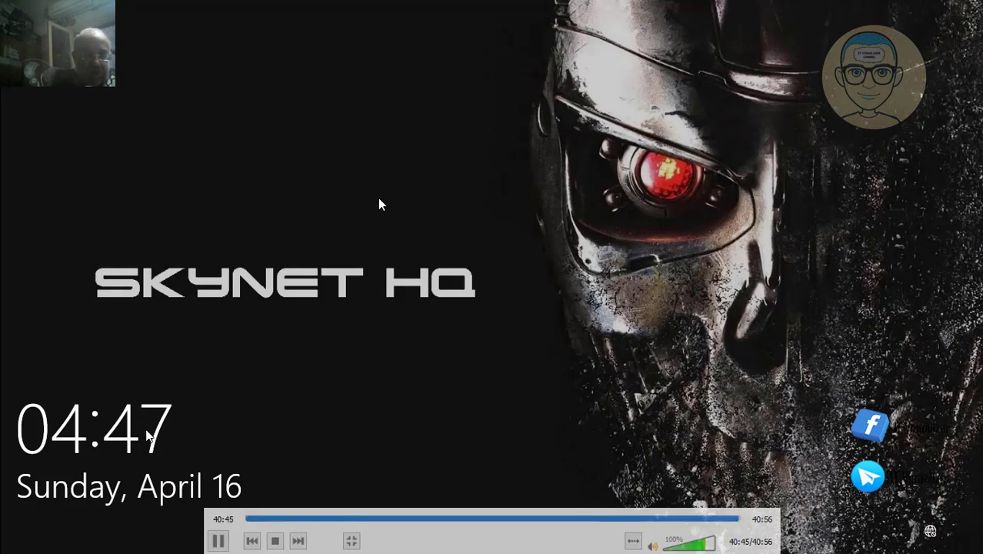